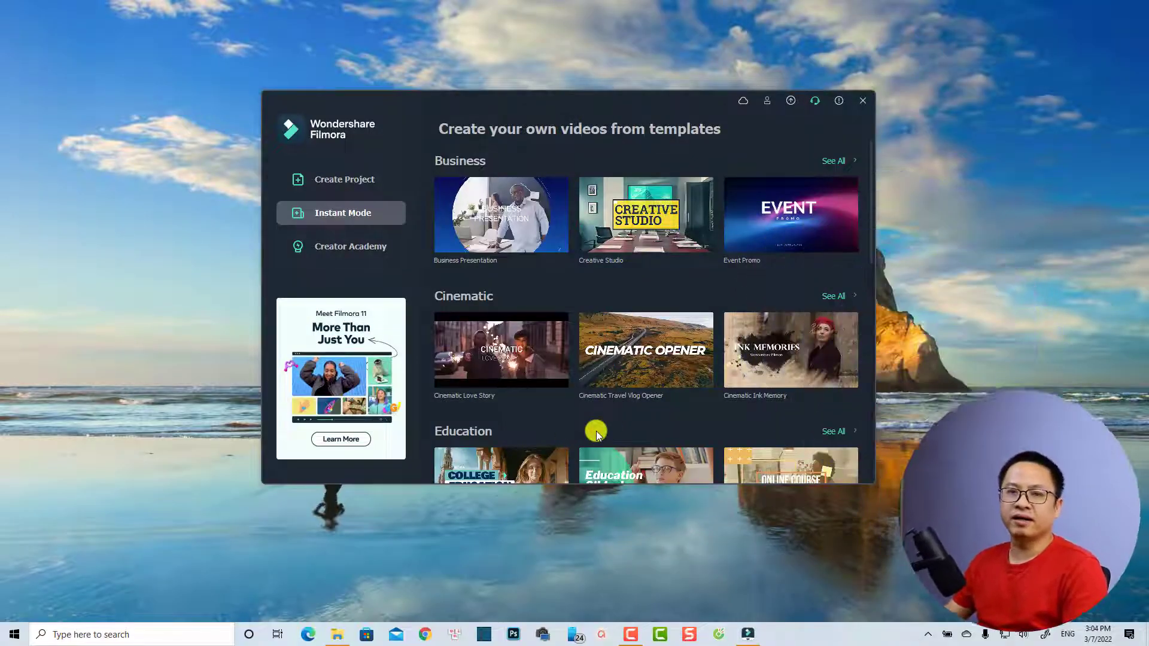
- Look through the startup window's Create Project, Instant Mode and Creator Academy pages, including the instant and cloud project lists
{"action": "mouse_move", "coordinate": [597, 339]}
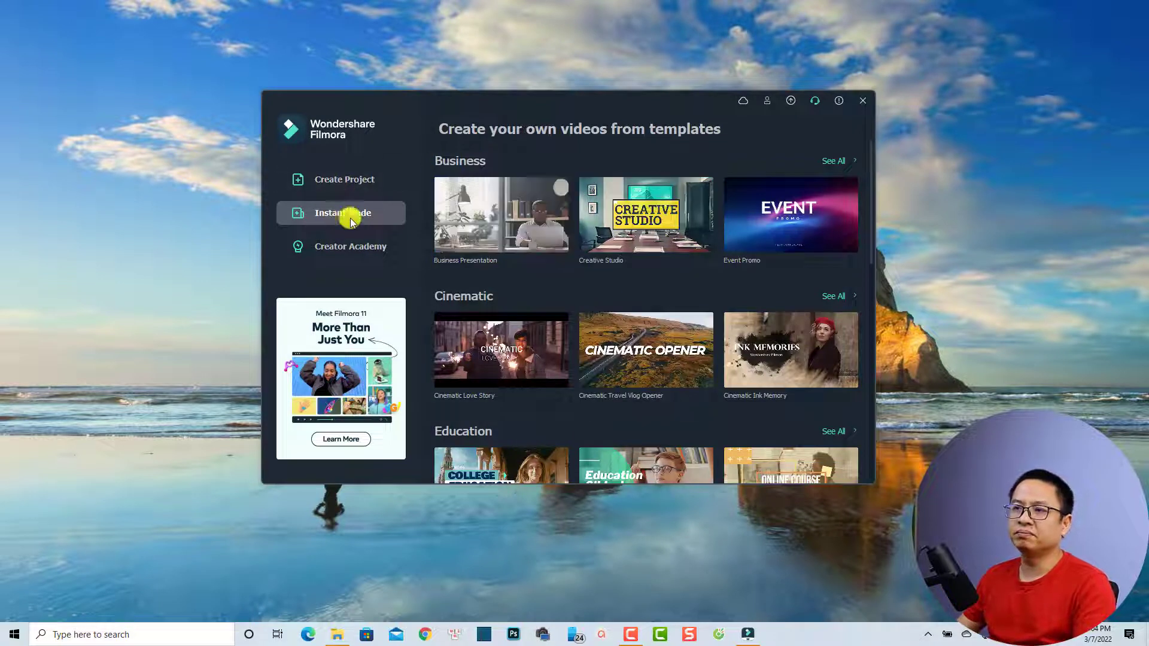
{"action": "left_click", "coordinate": [333, 180]}
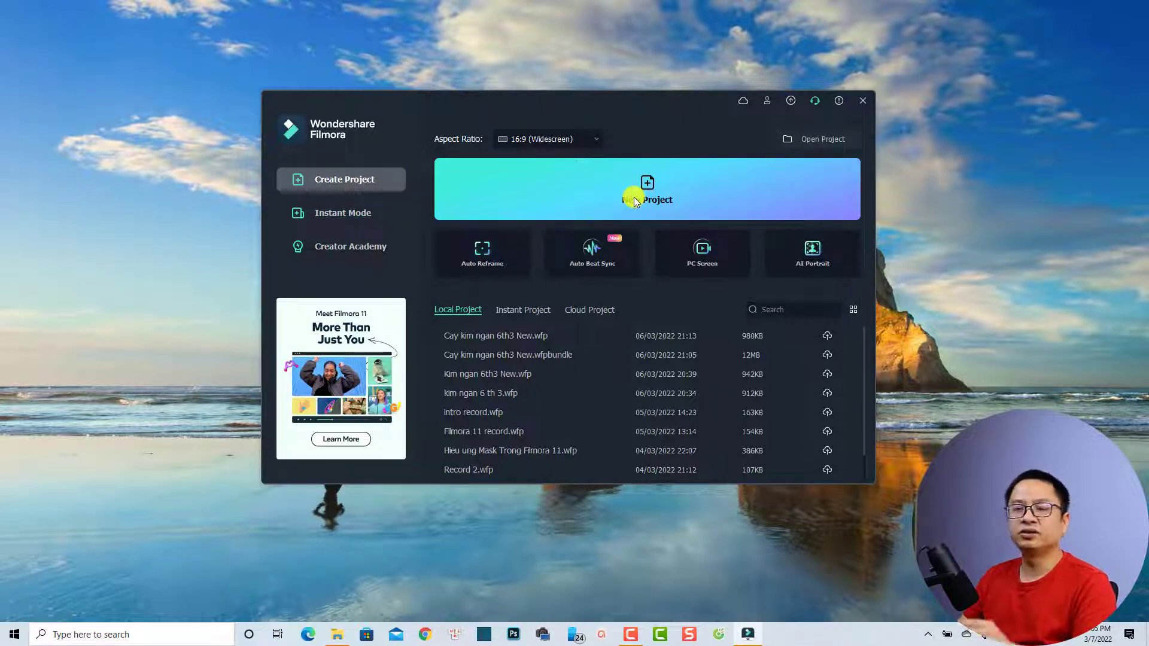
{"action": "left_click", "coordinate": [344, 214]}
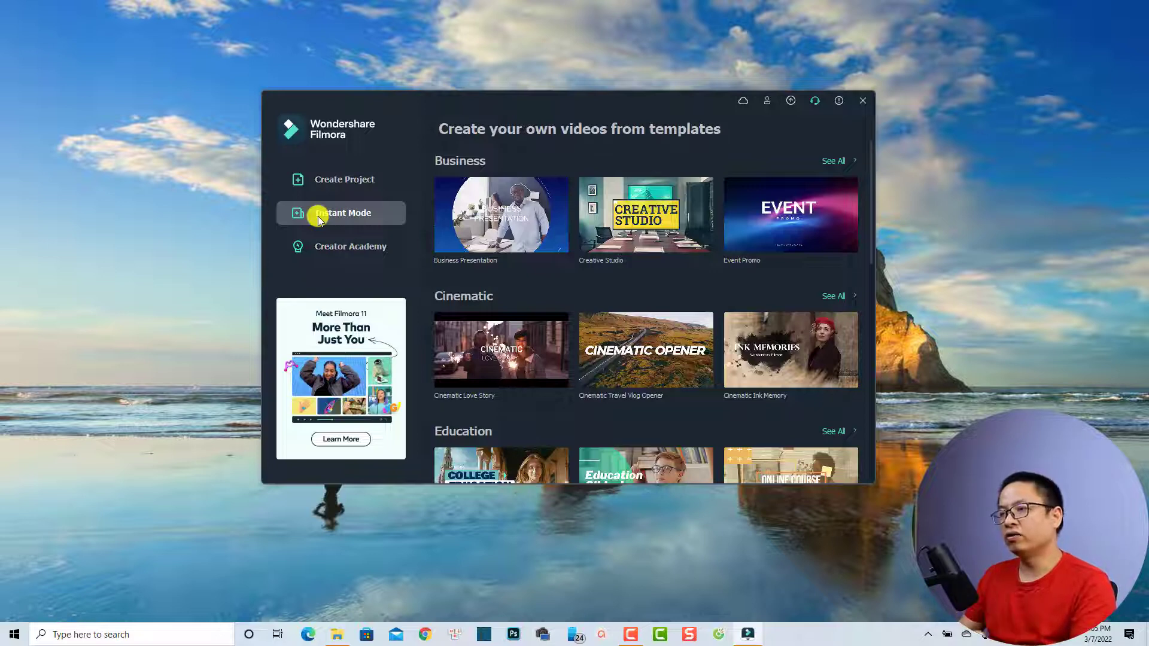
{"action": "scroll", "coordinate": [519, 329], "scroll_direction": "down", "scroll_amount": 3}
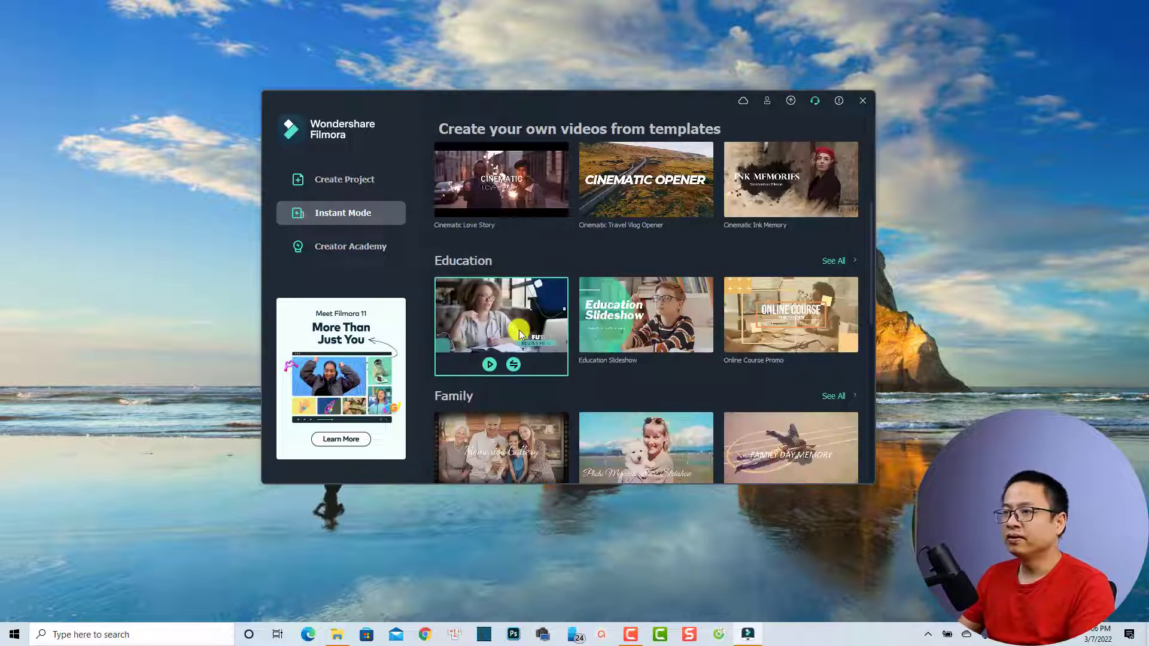
{"action": "left_click", "coordinate": [383, 241]}
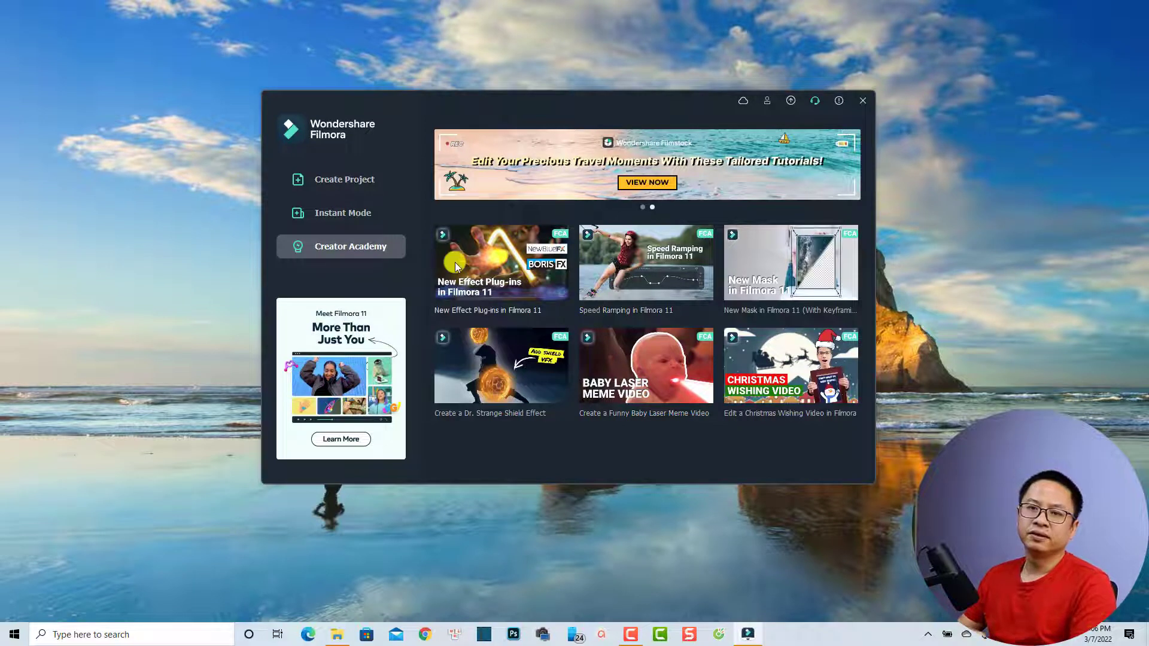
{"action": "left_click", "coordinate": [335, 186]}
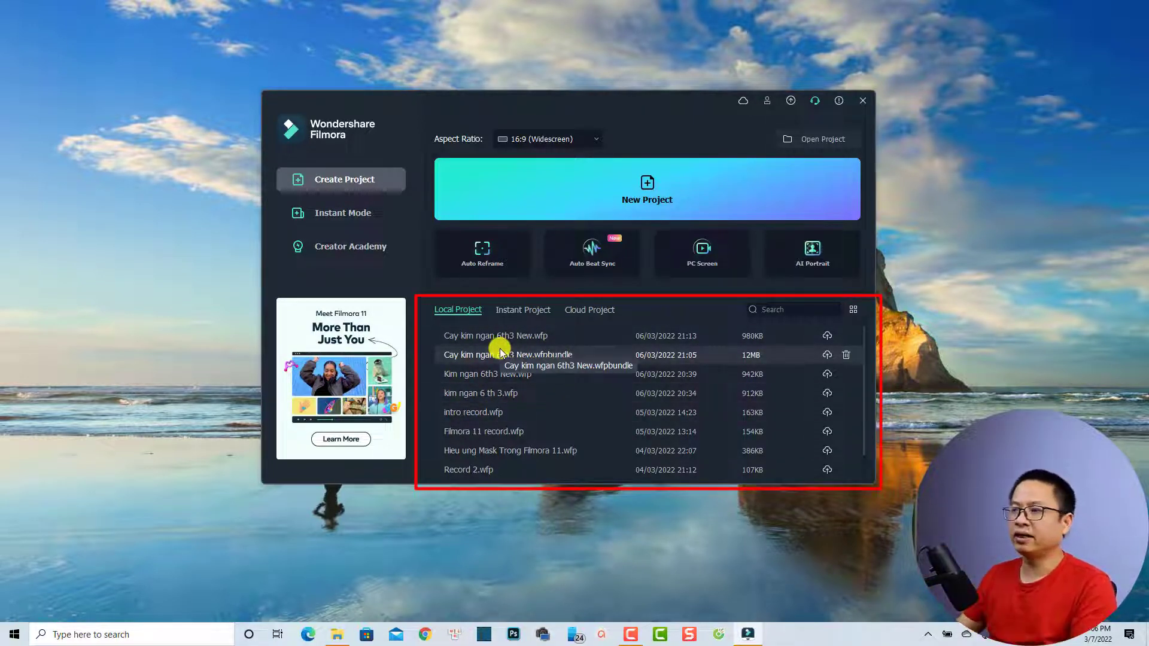
{"action": "left_click", "coordinate": [522, 308]}
{"action": "left_click", "coordinate": [572, 308]}
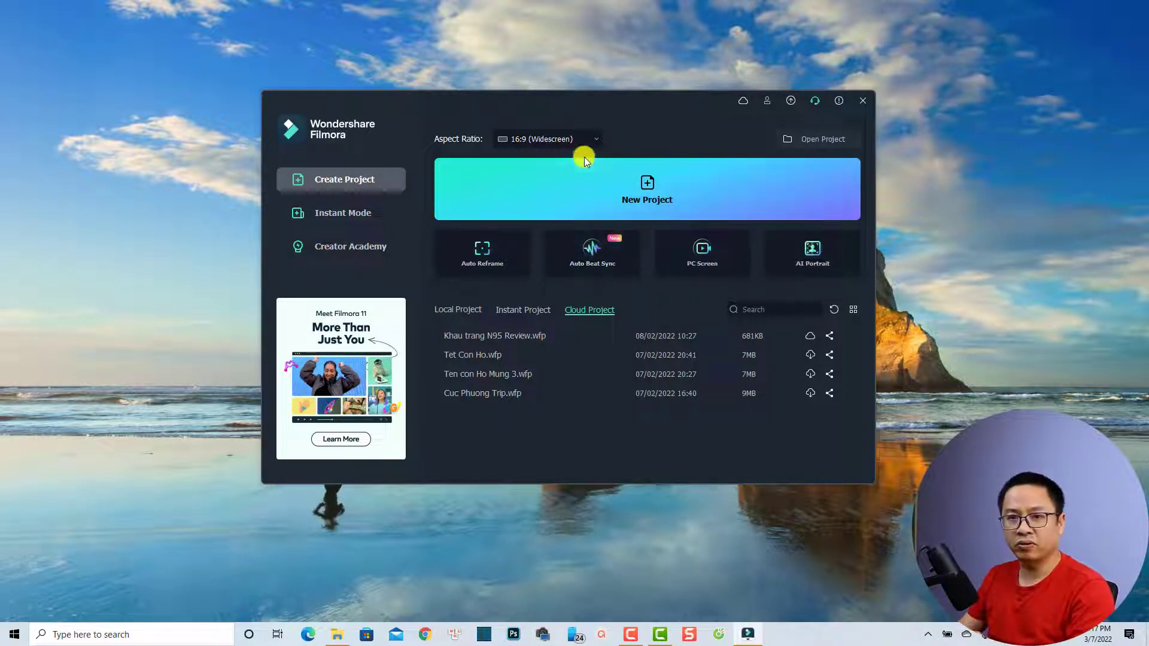
- Create a new project with the 16:9 (Widescreen) aspect ratio
{"action": "left_click", "coordinate": [596, 137]}
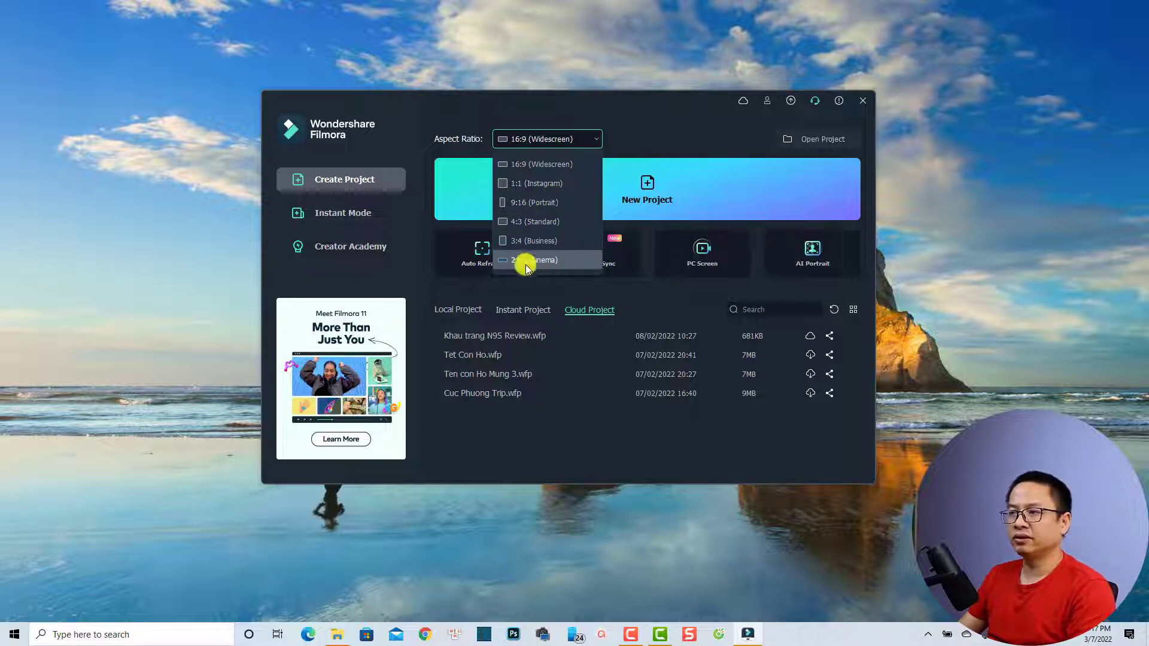
{"action": "left_click", "coordinate": [538, 166]}
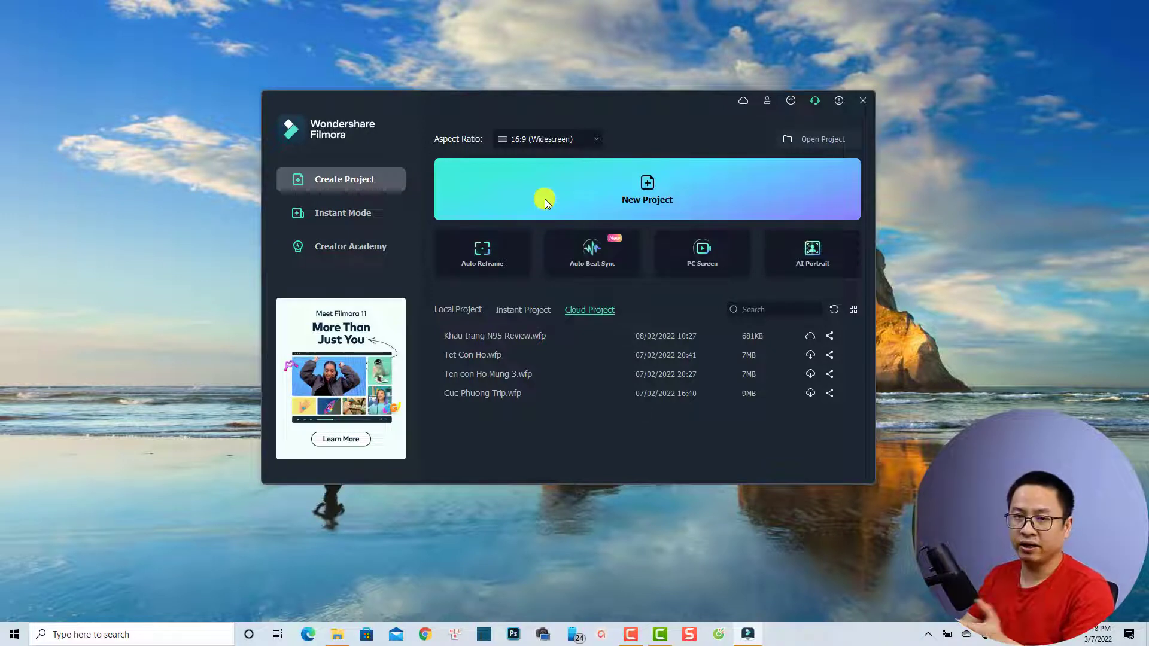
{"action": "left_click", "coordinate": [637, 191]}
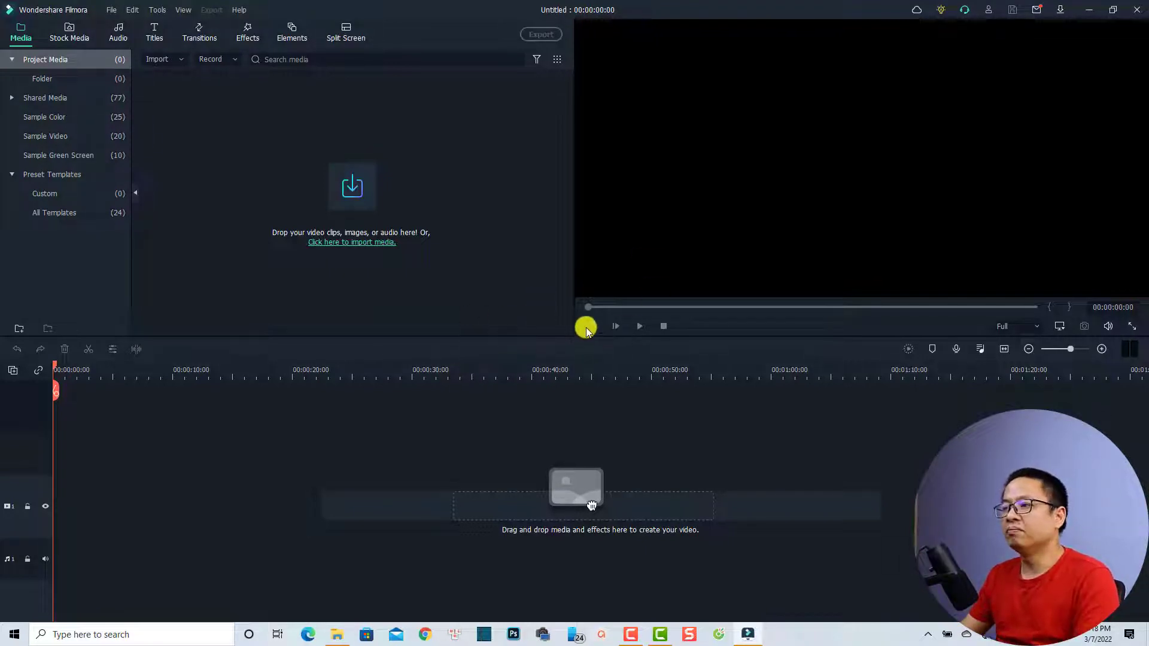
- Configure the project settings to a resolution of 1920 x 1080 (Full HD) and a frame rate of 24 fps
{"action": "left_click", "coordinate": [1059, 327]}
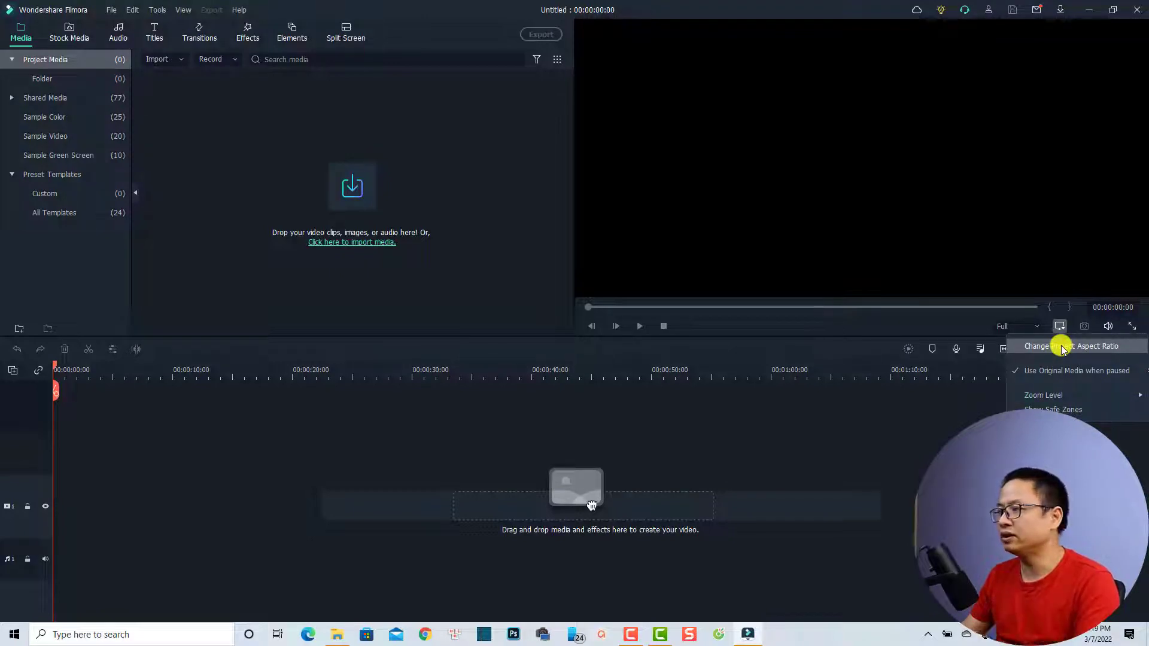
{"action": "left_click", "coordinate": [1062, 347]}
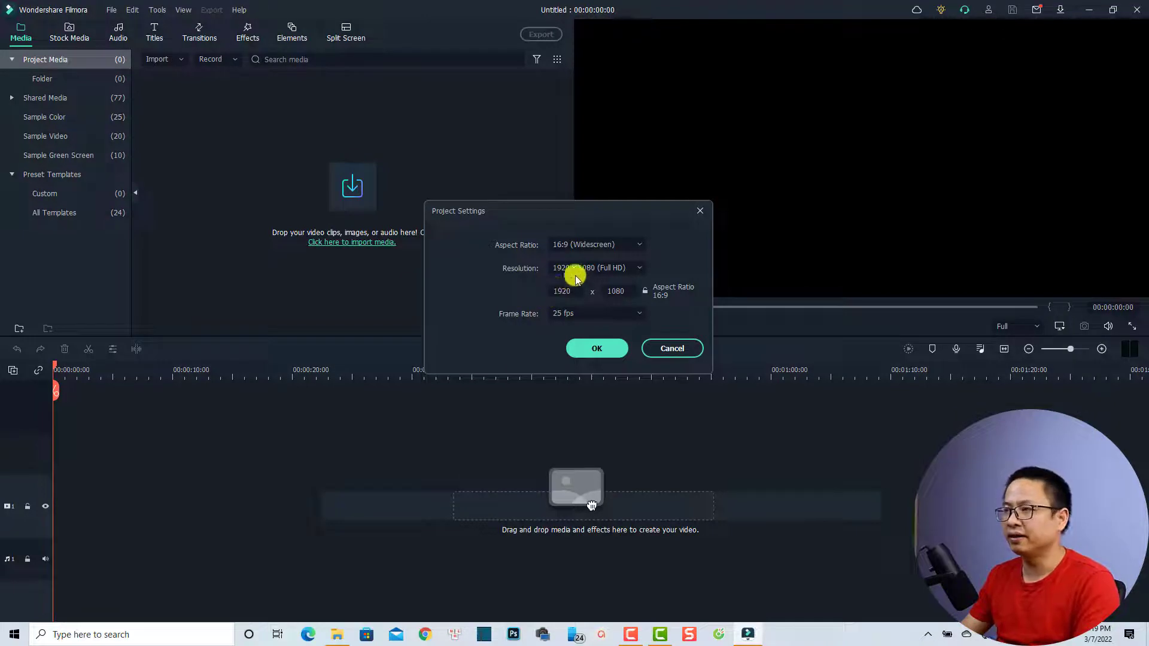
{"action": "left_click", "coordinate": [608, 270]}
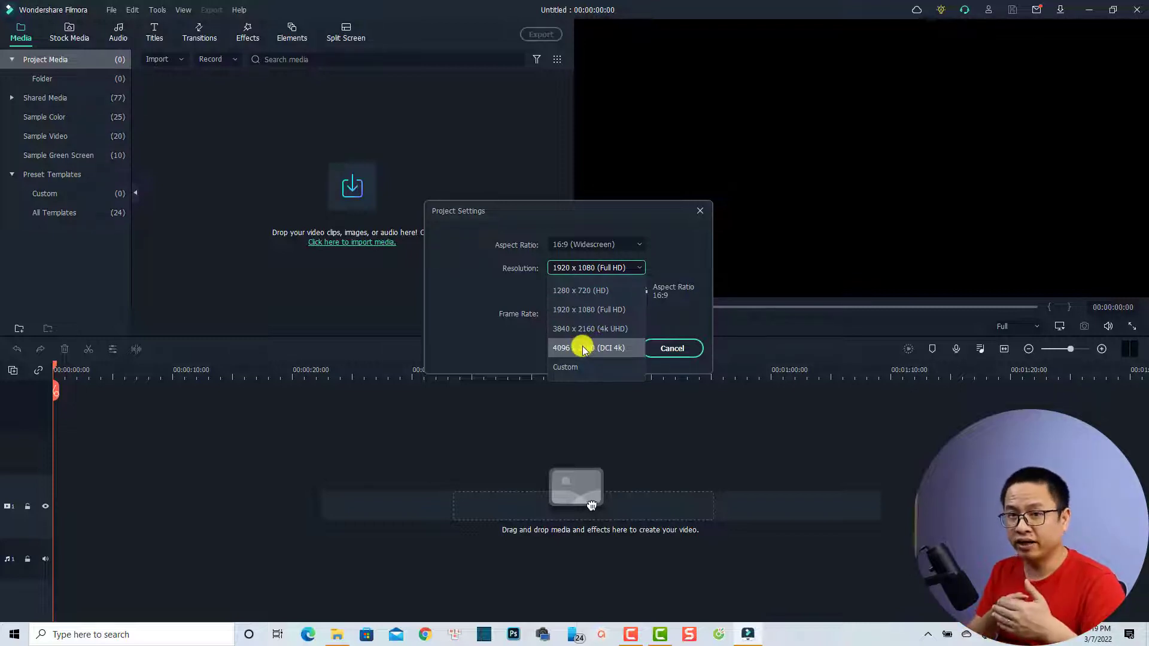
{"action": "left_click", "coordinate": [582, 311]}
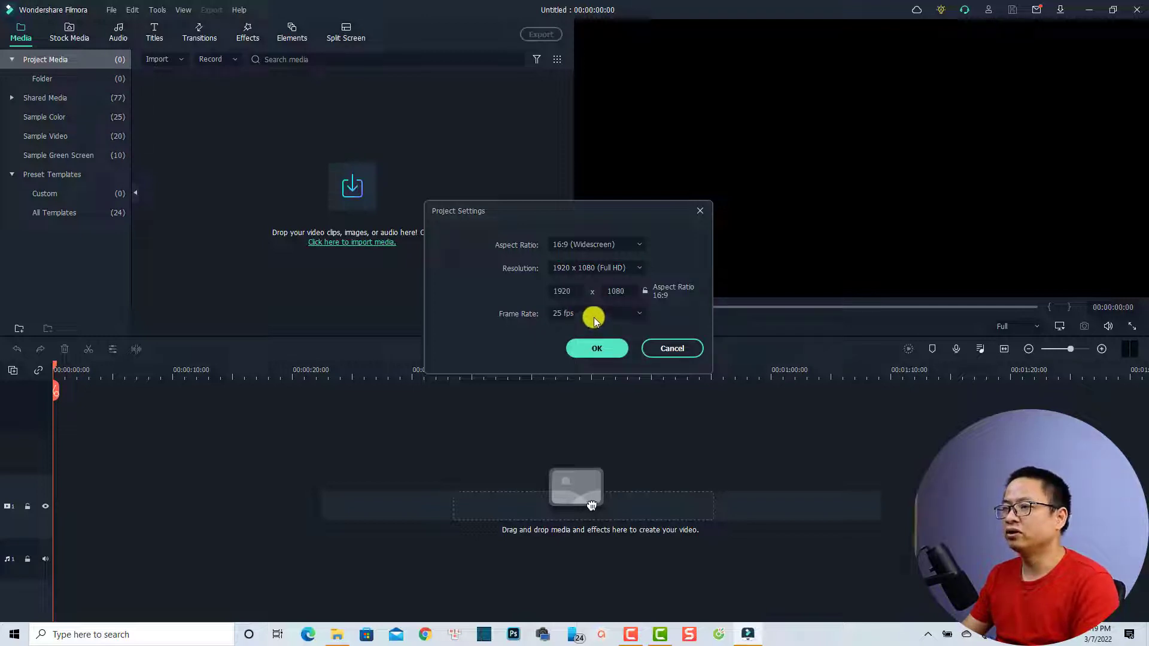
{"action": "left_click", "coordinate": [594, 316]}
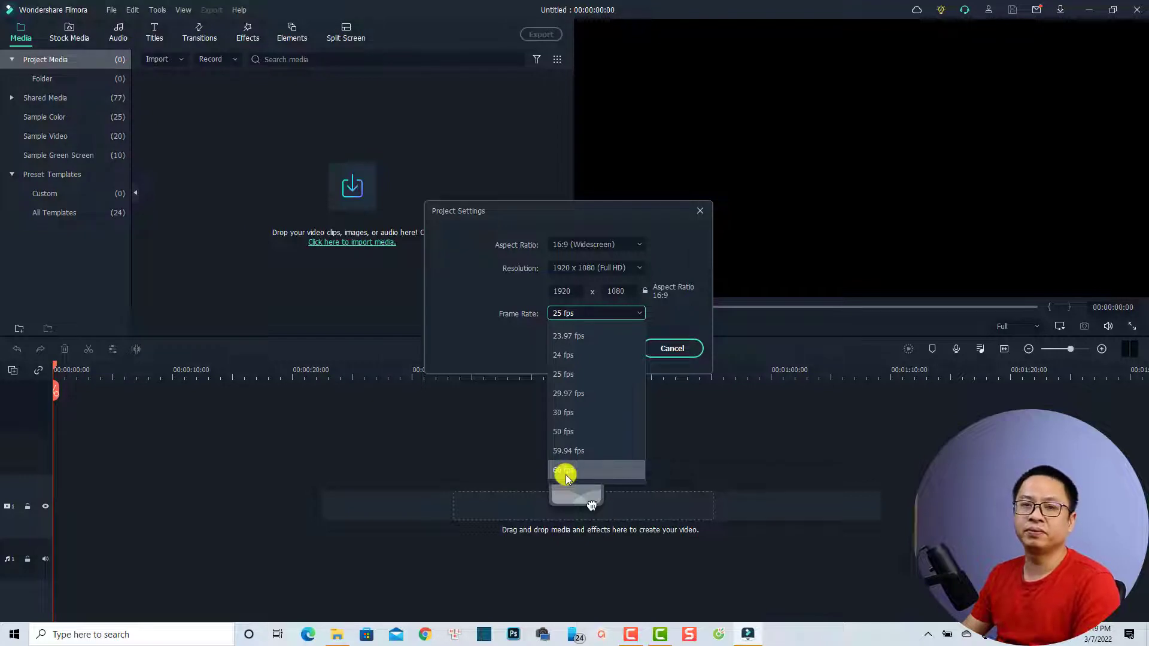
{"action": "left_click", "coordinate": [569, 356]}
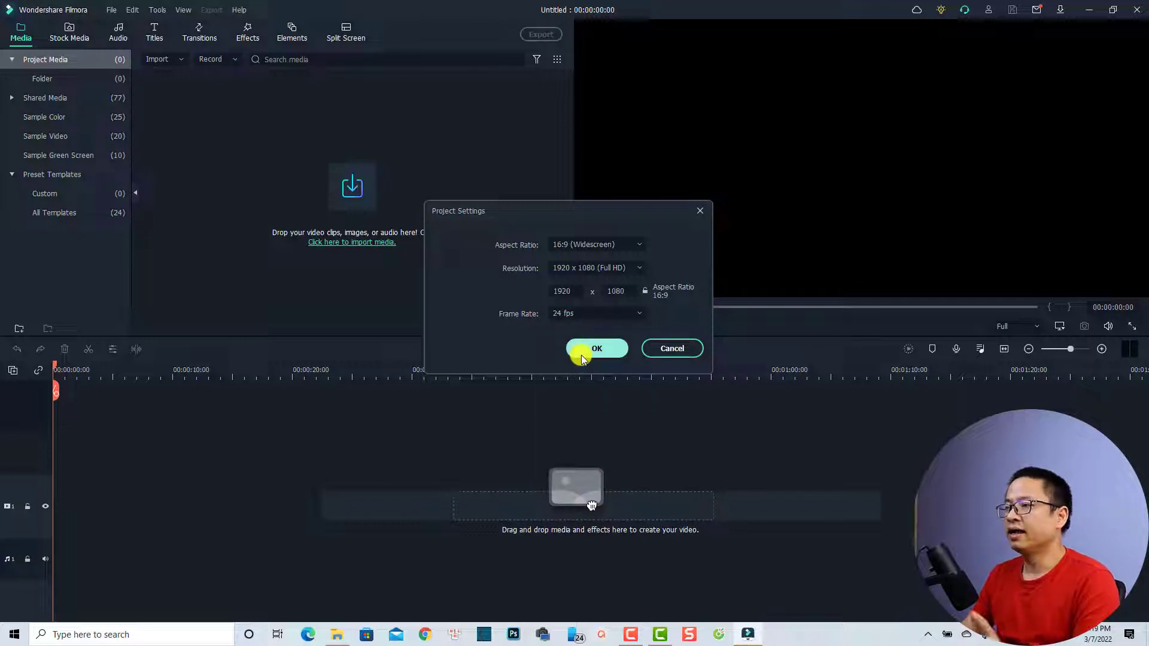
{"action": "left_click", "coordinate": [583, 353]}
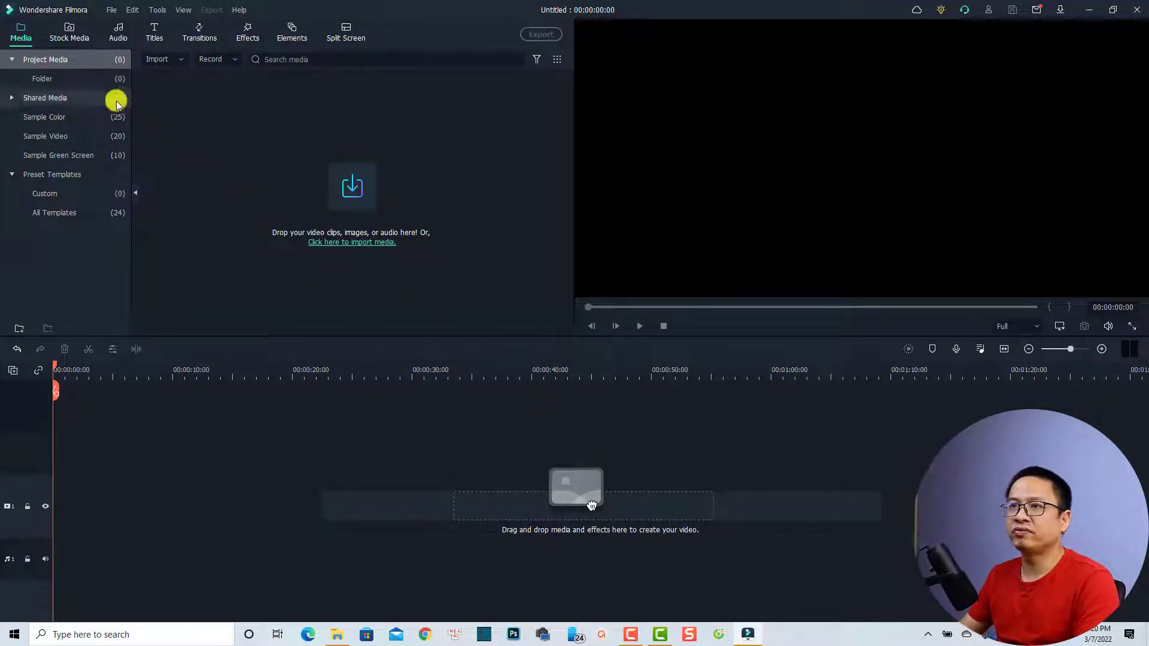
- Check the appearance options in the preferences and set the automatic project backup to every 1 minute
{"action": "left_click", "coordinate": [109, 10]}
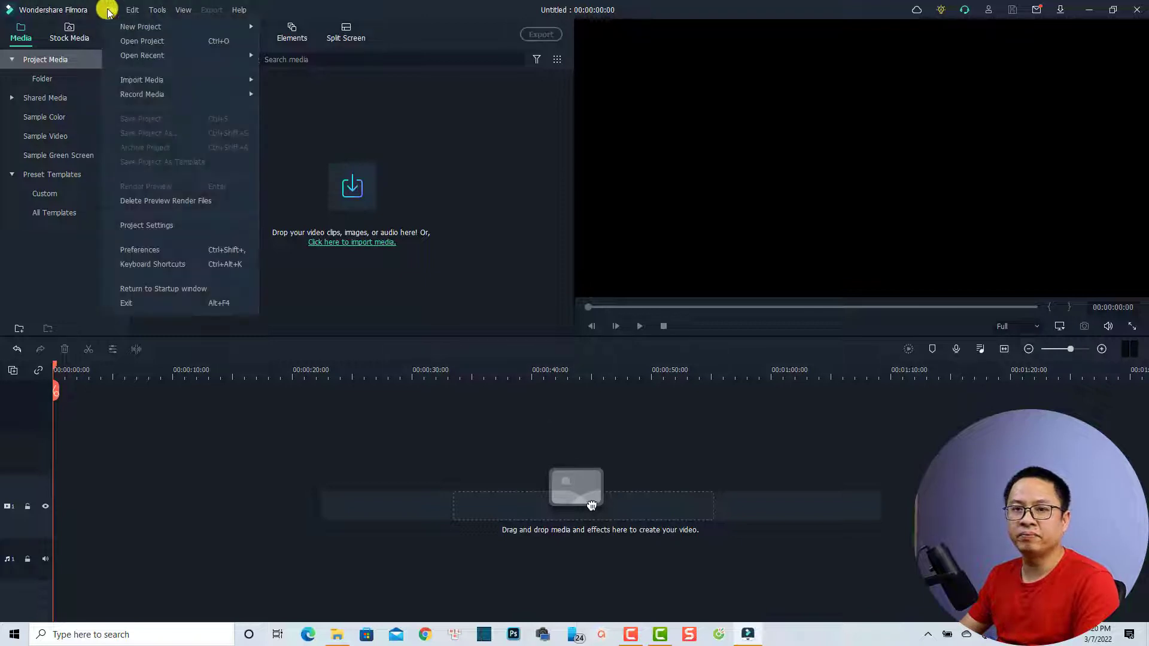
{"action": "left_click", "coordinate": [137, 249]}
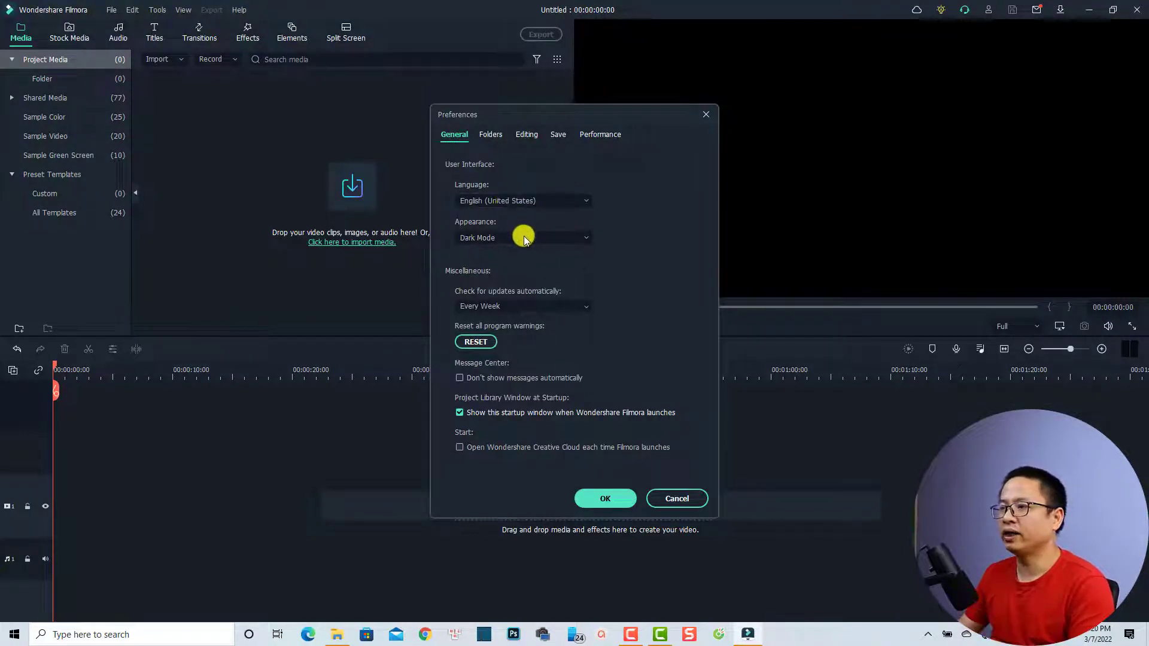
{"action": "left_click", "coordinate": [496, 239]}
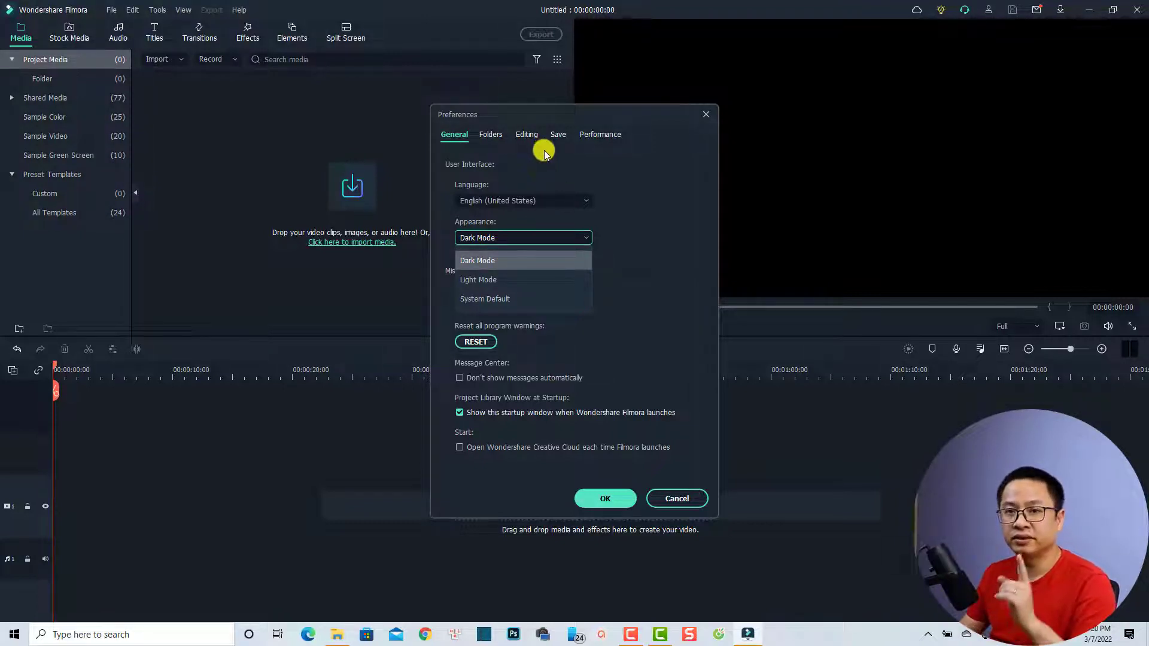
{"action": "left_click", "coordinate": [555, 136]}
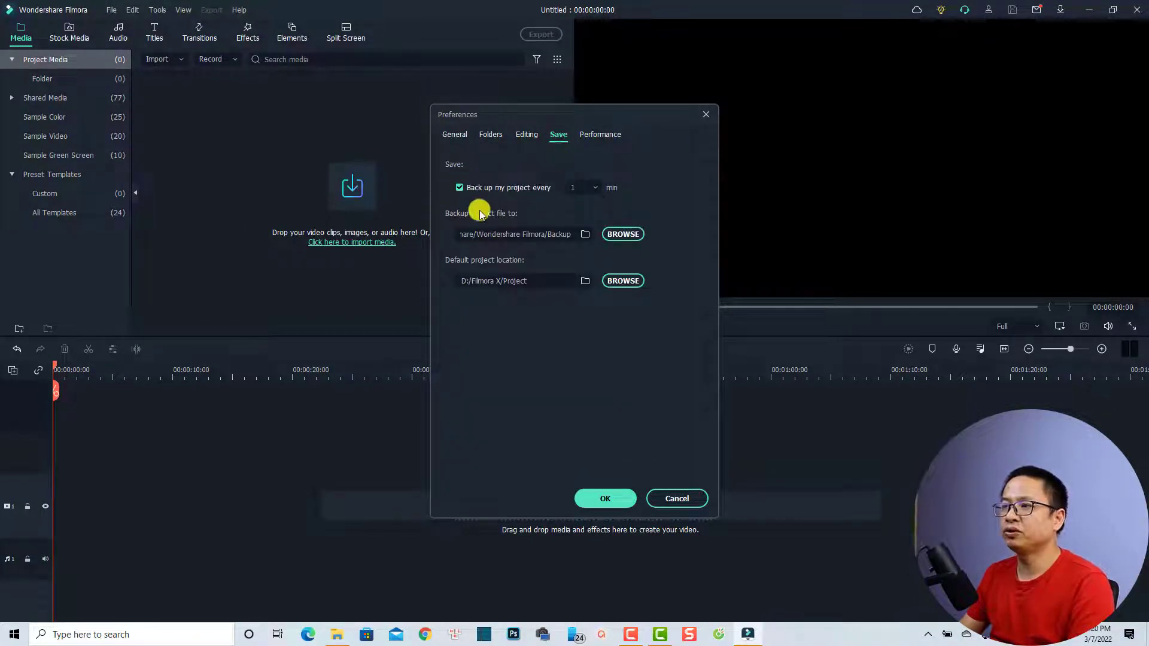
{"action": "left_click", "coordinate": [595, 188]}
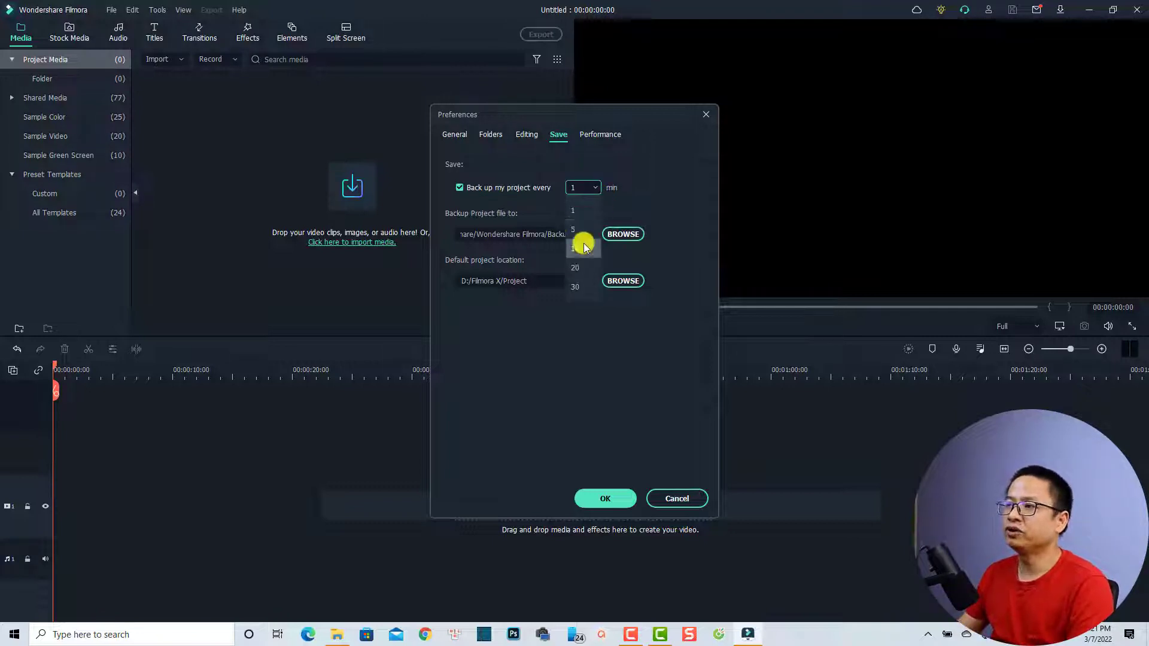
{"action": "left_click", "coordinate": [575, 213]}
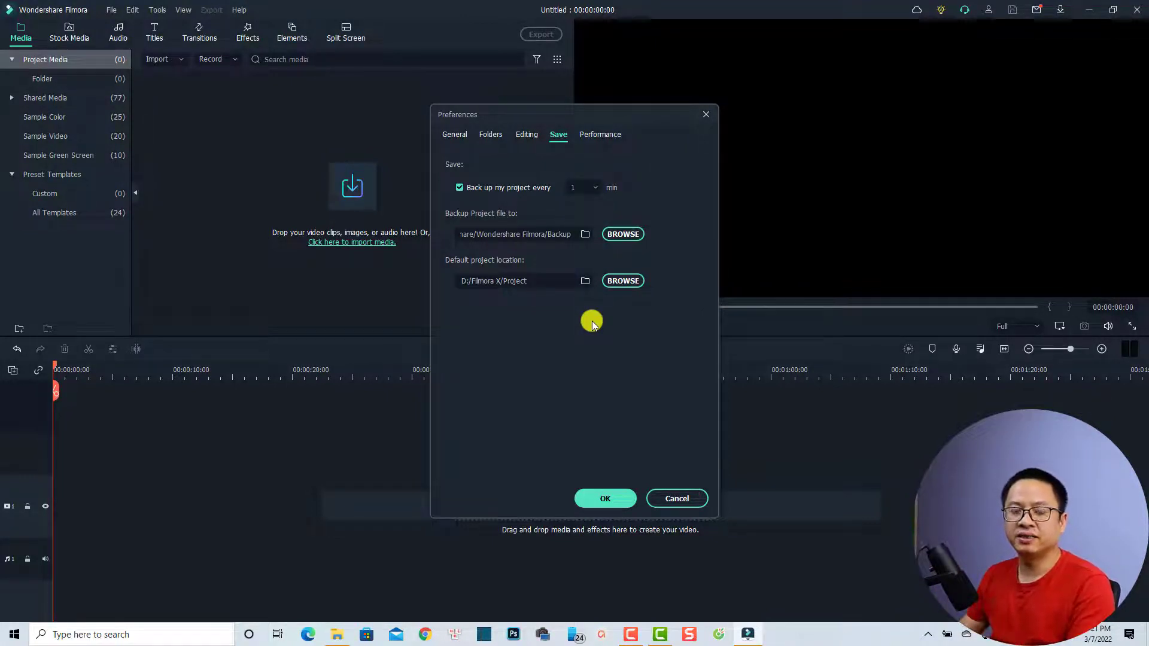
{"action": "left_click", "coordinate": [610, 497]}
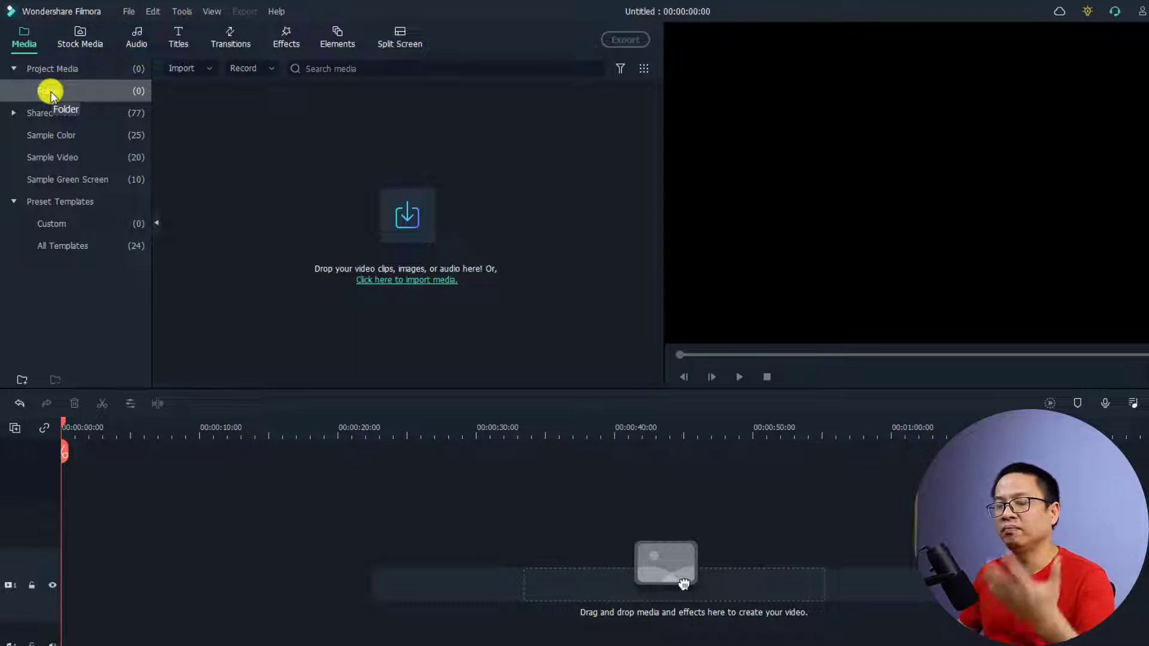
- Browse the stock media, audio, titles, transitions, split screen and effects libraries
{"action": "left_click", "coordinate": [75, 35]}
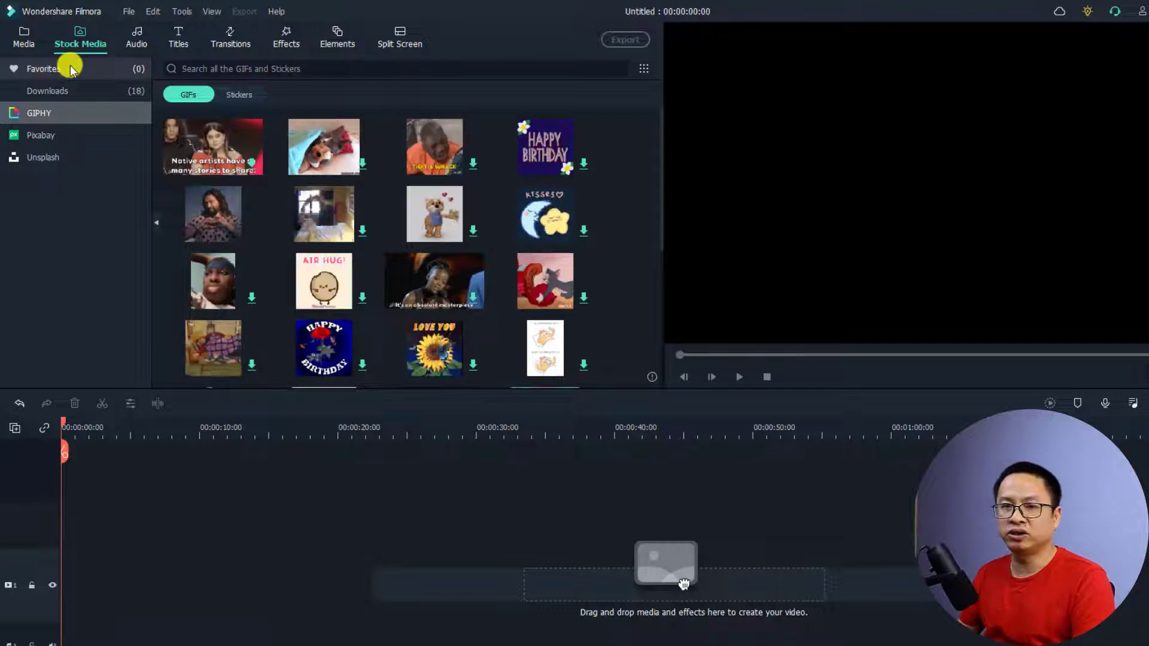
{"action": "mouse_move", "coordinate": [233, 214]}
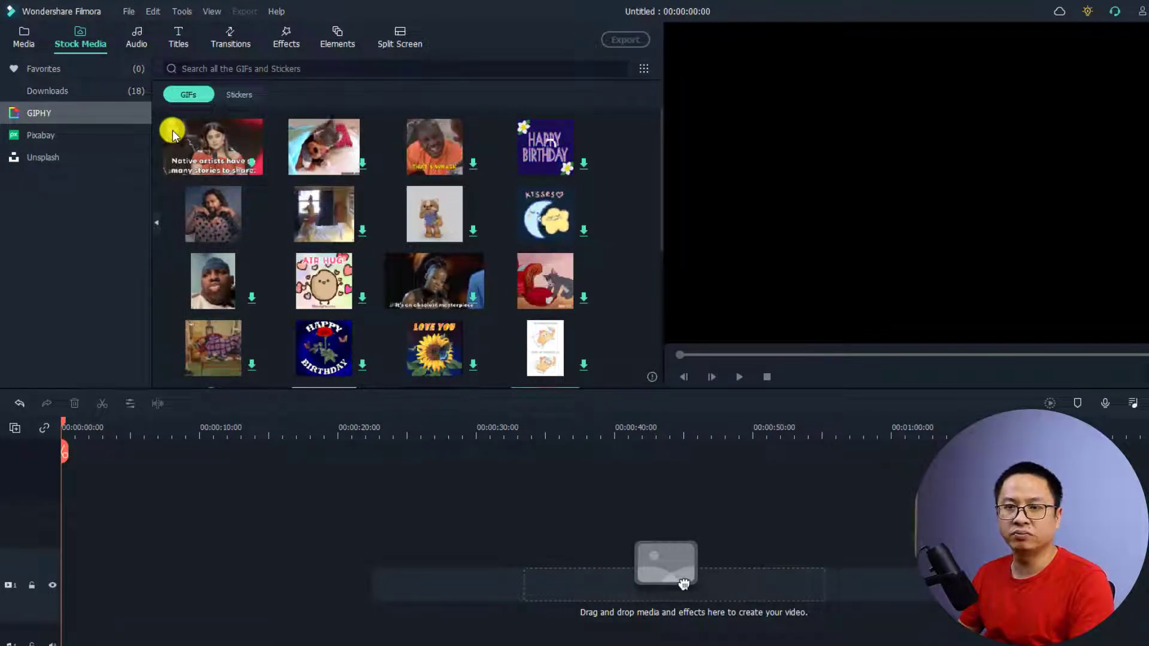
{"action": "left_click", "coordinate": [136, 37]}
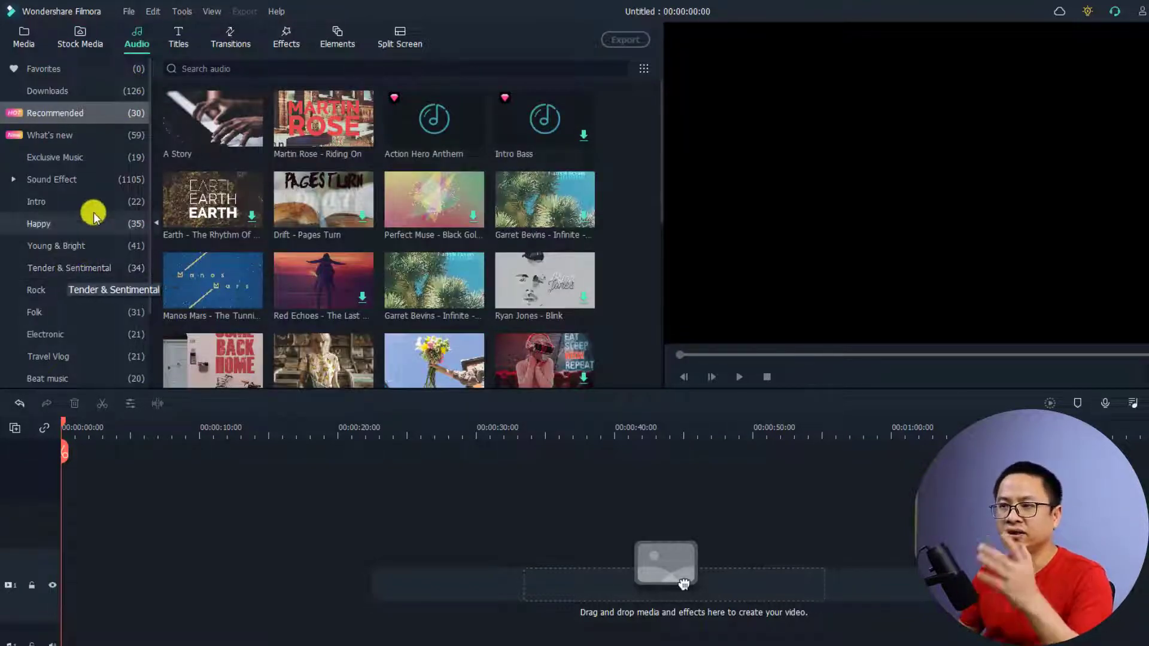
{"action": "left_click", "coordinate": [181, 45]}
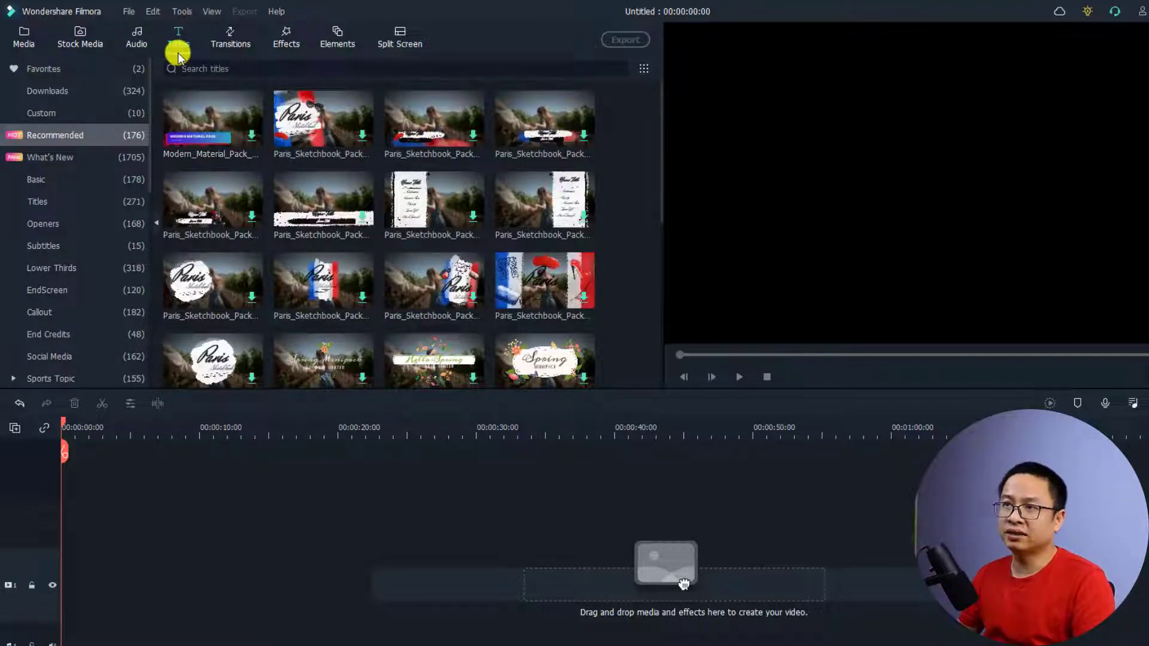
{"action": "left_click", "coordinate": [233, 36]}
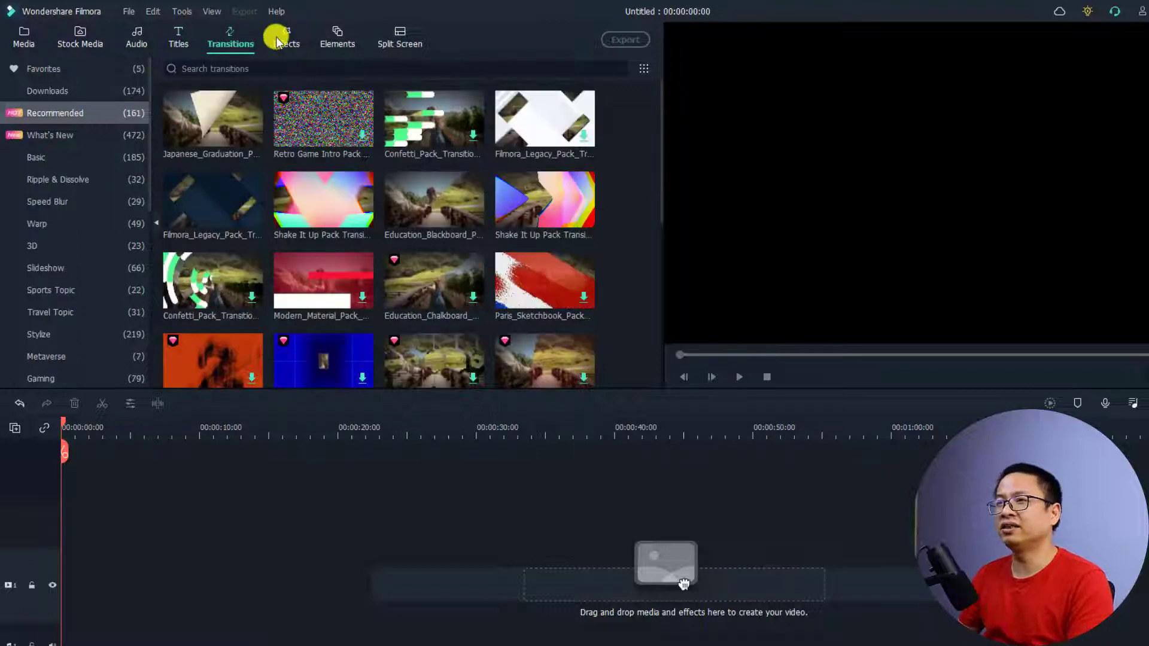
{"action": "left_click", "coordinate": [279, 39]}
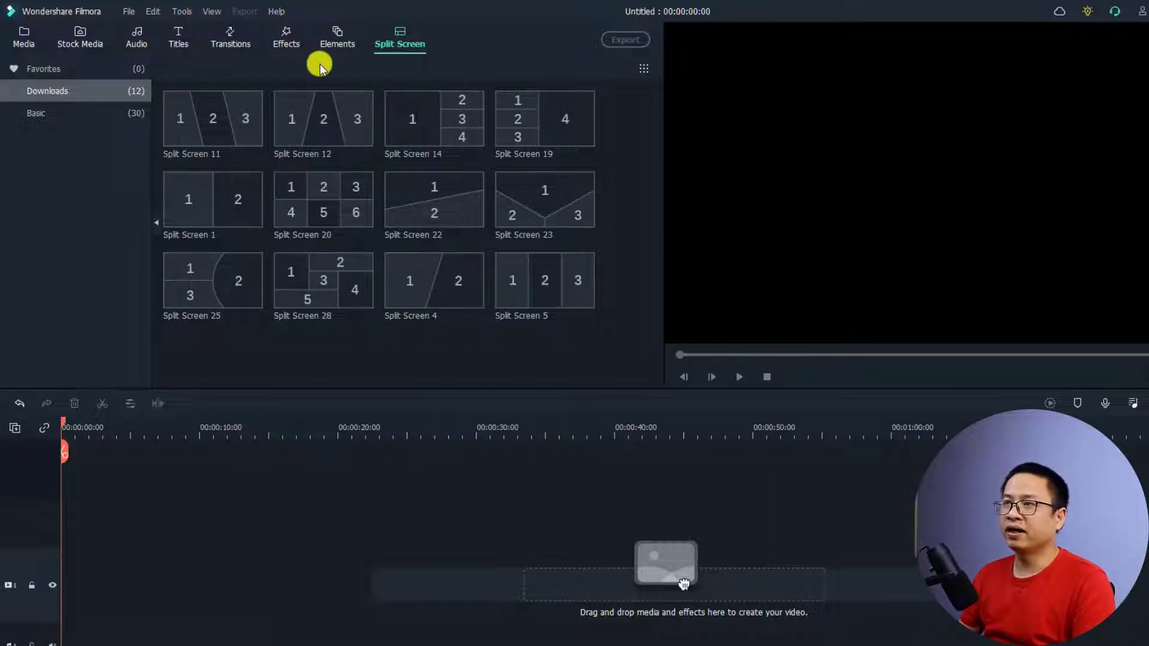
{"action": "left_click", "coordinate": [278, 43]}
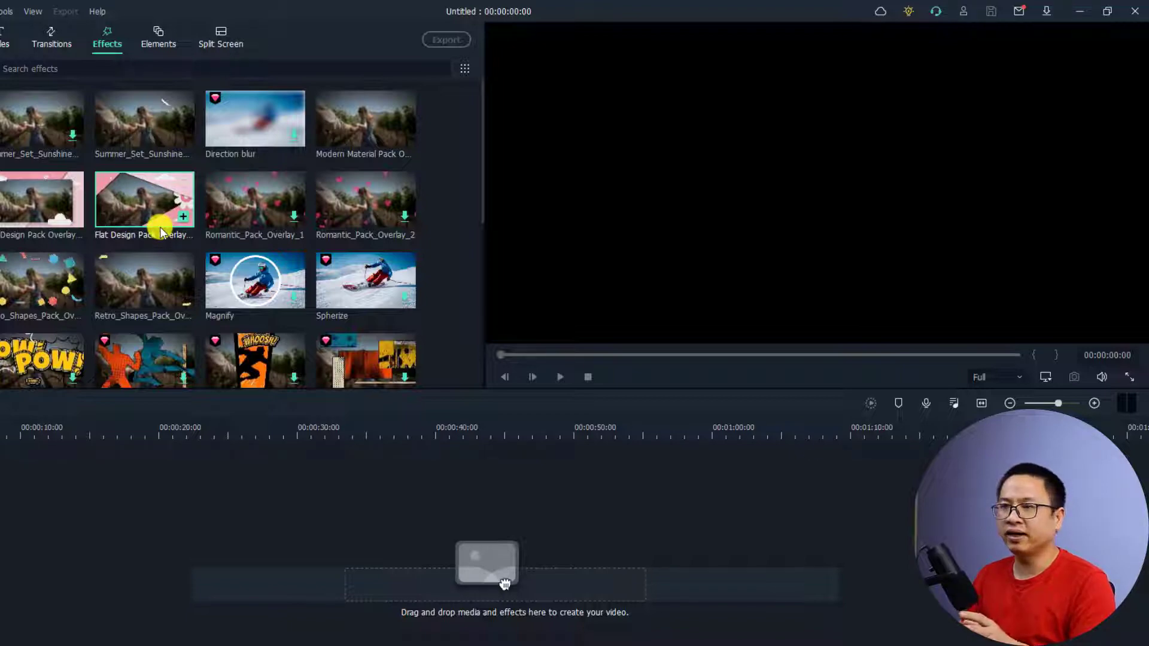
- Preview the Flat Design Pack Overlay effect with the pink flower frame, pausing and resuming its playback
{"action": "double_click", "coordinate": [144, 225]}
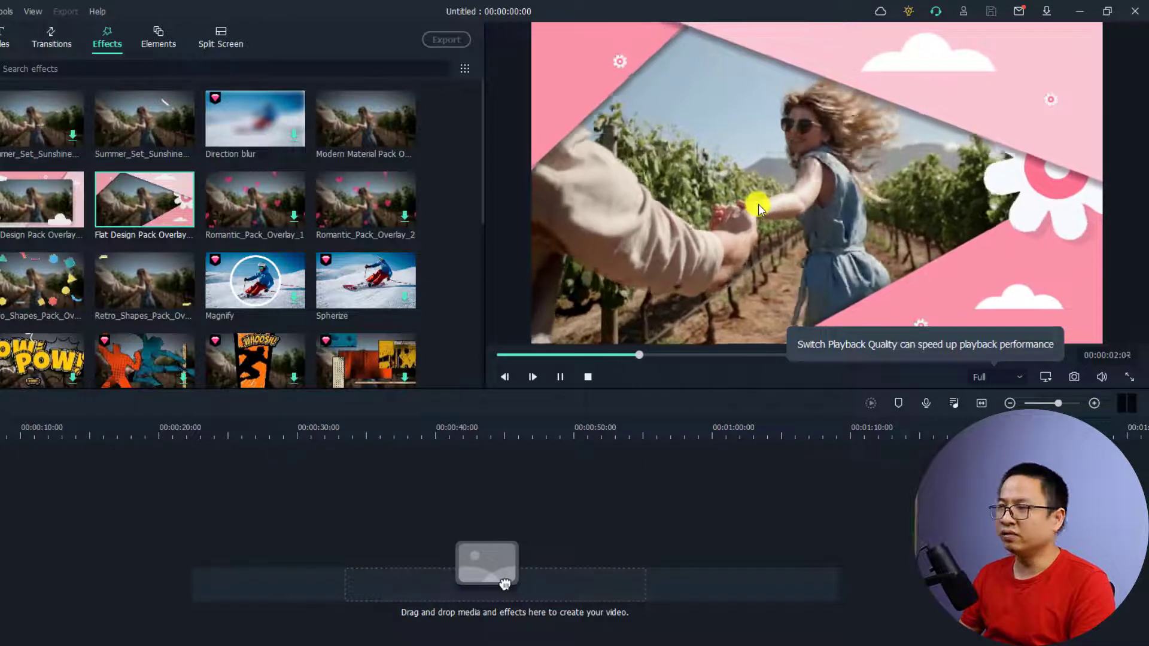
{"action": "key", "text": "space"}
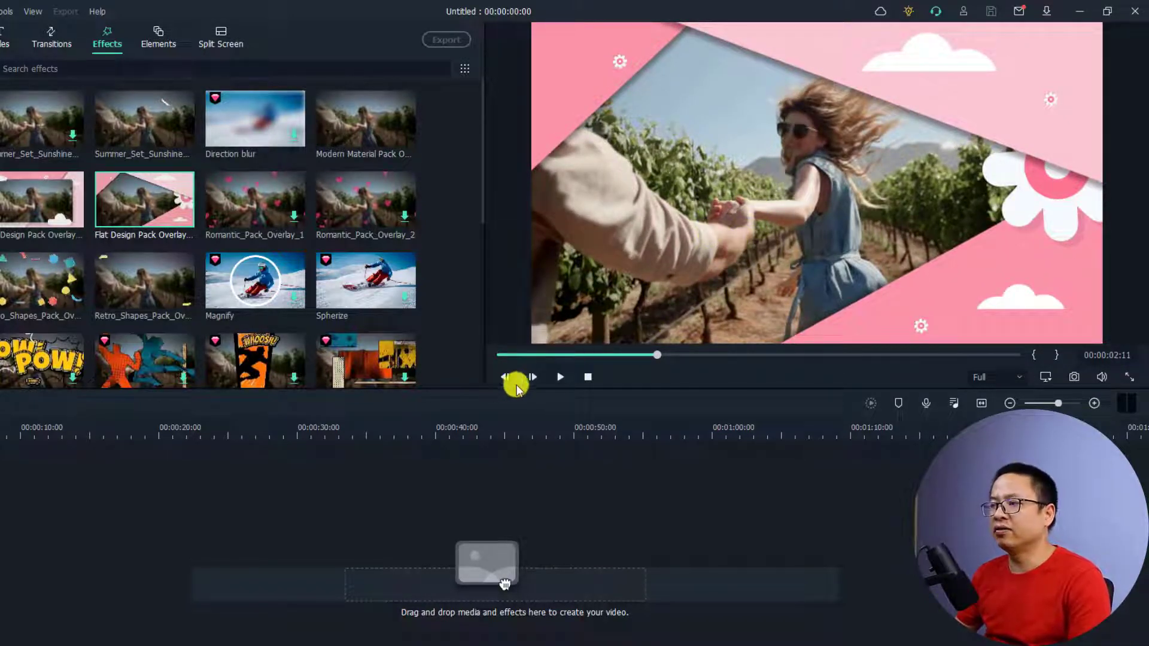
{"action": "left_click", "coordinate": [556, 378]}
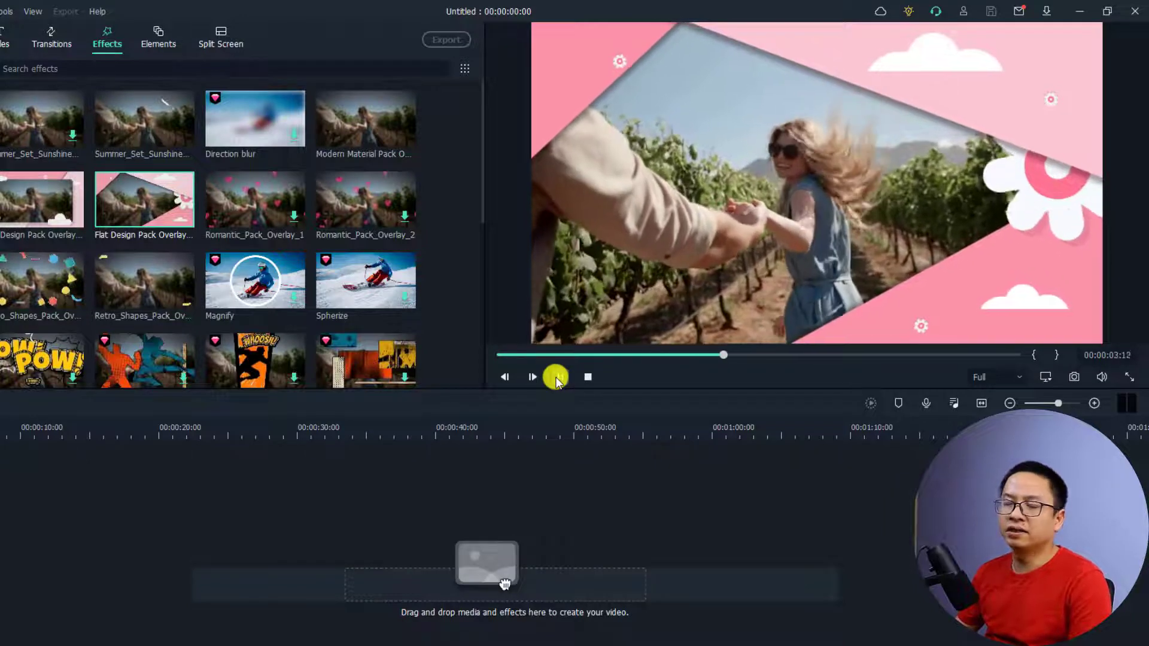
{"action": "left_click", "coordinate": [556, 378]}
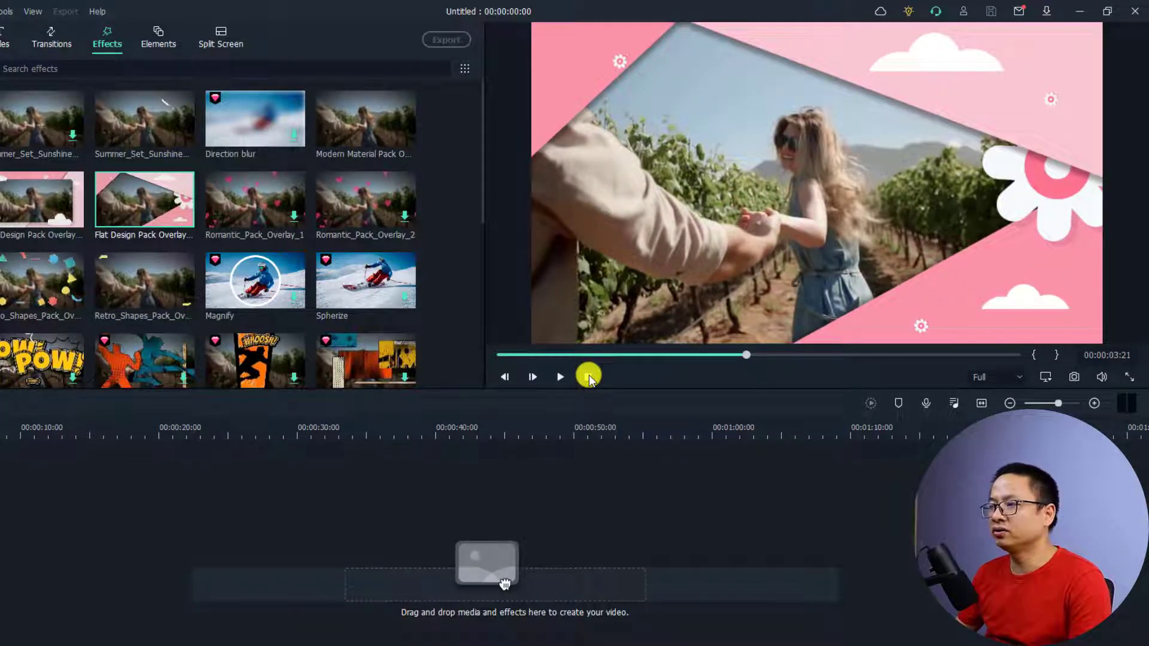
- Stop the effect's preview playback, step several frames forward and step back again
{"action": "left_click", "coordinate": [588, 377]}
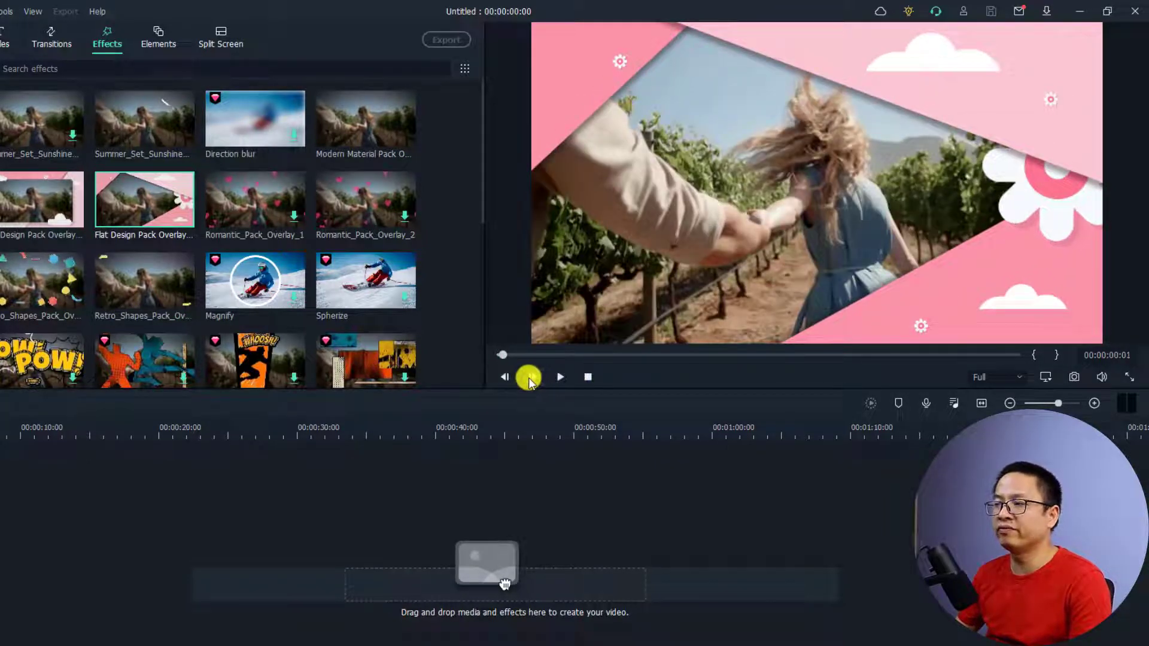
{"action": "left_click", "coordinate": [531, 377]}
{"action": "left_click", "coordinate": [531, 377]}
{"action": "left_click", "coordinate": [531, 376]}
{"action": "left_click", "coordinate": [531, 377]}
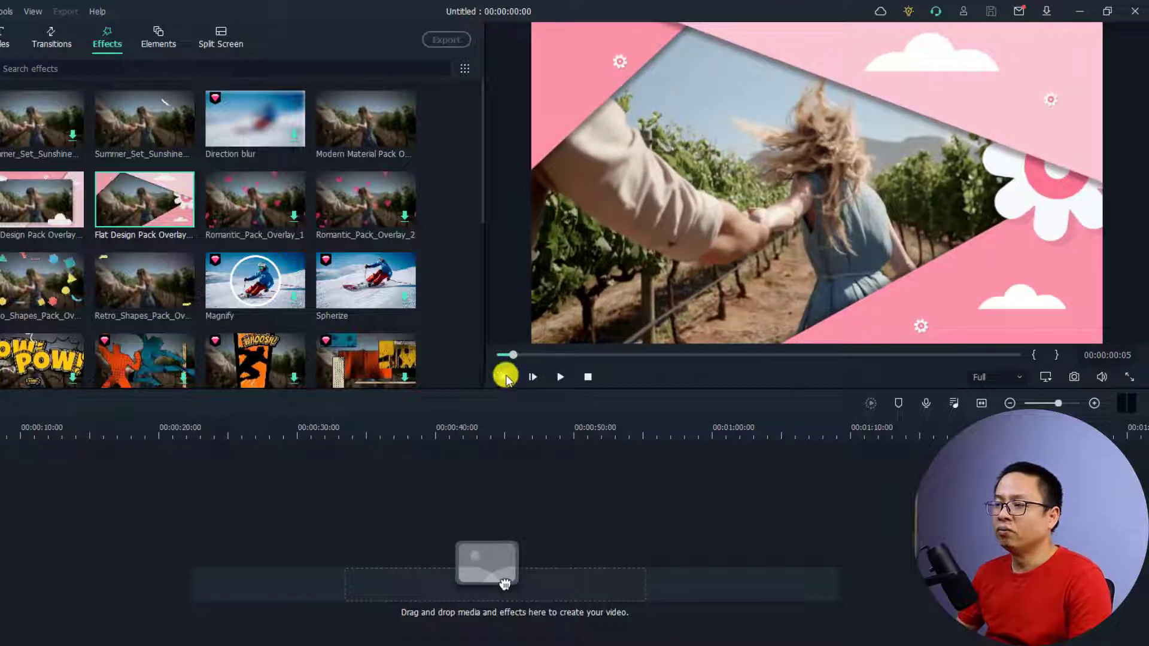
{"action": "left_click", "coordinate": [505, 377]}
{"action": "left_click", "coordinate": [506, 377]}
{"action": "left_click", "coordinate": [506, 377]}
{"action": "left_click", "coordinate": [505, 377]}
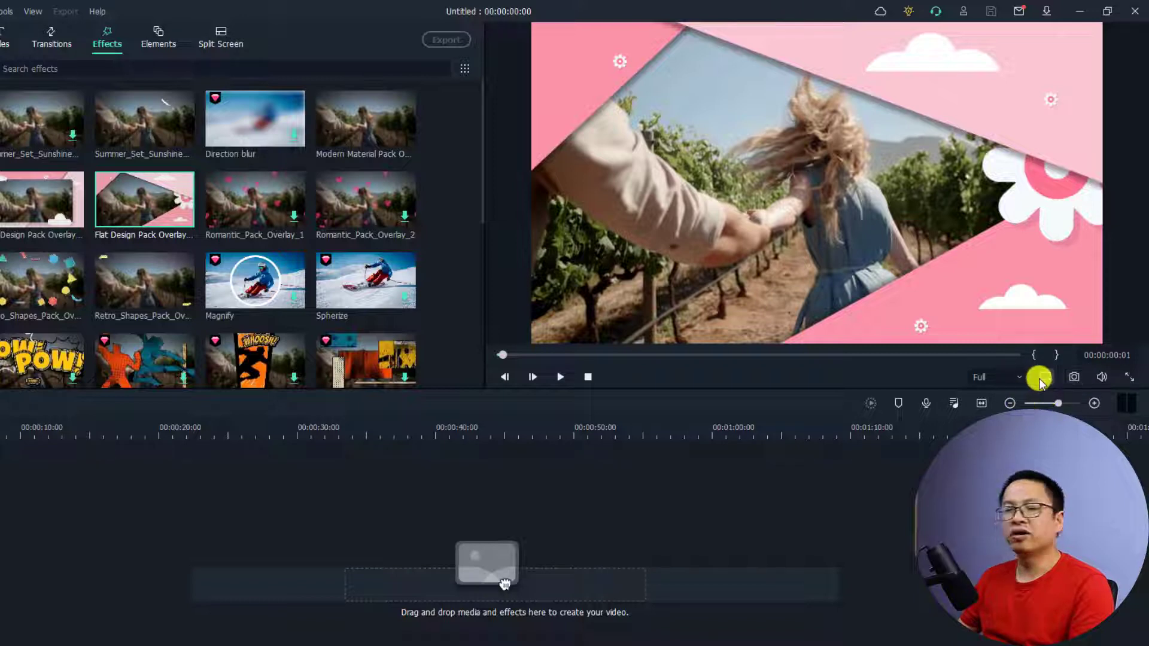
- Set the preview playback quality to 1/2 and take a snapshot of the current preview frame
{"action": "left_click", "coordinate": [1017, 375]}
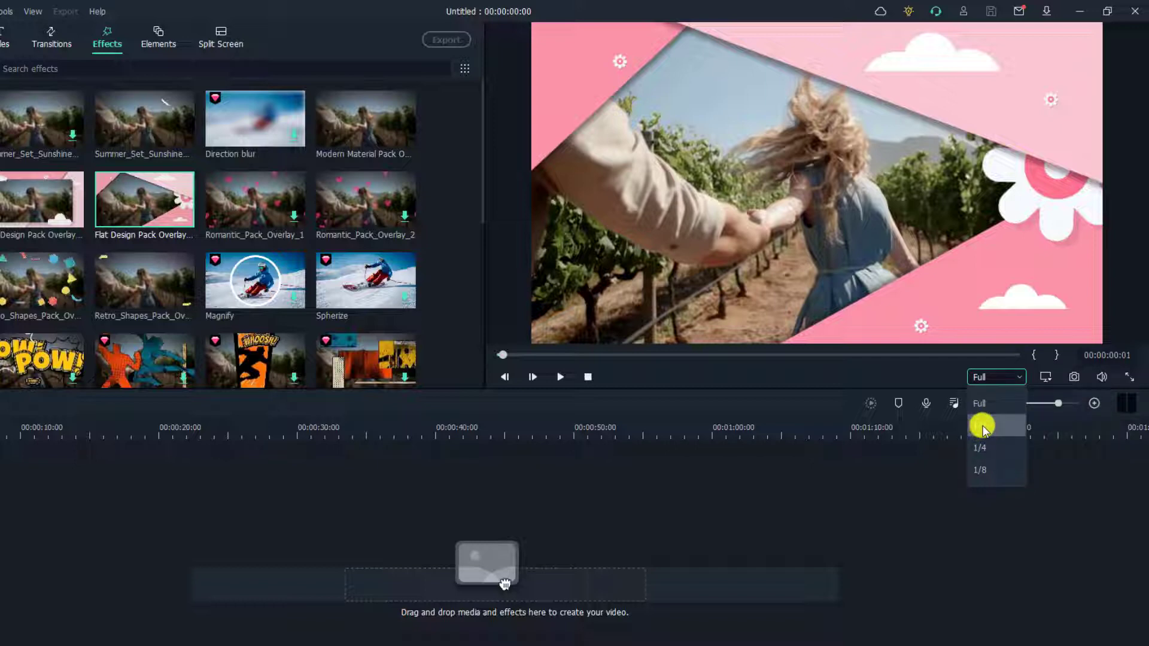
{"action": "left_click", "coordinate": [982, 427]}
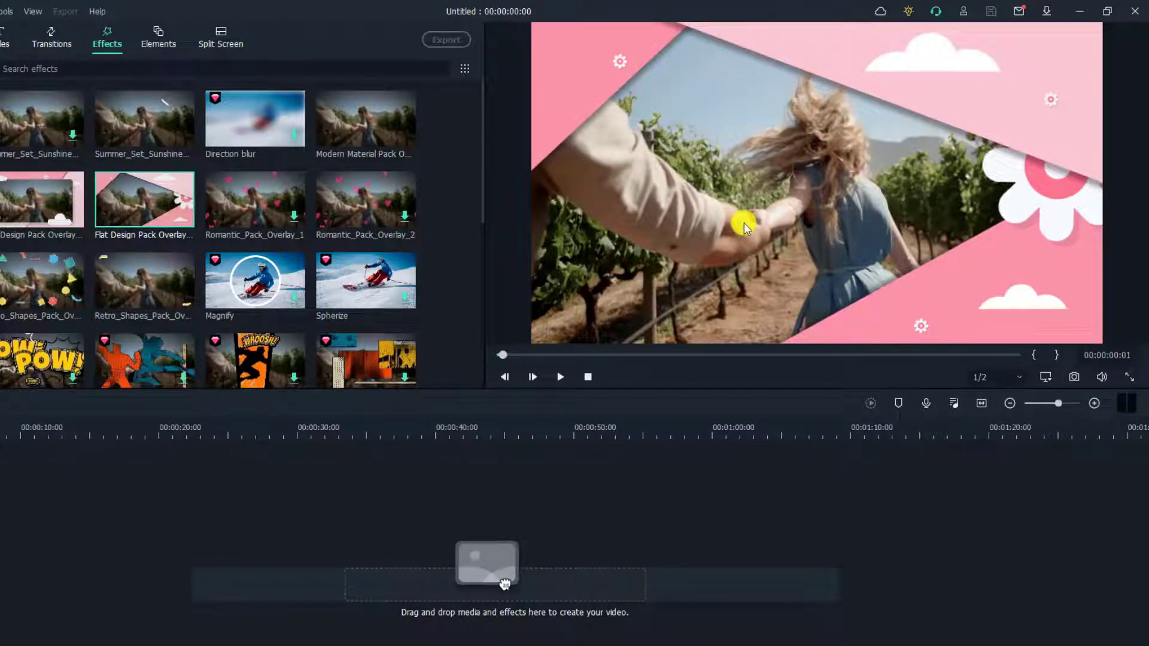
{"action": "left_click", "coordinate": [1074, 378]}
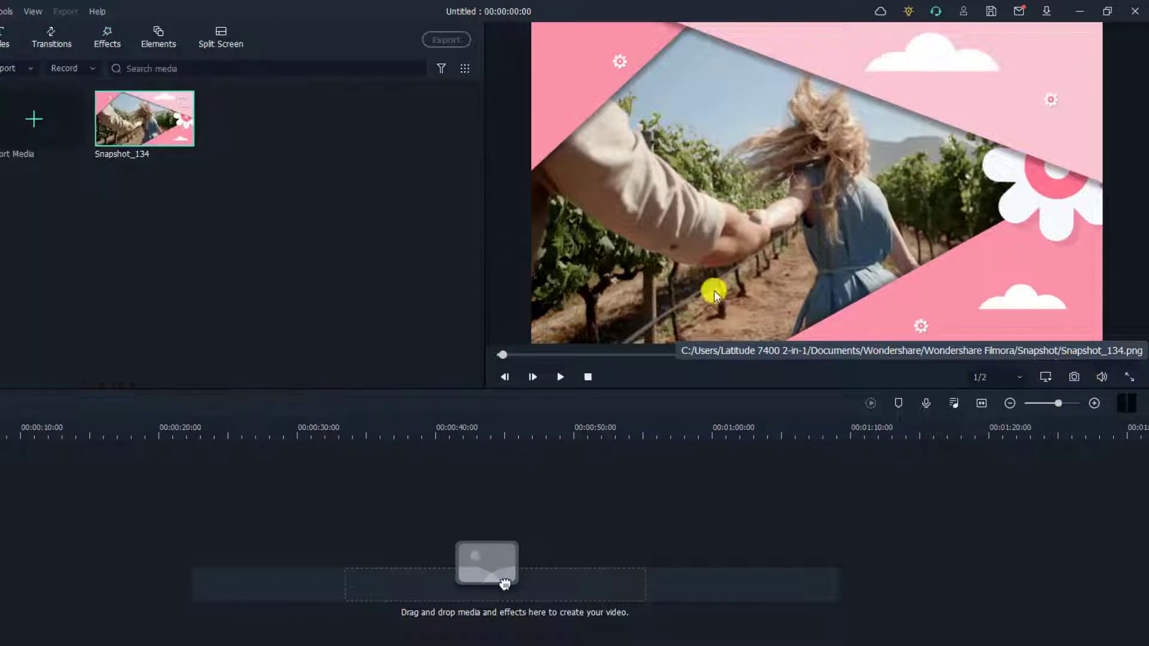
{"action": "mouse_move", "coordinate": [154, 150]}
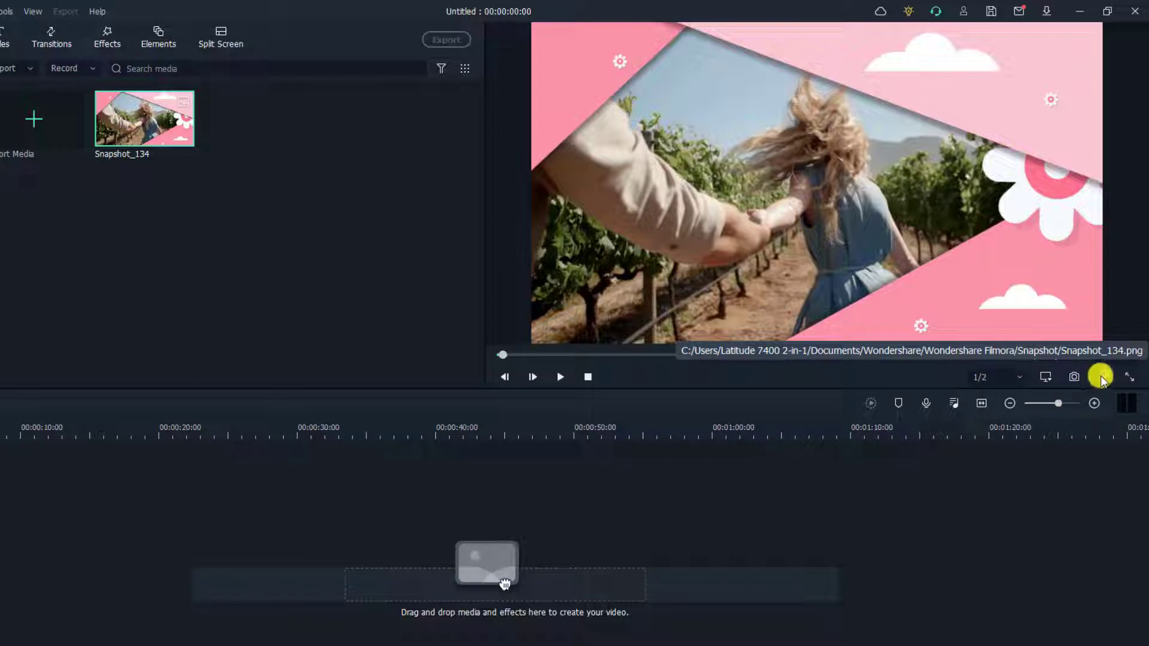
- Check the preview volume control, view the preview in full screen and return to the editor
{"action": "mouse_move", "coordinate": [1102, 377]}
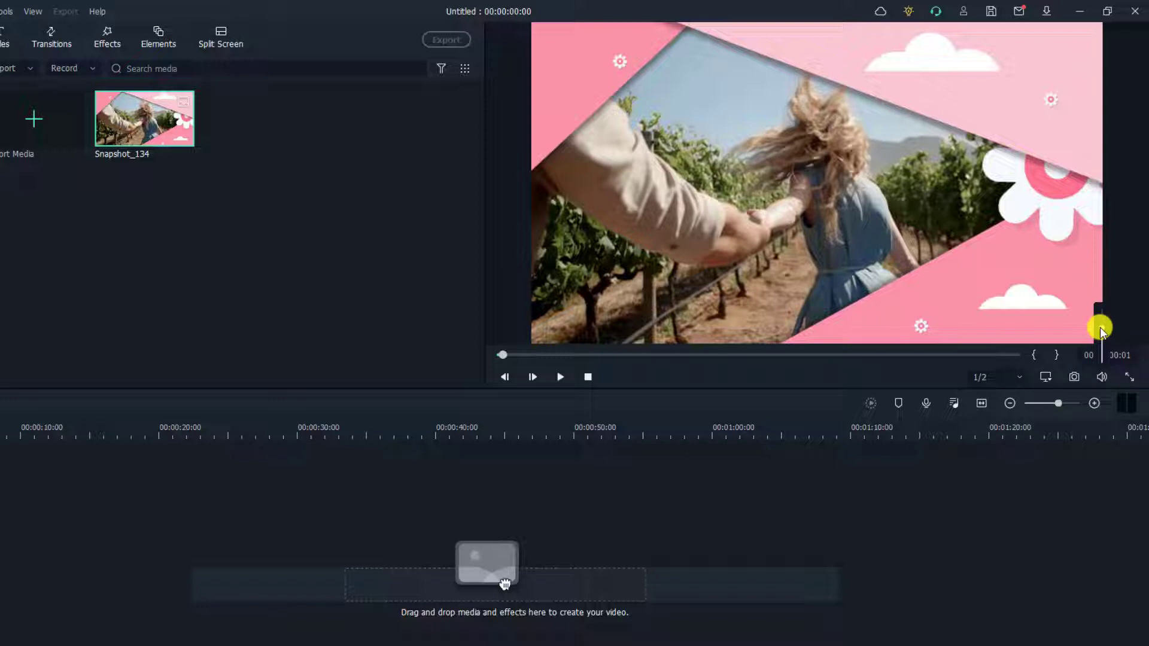
{"action": "left_click", "coordinate": [1130, 377]}
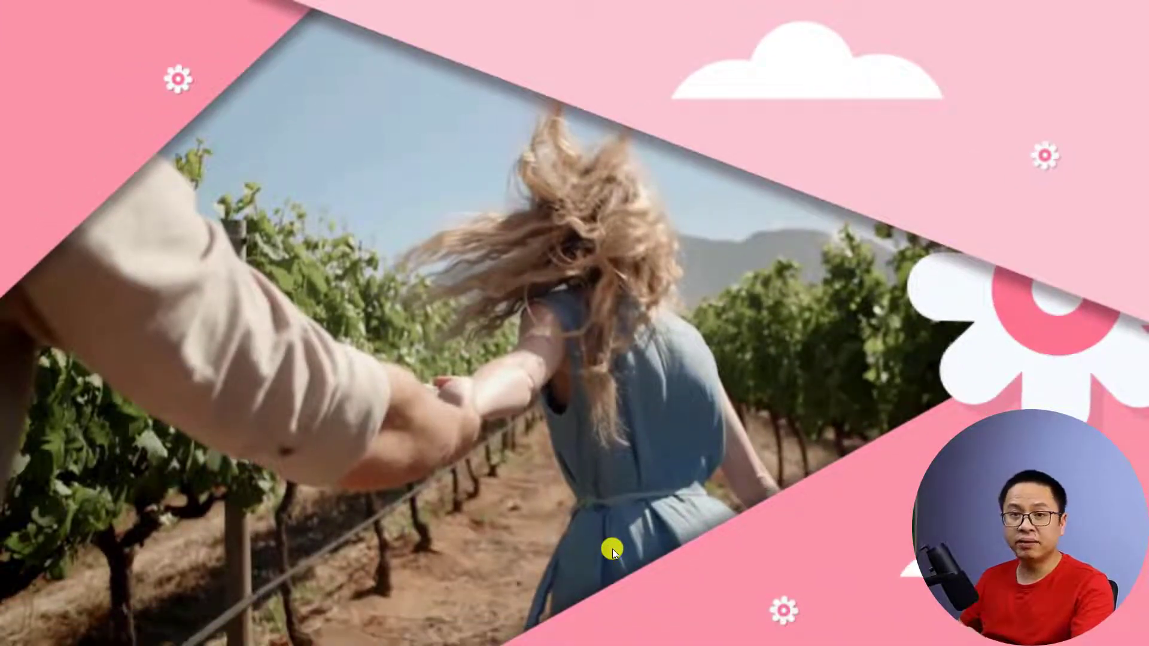
{"action": "key", "text": "Escape"}
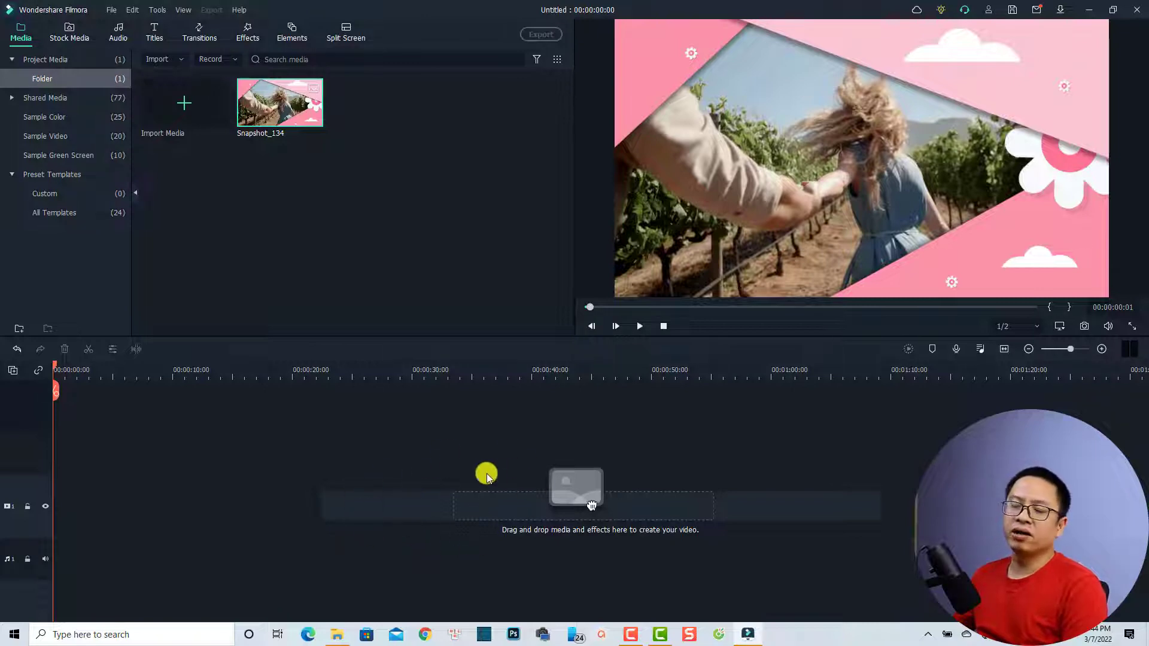
- Place Modern Material Pack Lower Third 1 and Paris Sketchbook Pack Lowerthird 03 on video track 2, and Lowerthird 04 on video track 1
{"action": "left_click", "coordinate": [200, 29]}
{"action": "left_click", "coordinate": [157, 31]}
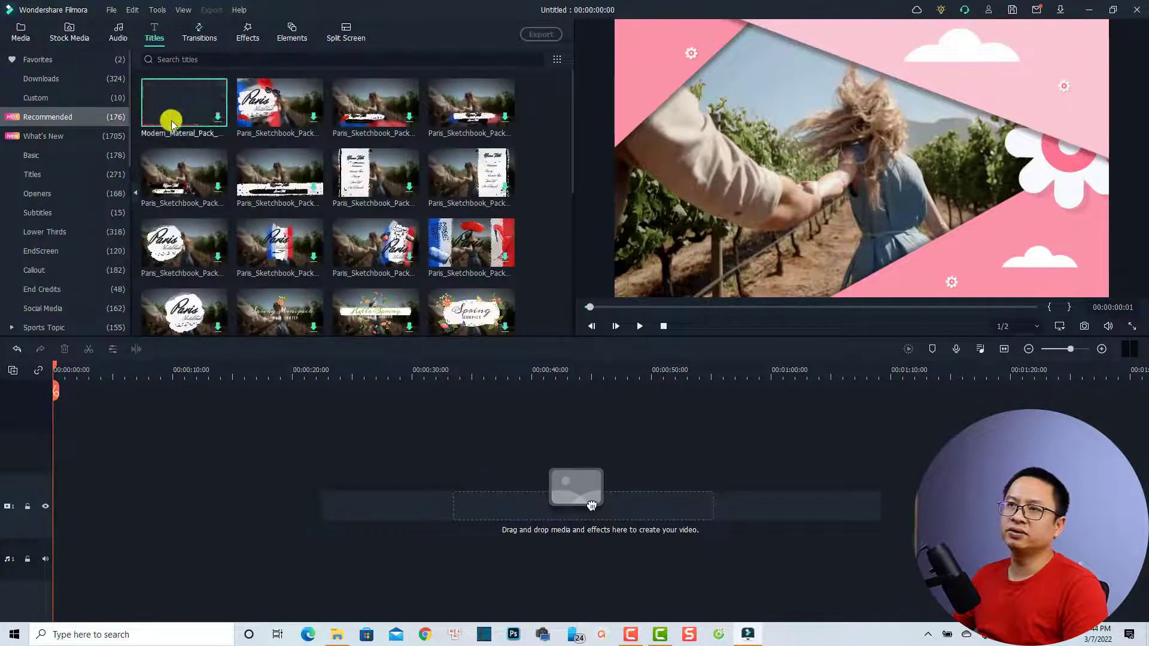
{"action": "left_click_drag", "start_coordinate": [169, 118], "coordinate": [76, 477]}
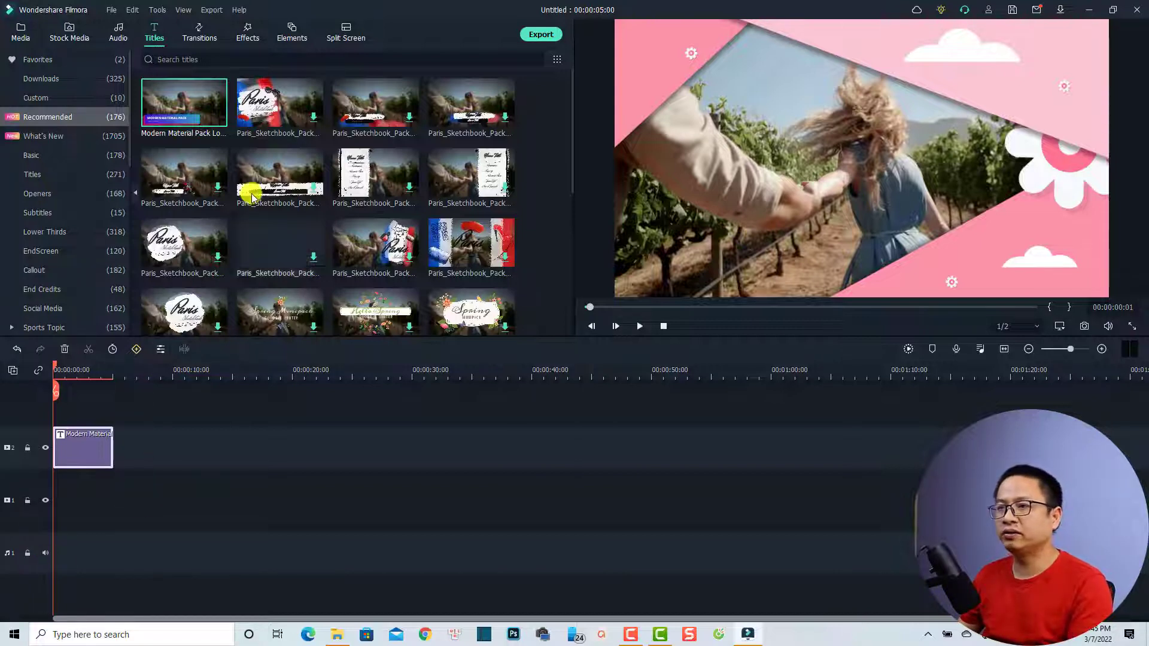
{"action": "left_click_drag", "start_coordinate": [202, 186], "coordinate": [165, 445]}
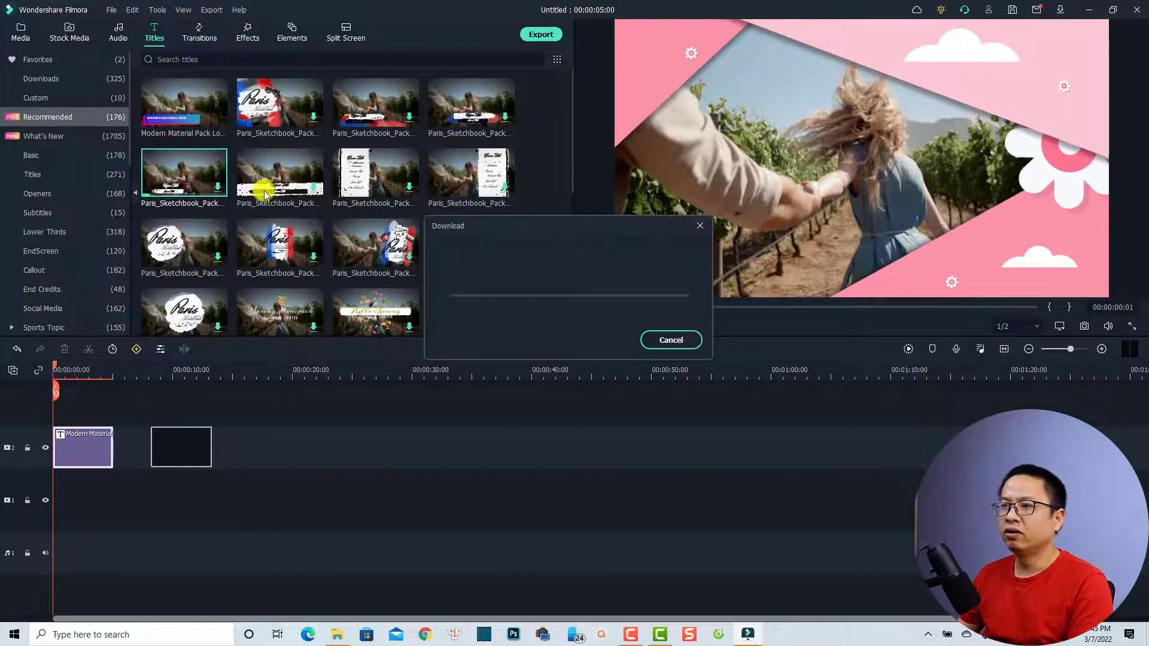
{"action": "mouse_move", "coordinate": [280, 182]}
{"action": "left_mouse_down"}
{"action": "mouse_move", "coordinate": [251, 431]}
{"action": "mouse_move", "coordinate": [113, 501]}
{"action": "left_mouse_up"}
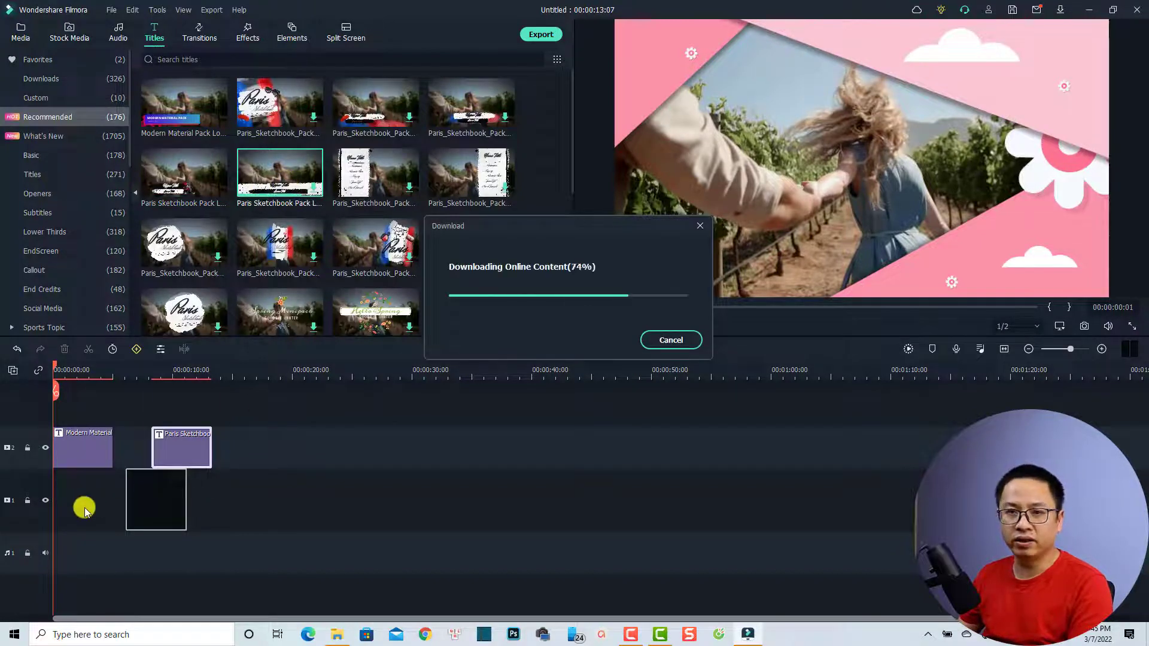
- Add the Ambient Space Piano track from the Intro audio category to the start of a timeline audio track
{"action": "left_click", "coordinate": [66, 31]}
{"action": "left_click", "coordinate": [117, 29]}
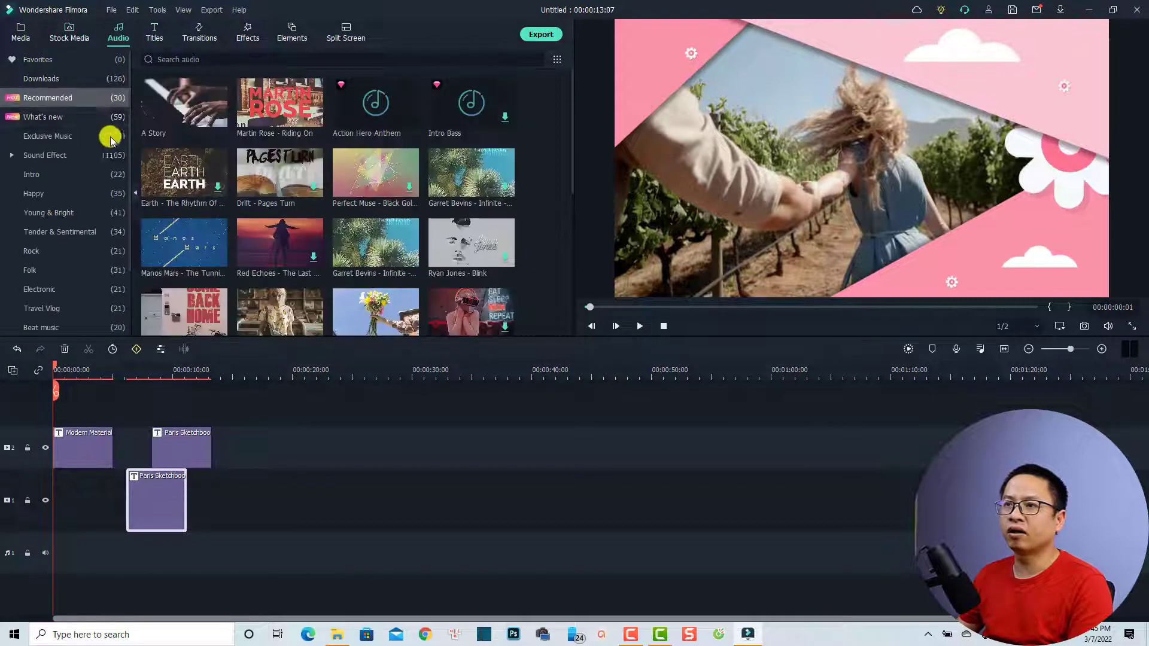
{"action": "left_click", "coordinate": [60, 179]}
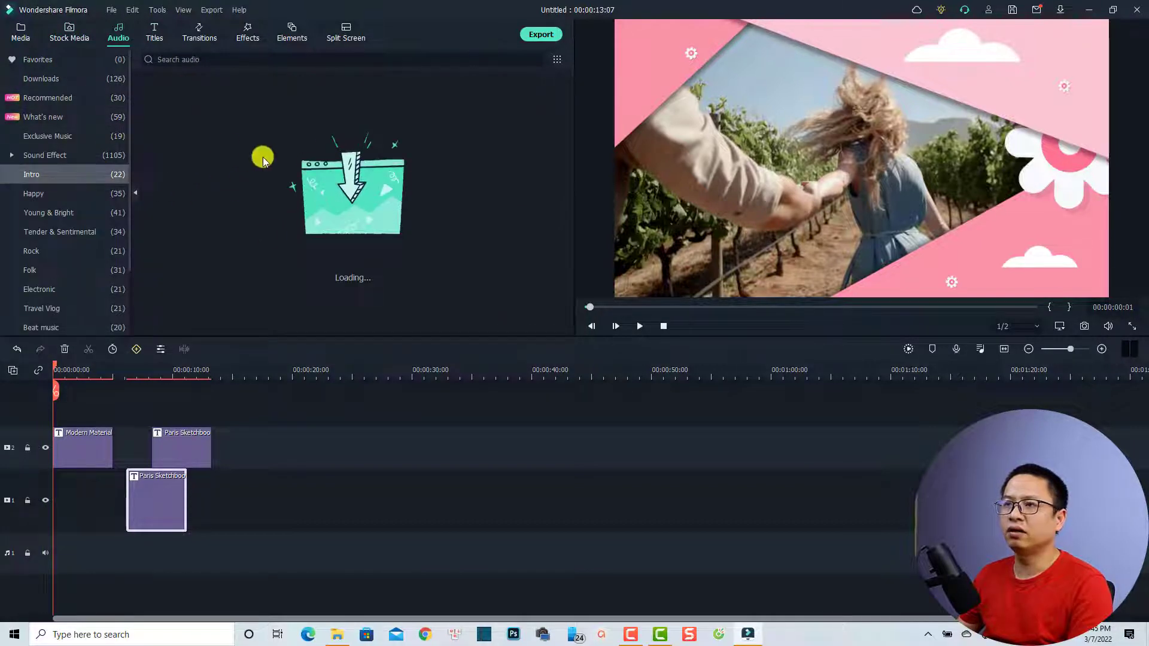
{"action": "left_click", "coordinate": [557, 60]}
{"action": "left_click", "coordinate": [563, 149]}
{"action": "left_click_drag", "start_coordinate": [304, 120], "coordinate": [85, 554]}
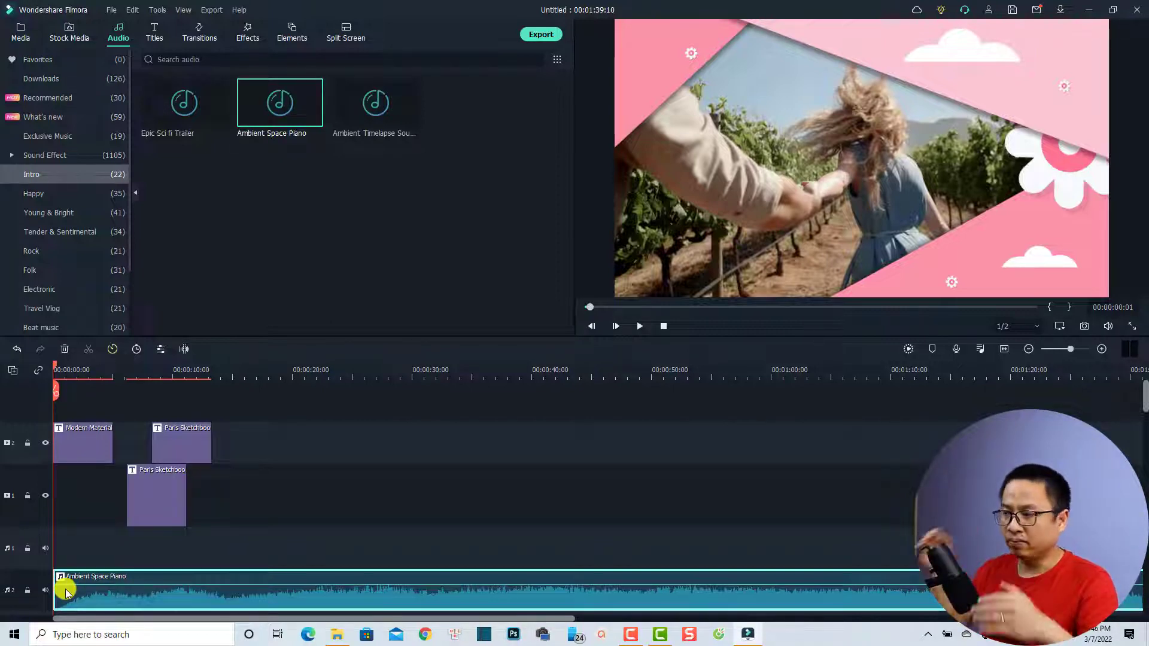
- Zoom the timeline out and in to examine the arrangement of the title and audio clips
{"action": "left_click", "coordinate": [1028, 350]}
{"action": "left_click", "coordinate": [1027, 350]}
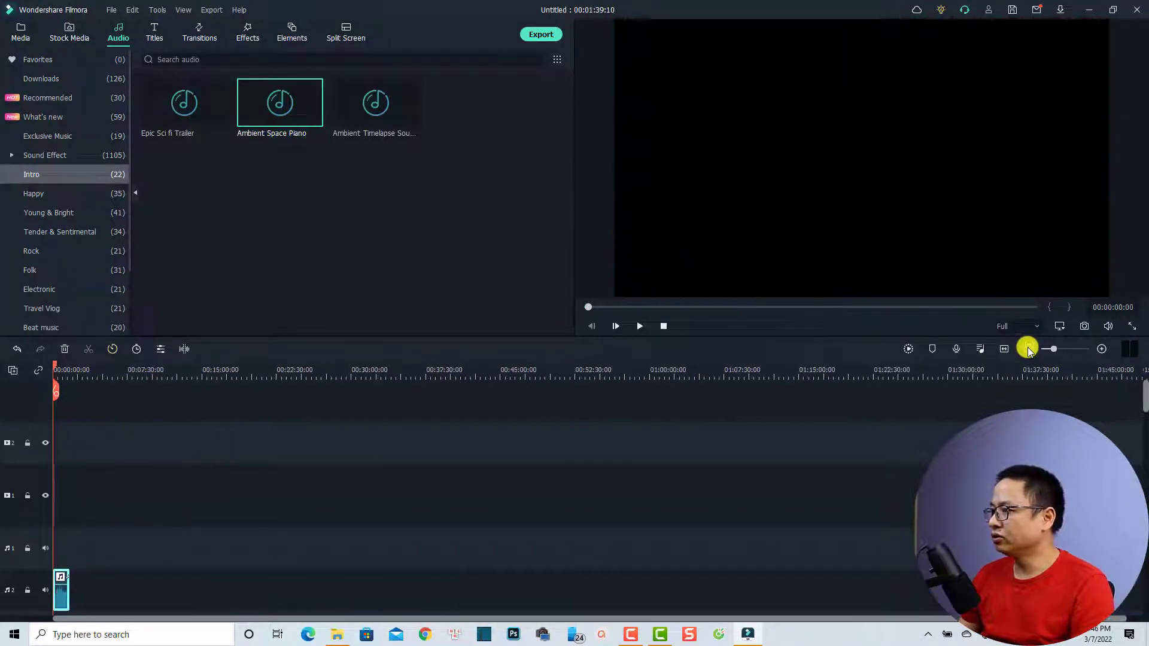
{"action": "left_click", "coordinate": [1101, 349]}
{"action": "left_click", "coordinate": [1102, 349]}
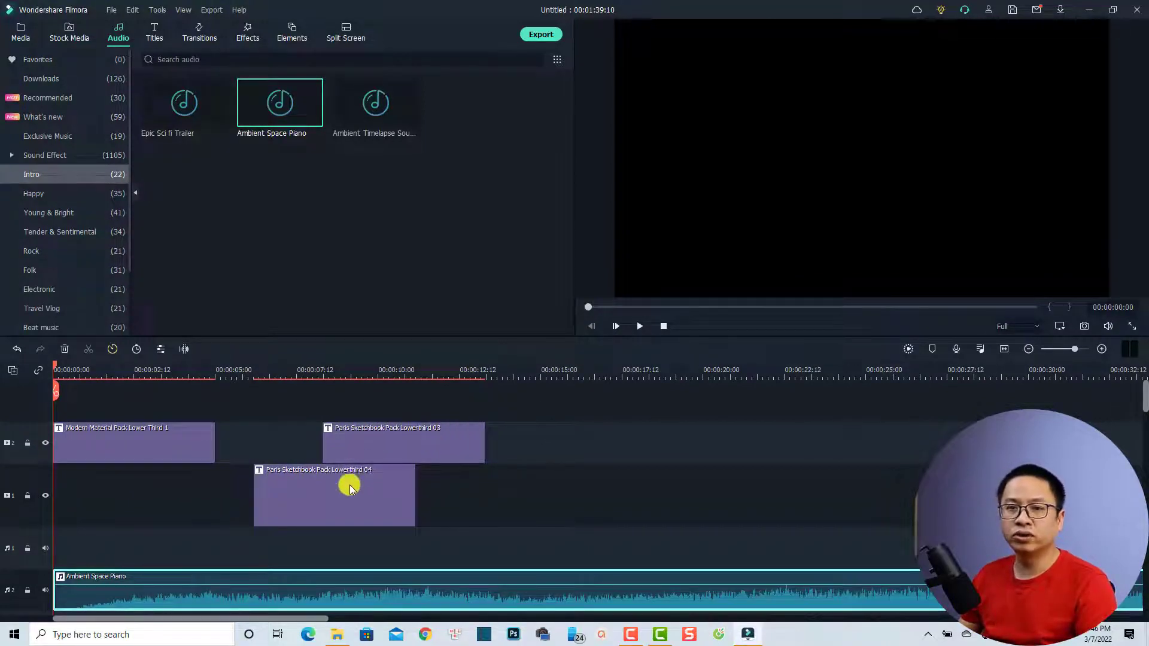
{"action": "scroll", "coordinate": [209, 508], "scroll_direction": "down", "scroll_amount": 1}
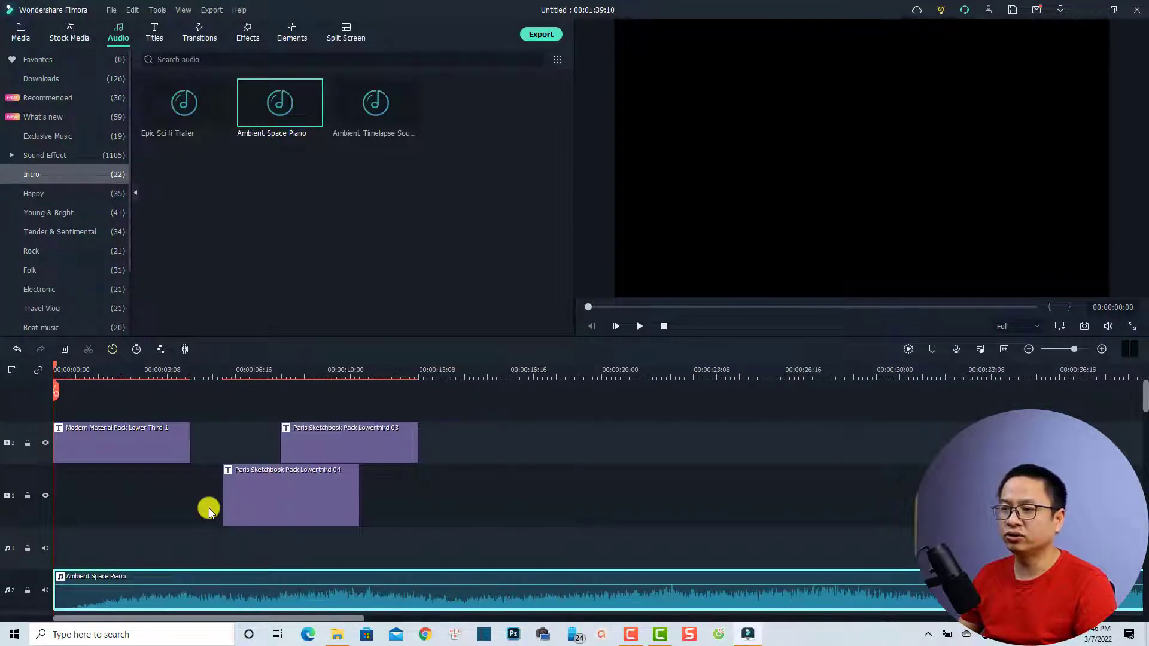
{"action": "scroll", "coordinate": [209, 508], "scroll_direction": "down", "scroll_amount": 2}
{"action": "scroll", "coordinate": [210, 508], "scroll_direction": "up", "scroll_amount": 1}
{"action": "scroll", "coordinate": [210, 508], "scroll_direction": "down", "scroll_amount": 1}
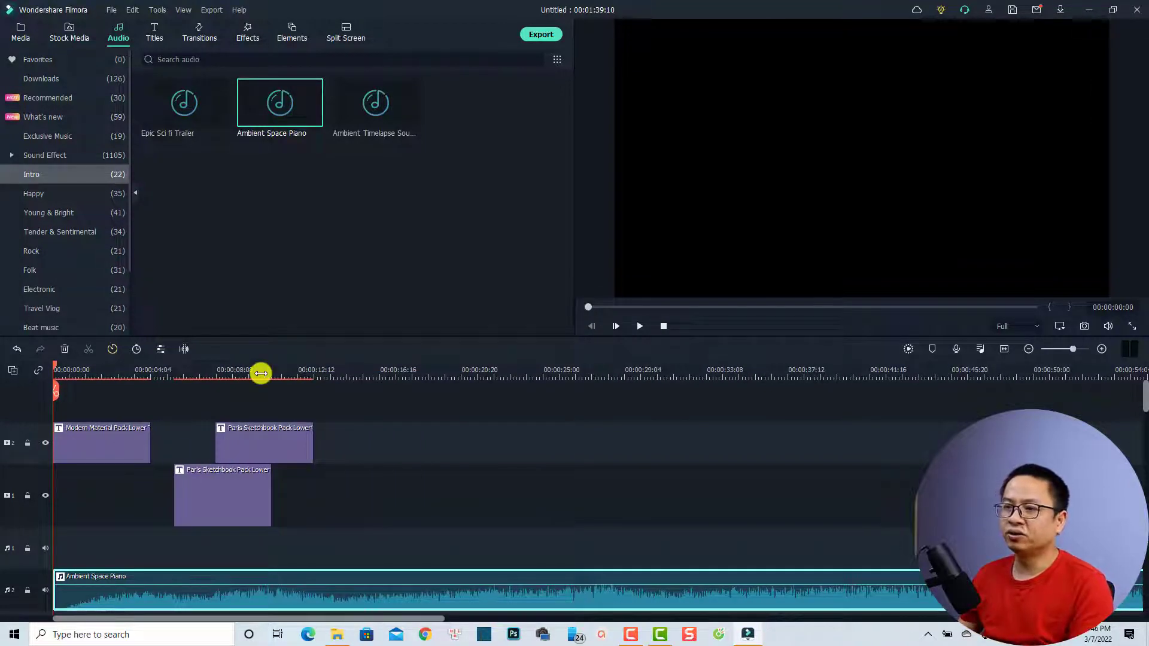
{"action": "left_click_drag", "start_coordinate": [261, 374], "coordinate": [268, 474]}
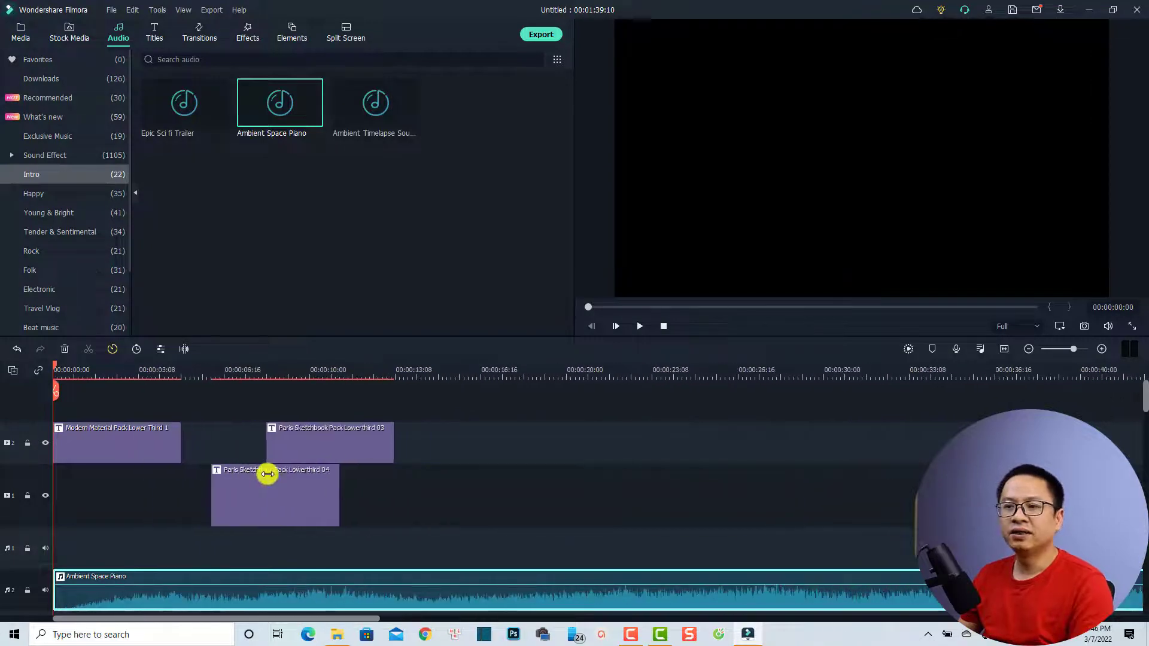
- Delete the empty tracks from the timeline
{"action": "left_click", "coordinate": [13, 371]}
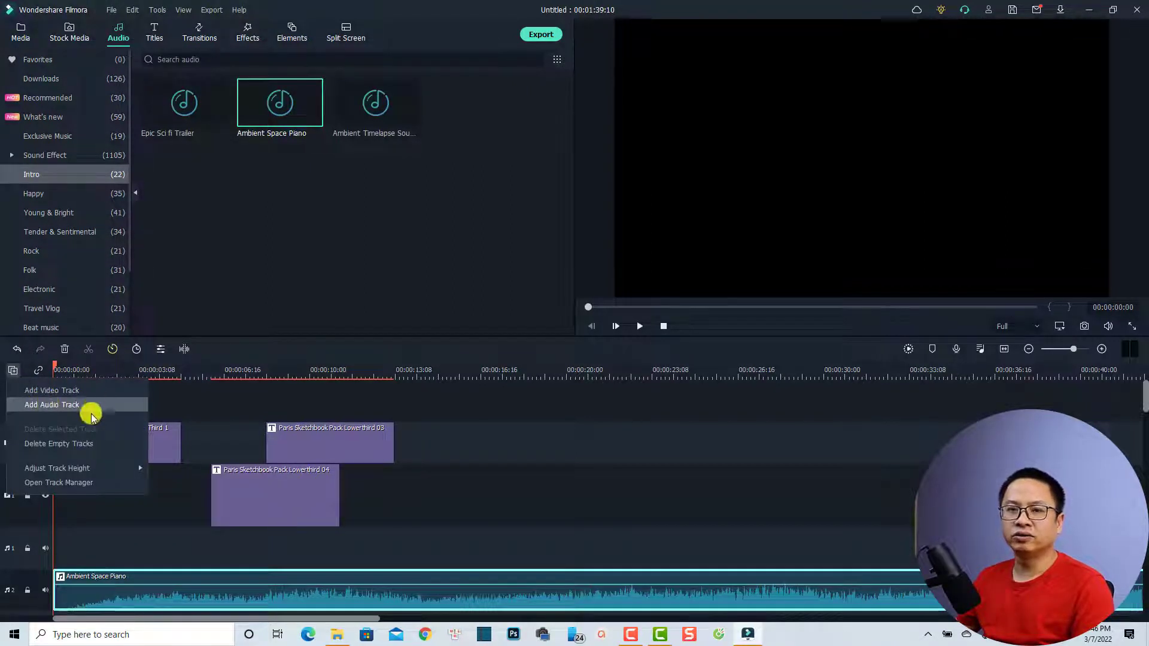
{"action": "left_click", "coordinate": [49, 444]}
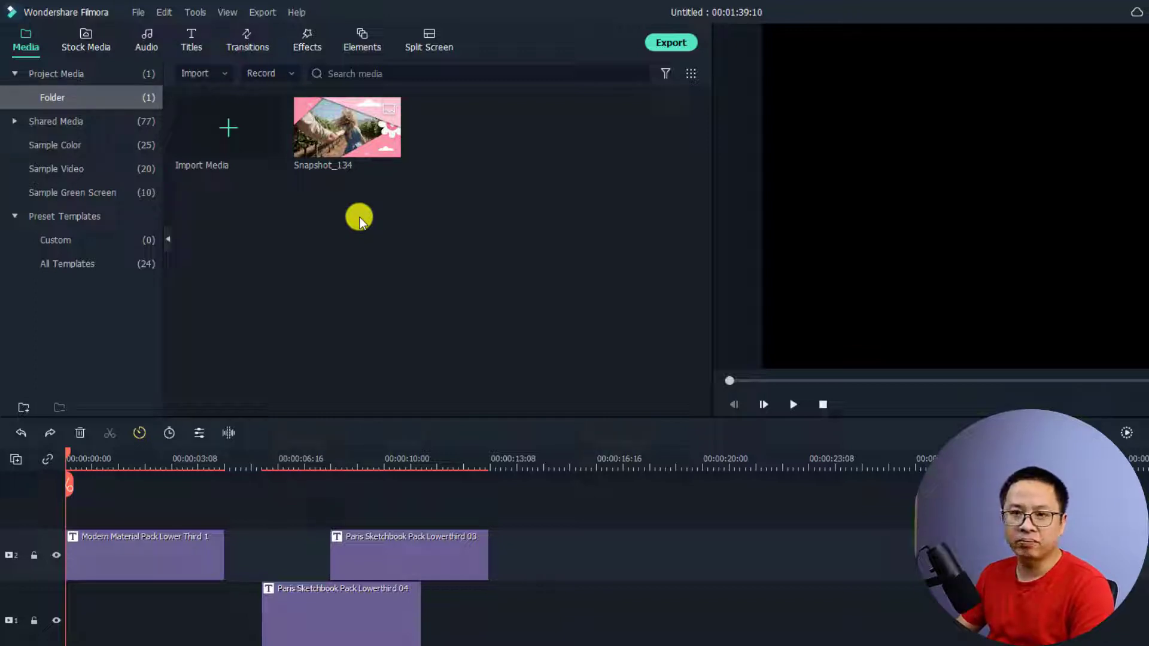
- Browse the shared media Intro folder, sample colors, sample videos, green screen clips and all preset templates
{"action": "left_click", "coordinate": [14, 123]}
{"action": "left_click", "coordinate": [50, 145]}
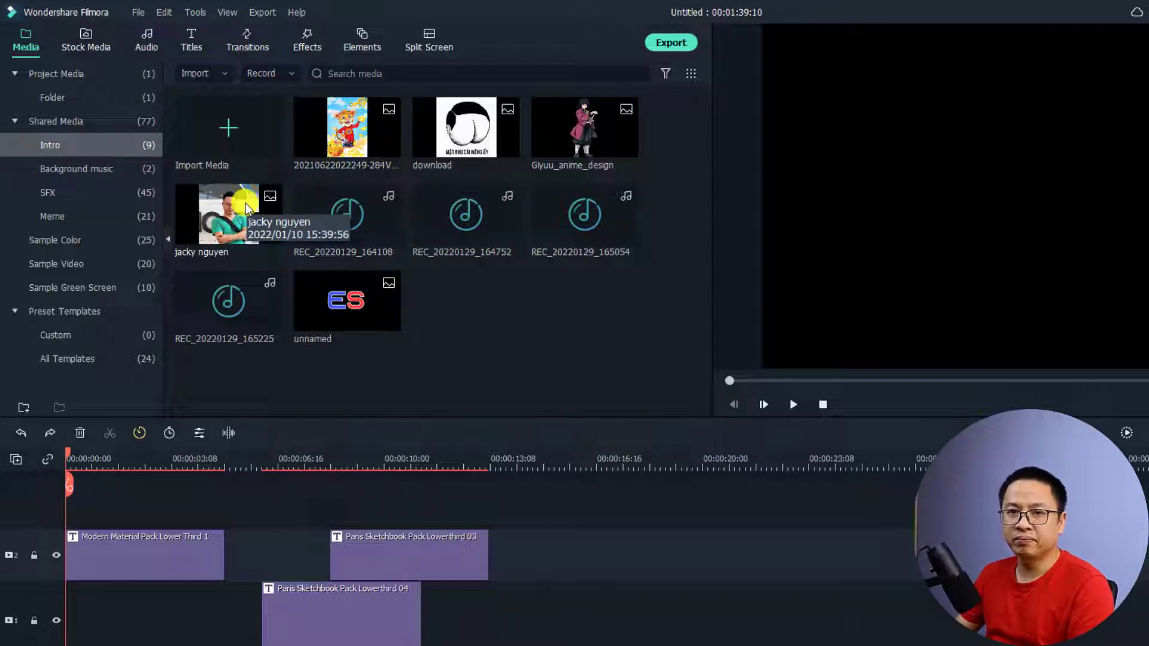
{"action": "left_click", "coordinate": [30, 122]}
{"action": "left_click", "coordinate": [15, 122]}
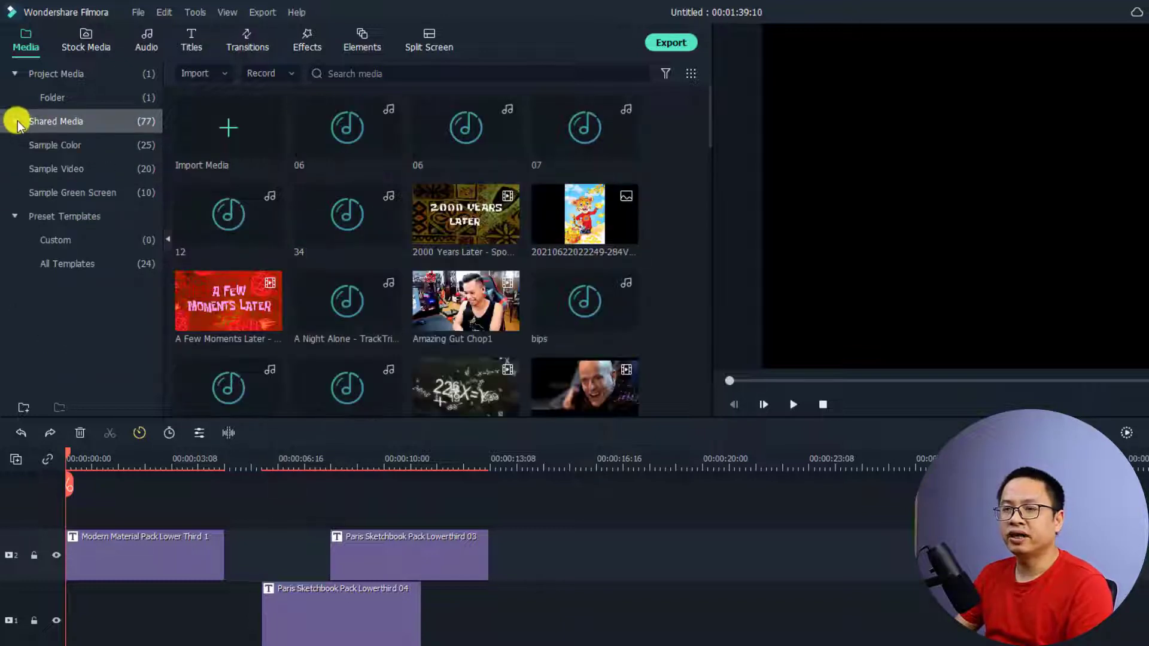
{"action": "left_click", "coordinate": [60, 153]}
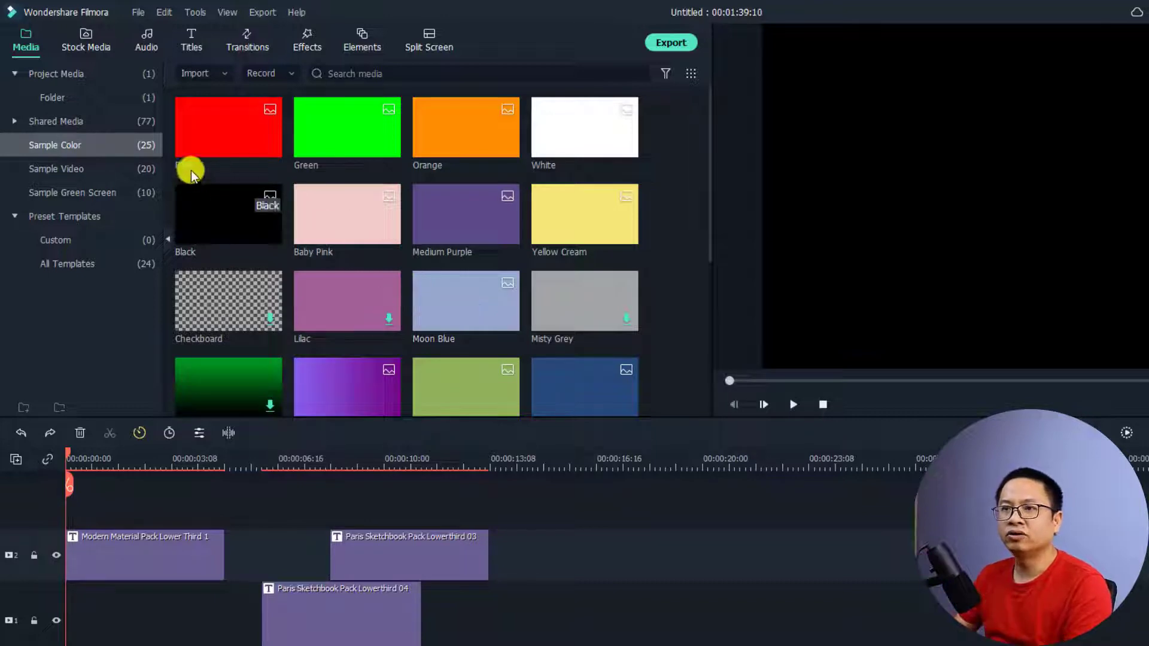
{"action": "left_click", "coordinate": [83, 170]}
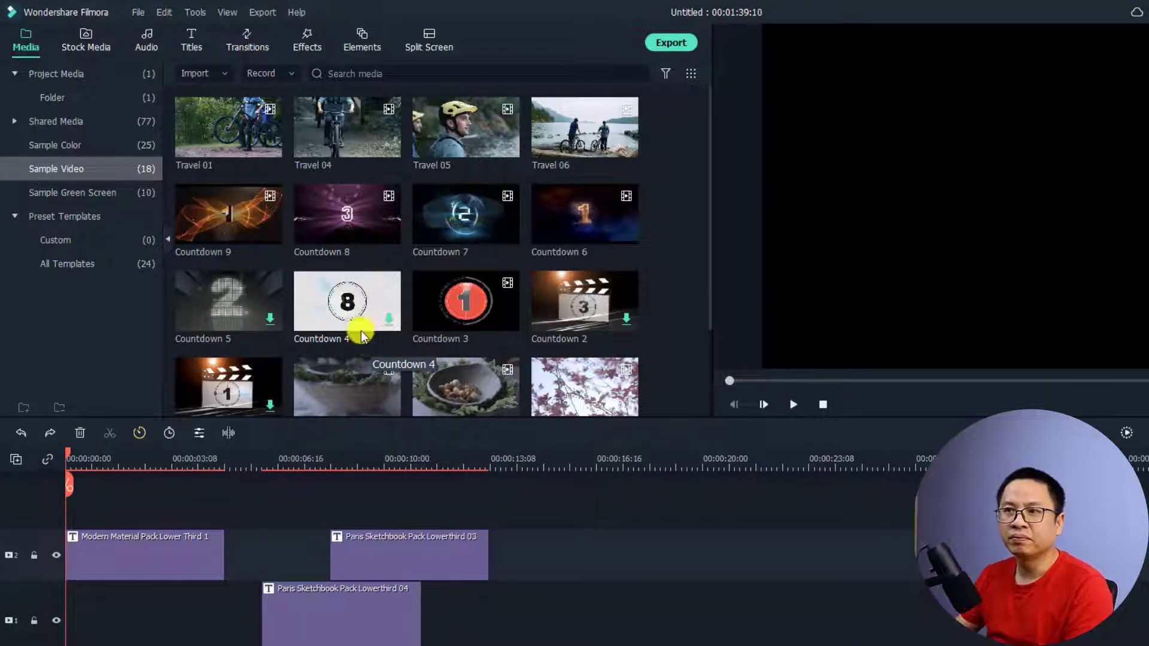
{"action": "left_click", "coordinate": [51, 194]}
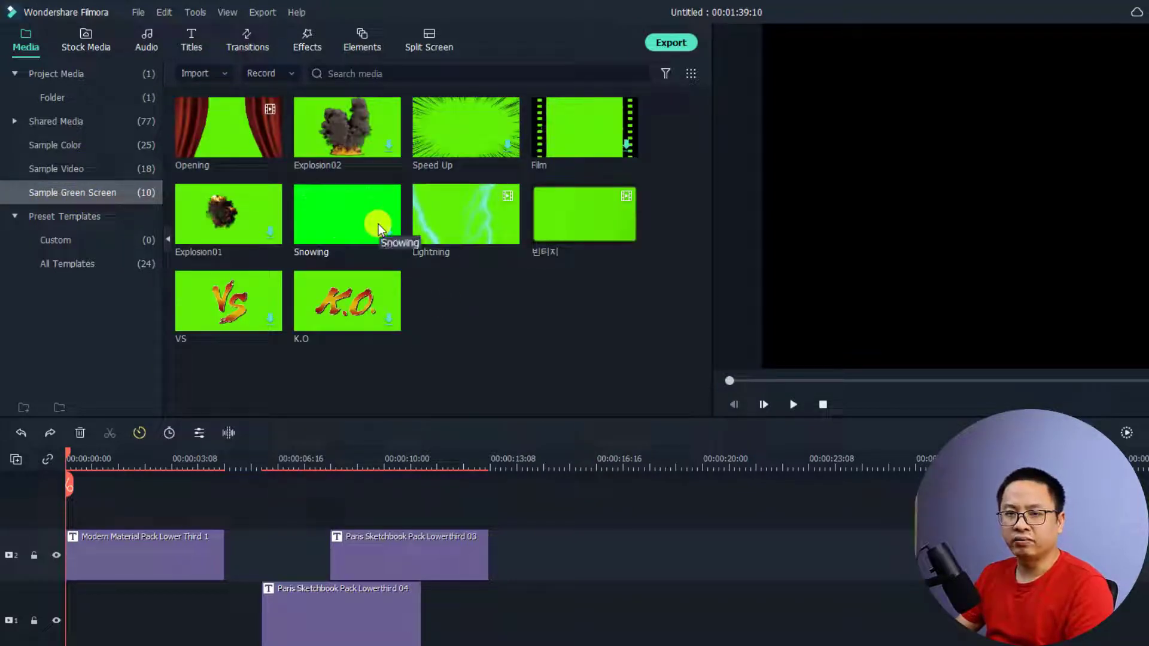
{"action": "left_click", "coordinate": [57, 262]}
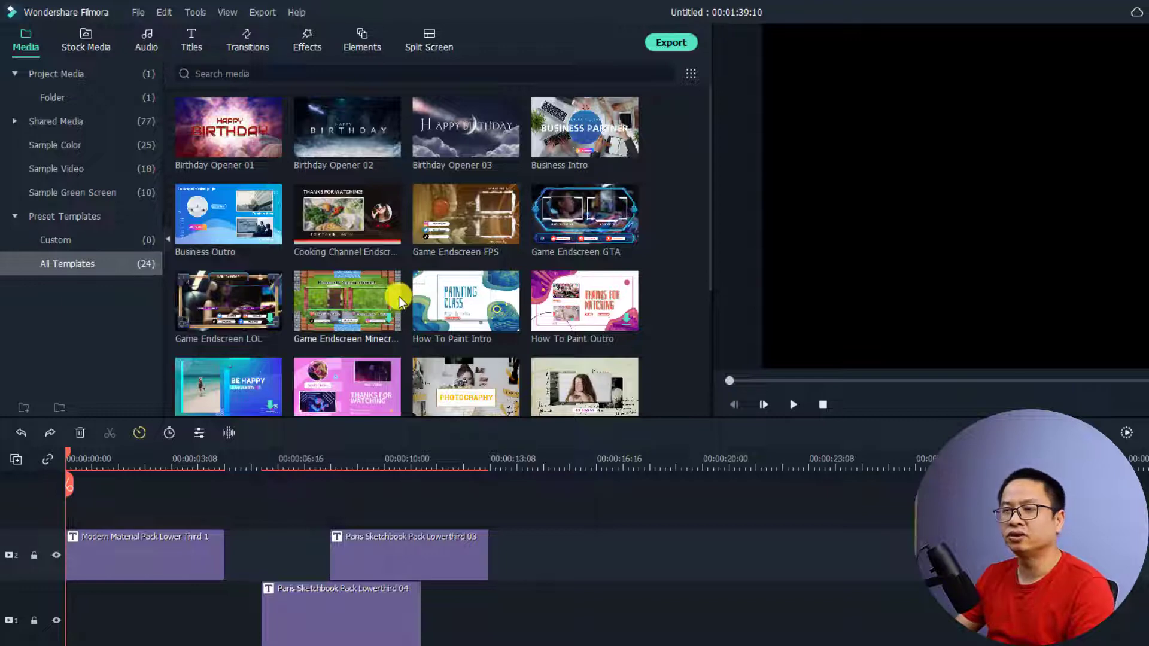
- Select all title and audio clips on the timeline and delete them
{"action": "left_click", "coordinate": [573, 509]}
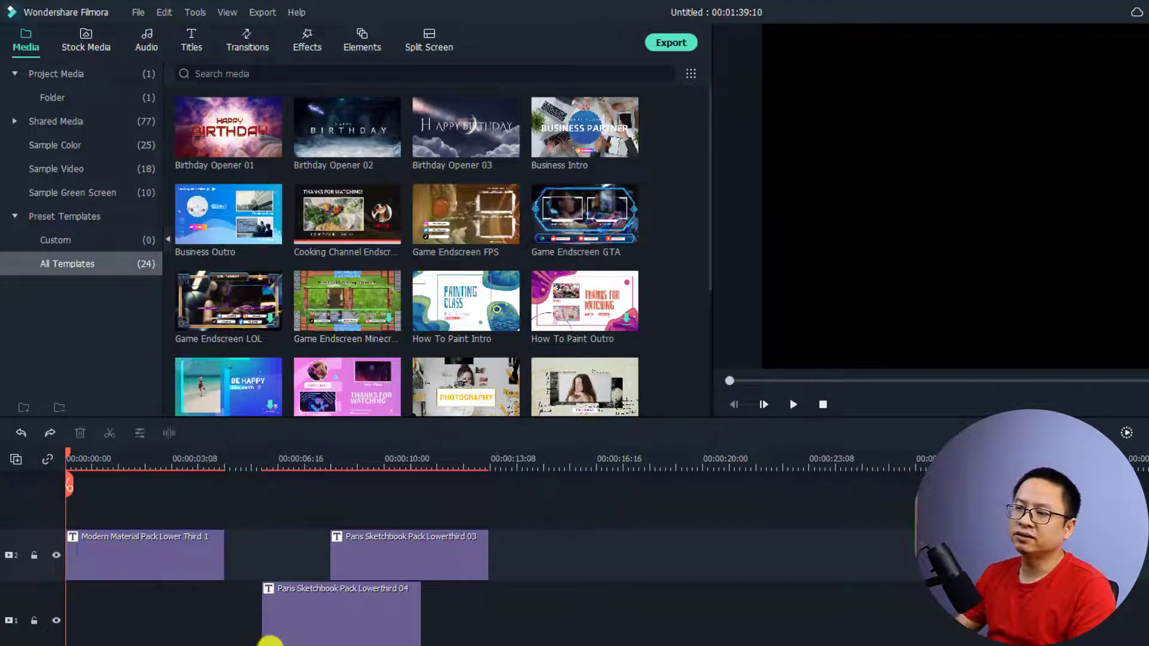
{"action": "left_click_drag", "start_coordinate": [269, 640], "coordinate": [66, 643]}
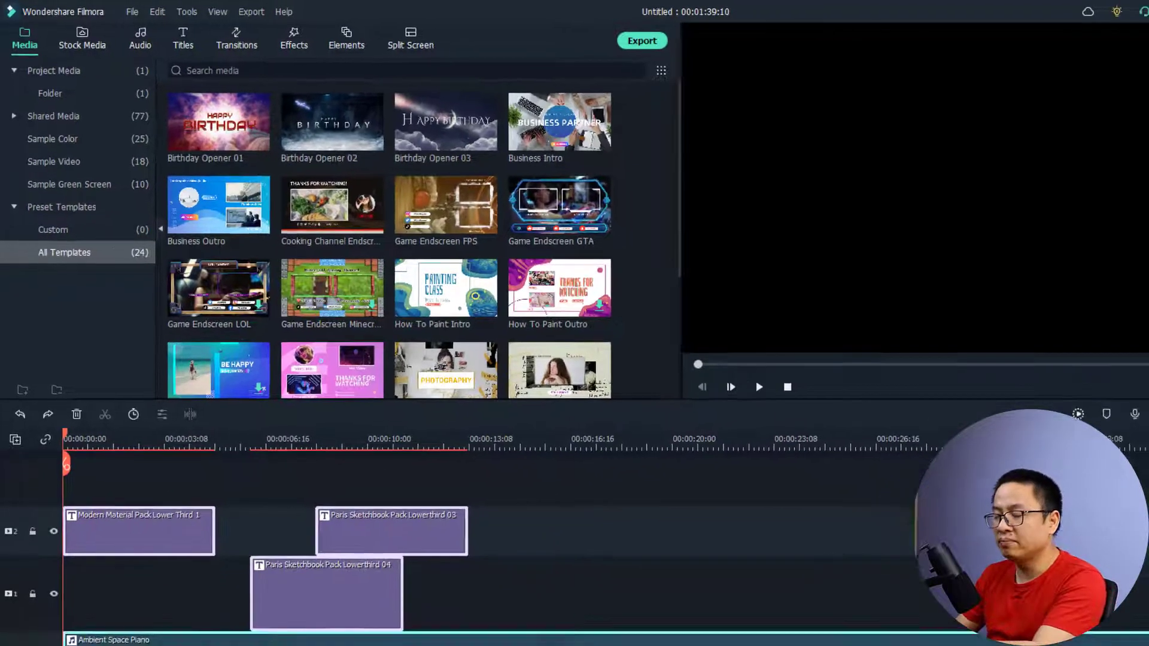
{"action": "key", "text": "Delete"}
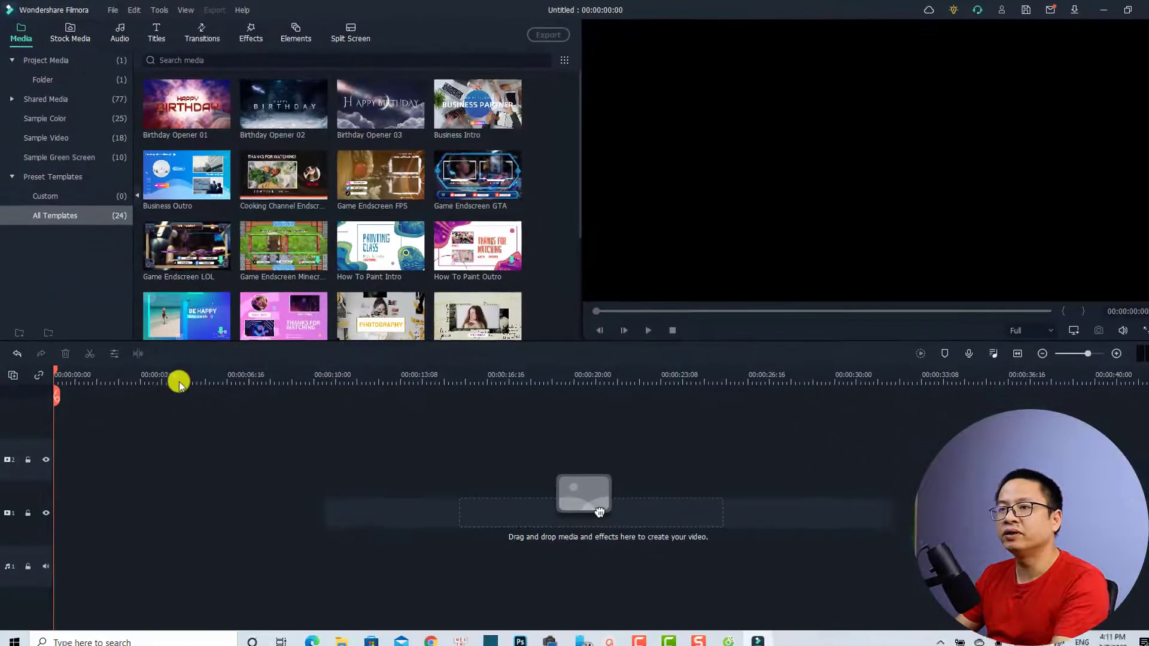
- Import all the photos, MP4 videos and MP3 tracks from the Filmora 11 folder in File Explorer into the project media folder
{"action": "left_click", "coordinate": [44, 79]}
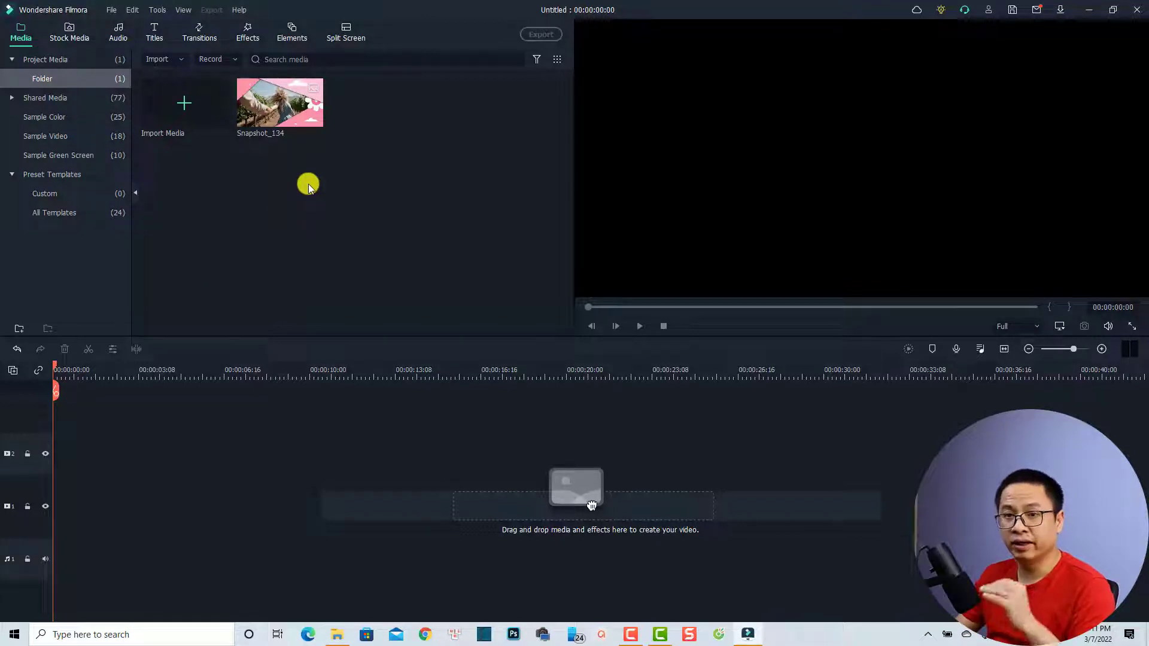
{"action": "left_click", "coordinate": [334, 637]}
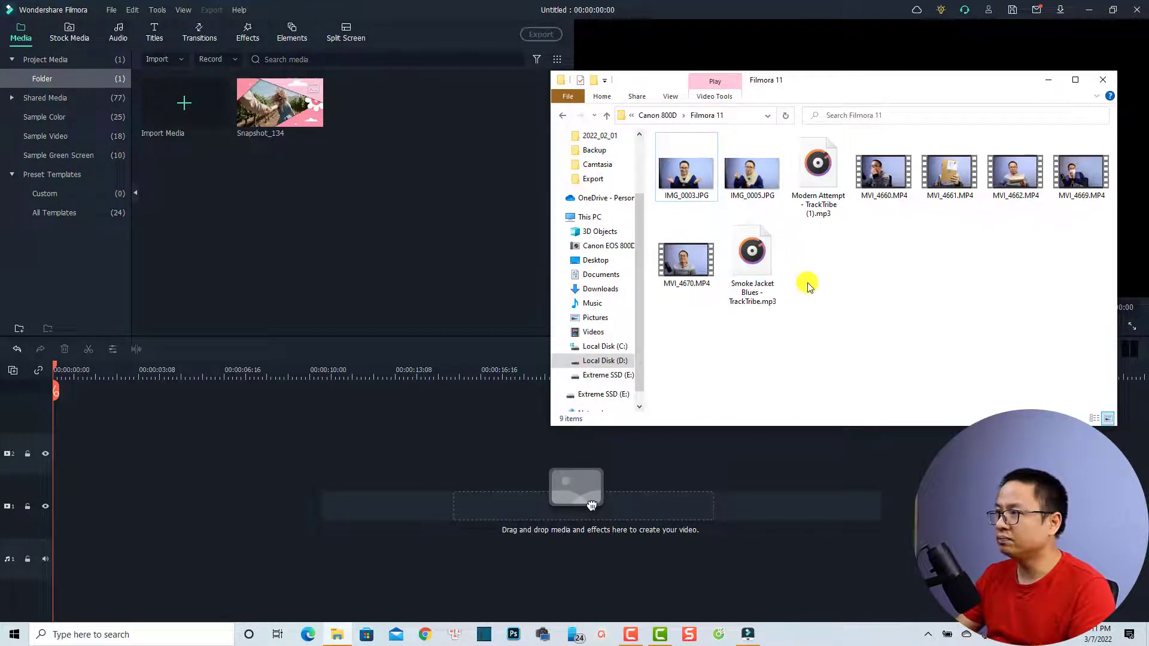
{"action": "key", "text": "ctrl+a"}
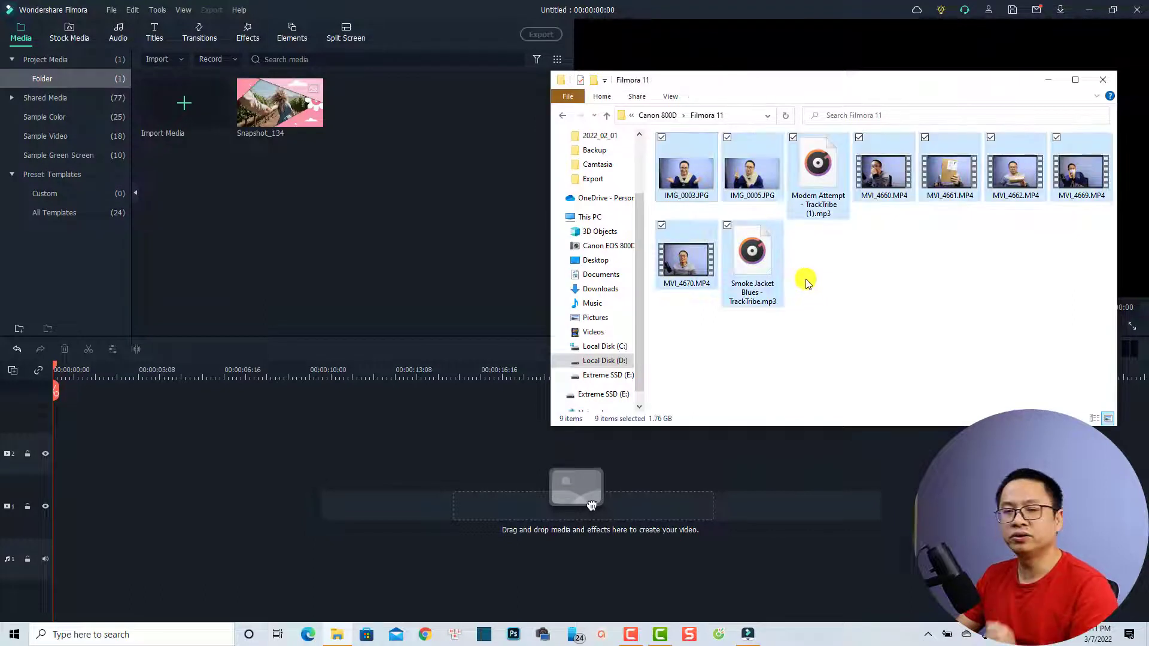
{"action": "left_click_drag", "start_coordinate": [779, 272], "coordinate": [270, 222]}
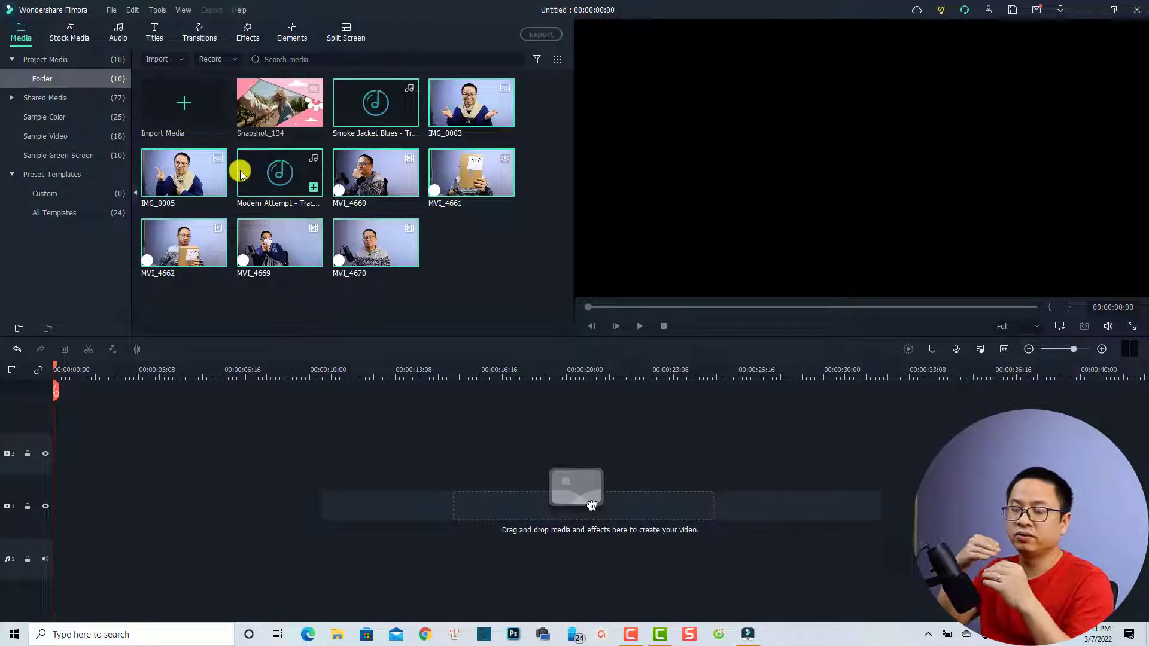
- Show the project media in Medium Thumbnail View and check the available sorting options
{"action": "left_click", "coordinate": [557, 61]}
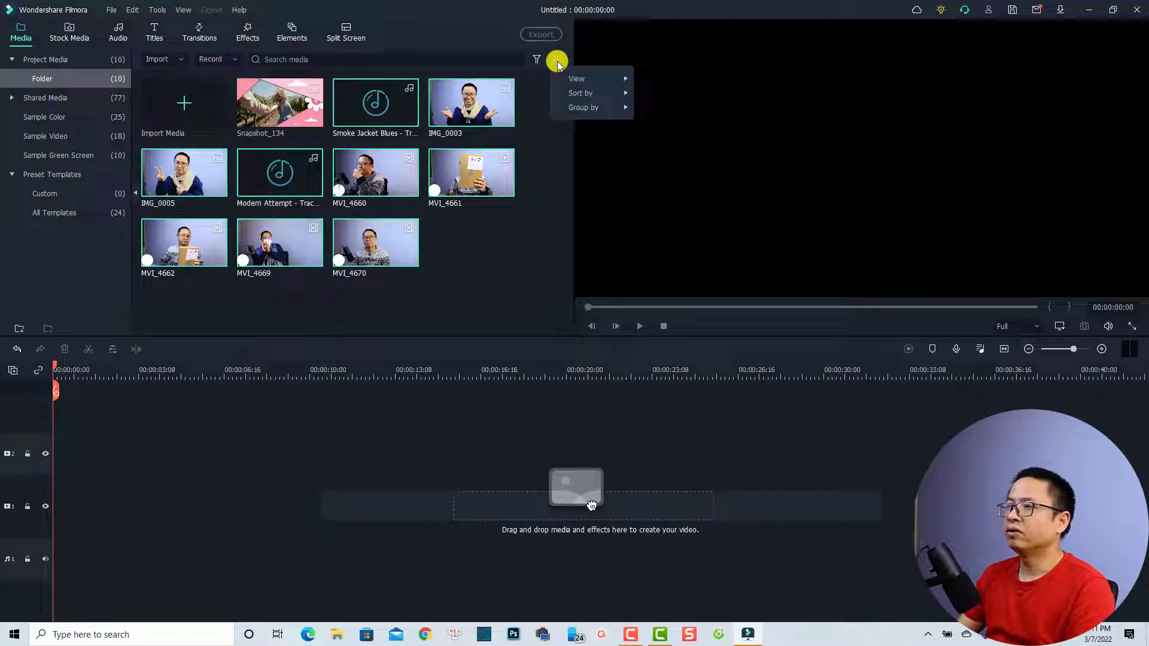
{"action": "mouse_move", "coordinate": [579, 78]}
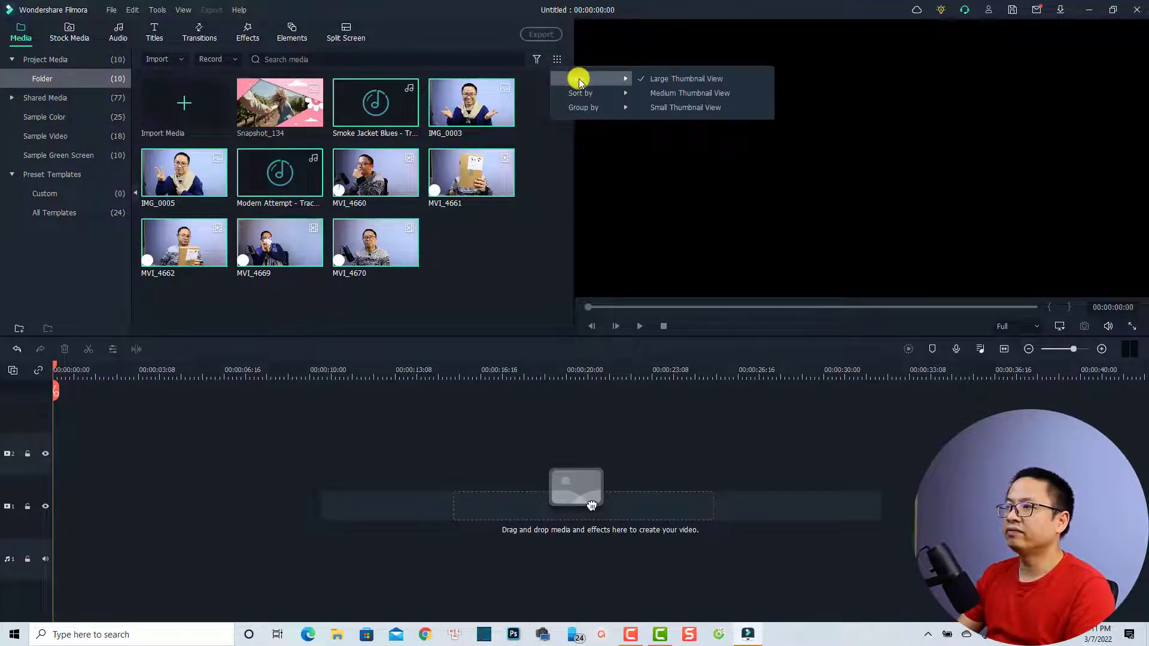
{"action": "left_click", "coordinate": [645, 94]}
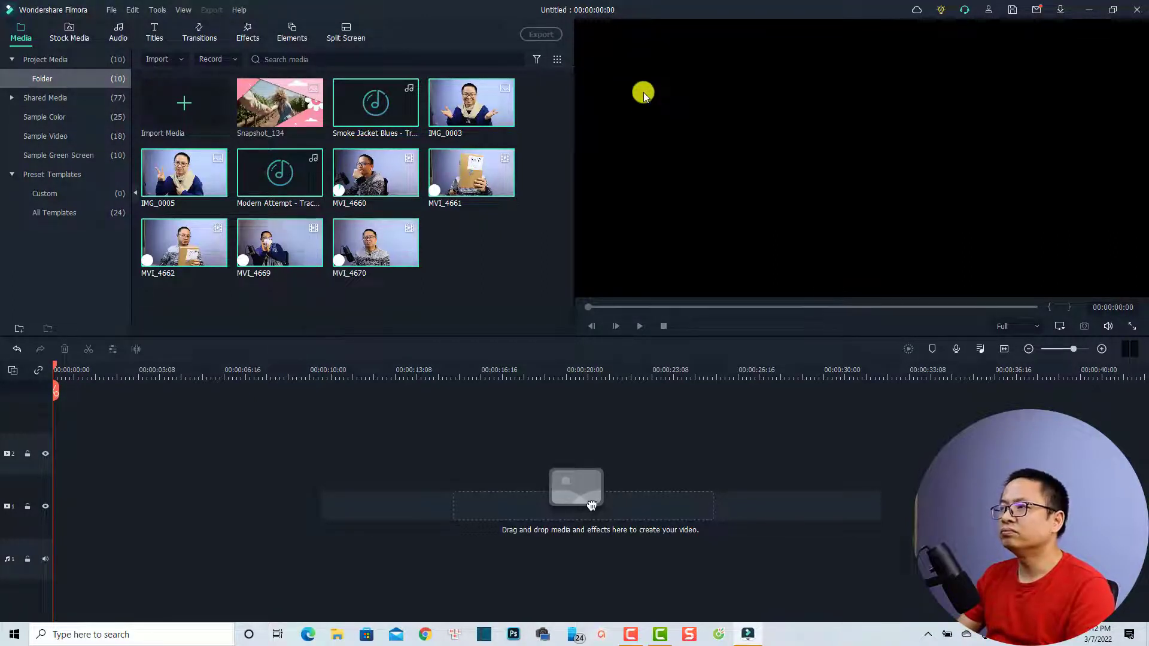
{"action": "left_click", "coordinate": [556, 60]}
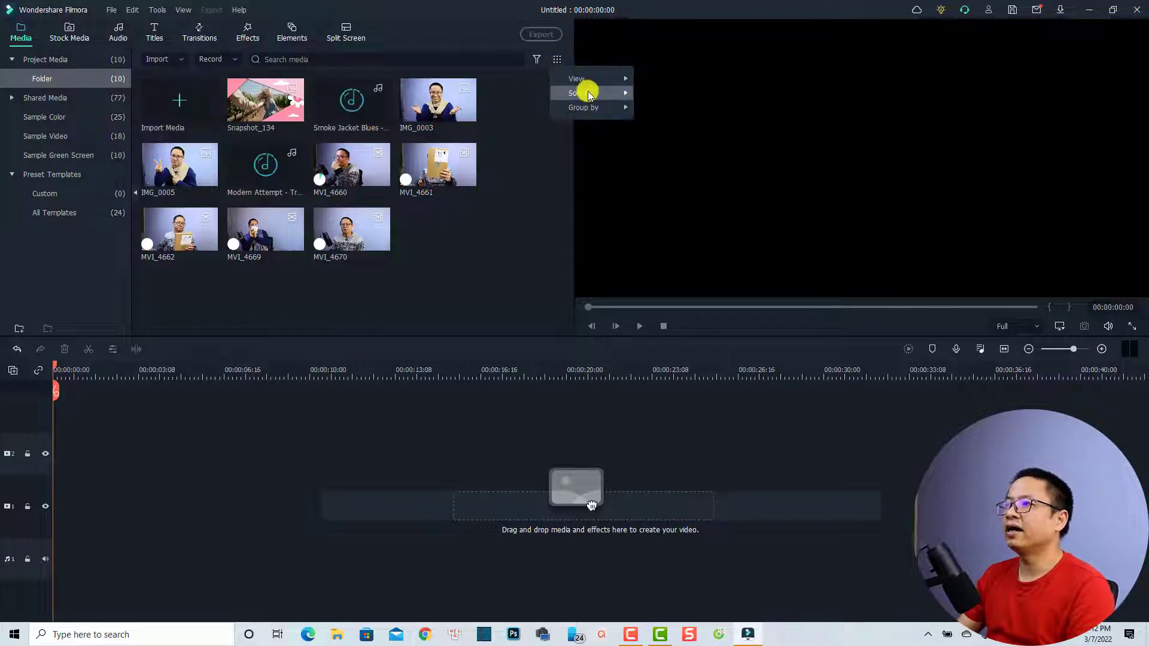
{"action": "mouse_move", "coordinate": [585, 93]}
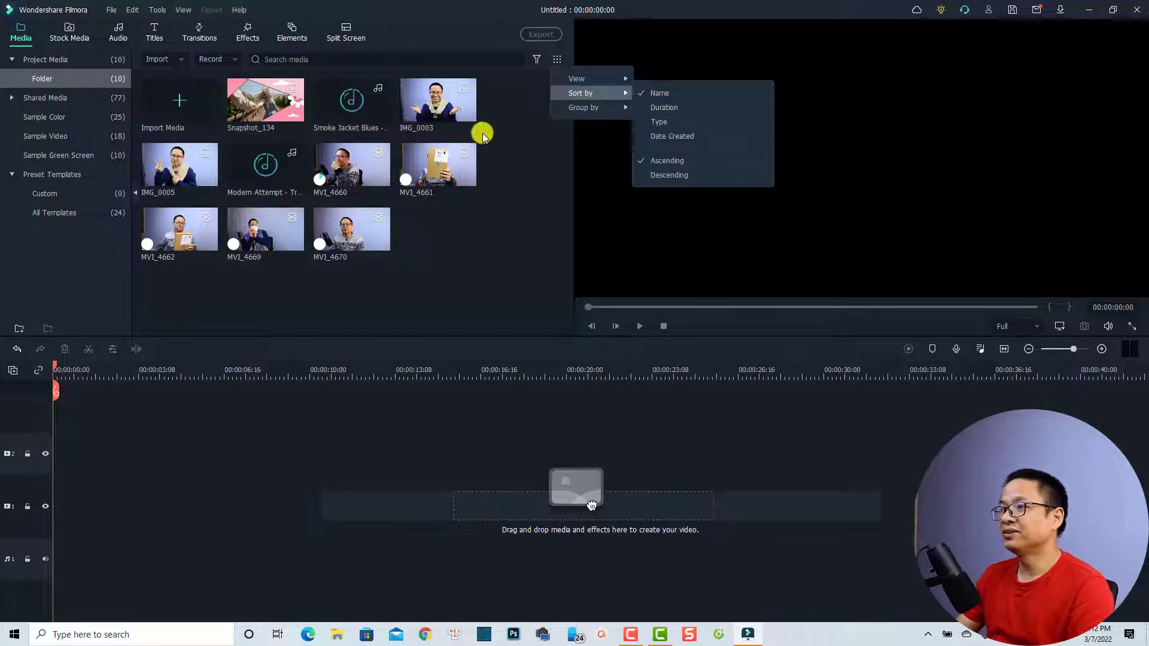
{"action": "left_click", "coordinate": [446, 224]}
- Cancel proxy generation for all files in the project media folder
{"action": "key", "text": "ctrl+a"}
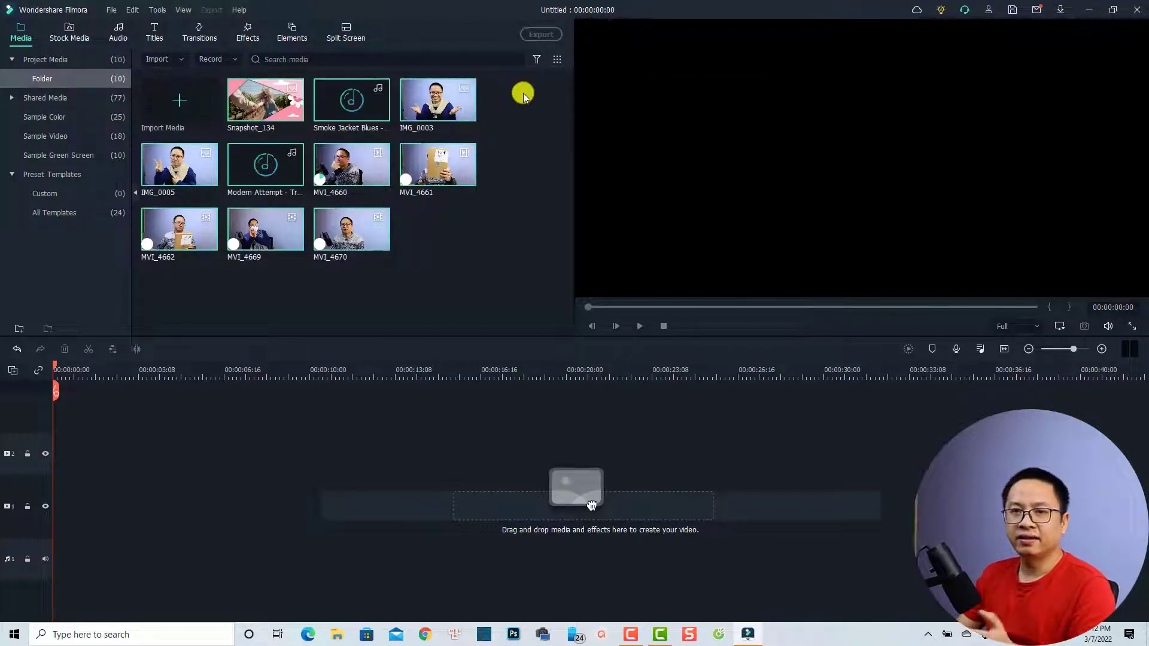
{"action": "right_click", "coordinate": [255, 231]}
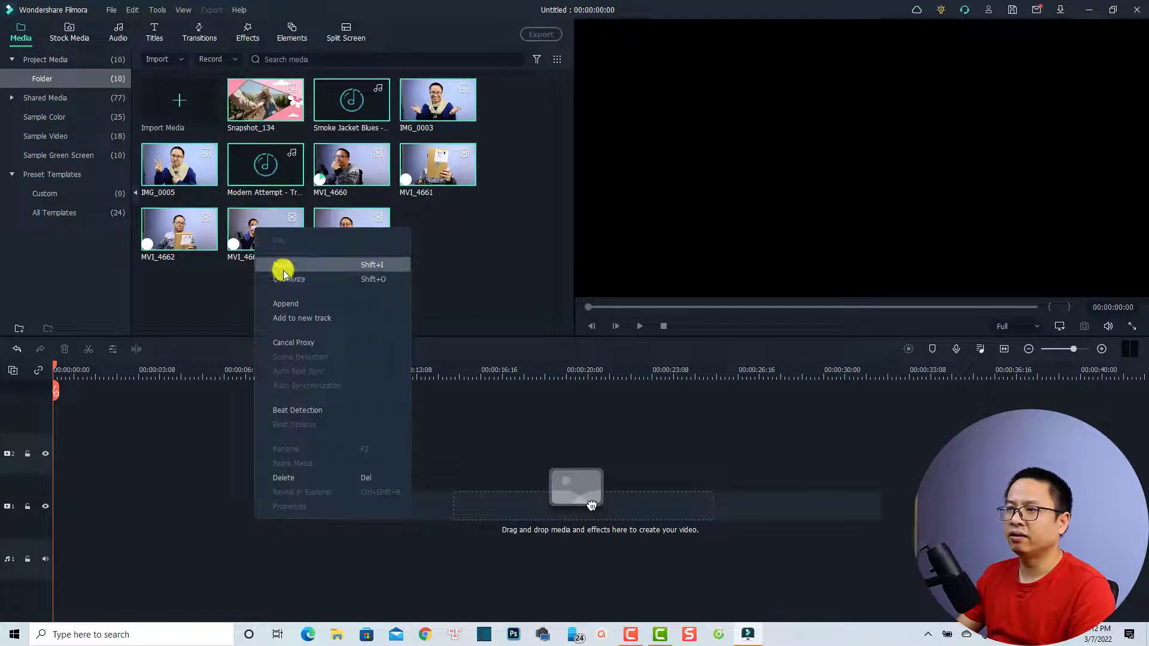
{"action": "left_click", "coordinate": [282, 344]}
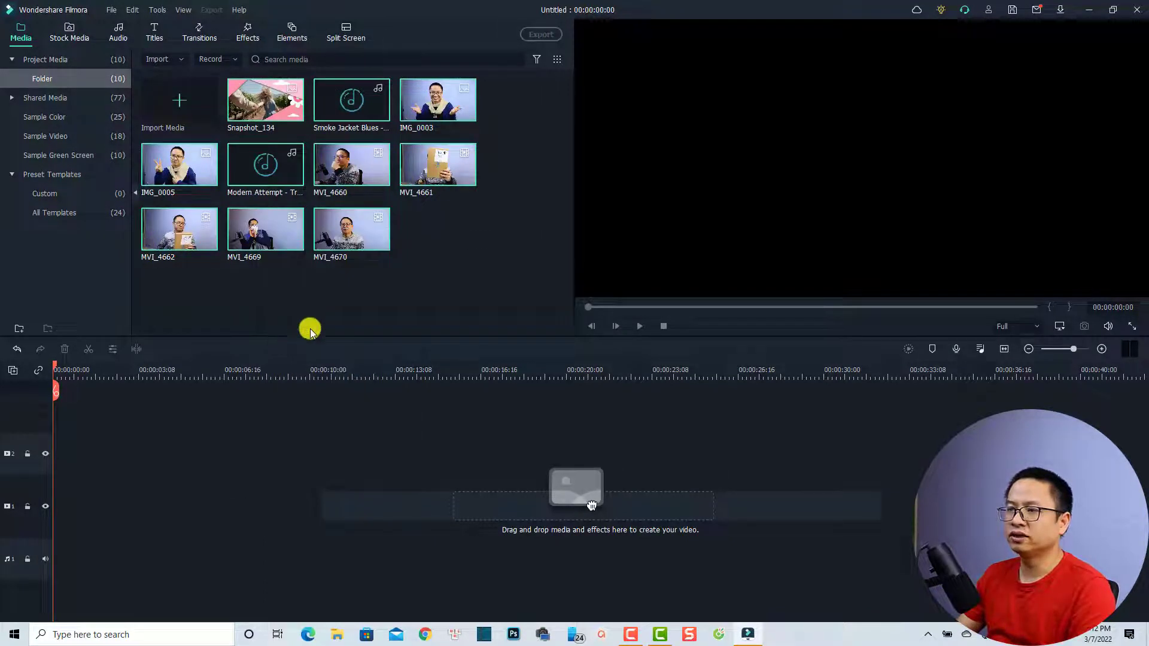
{"action": "left_click", "coordinate": [411, 296]}
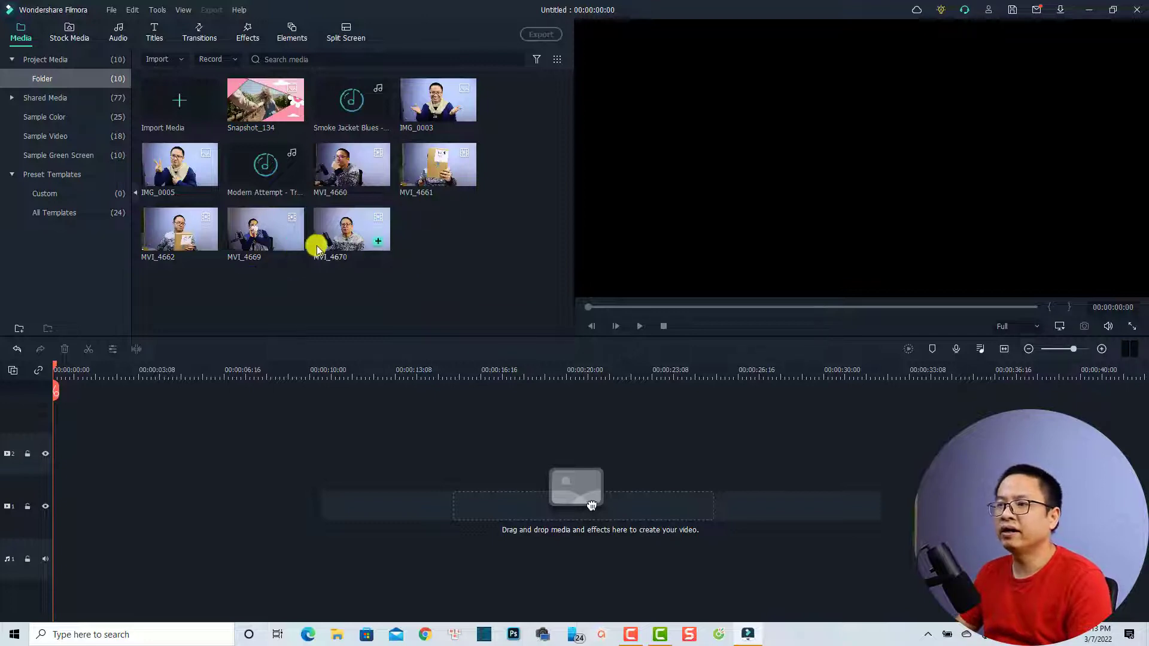
- Preview MVI_4669, set its in point at 00:00:05:01 and its out point about two thirds through the clip
{"action": "double_click", "coordinate": [259, 244]}
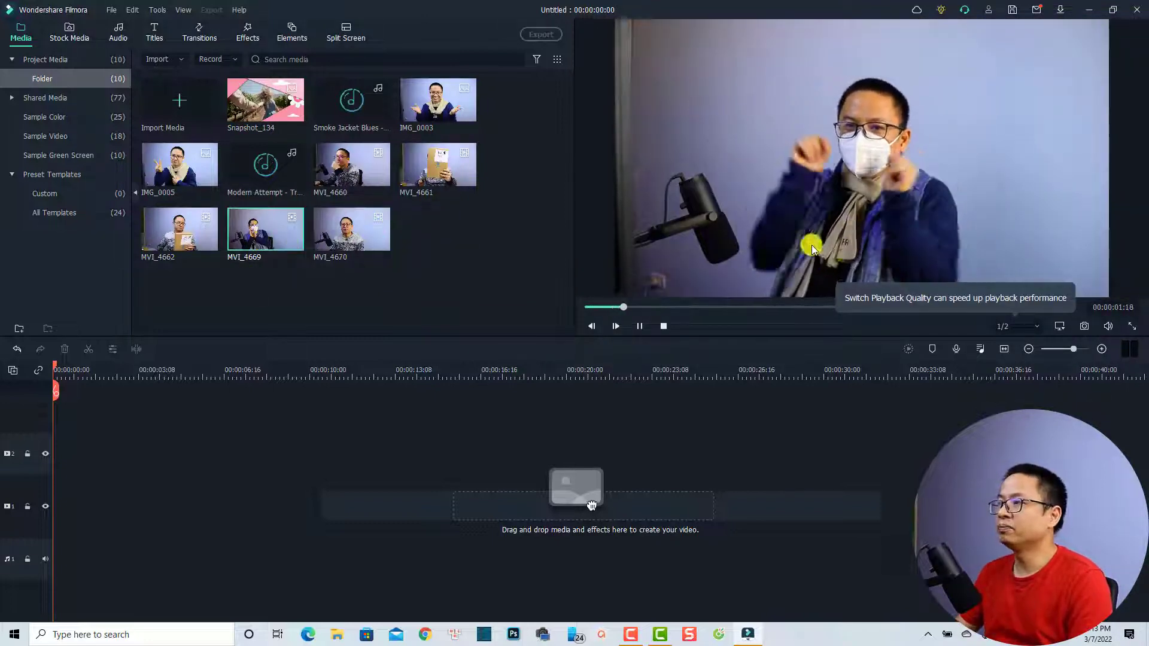
{"action": "left_click", "coordinate": [803, 295]}
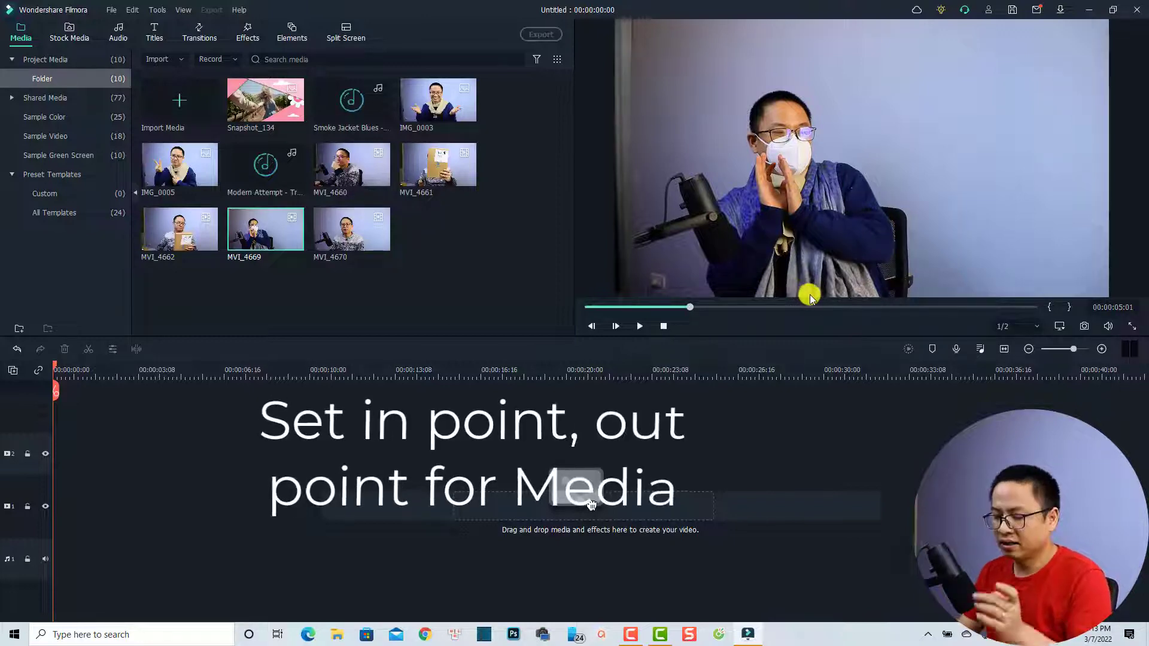
{"action": "key", "text": "i"}
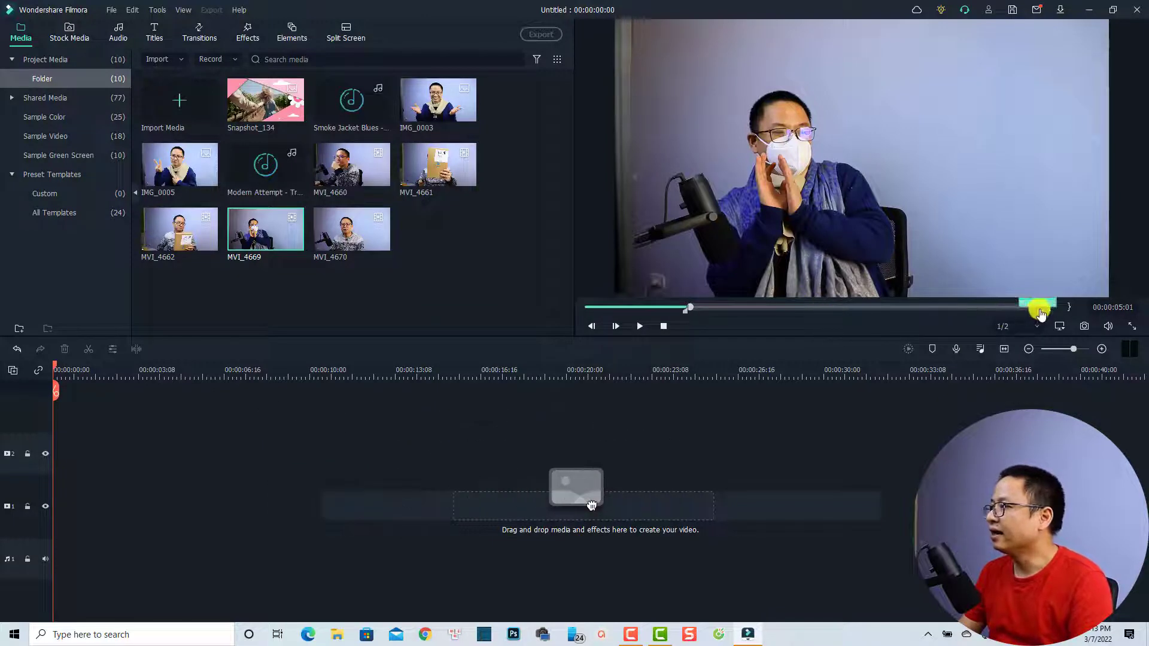
{"action": "left_click_drag", "start_coordinate": [1042, 314], "coordinate": [890, 313]}
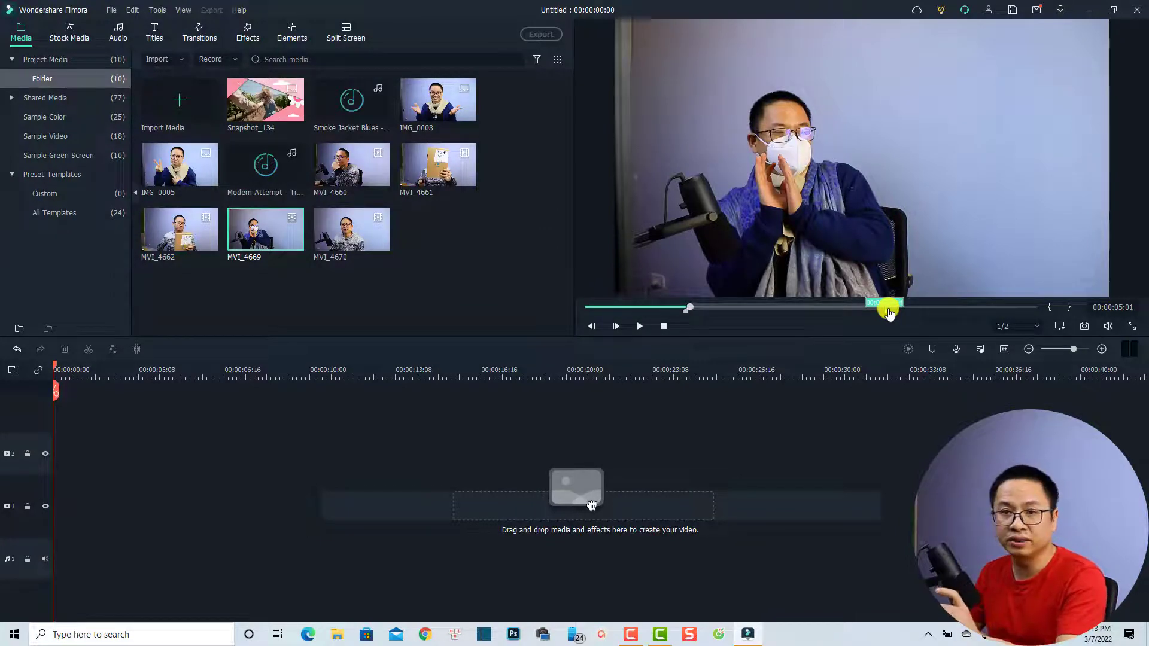
{"action": "mouse_move", "coordinate": [890, 312]}
{"action": "left_mouse_down"}
{"action": "mouse_move", "coordinate": [684, 318]}
{"action": "mouse_move", "coordinate": [878, 315]}
{"action": "left_mouse_up"}
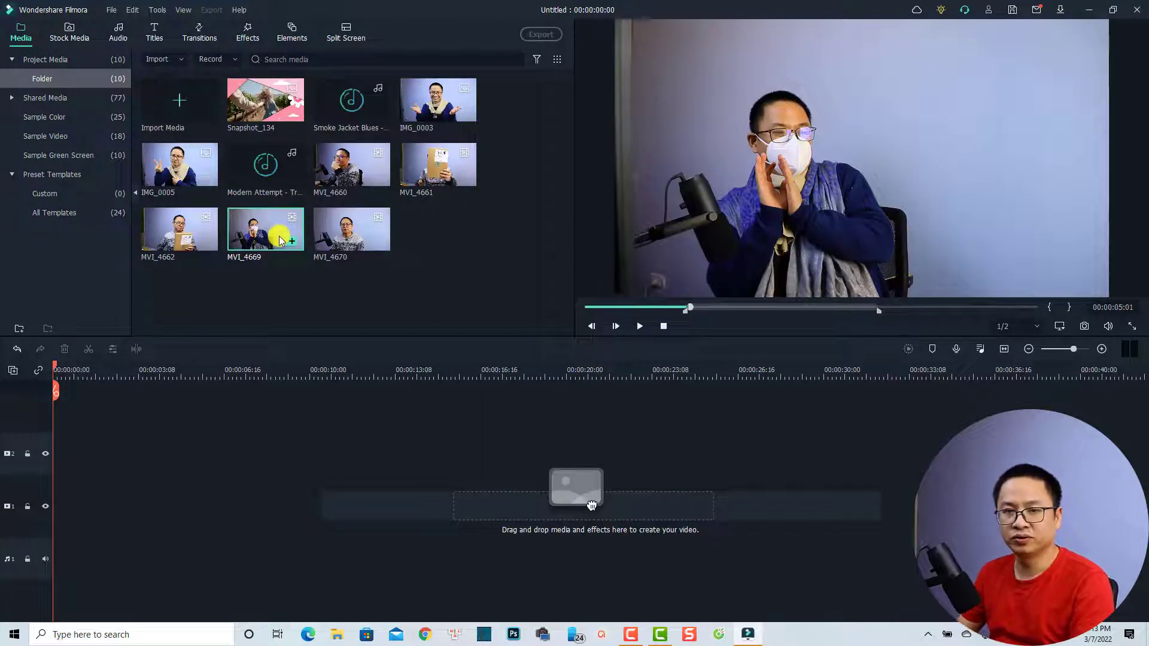
- Place the marked range of MVI_4669 at the start of video track 1 and play part of it
{"action": "left_click_drag", "start_coordinate": [280, 241], "coordinate": [32, 524]}
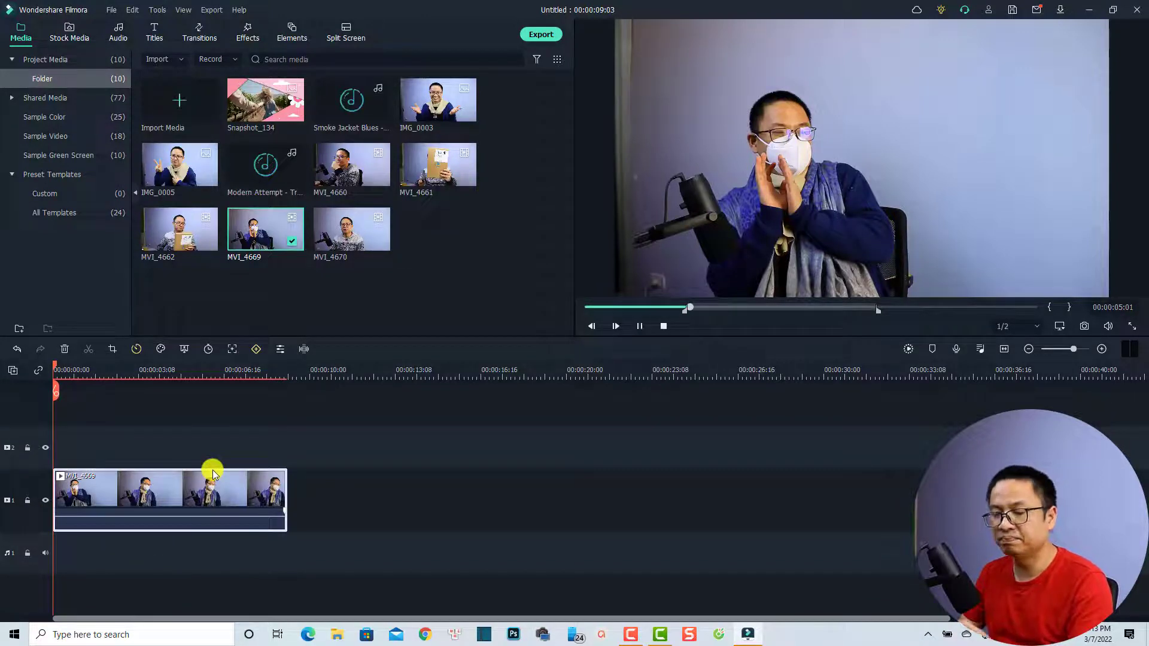
{"action": "key", "text": "space"}
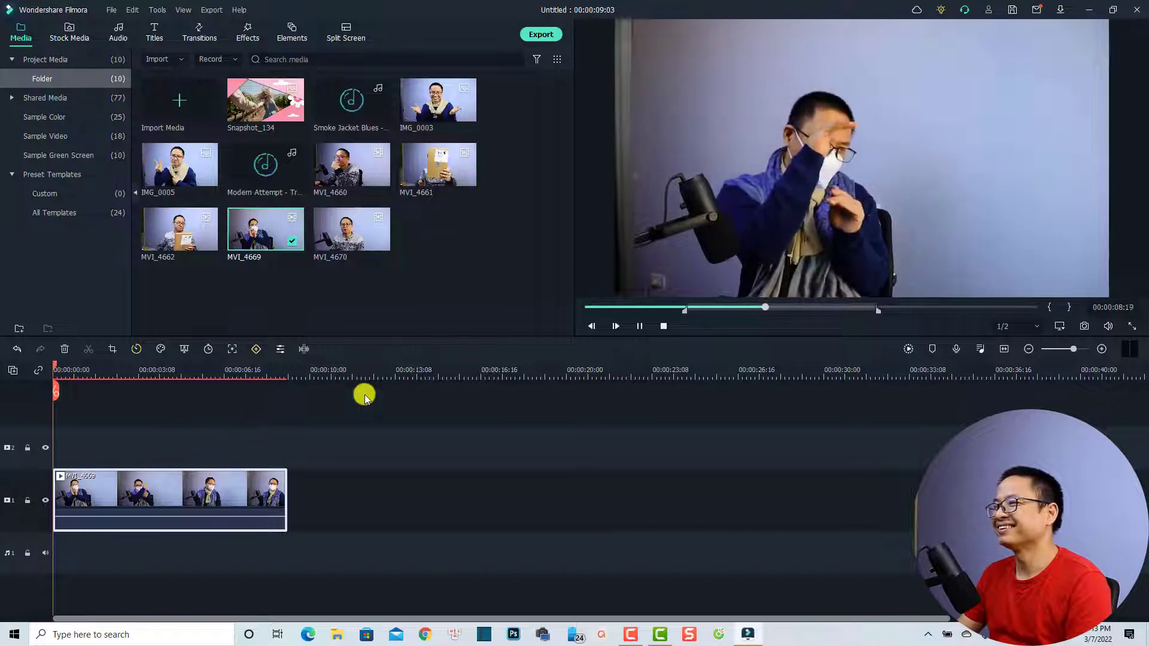
{"action": "key", "text": "space"}
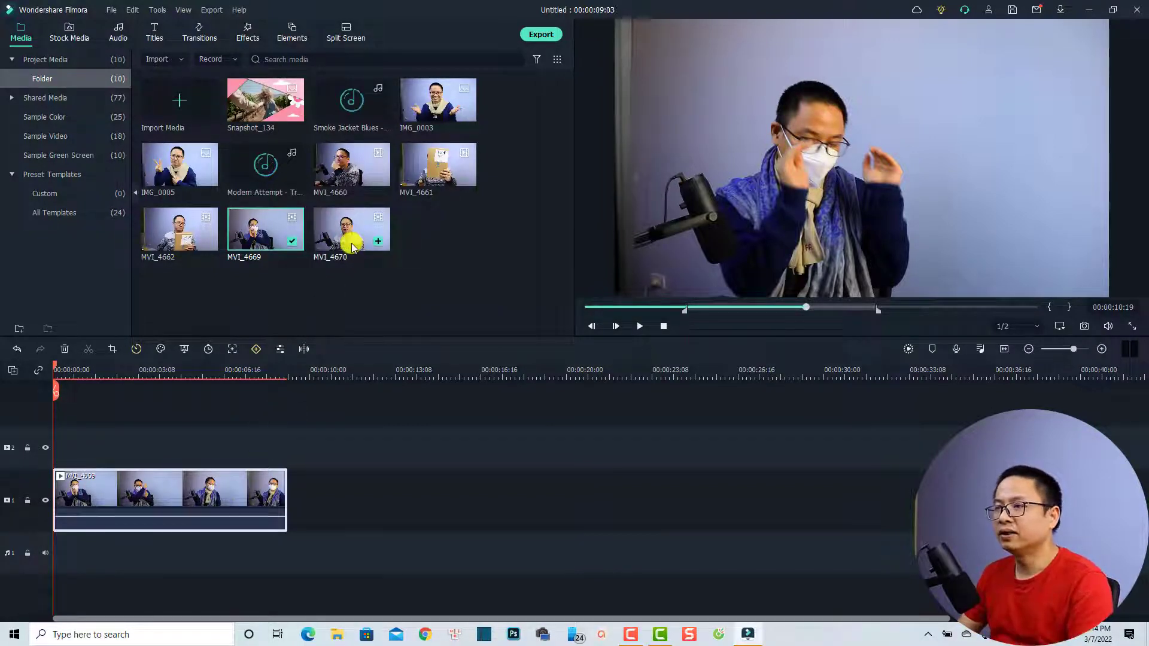
- Add MVI_4670 directly after MVI_4669 on video track 1 and fit the whole timeline in view
{"action": "left_click_drag", "start_coordinate": [353, 247], "coordinate": [289, 498]}
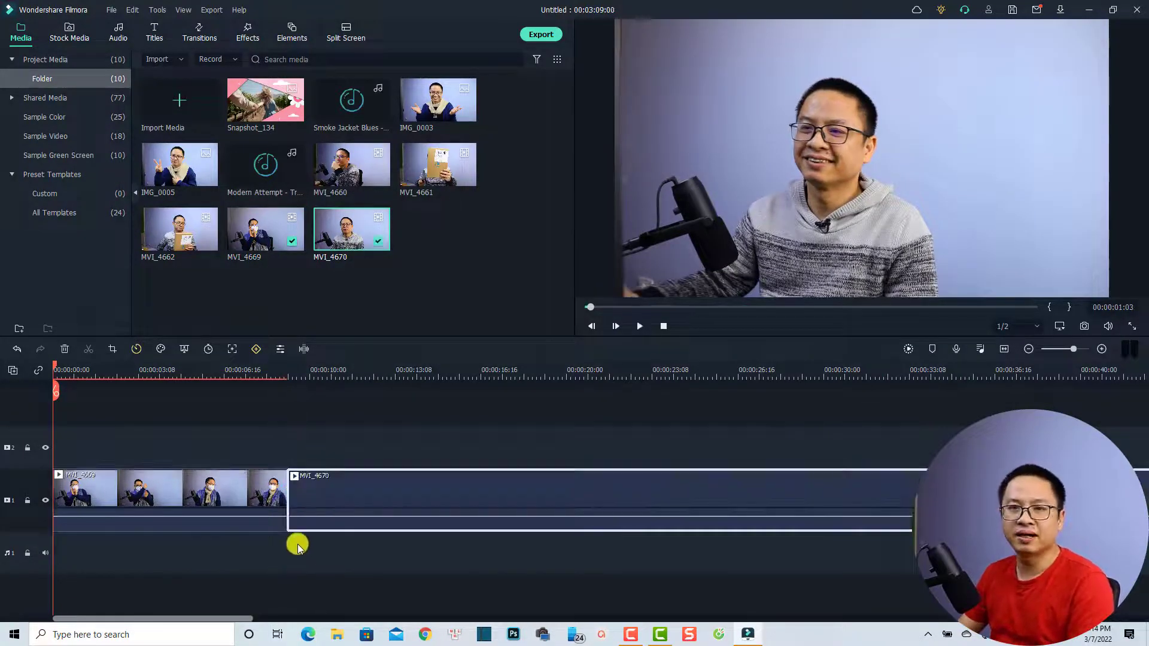
{"action": "left_click", "coordinate": [1004, 349]}
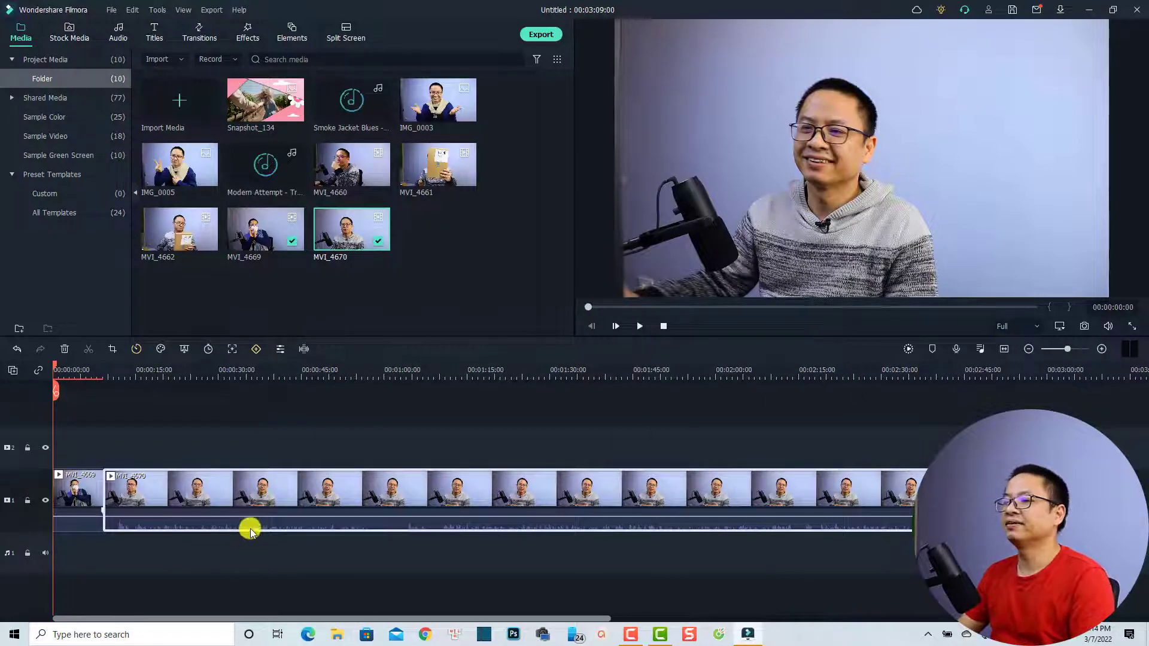
- Split the MVI_4670 clip at 00:00:57:15 on the timeline
{"action": "left_click_drag", "start_coordinate": [145, 404], "coordinate": [79, 538]}
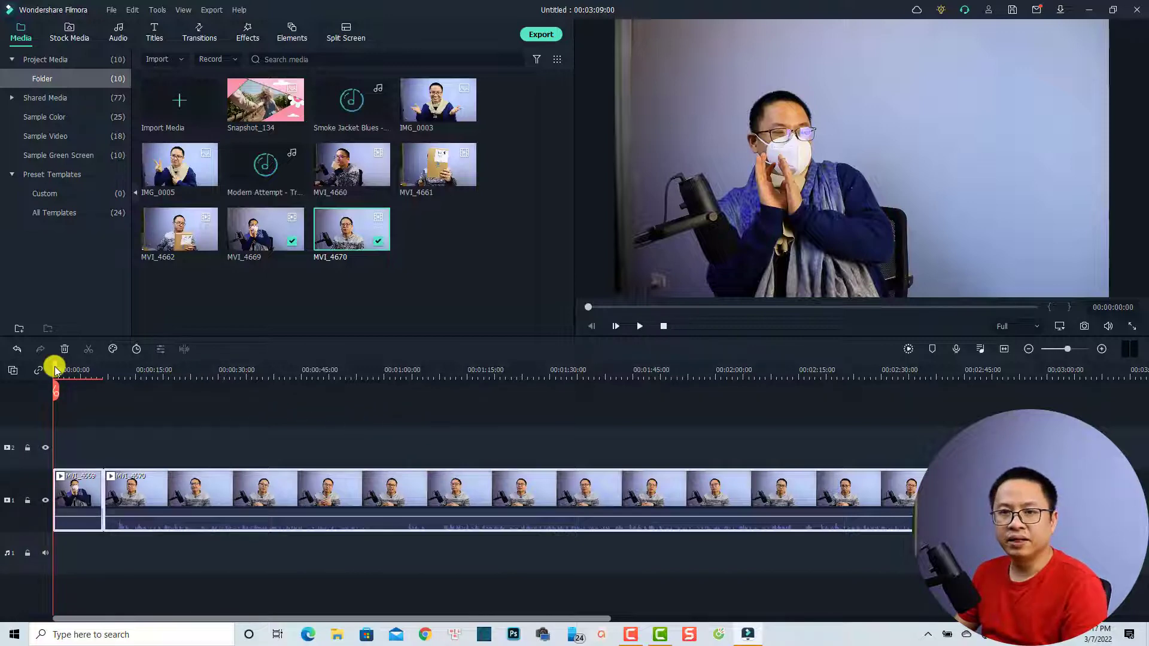
{"action": "left_click_drag", "start_coordinate": [55, 370], "coordinate": [371, 385]}
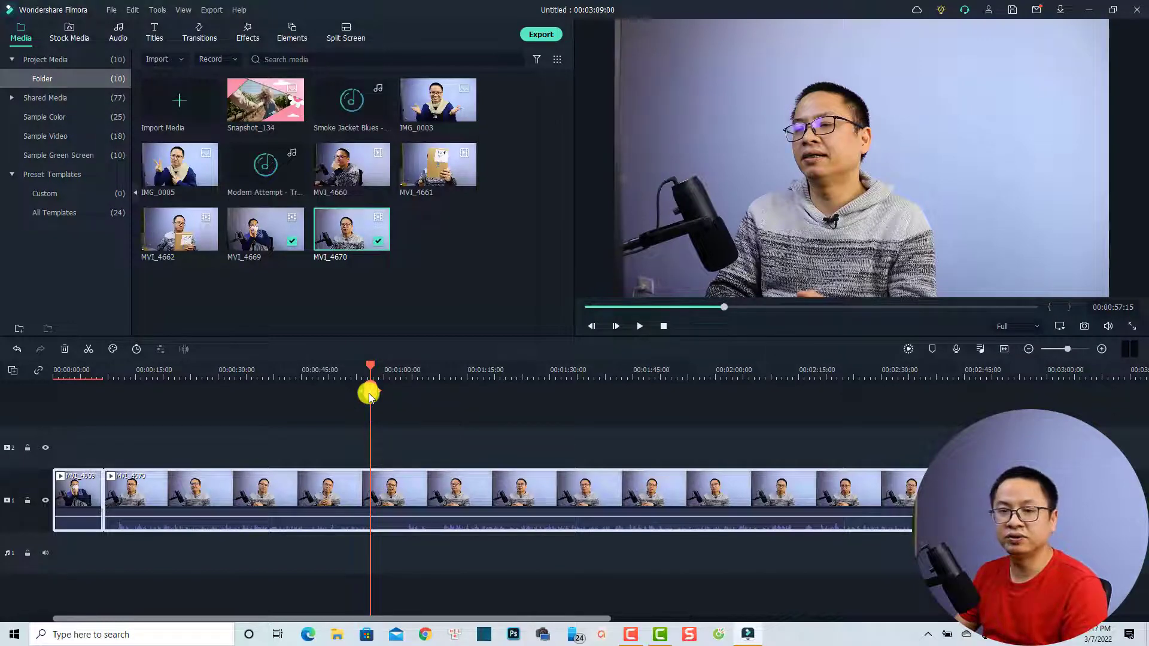
{"action": "left_click", "coordinate": [375, 485]}
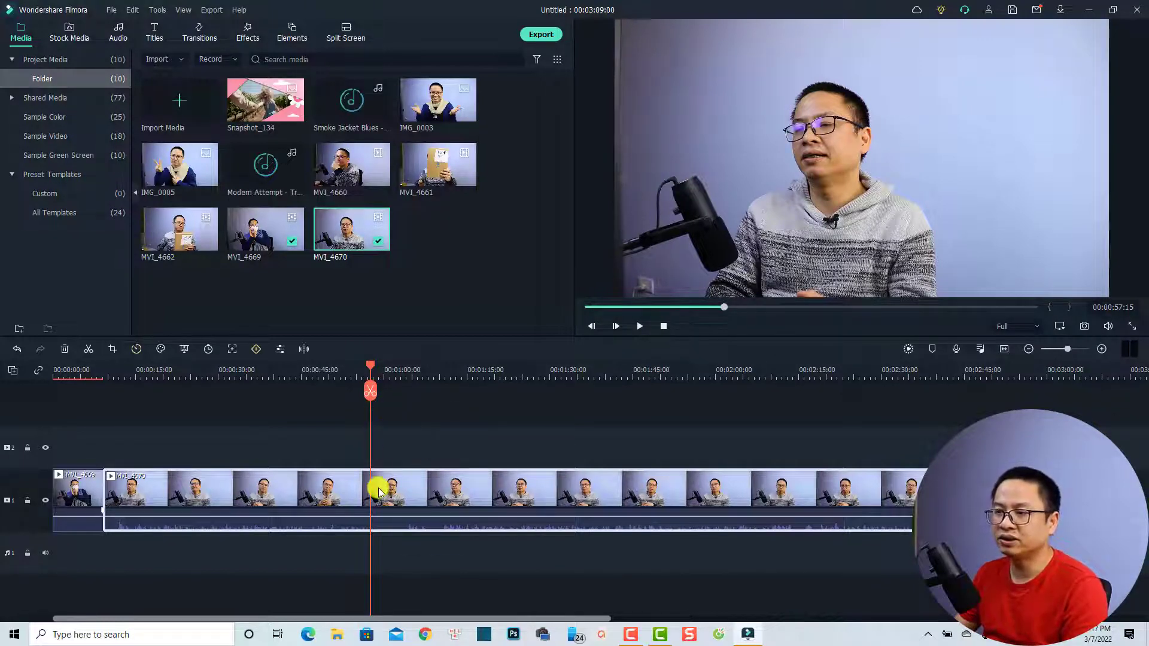
{"action": "left_click", "coordinate": [369, 396]}
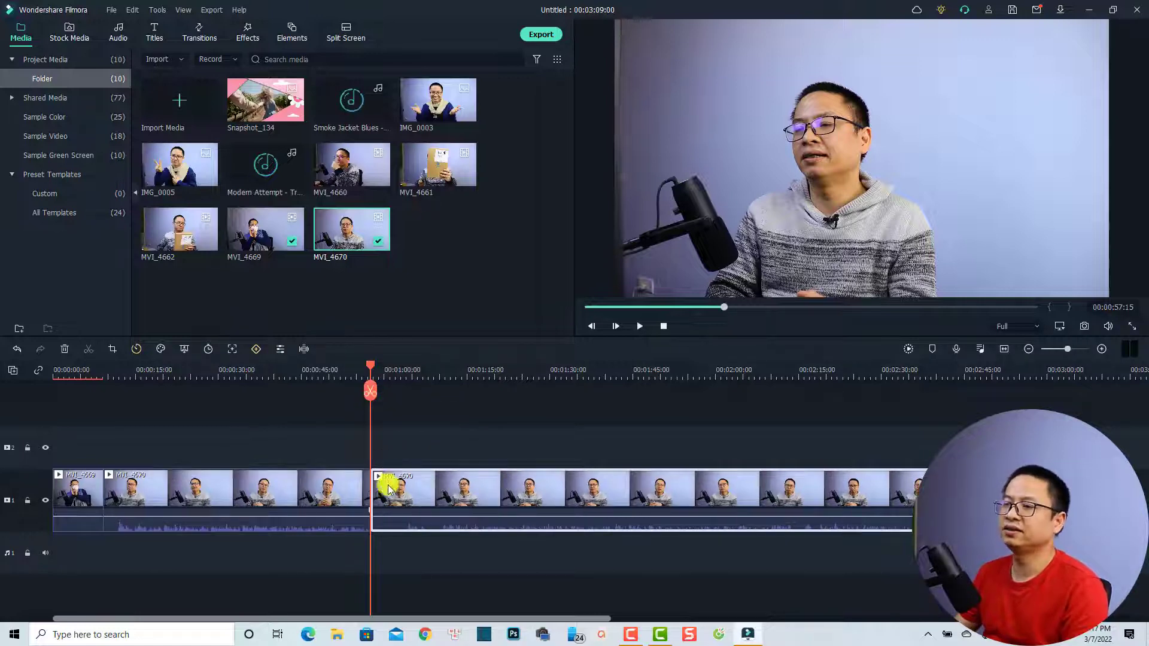
- Split the second part of MVI_4670 at 00:01:04:03 and delete the short segment between the two cuts
{"action": "left_click", "coordinate": [400, 372]}
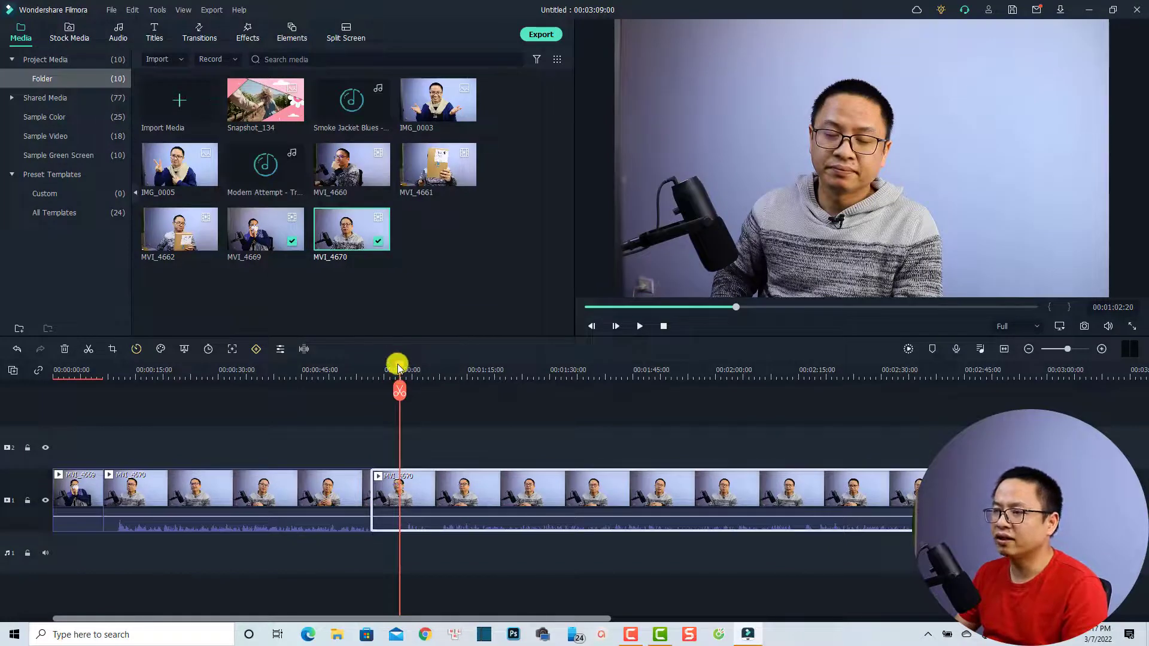
{"action": "left_click_drag", "start_coordinate": [398, 366], "coordinate": [405, 366]}
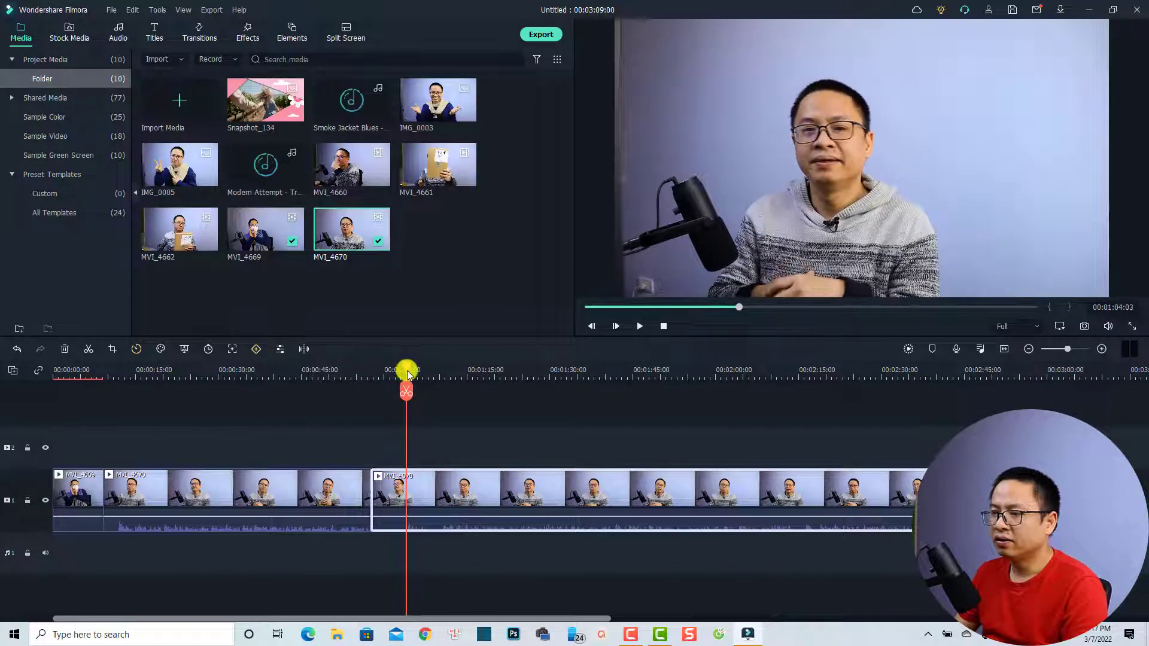
{"action": "left_click", "coordinate": [404, 395]}
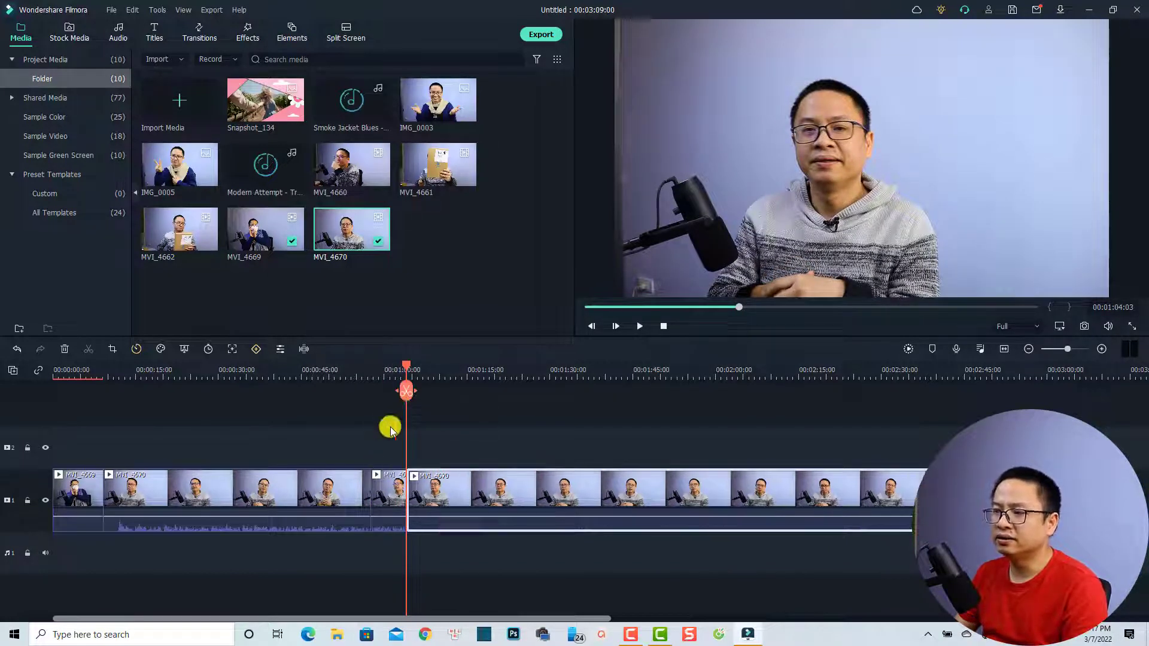
{"action": "left_click", "coordinate": [394, 495]}
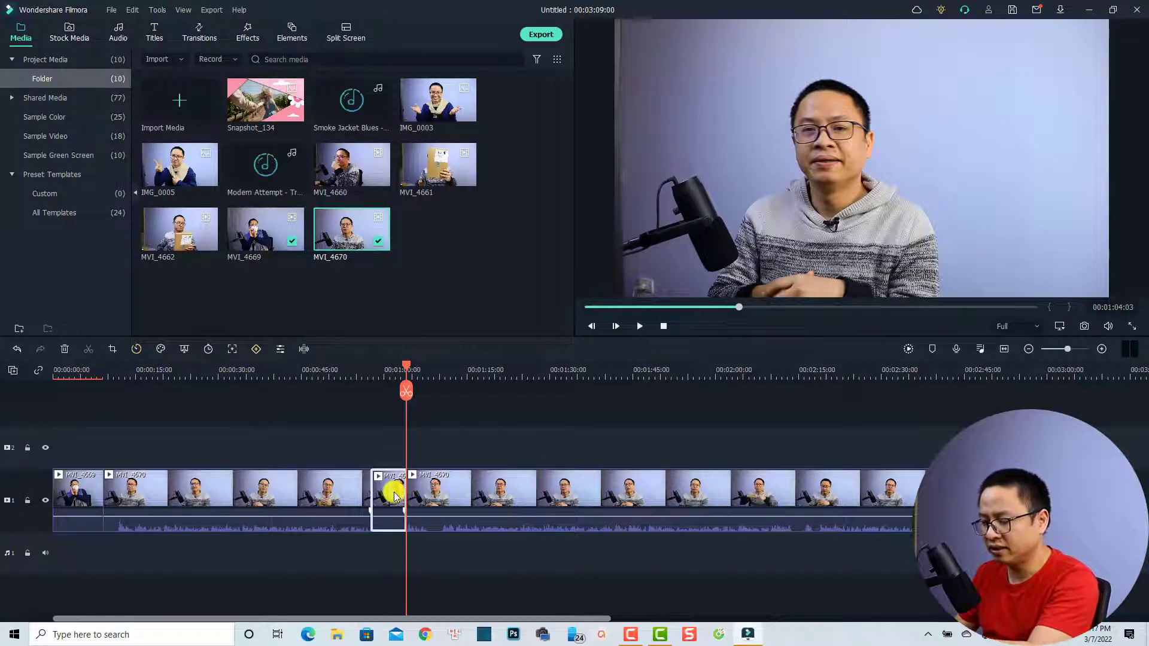
{"action": "key", "text": "Delete"}
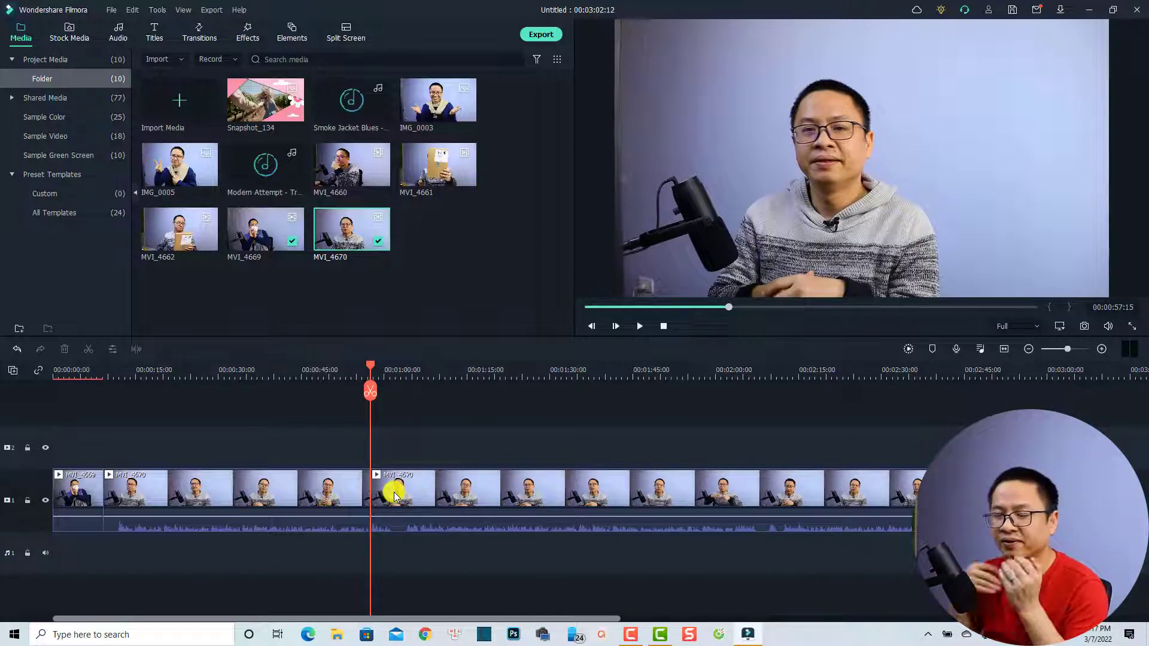
- Play the timeline across the new join in MVI_4670 to review the cut
{"action": "left_click", "coordinate": [353, 371]}
{"action": "key", "text": "space"}
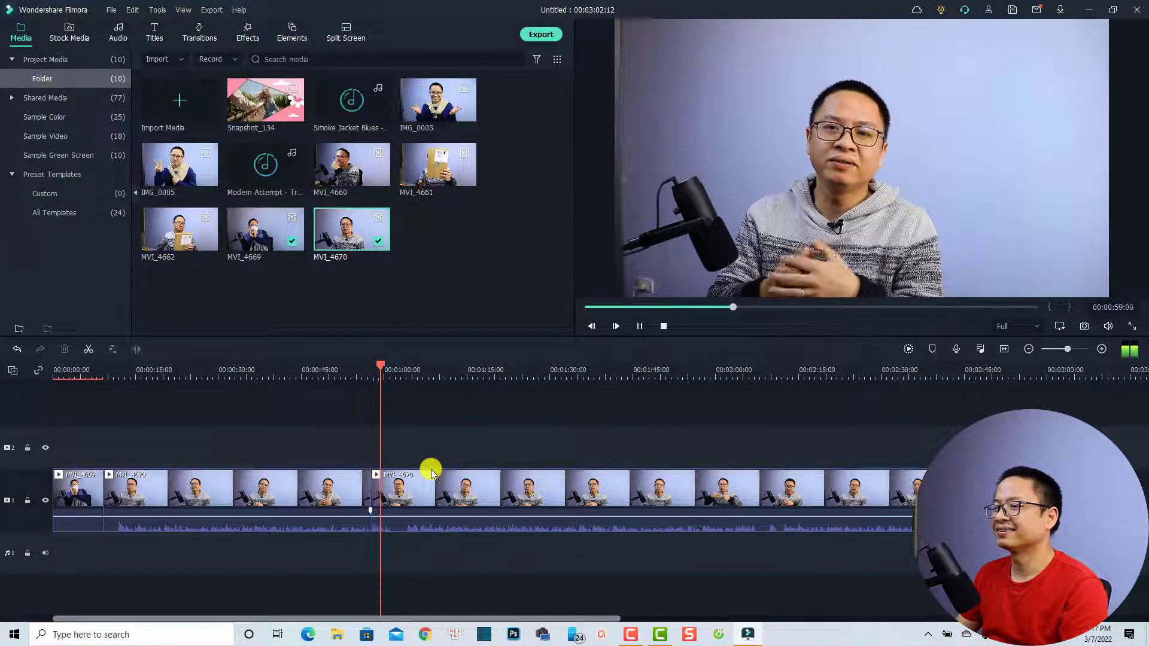
- Split the last MVI_4670 clip at 00:01:01:13 and 00:01:04:03, and delete the short segment between the two cuts
{"action": "left_click", "coordinate": [412, 483]}
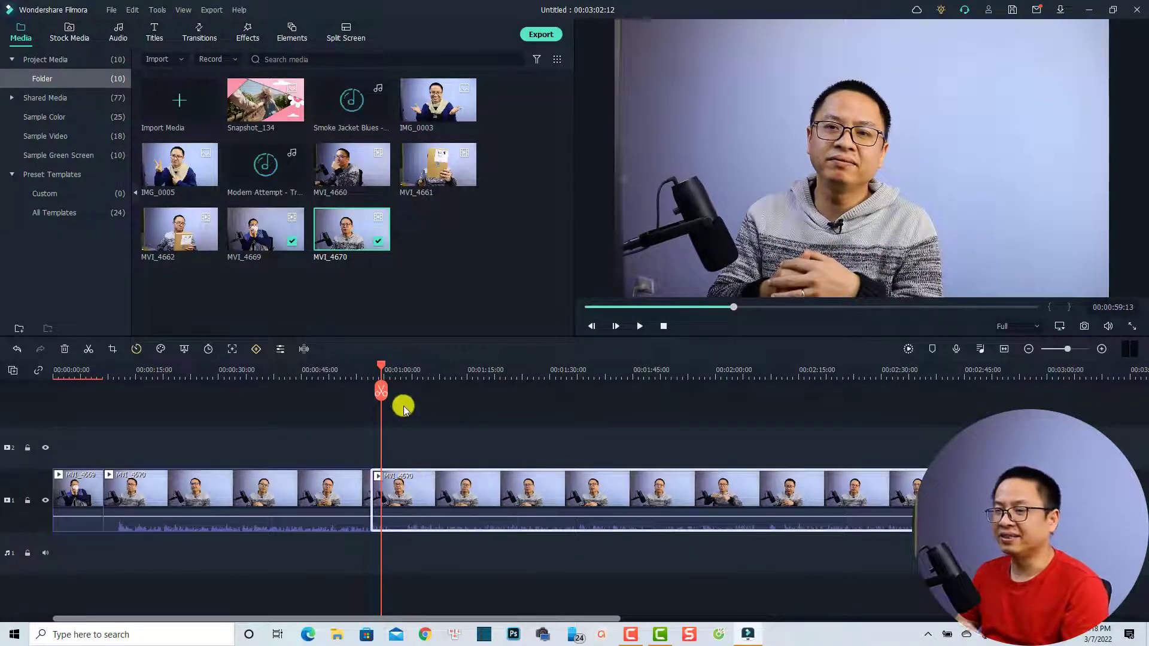
{"action": "left_click_drag", "start_coordinate": [382, 366], "coordinate": [393, 375]}
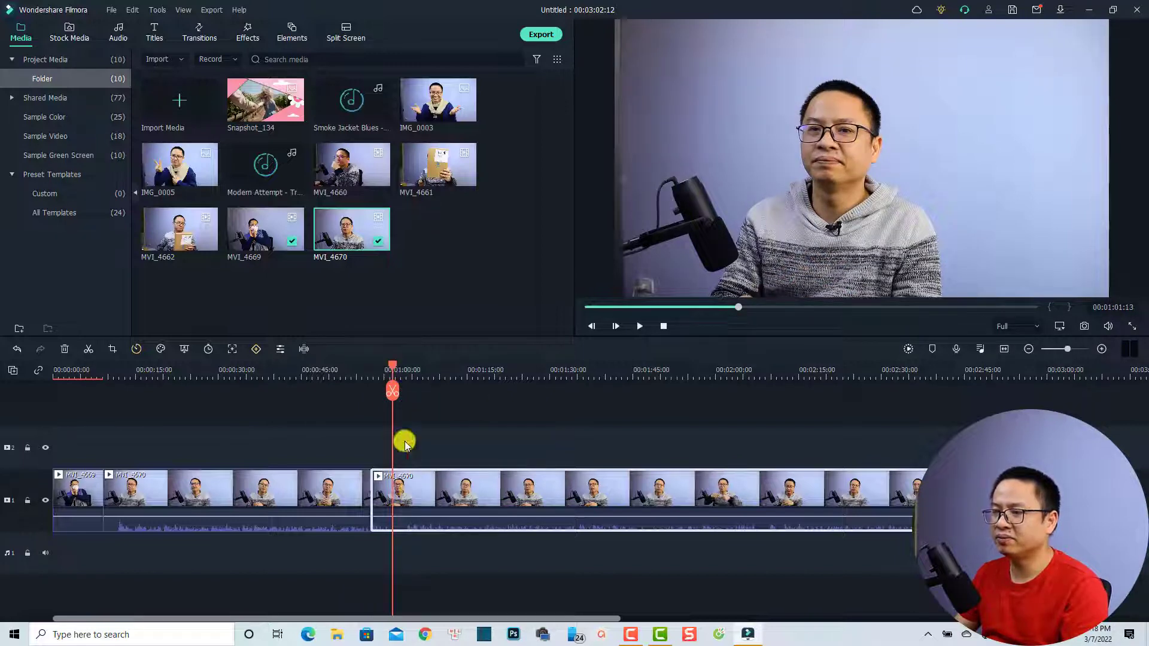
{"action": "left_click", "coordinate": [392, 394]}
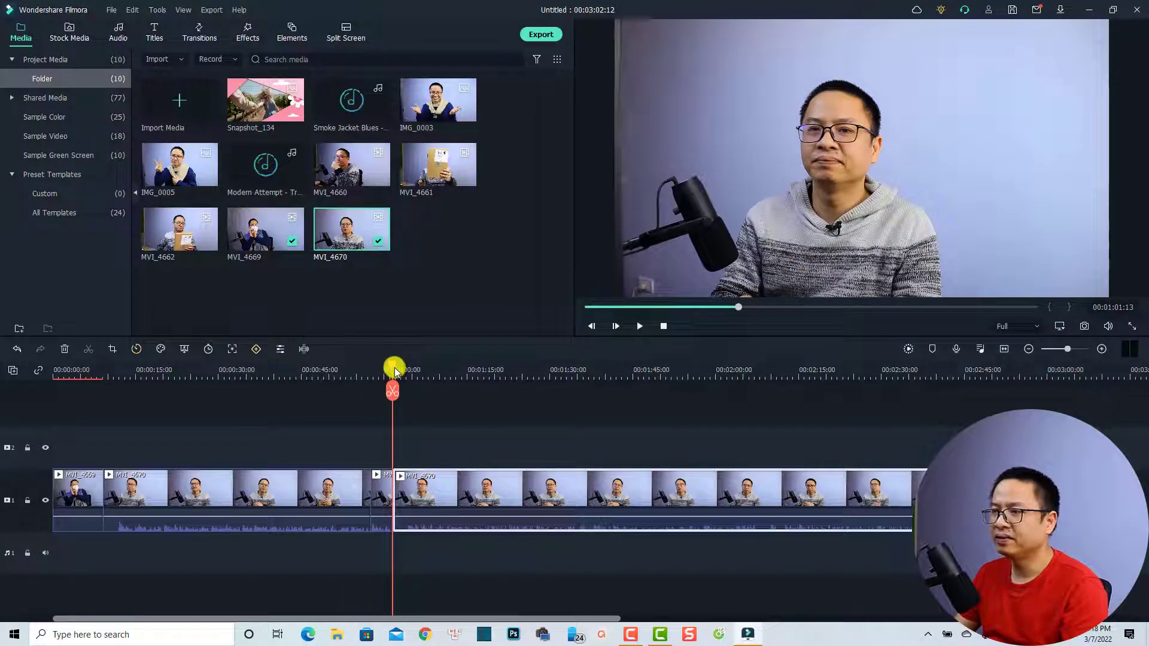
{"action": "left_click_drag", "start_coordinate": [393, 372], "coordinate": [408, 376]}
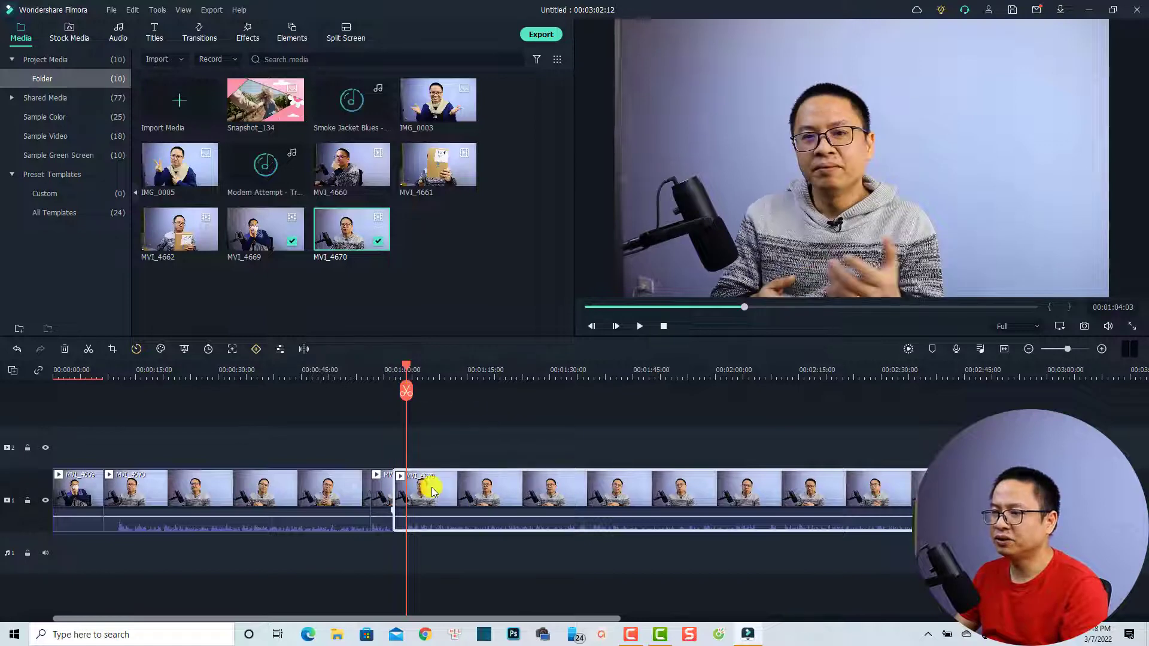
{"action": "left_click", "coordinate": [407, 394]}
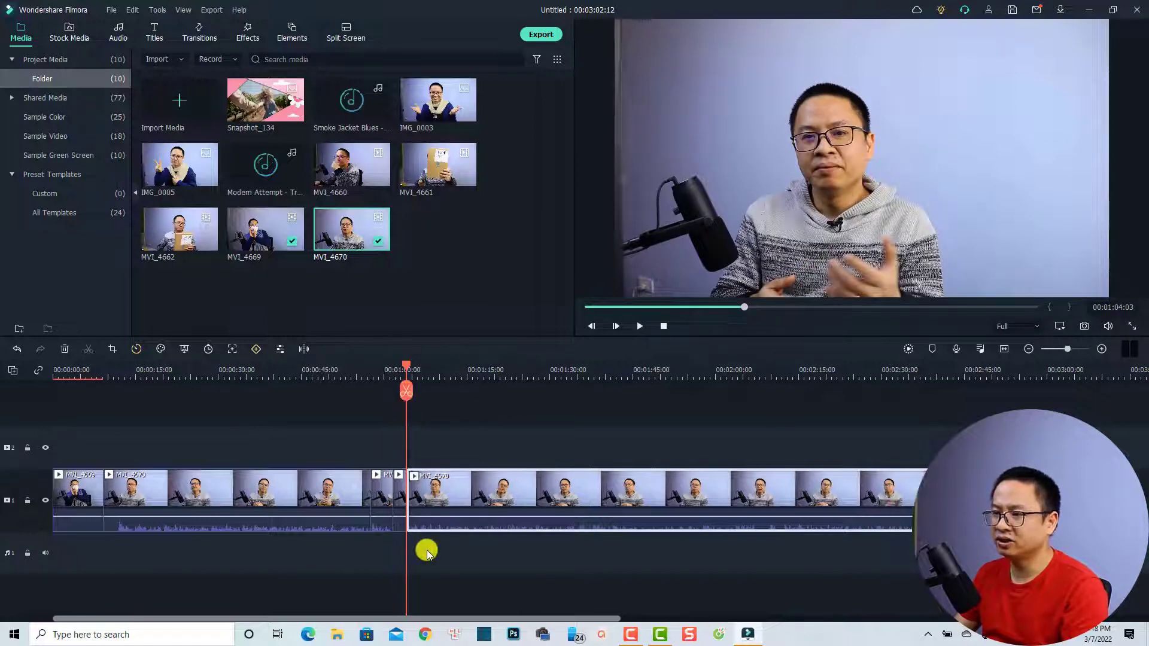
{"action": "left_click", "coordinate": [401, 503]}
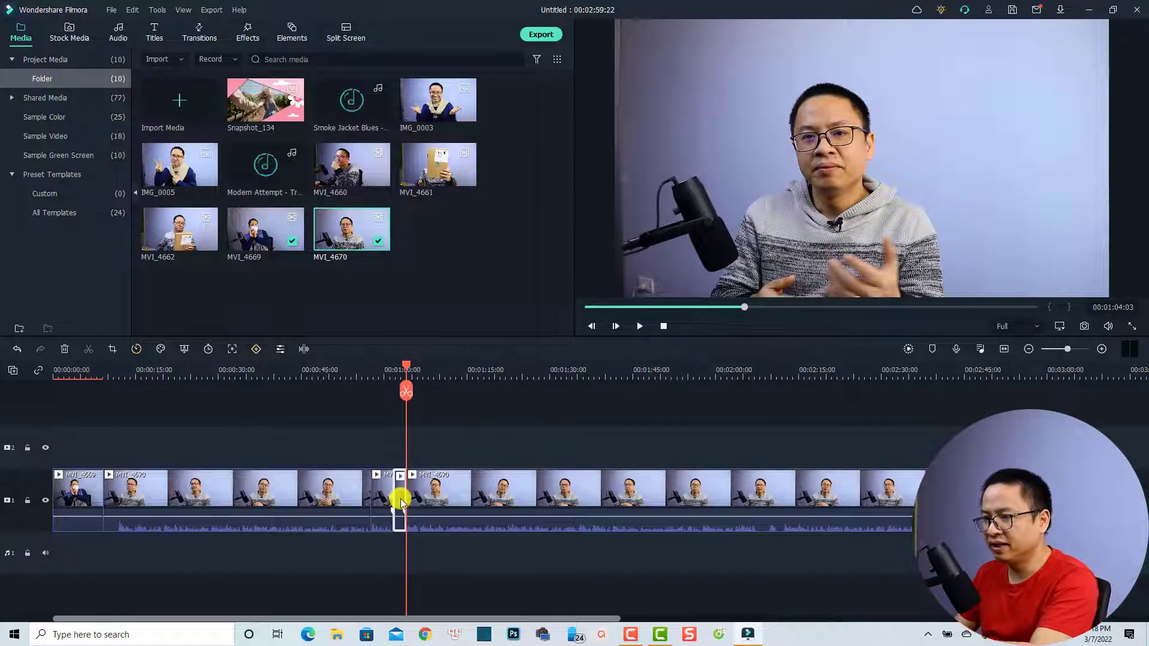
{"action": "key", "text": "Delete"}
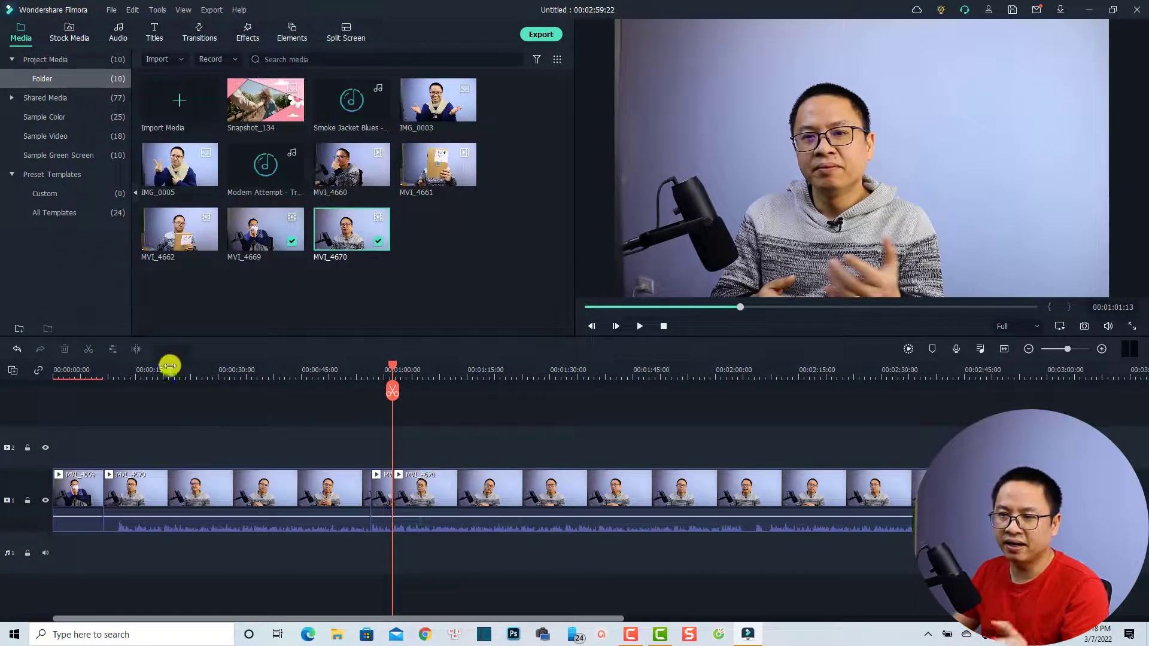
- Trim the end of the last MVI_4670 clip back to about 00:01:19:04 and extend it again to about 00:02:53:10
{"action": "left_click", "coordinate": [412, 484]}
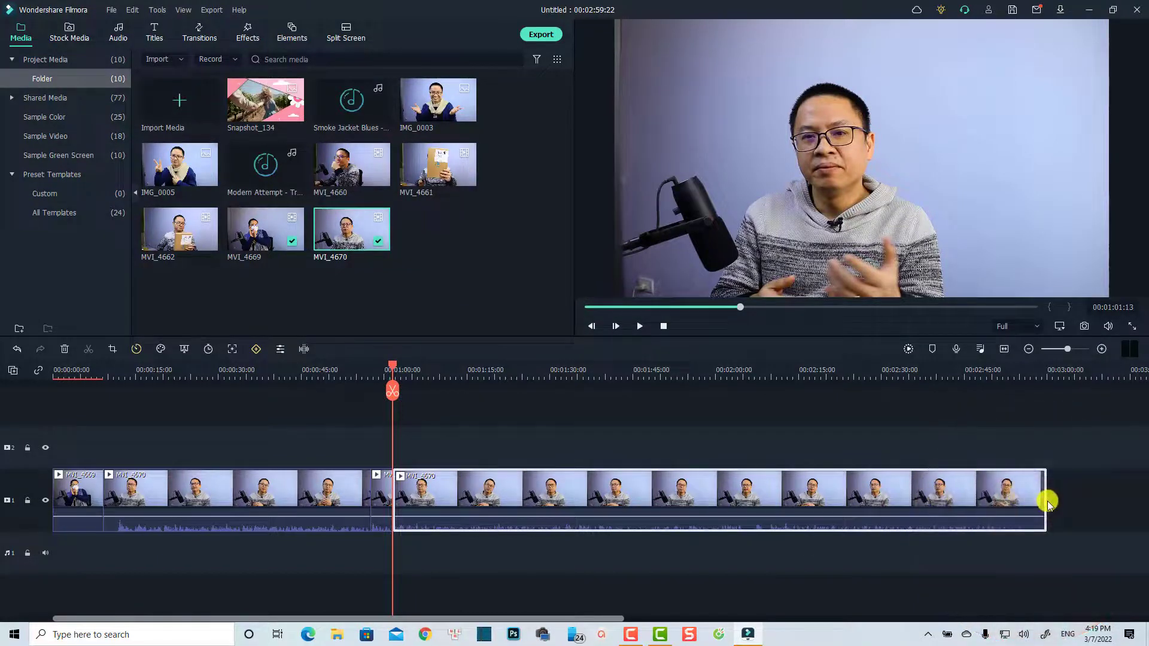
{"action": "left_click_drag", "start_coordinate": [1046, 502], "coordinate": [489, 490]}
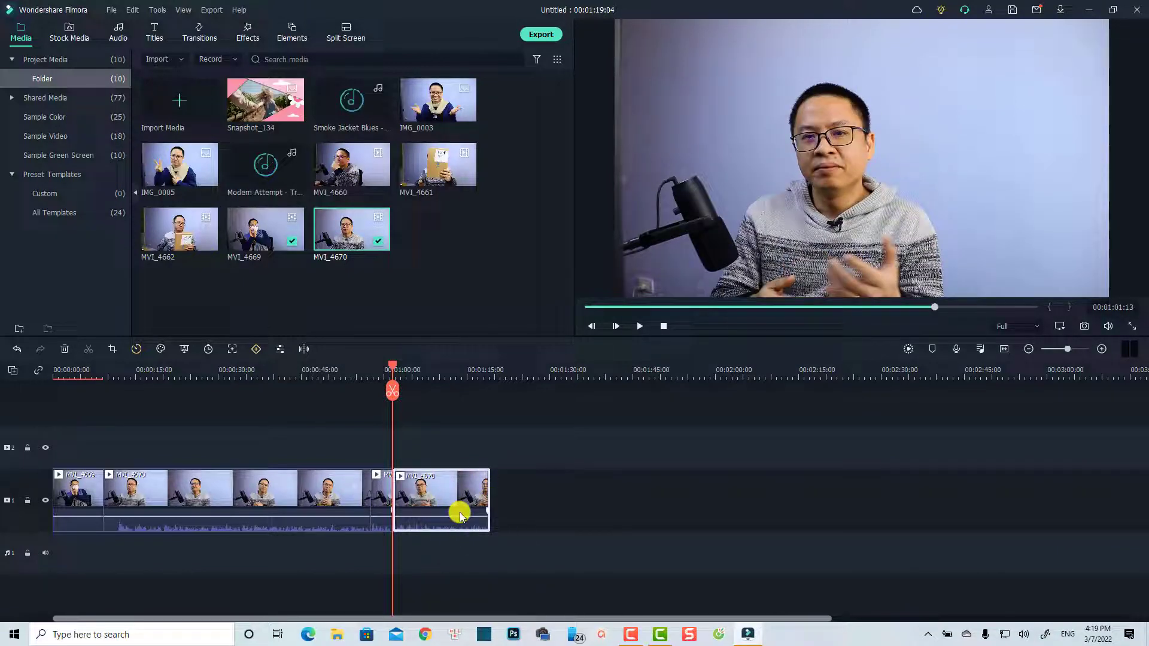
{"action": "left_click_drag", "start_coordinate": [489, 498], "coordinate": [1010, 513]}
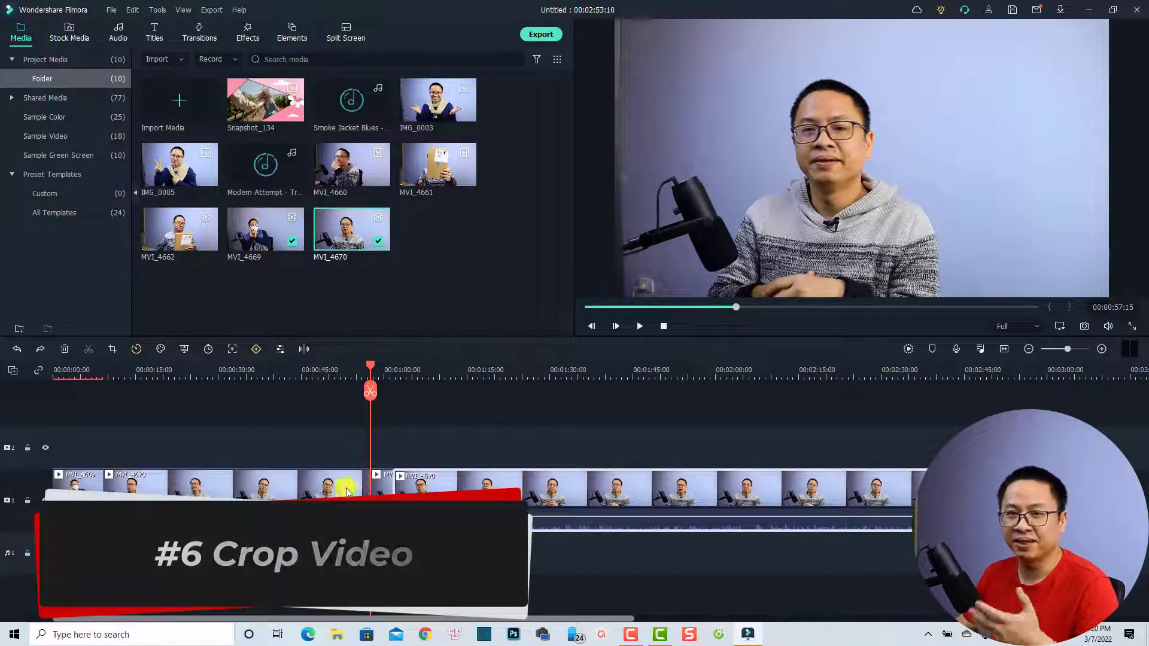
- Open the crop settings for the MVI_4669 clip, look at the Pan & Zoom mode, and choose a 16:9 crop ratio
{"action": "left_click", "coordinate": [65, 372]}
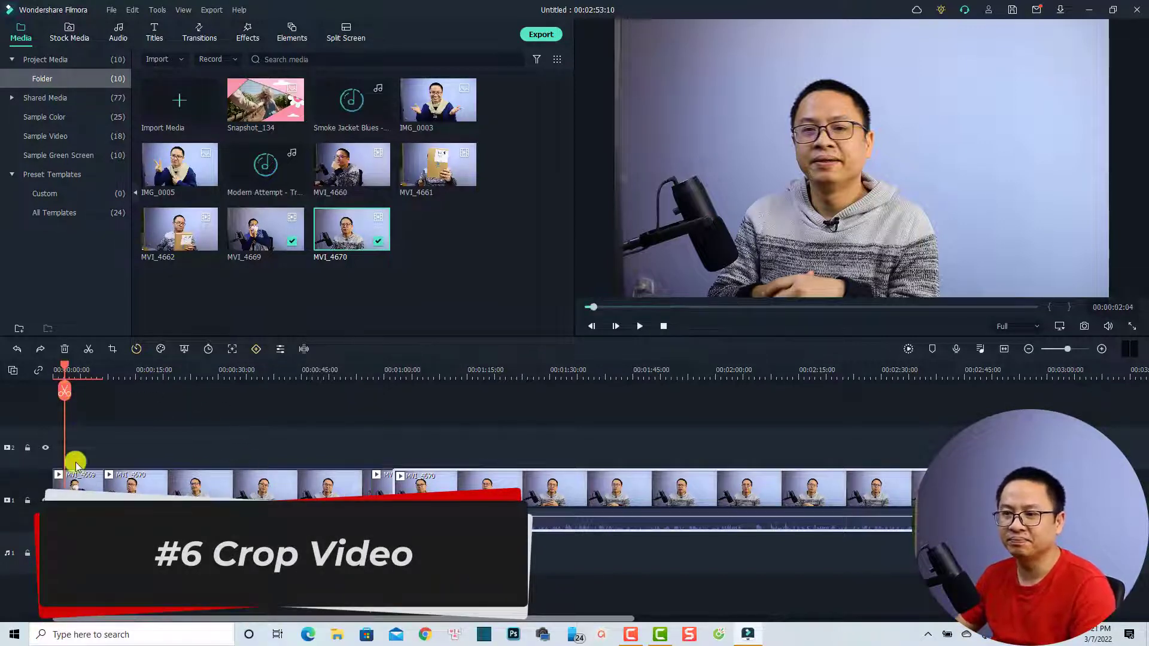
{"action": "left_click", "coordinate": [77, 501]}
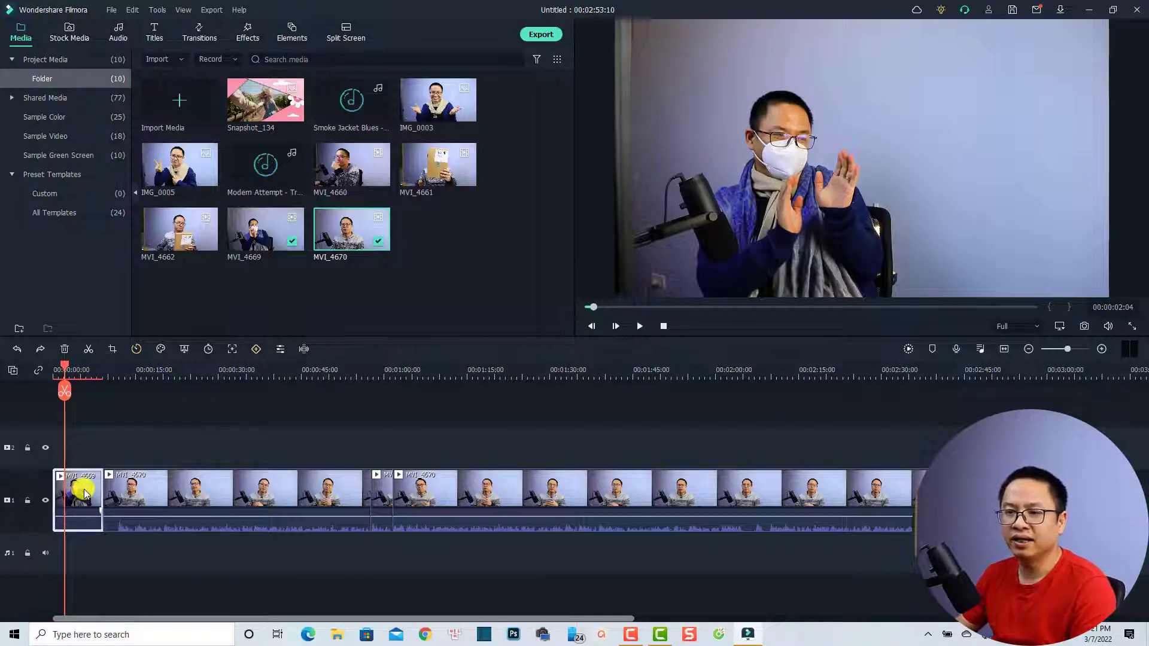
{"action": "left_click", "coordinate": [111, 349]}
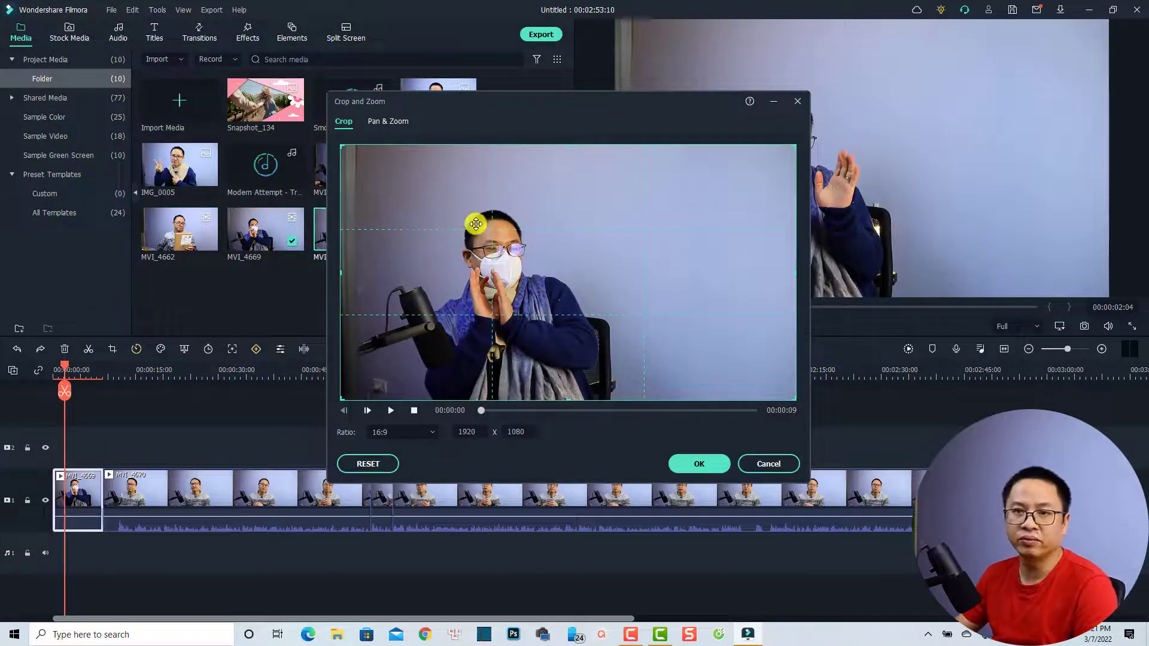
{"action": "left_click", "coordinate": [394, 125]}
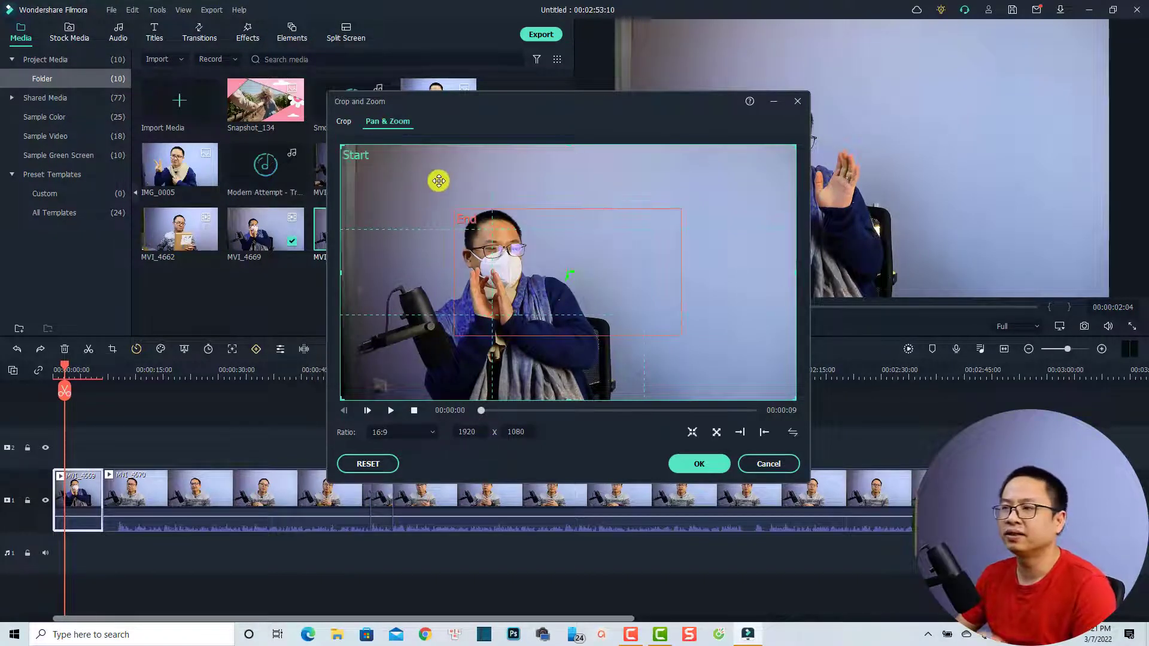
{"action": "left_click", "coordinate": [343, 124]}
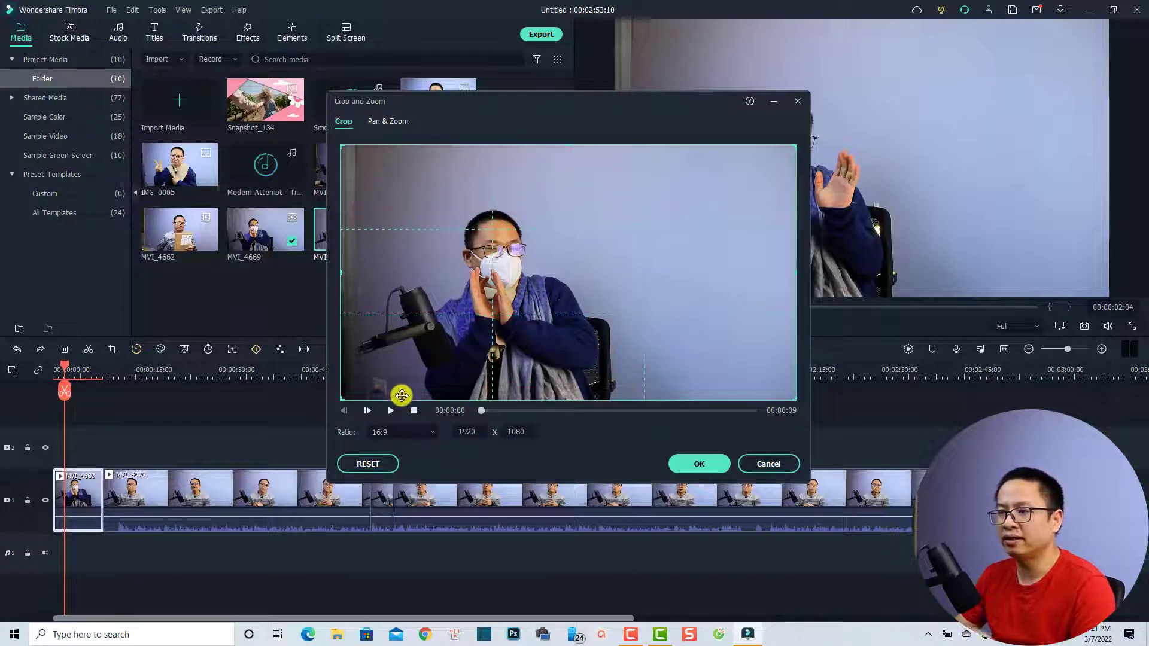
{"action": "left_click", "coordinate": [385, 432]}
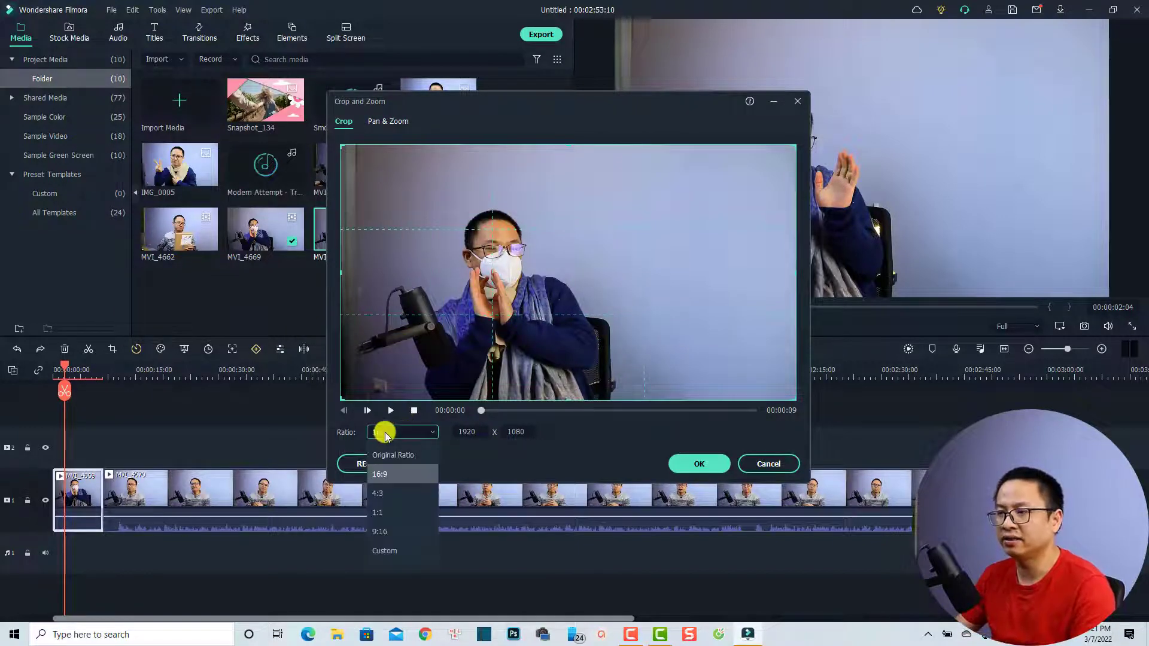
{"action": "left_click", "coordinate": [381, 477]}
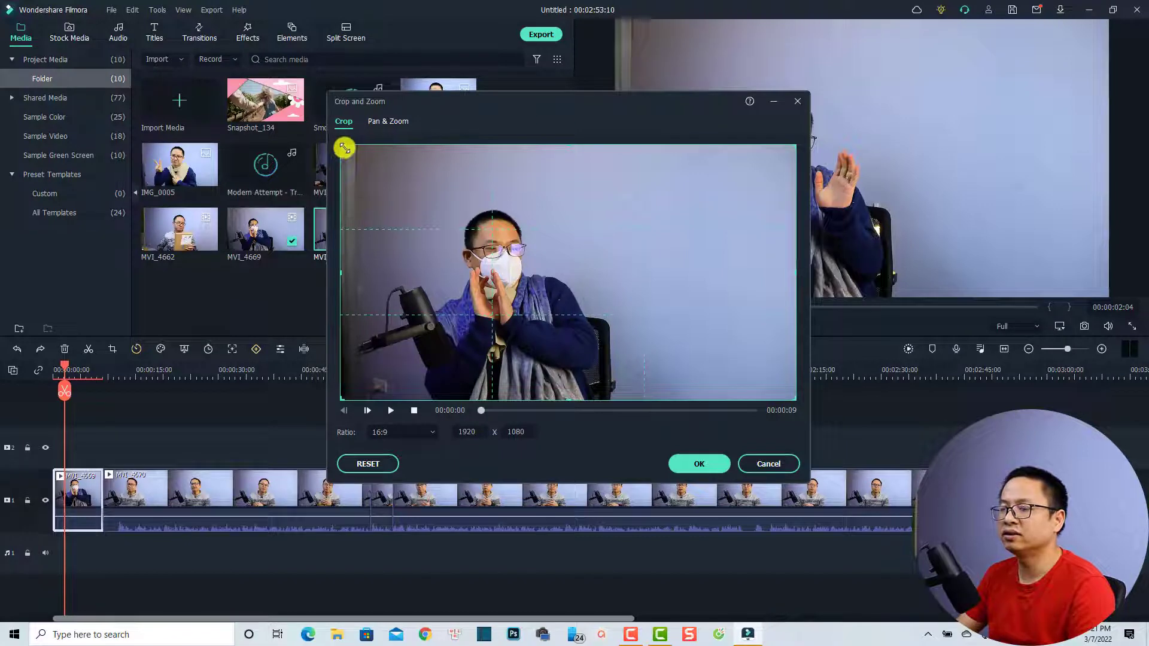
- Crop MVI_4669 to about 1324 x 745 around the masked man and microphone, preview the framing, and apply it
{"action": "left_click_drag", "start_coordinate": [344, 148], "coordinate": [471, 225]}
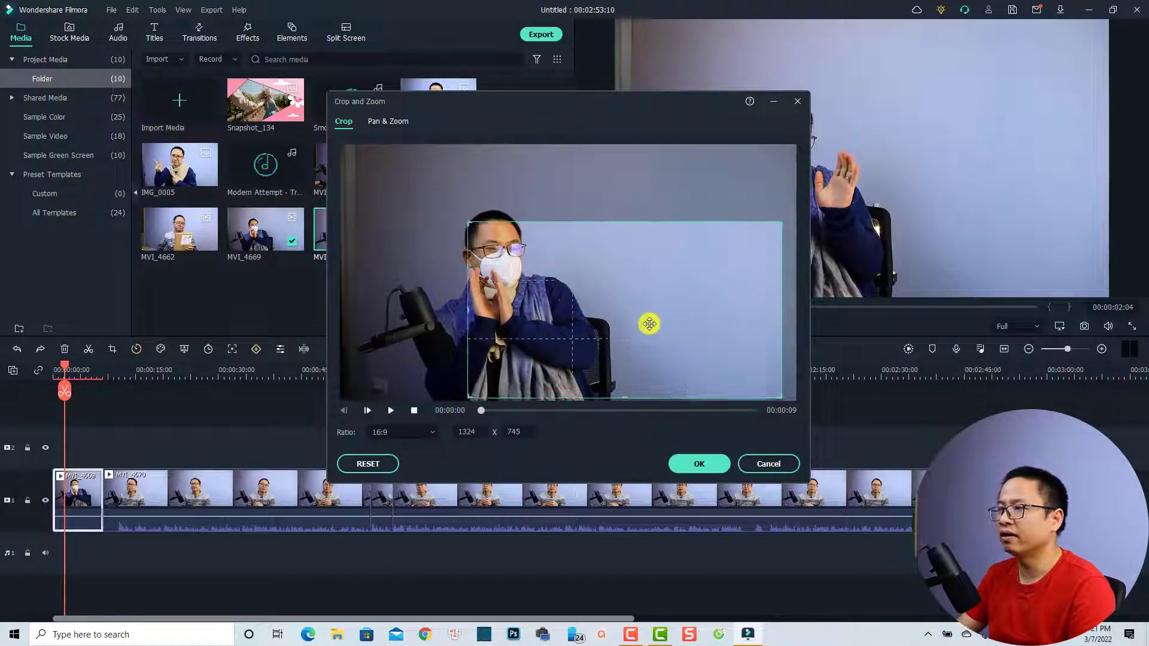
{"action": "left_click_drag", "start_coordinate": [649, 323], "coordinate": [539, 272]}
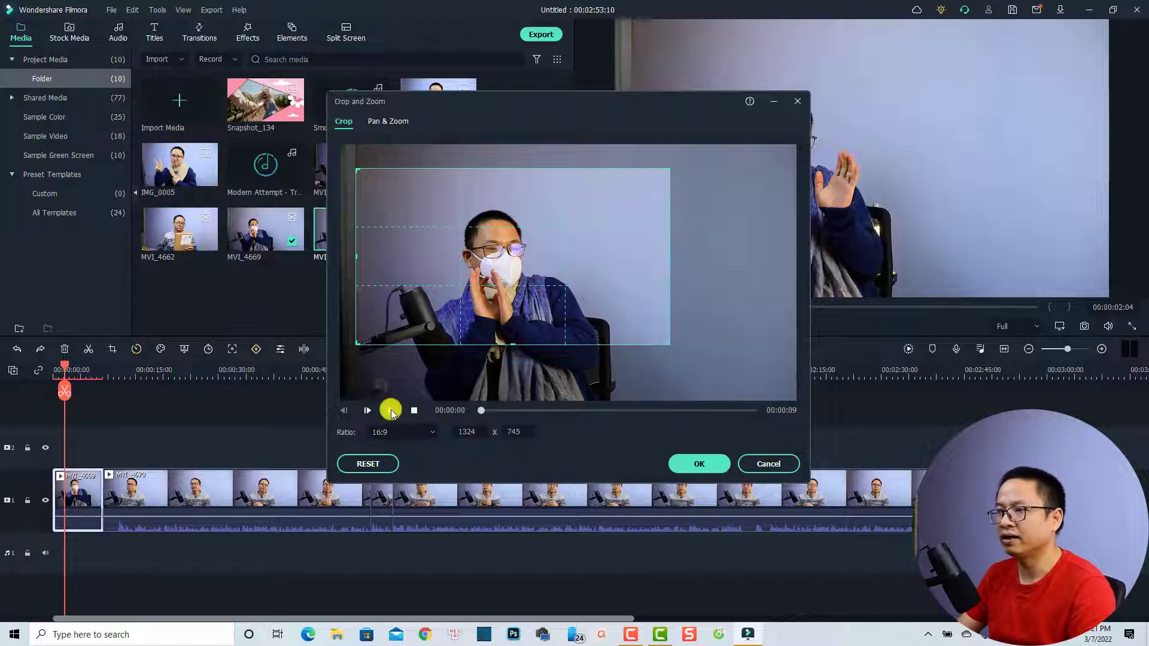
{"action": "left_click", "coordinate": [390, 412]}
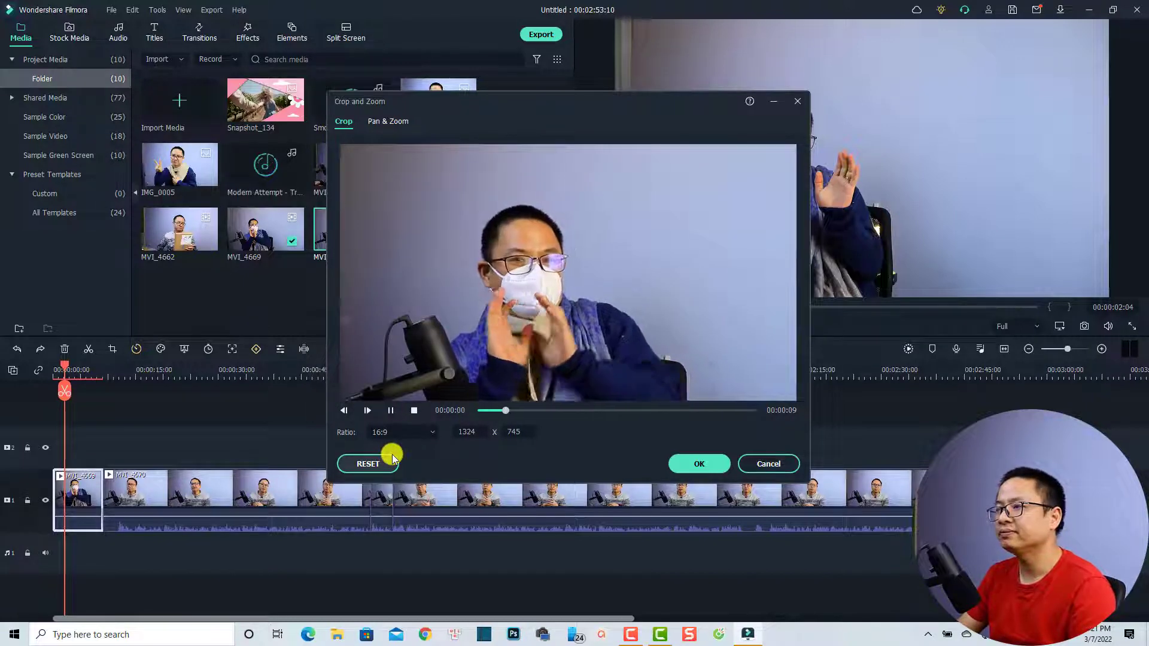
{"action": "left_click", "coordinate": [392, 458]}
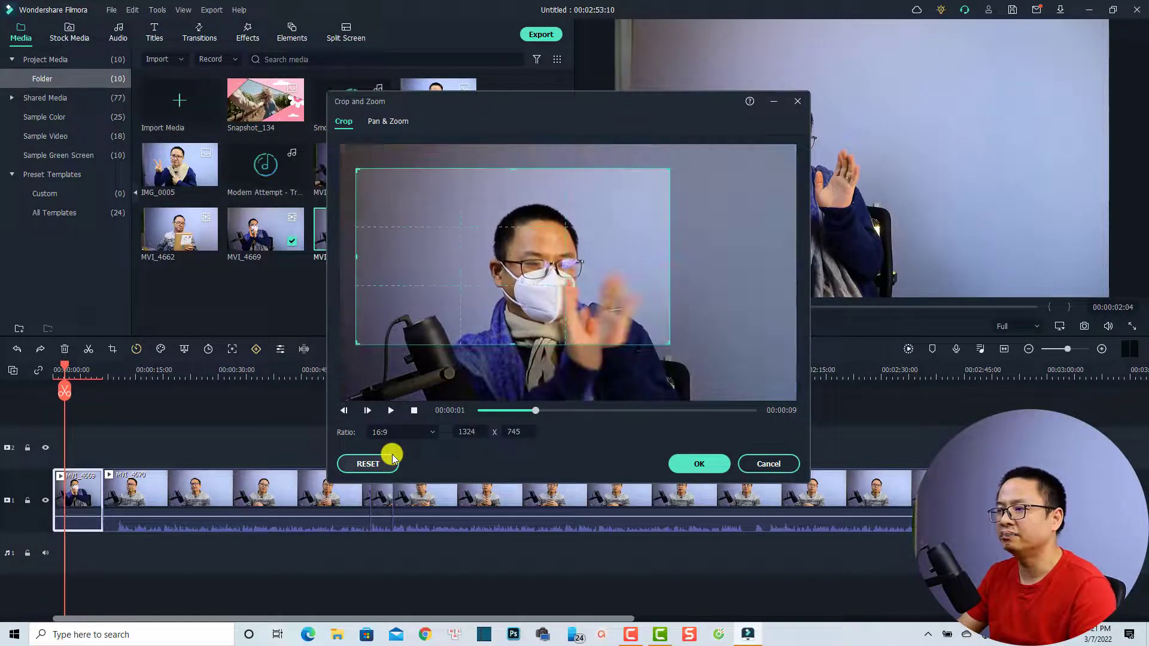
{"action": "left_click", "coordinate": [696, 465]}
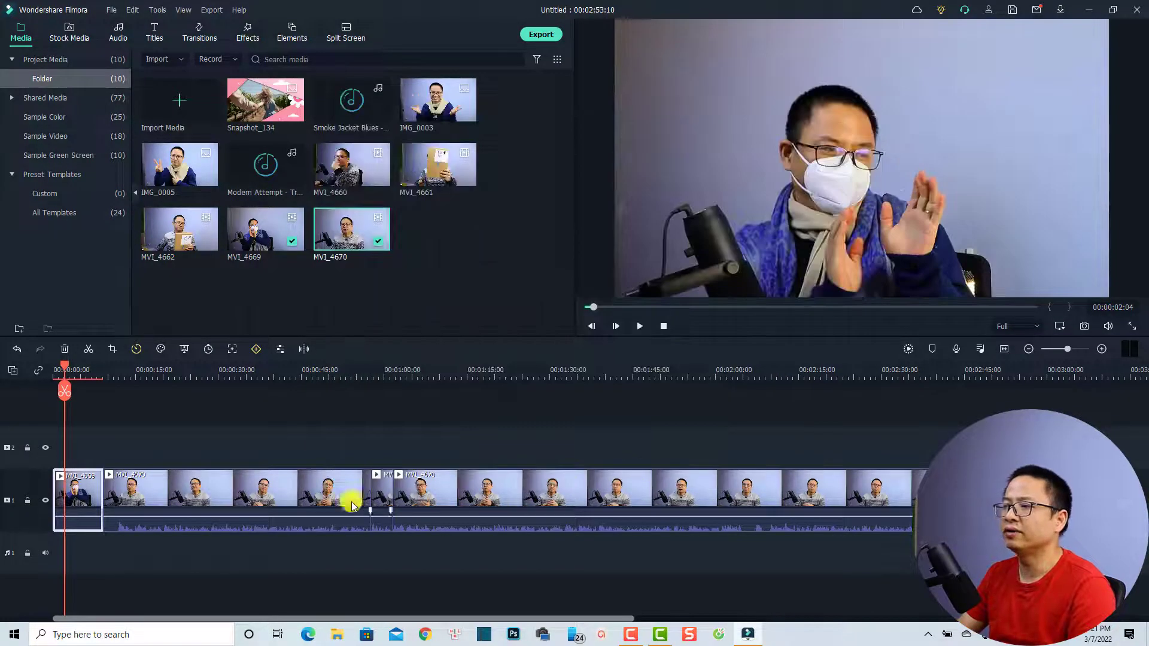
- Play the cropped MVI_4669 clip on the timeline and stop at 00:00:03:16
{"action": "left_click", "coordinate": [55, 369]}
{"action": "key", "text": "space"}
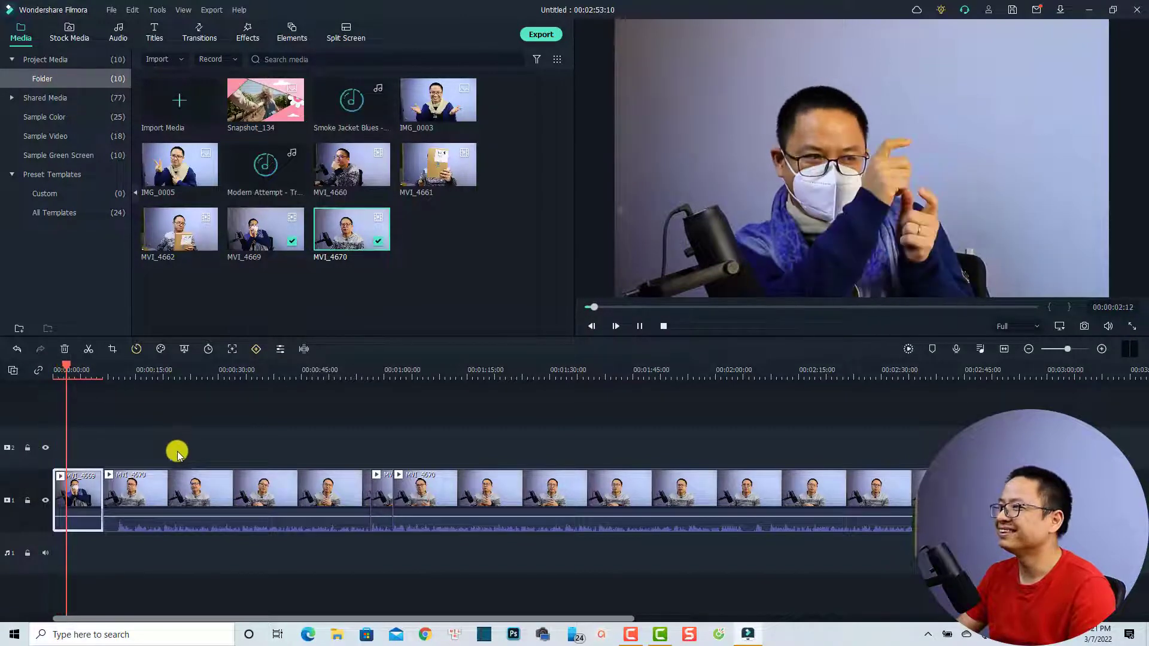
{"action": "key", "text": "space"}
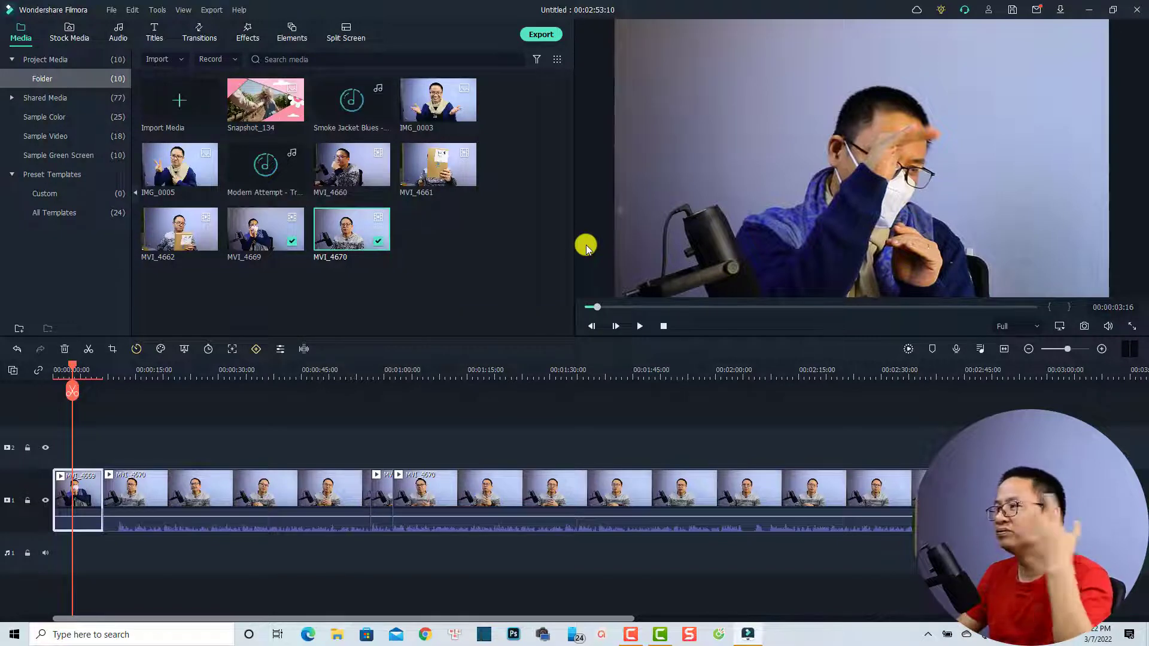
- Split MVI_4669 at 00:00:03:16 and restore the second part's crop to the full 1920 x 1080 frame
{"action": "left_click", "coordinate": [71, 391]}
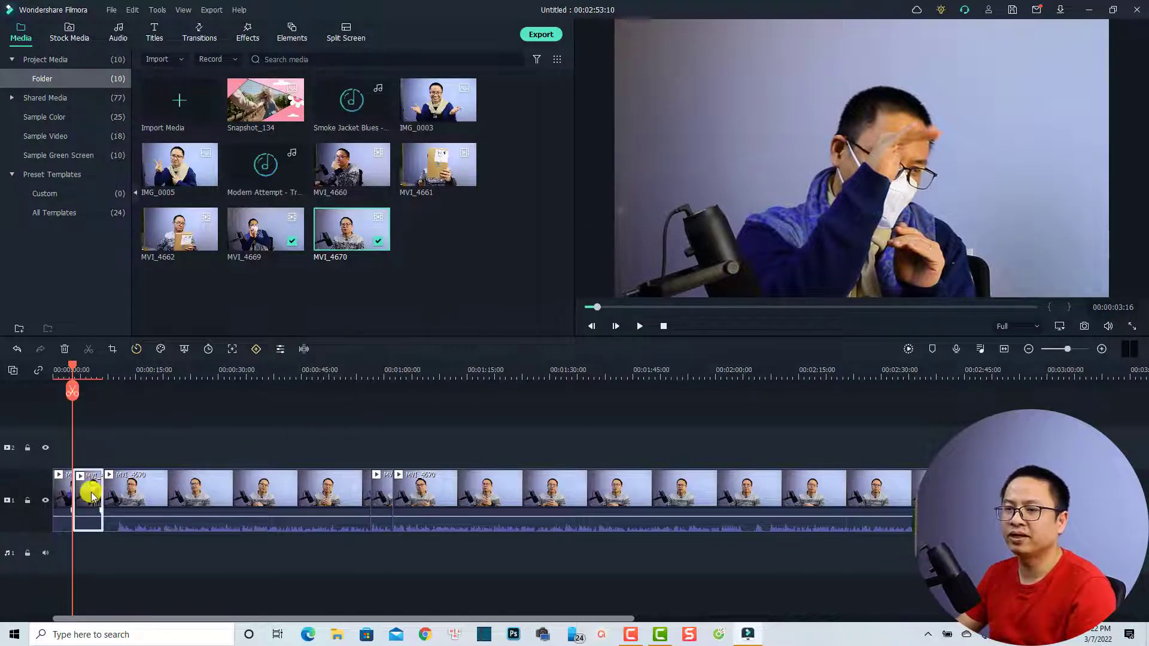
{"action": "left_click", "coordinate": [112, 352]}
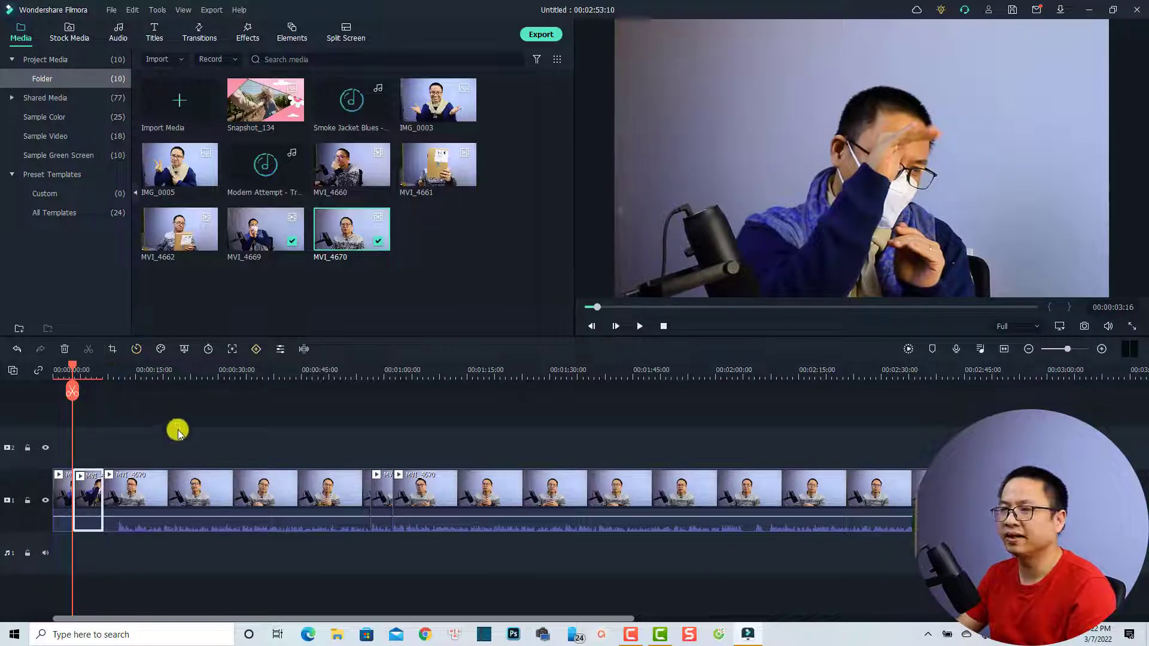
{"action": "left_click_drag", "start_coordinate": [498, 317], "coordinate": [405, 213]}
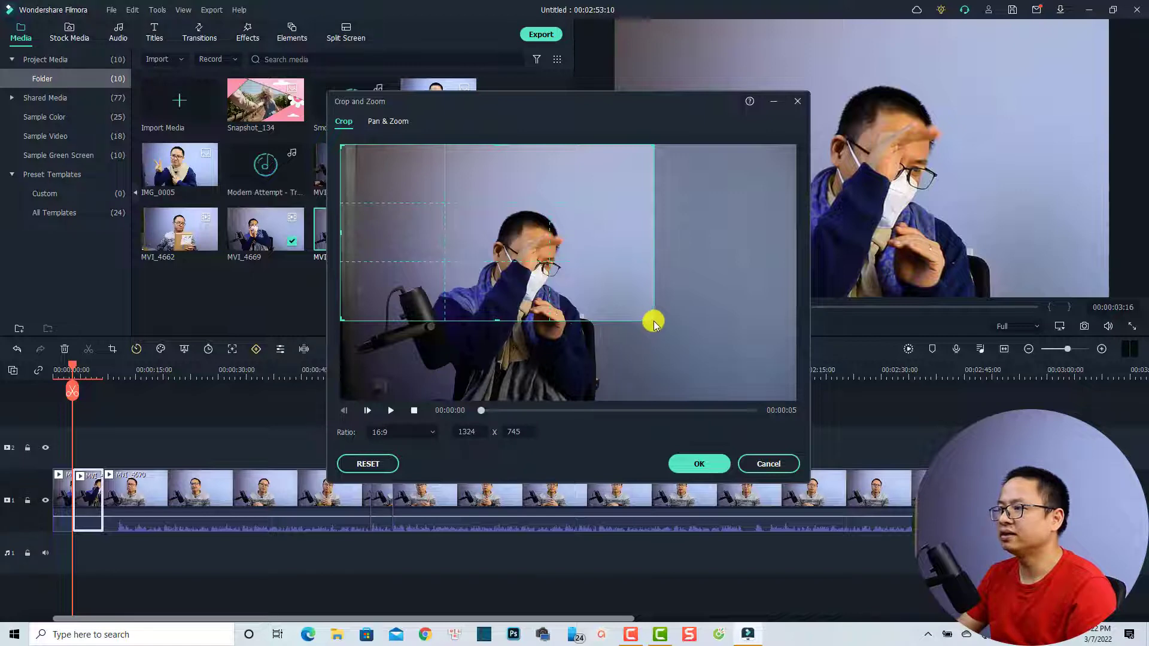
{"action": "left_click_drag", "start_coordinate": [654, 320], "coordinate": [800, 417]}
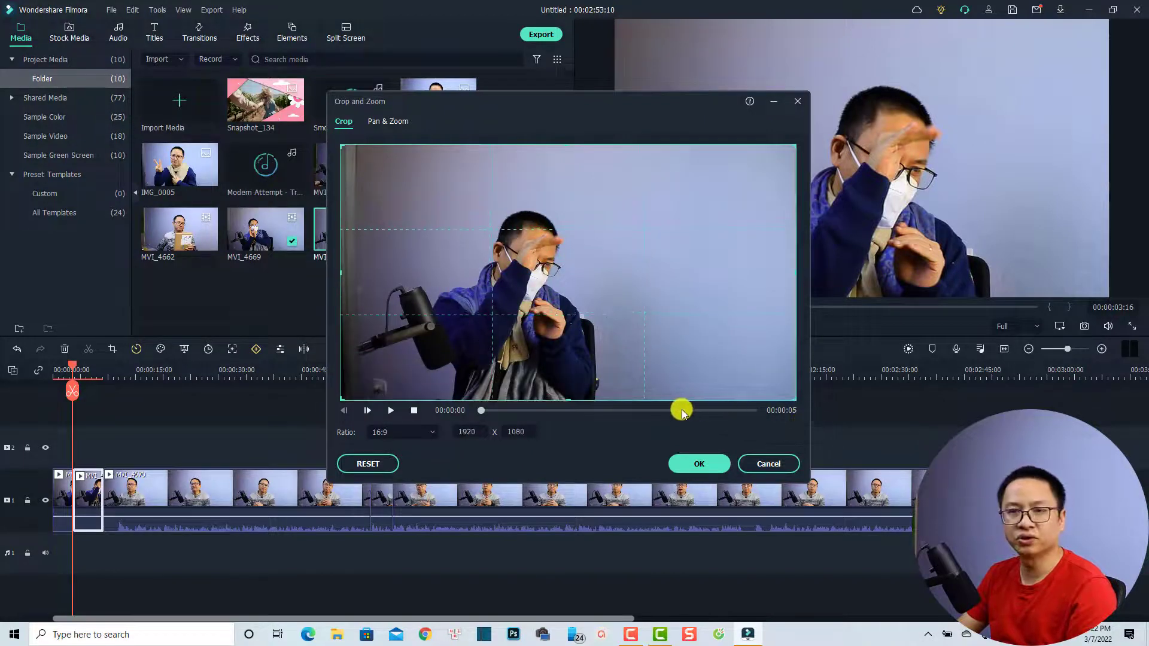
{"action": "left_click", "coordinate": [694, 468]}
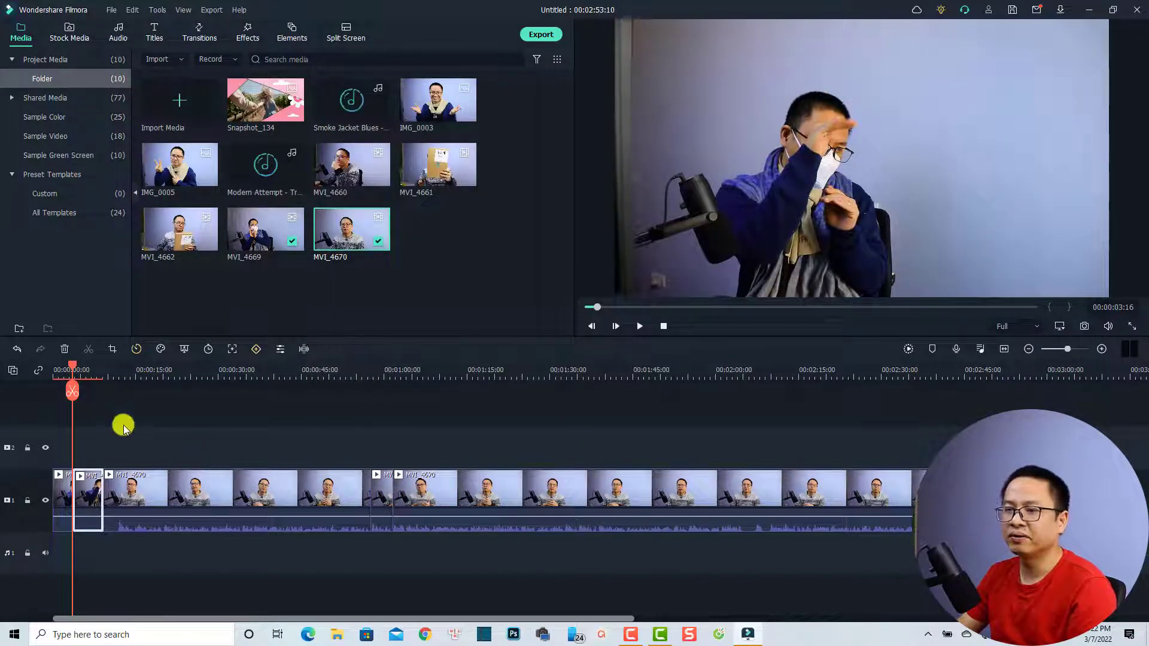
- Play MVI_4669 from 00:00:02:01 across the split to review the change from close to wide framing
{"action": "left_click", "coordinate": [64, 375]}
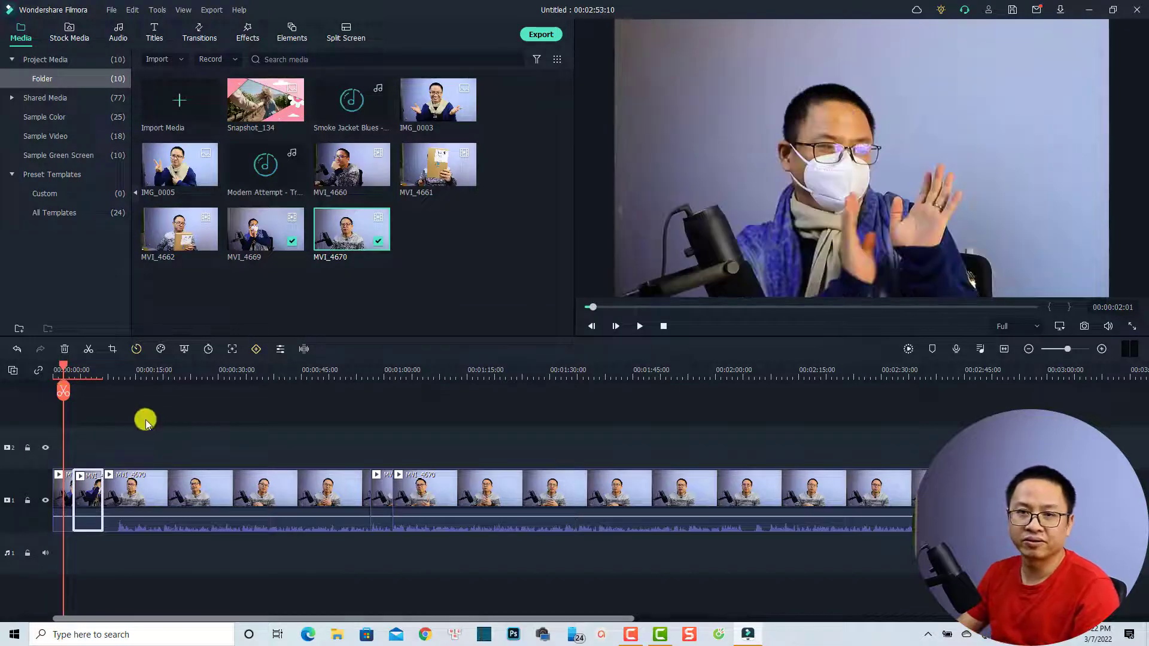
{"action": "key", "text": "space"}
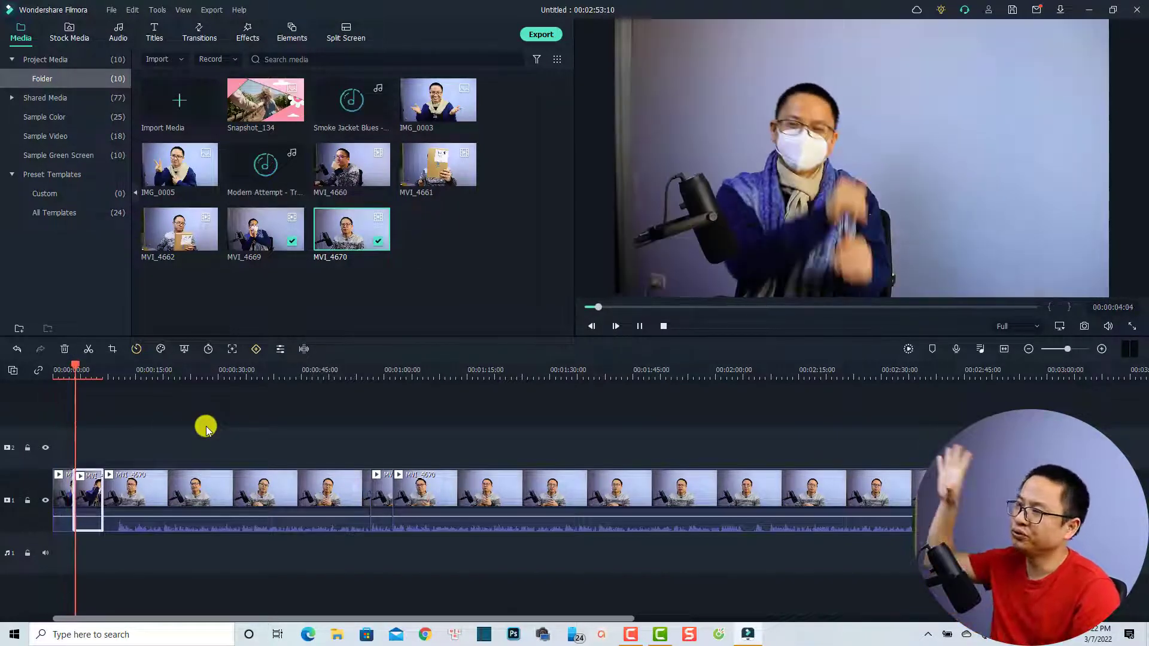
{"action": "key", "text": "space"}
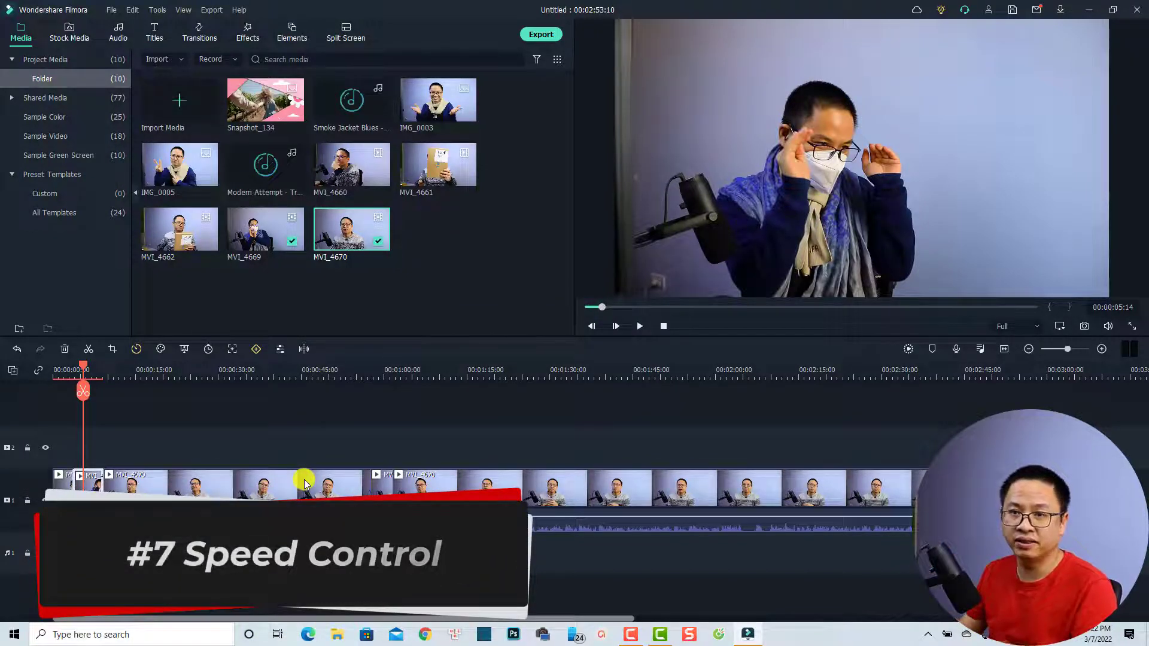
- Delete both MVI_4669 parts and the first two MVI_4670 segments, and select the remaining long MVI_4670 clip
{"action": "left_click", "coordinate": [250, 482]}
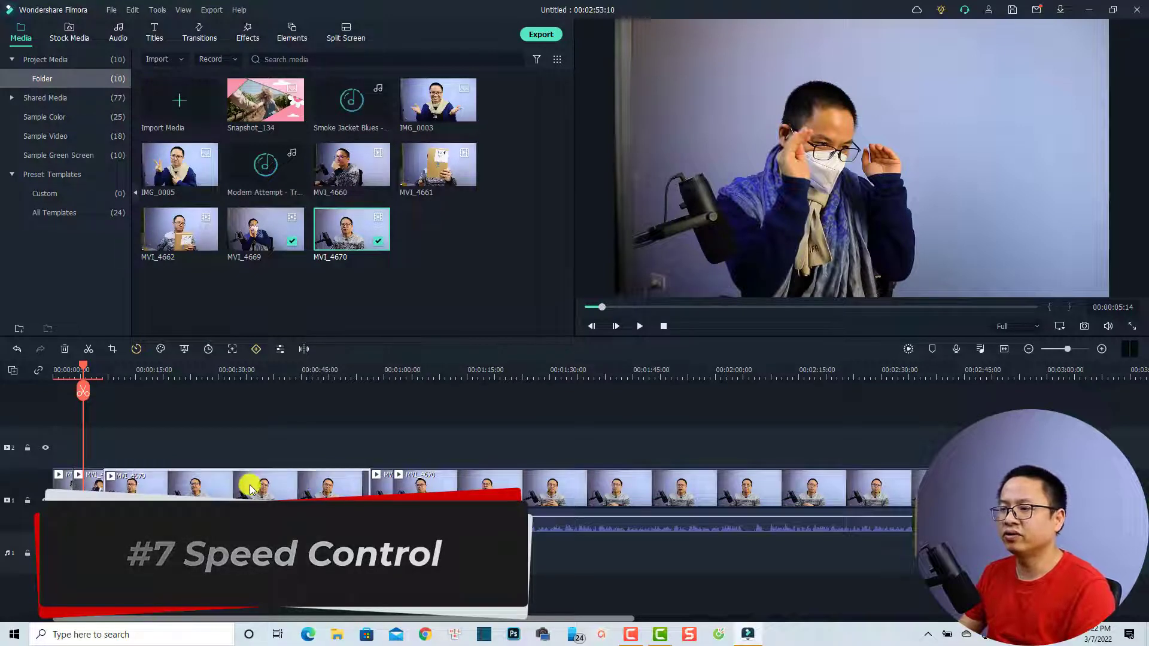
{"action": "left_click_drag", "start_coordinate": [367, 447], "coordinate": [63, 550]}
{"action": "key", "text": "Delete"}
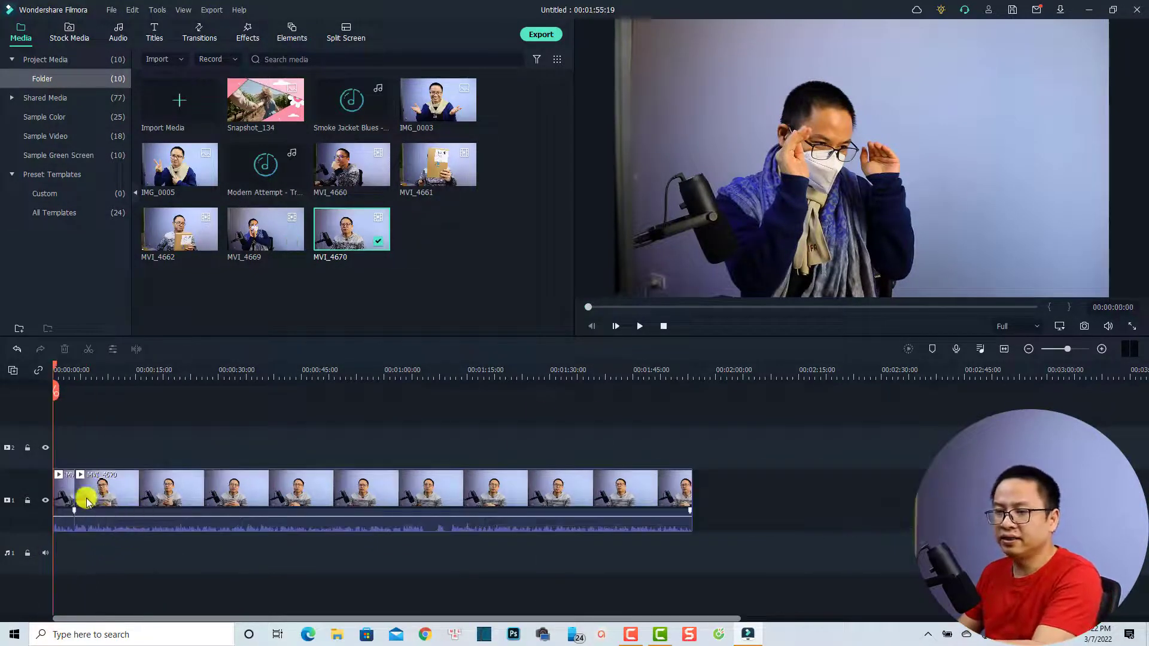
{"action": "left_click", "coordinate": [118, 488]}
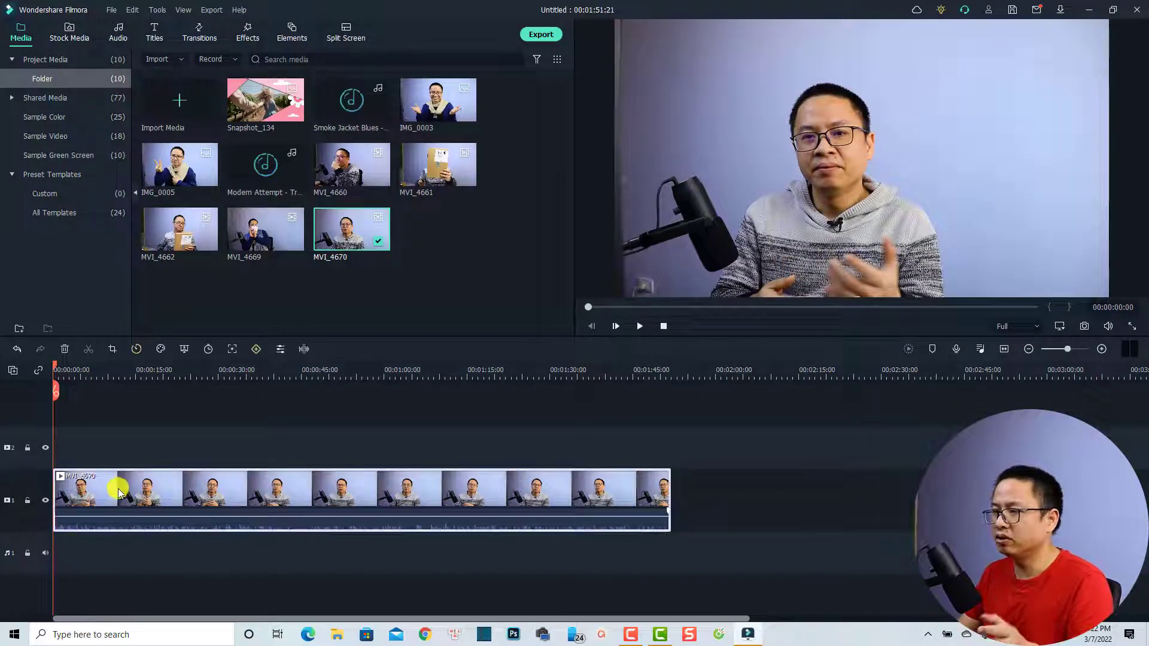
- Mute the audio of the MVI_4670 clip on the timeline and play its opening up to 00:00:01:18
{"action": "key", "text": "ctrl+shift+m"}
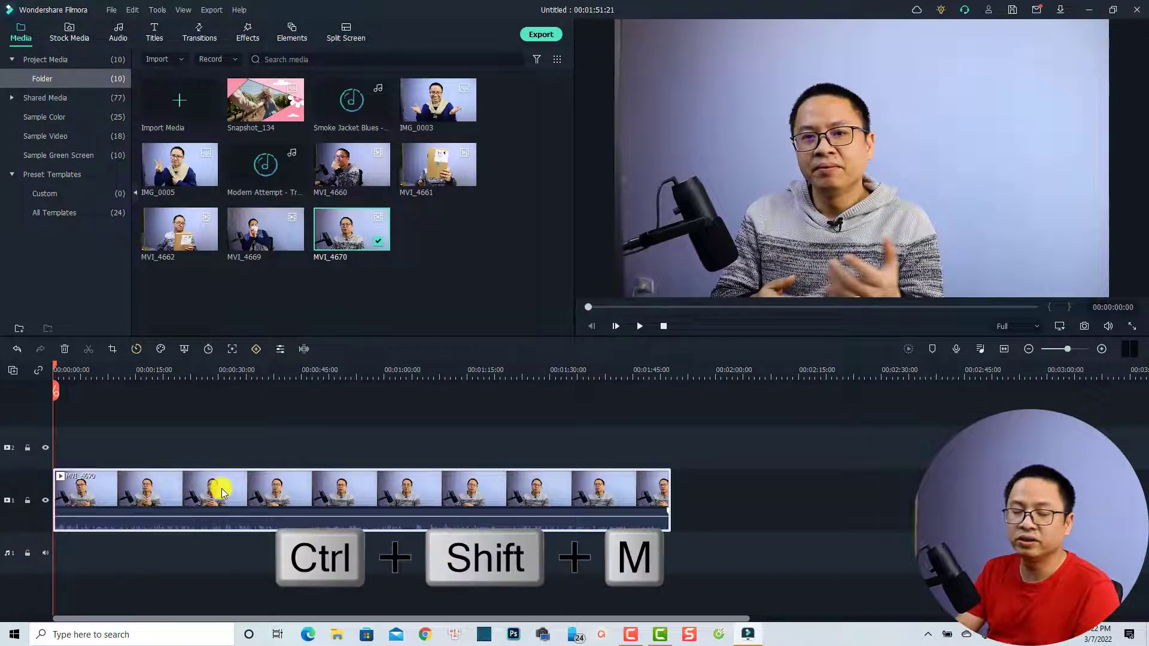
{"action": "key", "text": "space"}
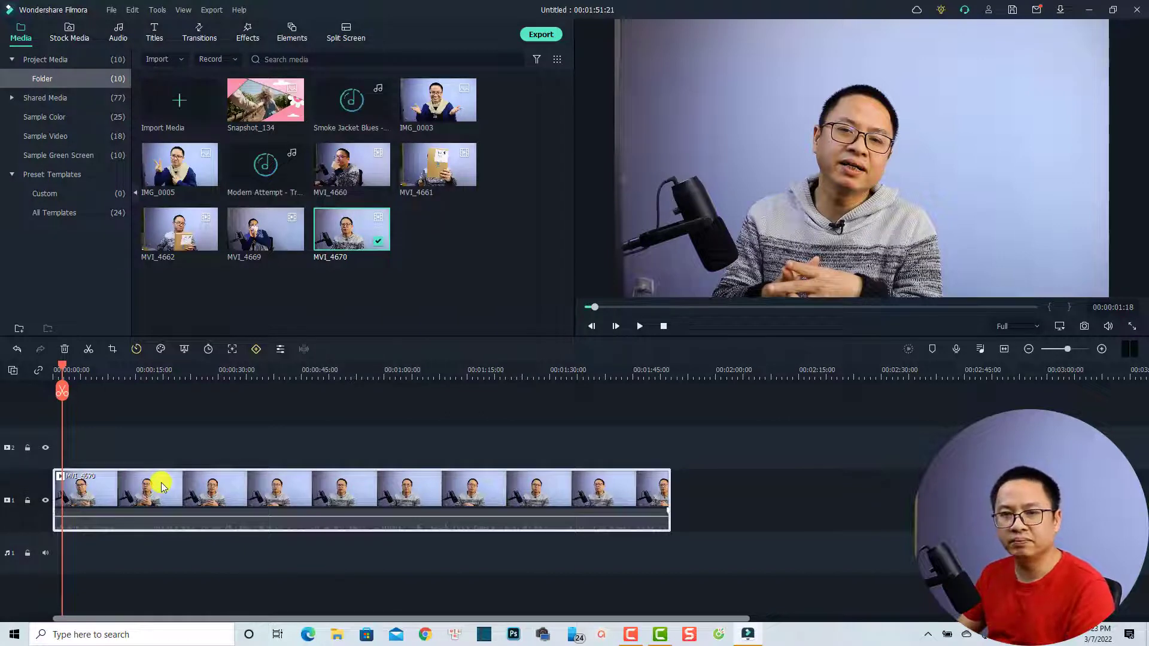
- Slow MVI_4670 to a uniform speed of 0.66 and play the slowed clip up to 00:00:08:17
{"action": "left_click", "coordinate": [137, 349]}
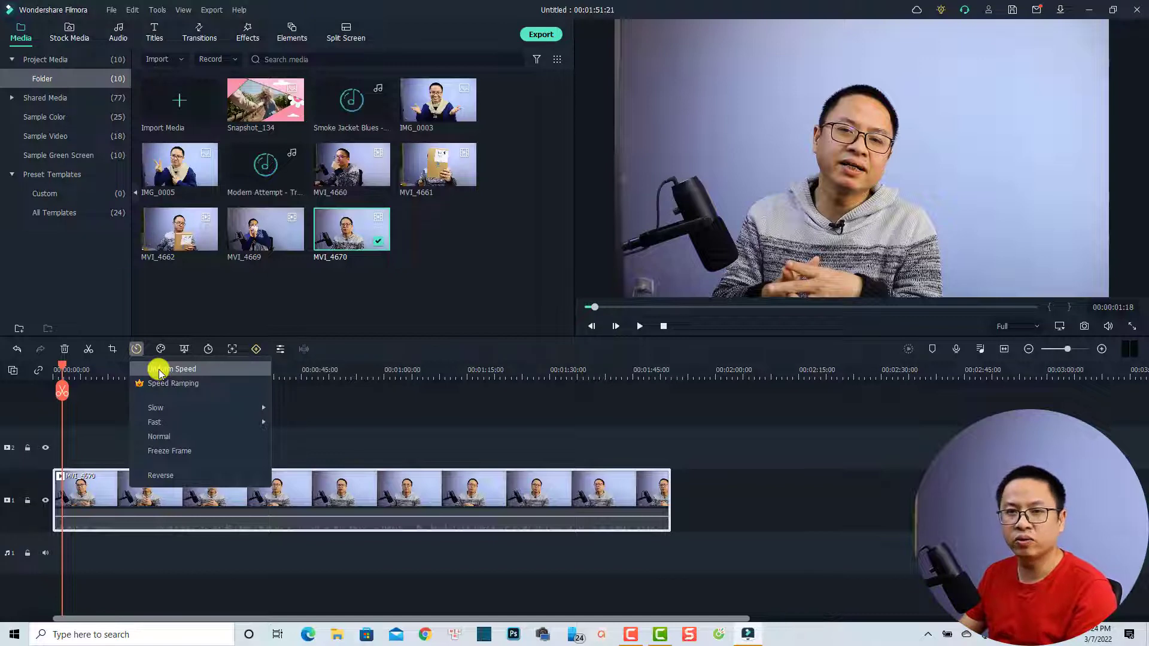
{"action": "left_click", "coordinate": [159, 369]}
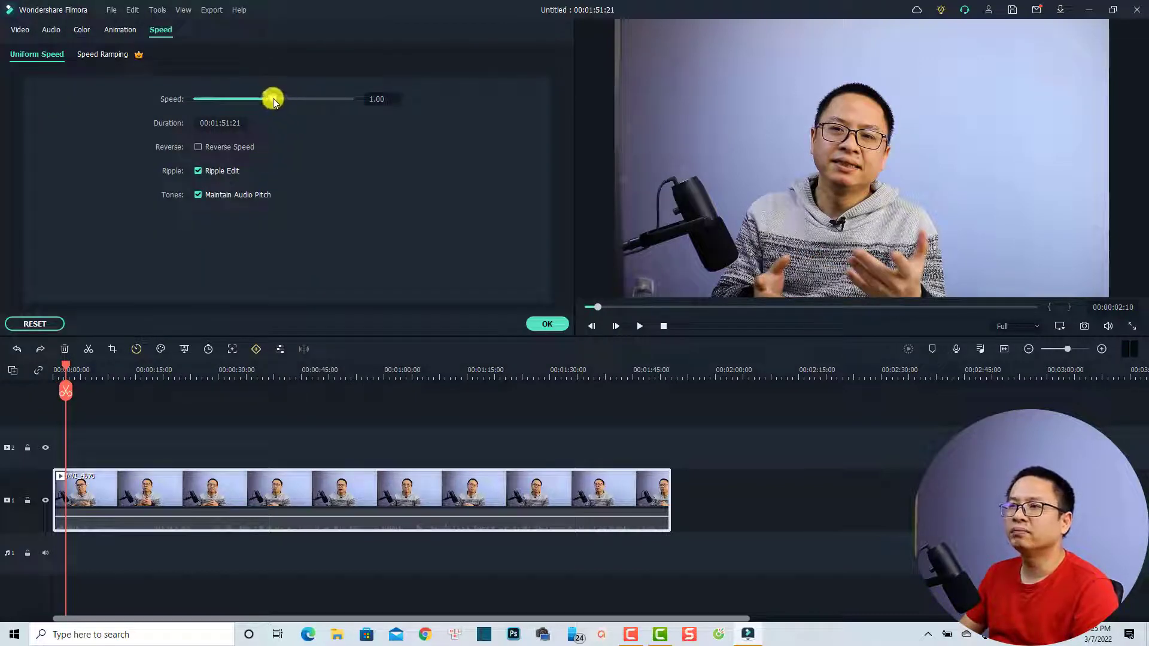
{"action": "left_click_drag", "start_coordinate": [273, 101], "coordinate": [246, 102]}
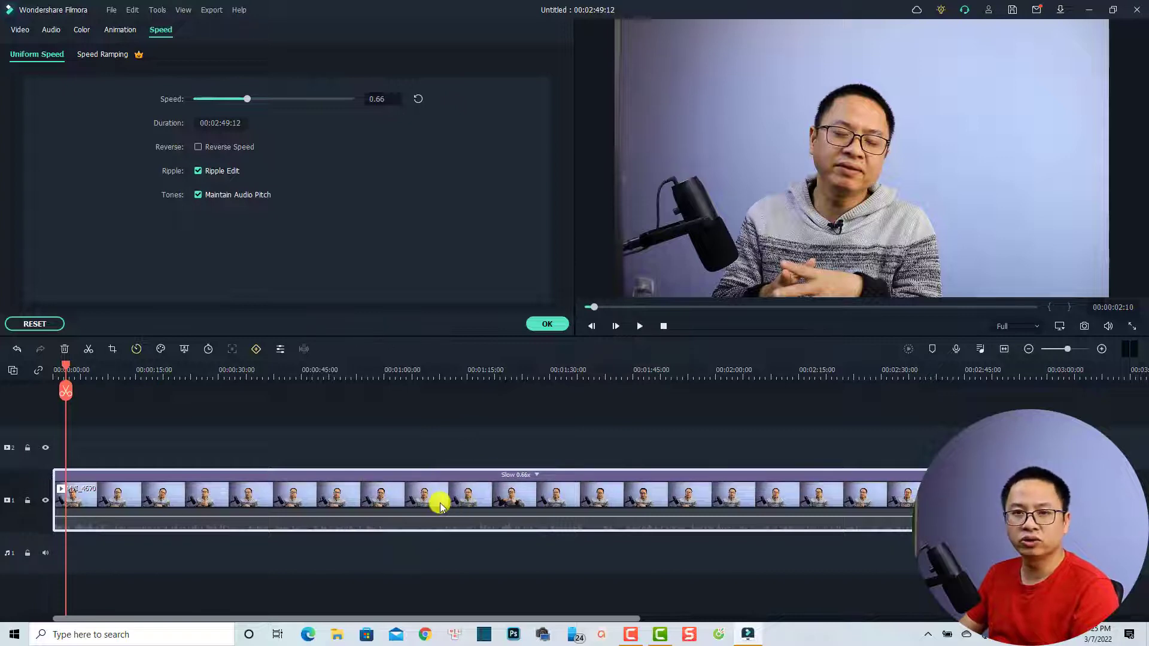
{"action": "key", "text": "space"}
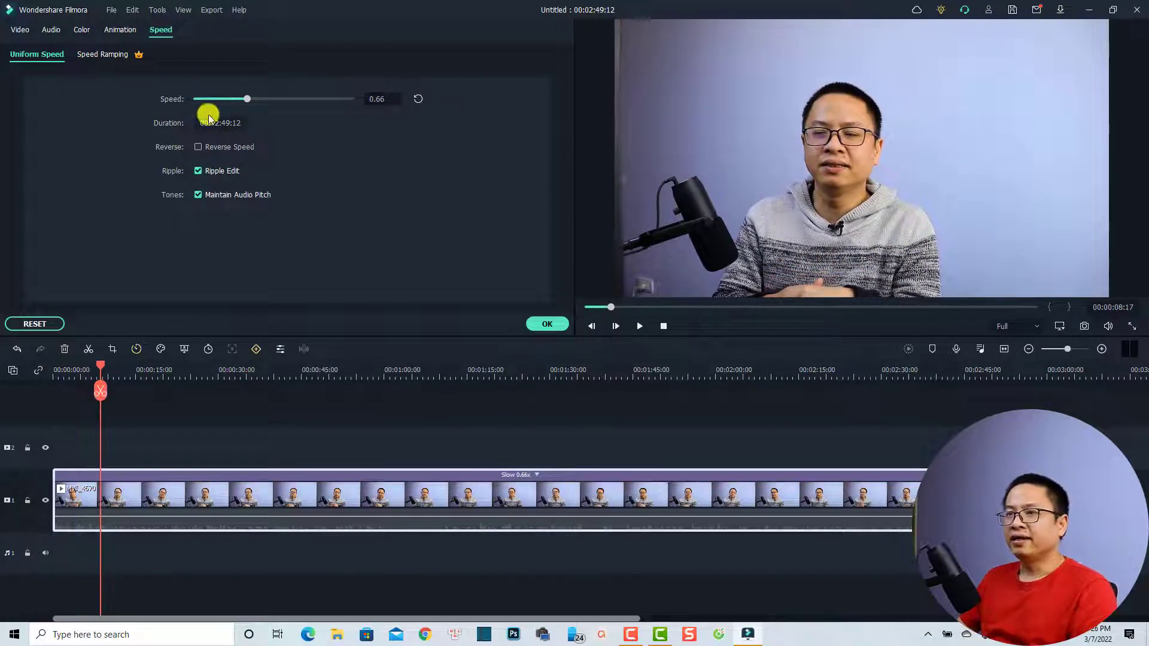
- Enable Reverse Speed for MVI_4670, then disable it again
{"action": "left_click", "coordinate": [198, 148]}
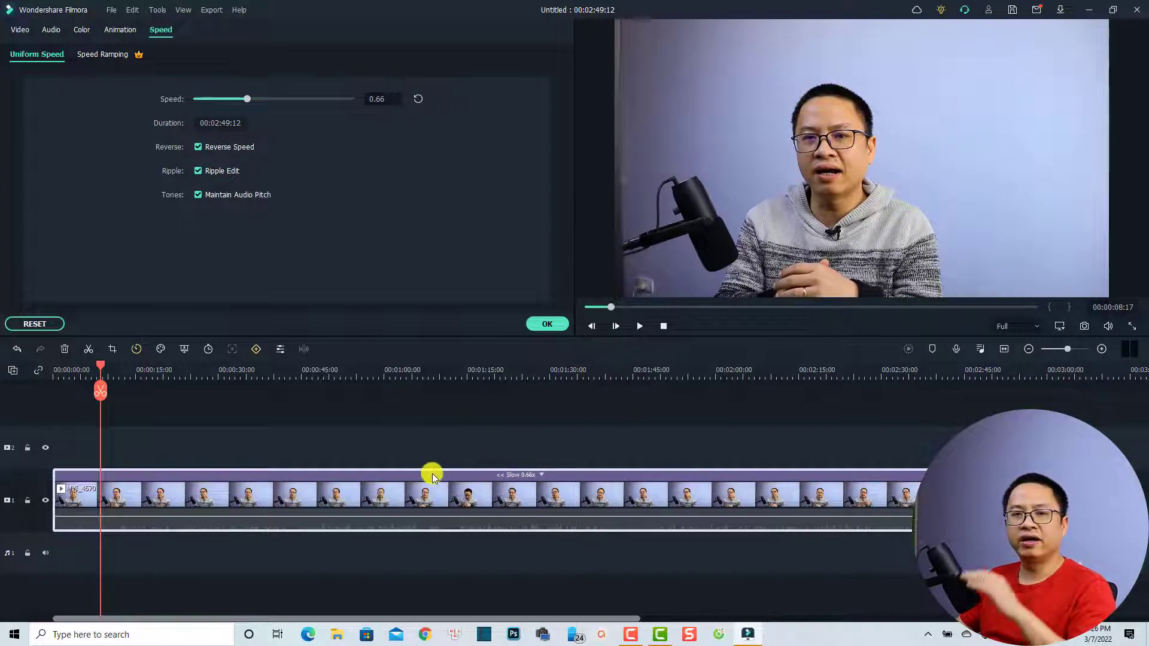
{"action": "left_click", "coordinate": [198, 149]}
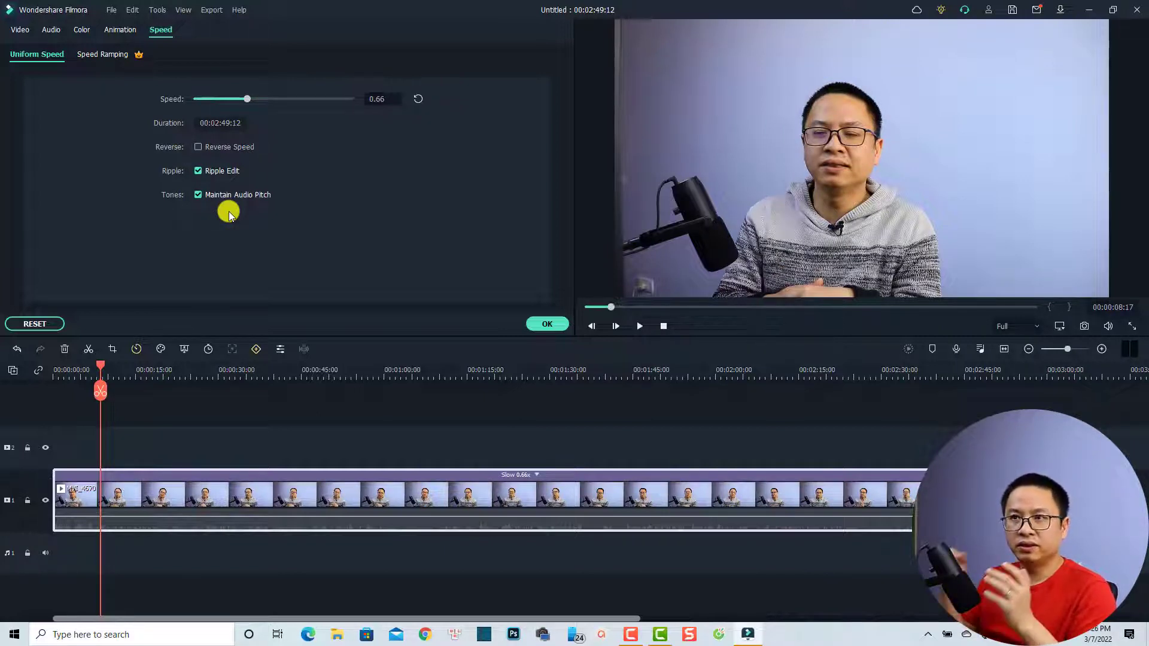
- Replace MVI_4670's uniform speed with a customized speed ramp that dips to 0.1x, peaks near 10x and dips to 0.1x again within the first third
{"action": "left_click", "coordinate": [104, 56]}
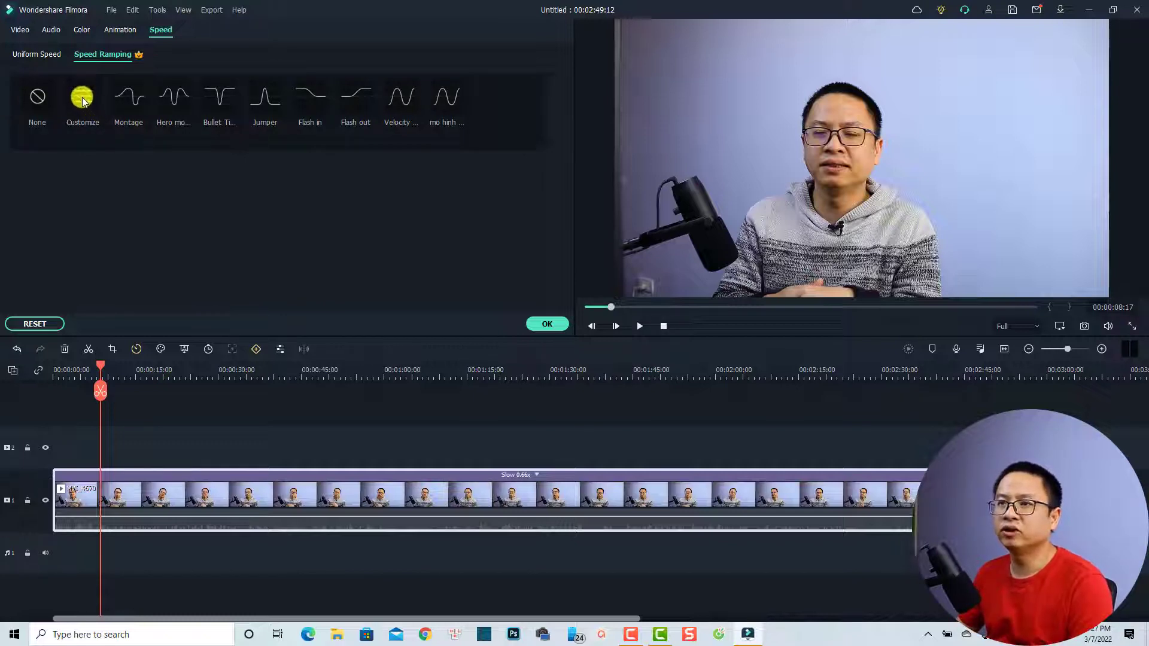
{"action": "left_click", "coordinate": [82, 97]}
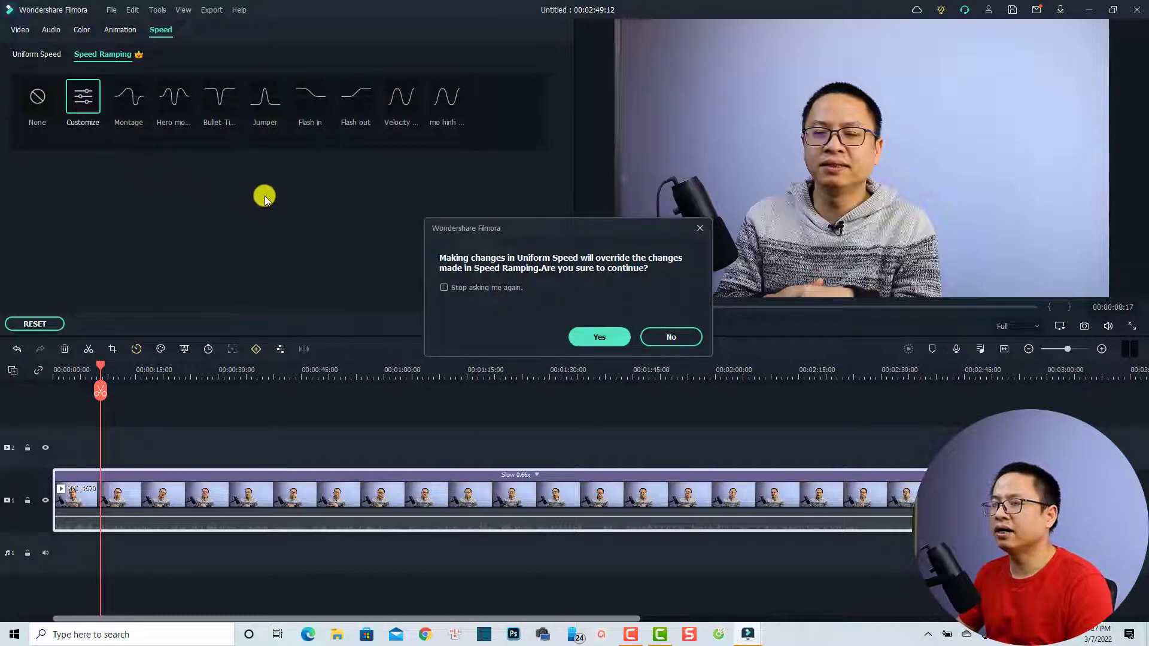
{"action": "left_click", "coordinate": [598, 338]}
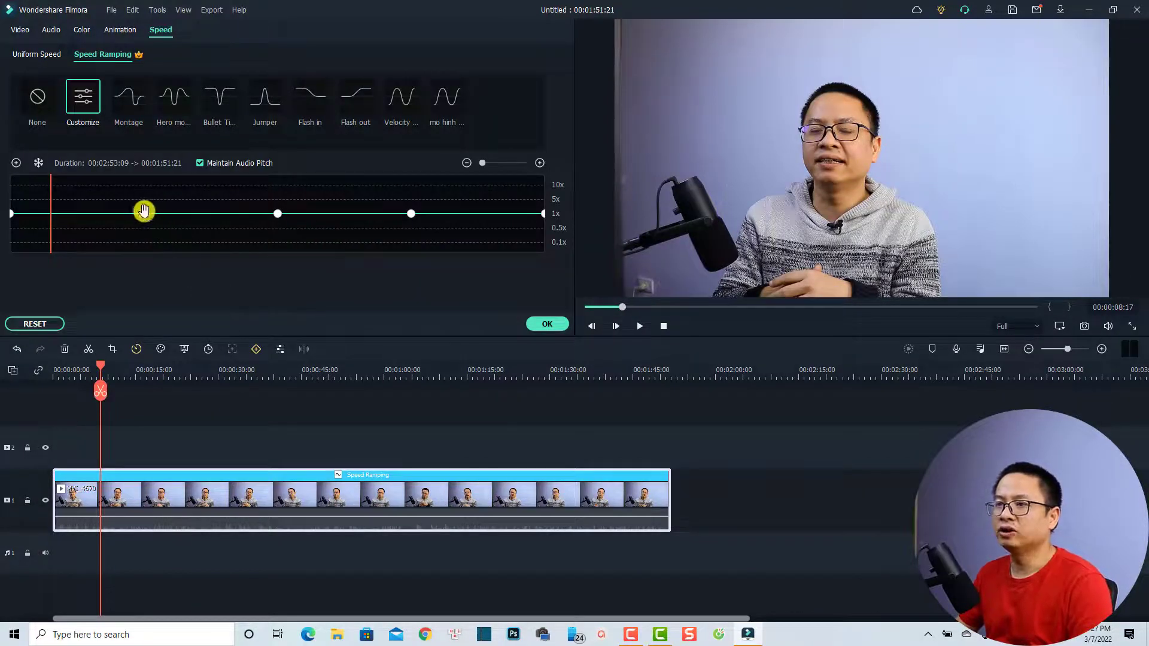
{"action": "left_click_drag", "start_coordinate": [144, 210], "coordinate": [94, 257]}
{"action": "left_click", "coordinate": [270, 215]}
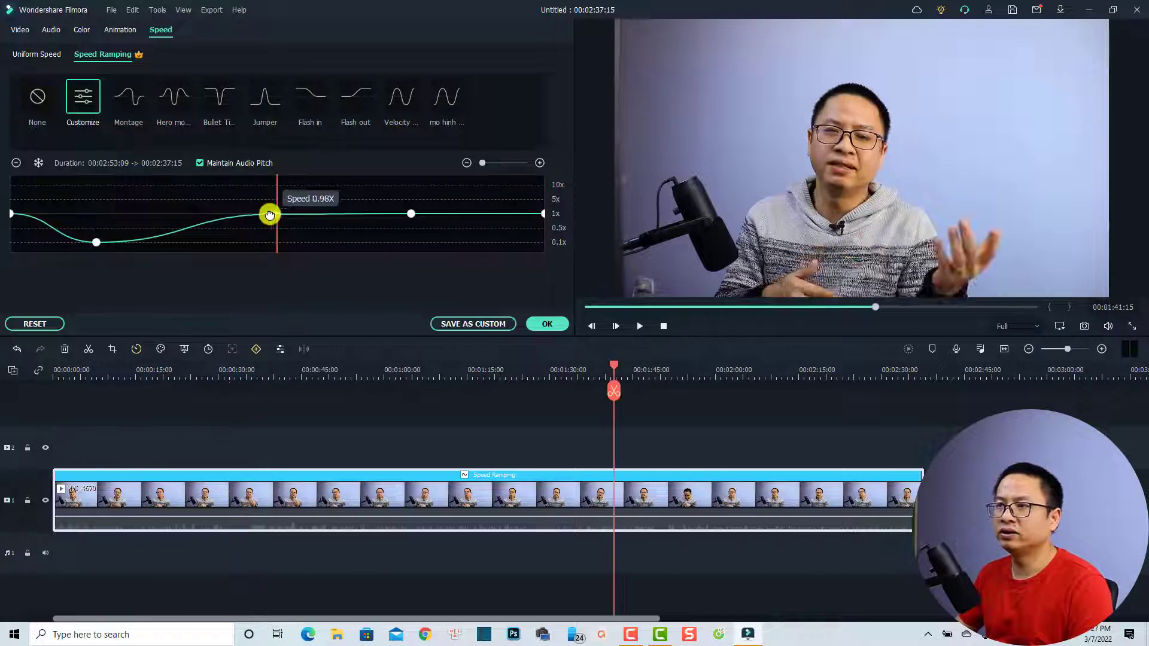
{"action": "left_click_drag", "start_coordinate": [269, 216], "coordinate": [137, 188]}
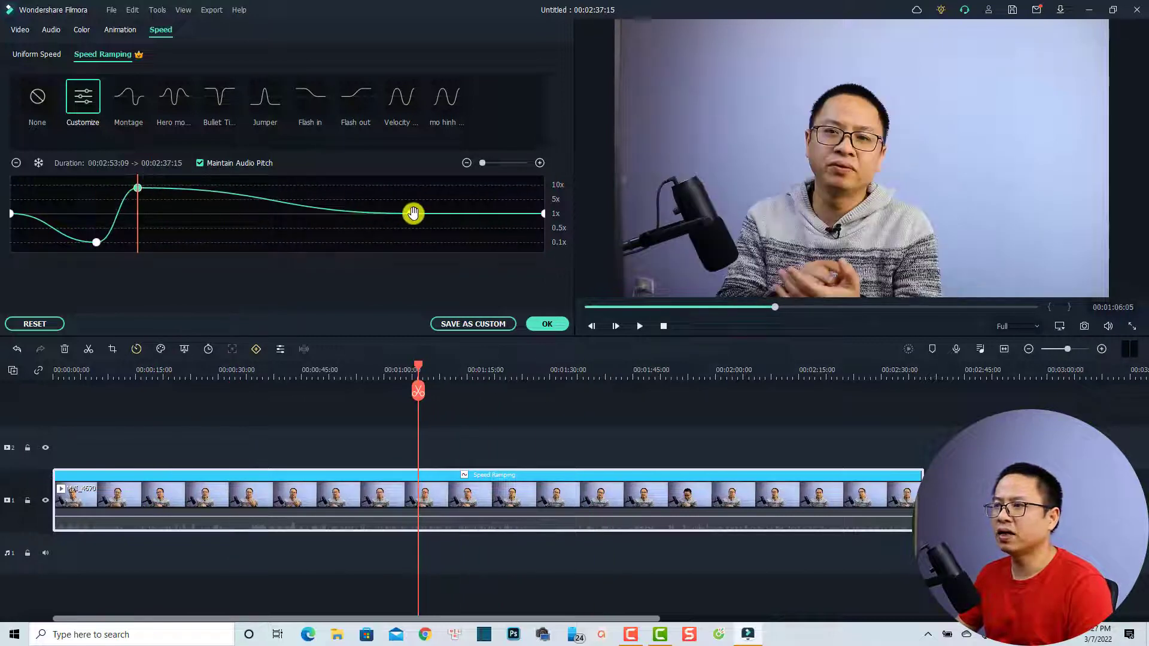
{"action": "left_click_drag", "start_coordinate": [413, 213], "coordinate": [185, 272]}
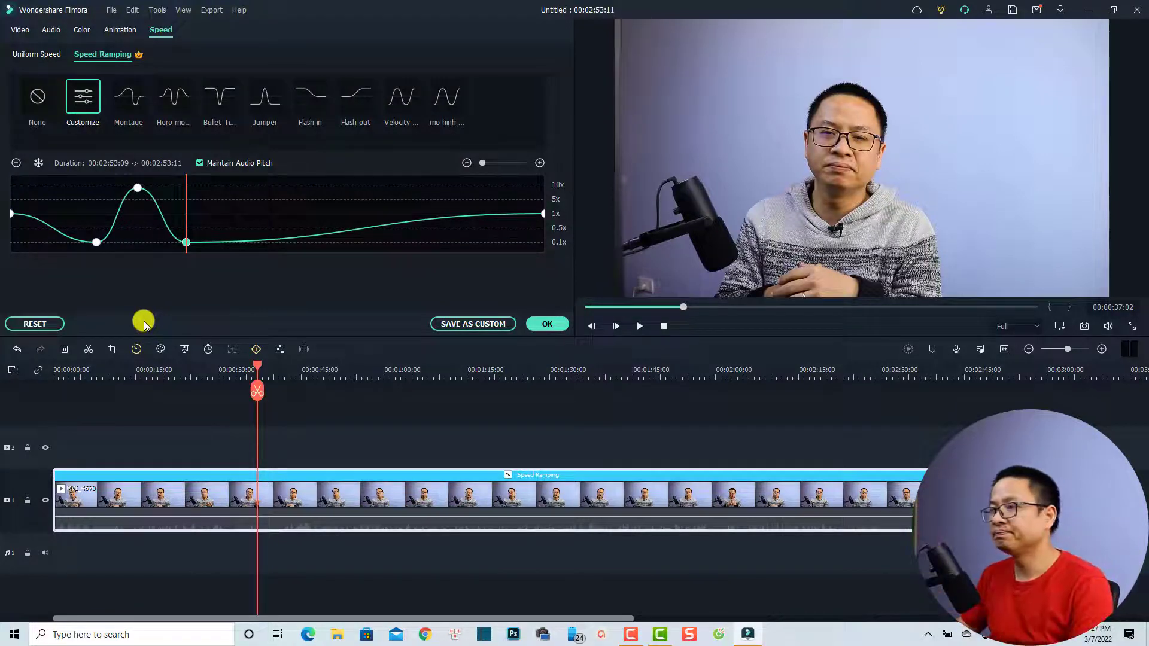
{"action": "left_click", "coordinate": [546, 324]}
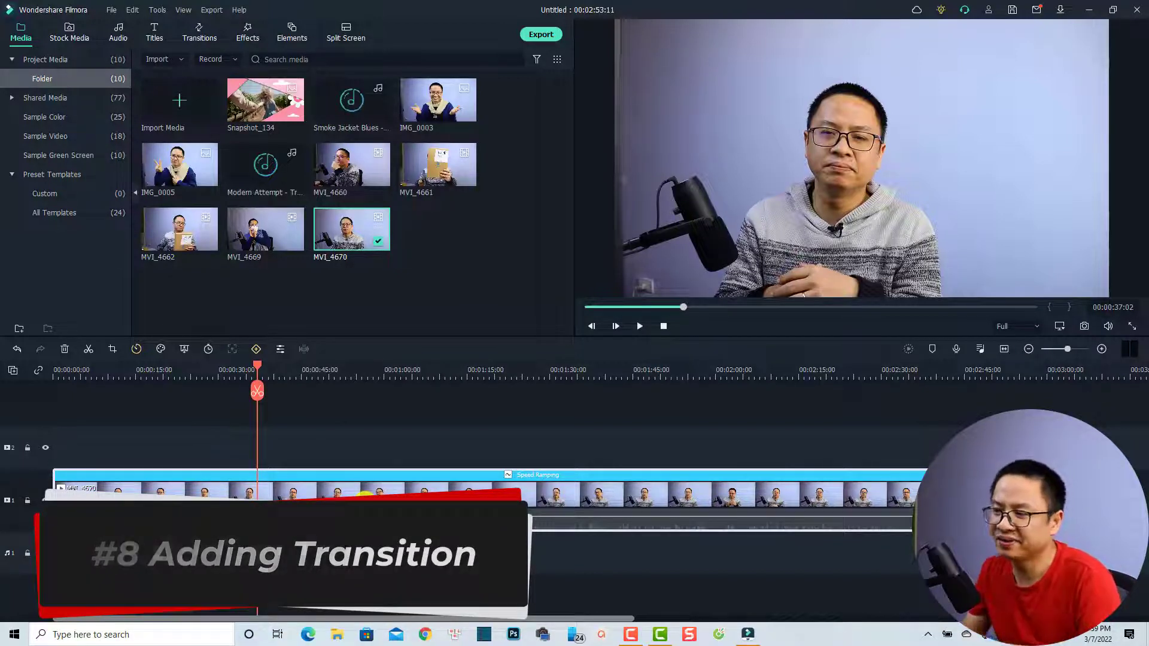
- Delete the speed-ramped MVI_4670 and place MVI_4660 and MVI_4661 back to back at the start of video track 1
{"action": "left_click_drag", "start_coordinate": [569, 429], "coordinate": [363, 525]}
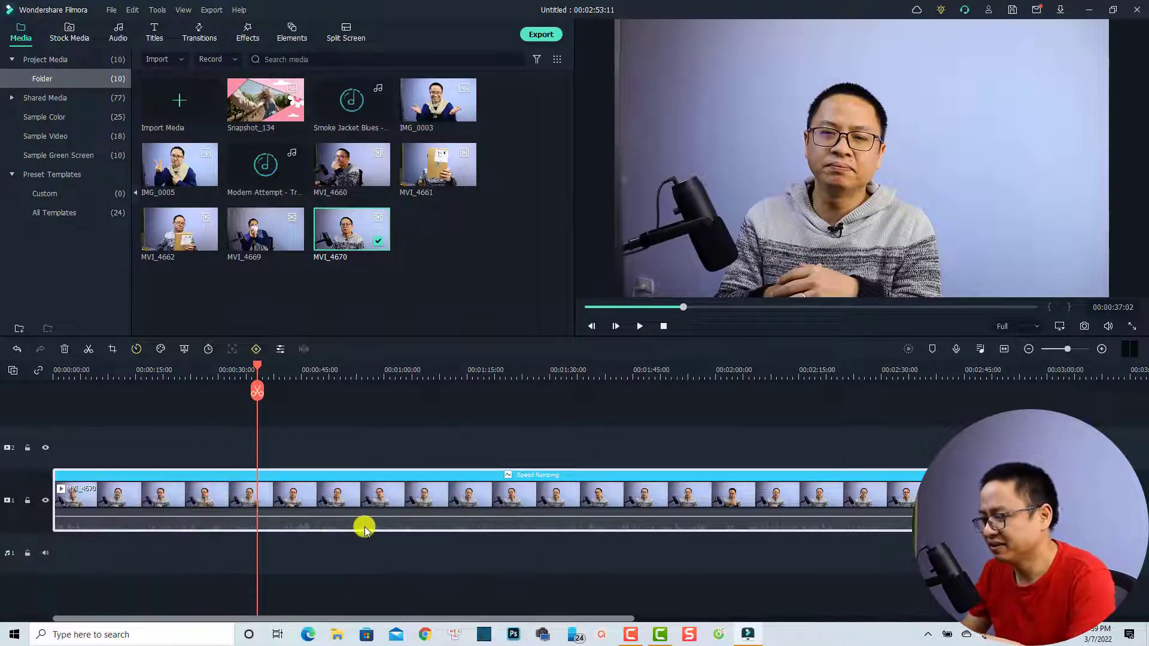
{"action": "key", "text": "Delete"}
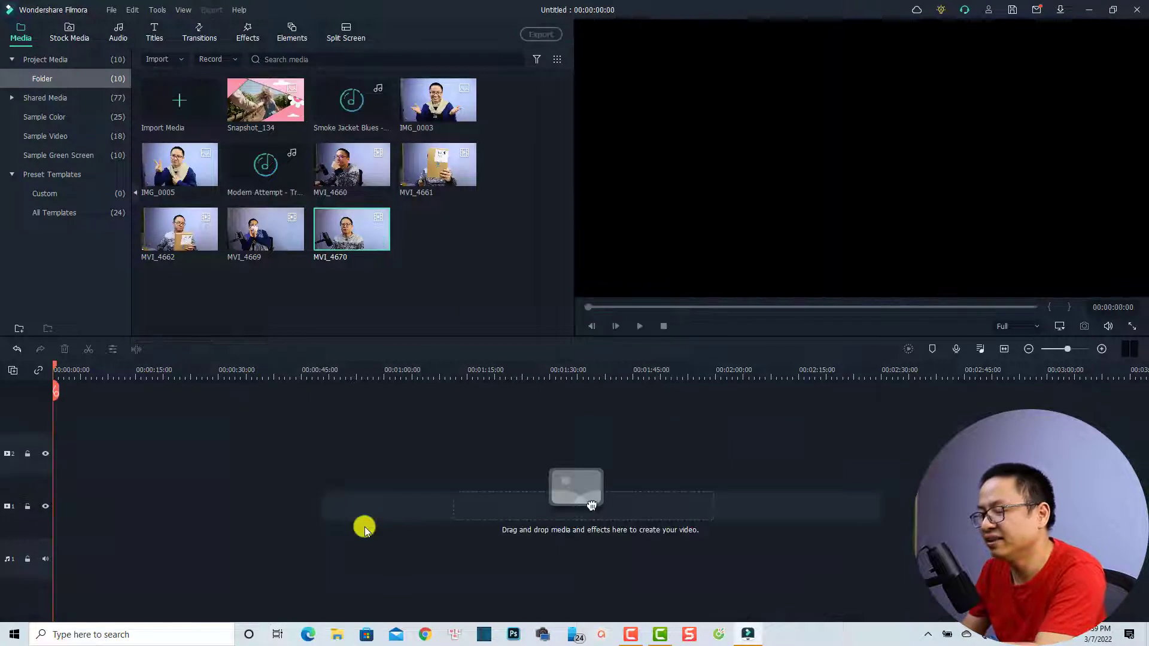
{"action": "left_click", "coordinate": [362, 177]}
{"action": "left_click", "coordinate": [410, 183], "text": "ctrl"}
{"action": "left_click_drag", "start_coordinate": [592, 506], "coordinate": [45, 535]}
- Split MVI_4660 at 00:01:30:16, delete its first part, fit the remaining clips to the timeline and place the playhead at 00:00:13:15
{"action": "left_click", "coordinate": [552, 386]}
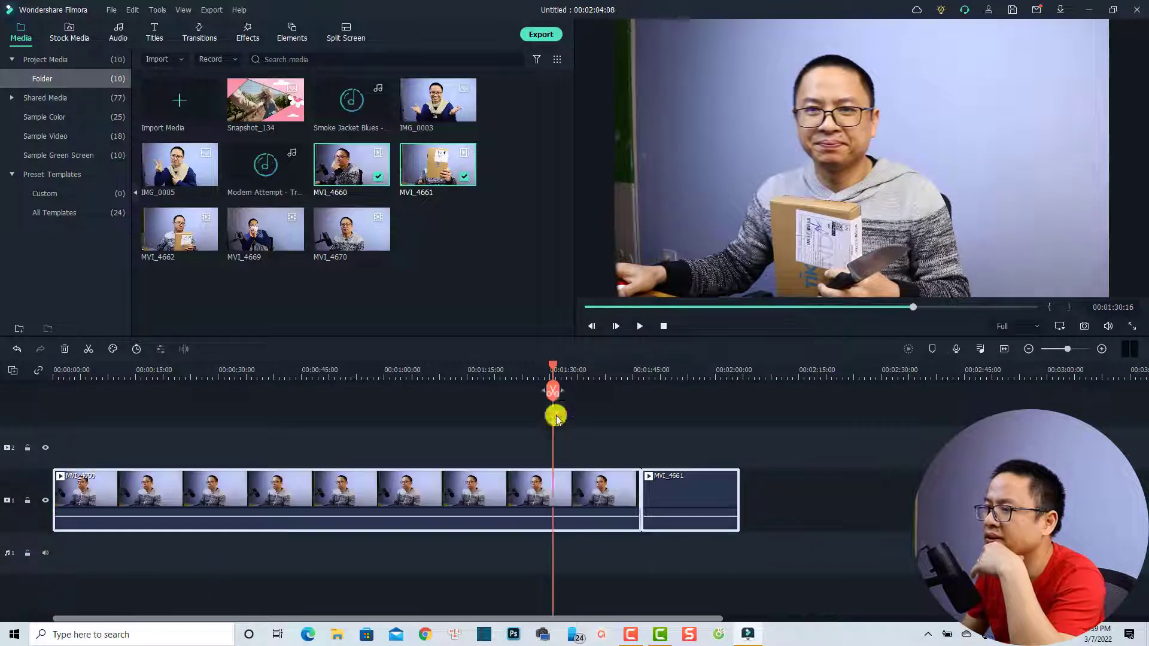
{"action": "left_click", "coordinate": [533, 507]}
{"action": "left_click", "coordinate": [552, 394]}
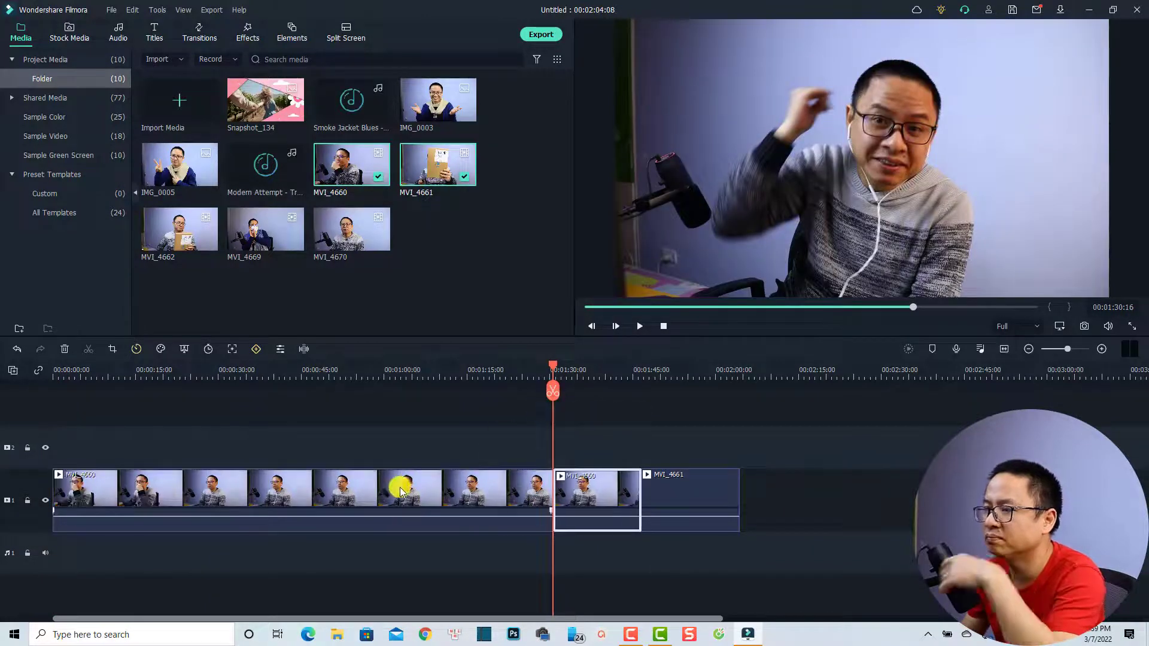
{"action": "left_click", "coordinate": [397, 482]}
{"action": "key", "text": "Delete"}
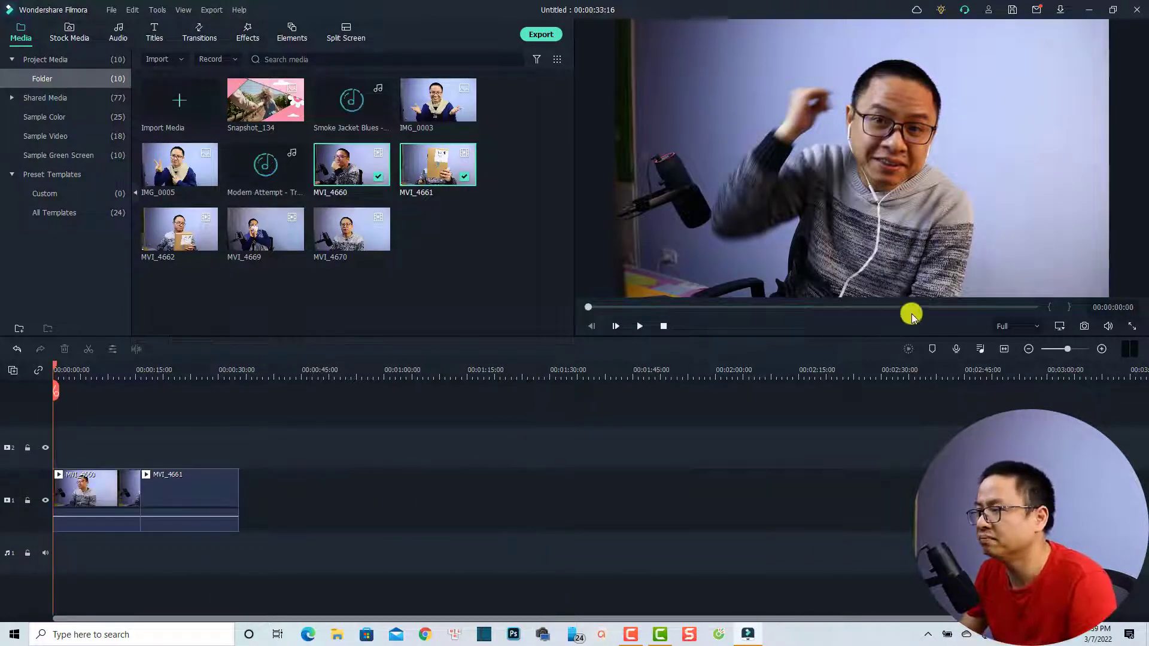
{"action": "left_click", "coordinate": [1004, 349]}
{"action": "left_click", "coordinate": [475, 392]}
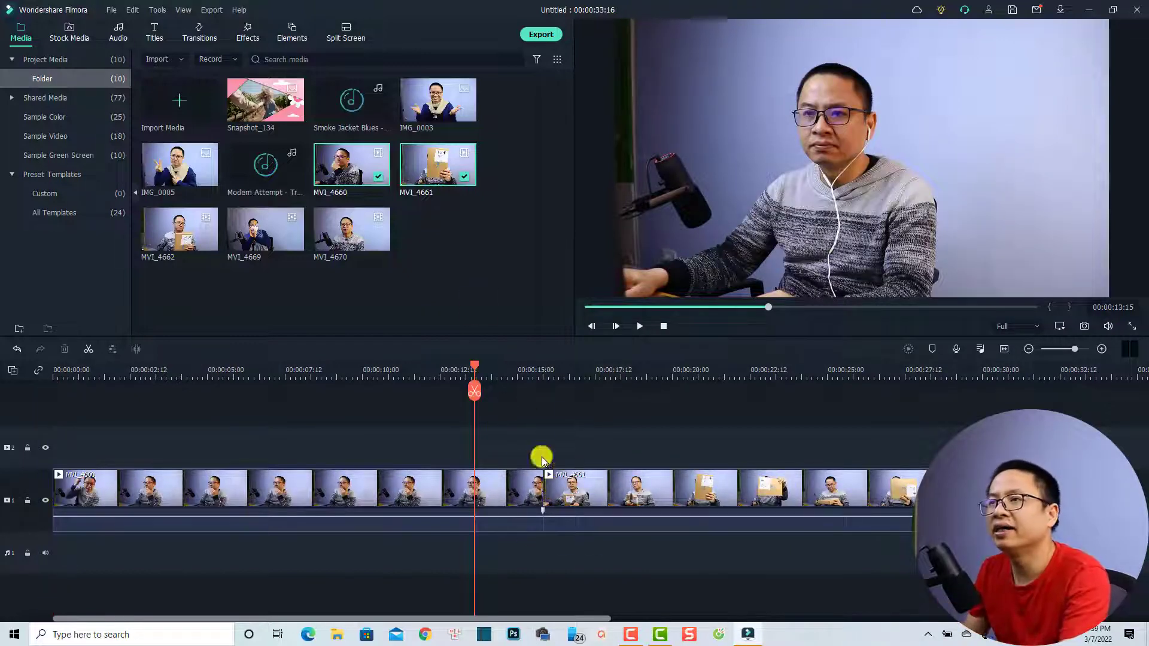
- Add the Dissolve transition from the Basic category at the cut between MVI_4660 and MVI_4661
{"action": "left_click", "coordinate": [191, 39]}
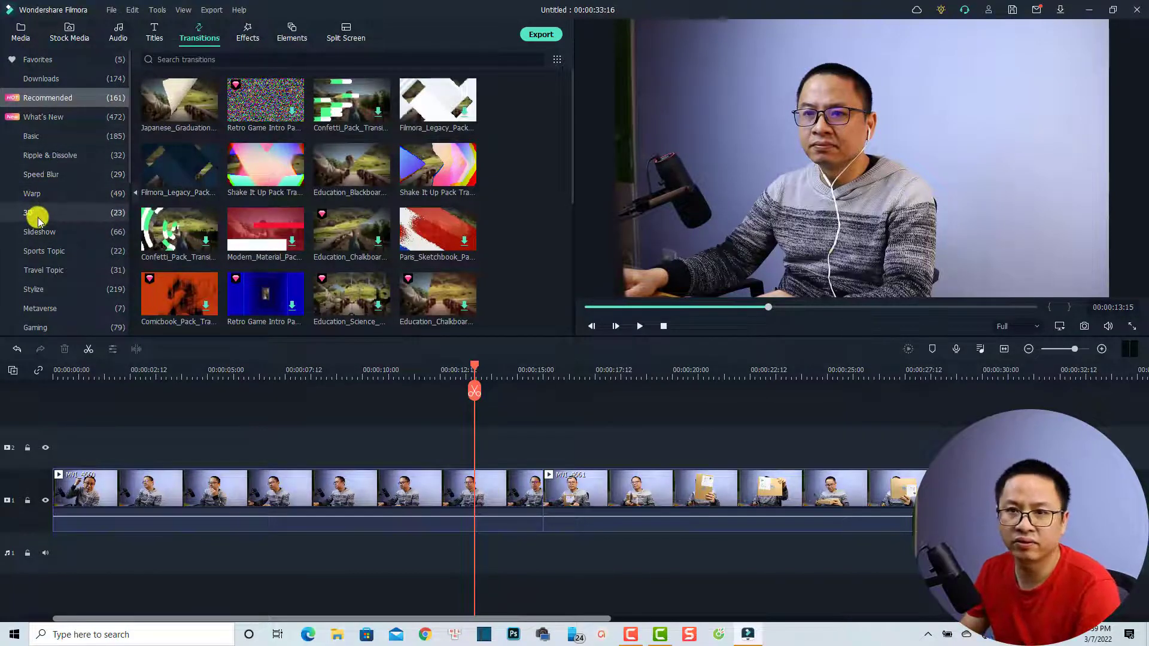
{"action": "left_click", "coordinate": [35, 136]}
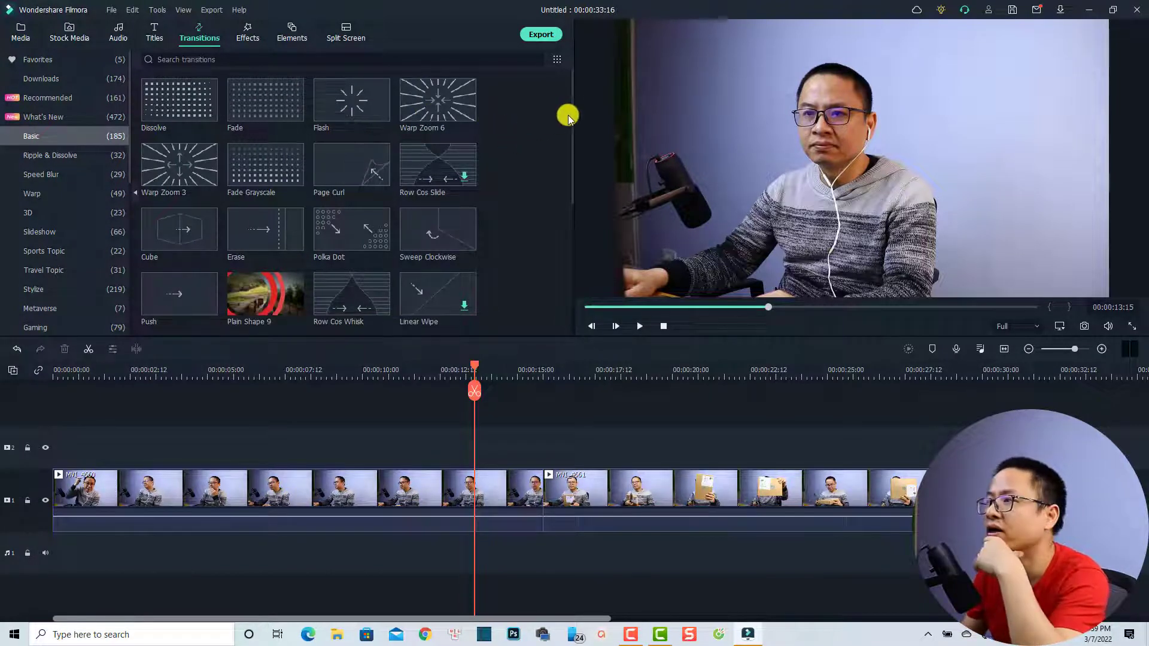
{"action": "mouse_move", "coordinate": [179, 117]}
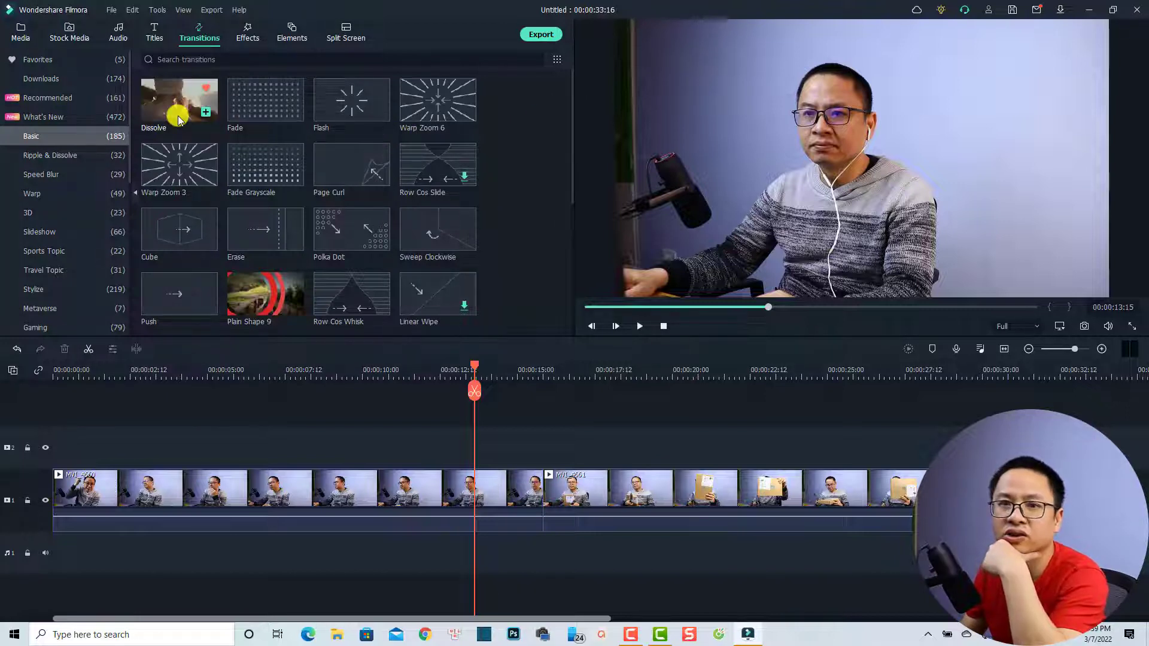
{"action": "left_click_drag", "start_coordinate": [173, 111], "coordinate": [436, 351]}
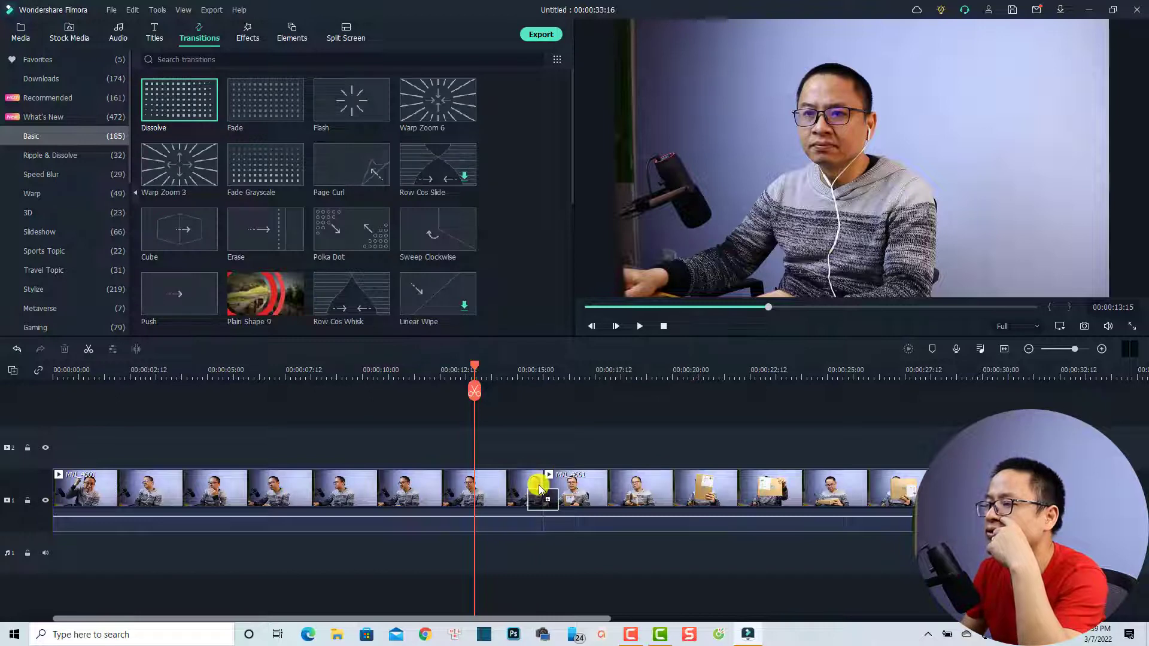
{"action": "left_click_drag", "start_coordinate": [539, 489], "coordinate": [542, 491]}
- Play the timeline from 00:00:15:04 across the Dissolve transition and stop at 00:00:17:10
{"action": "left_click", "coordinate": [523, 372]}
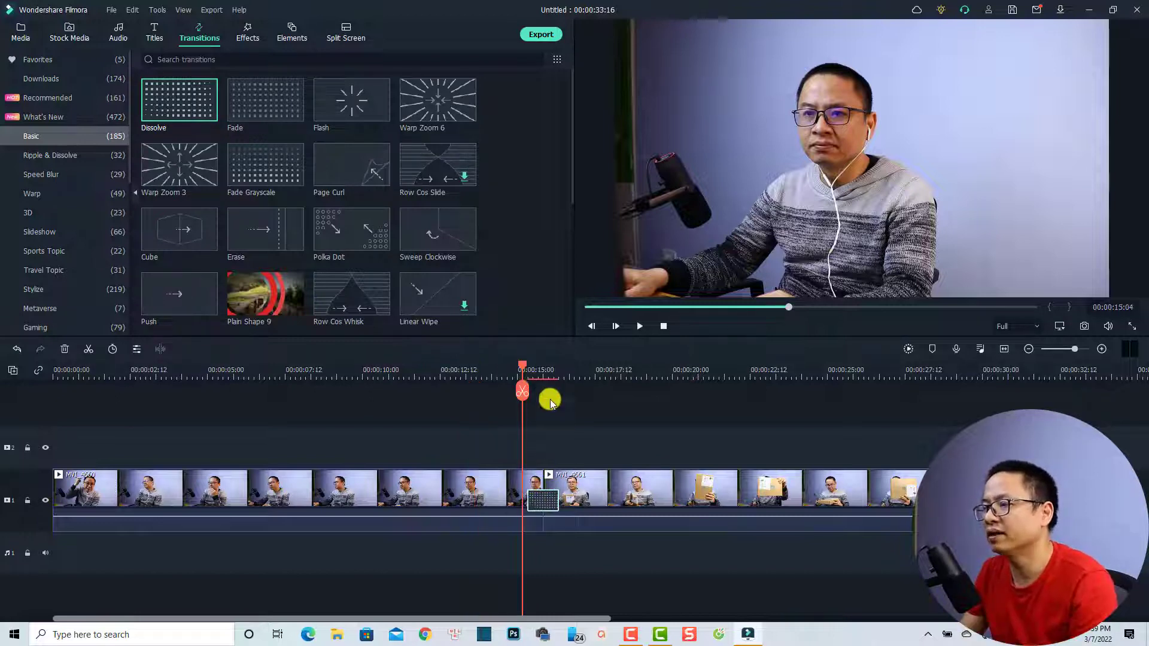
{"action": "left_click", "coordinate": [576, 428]}
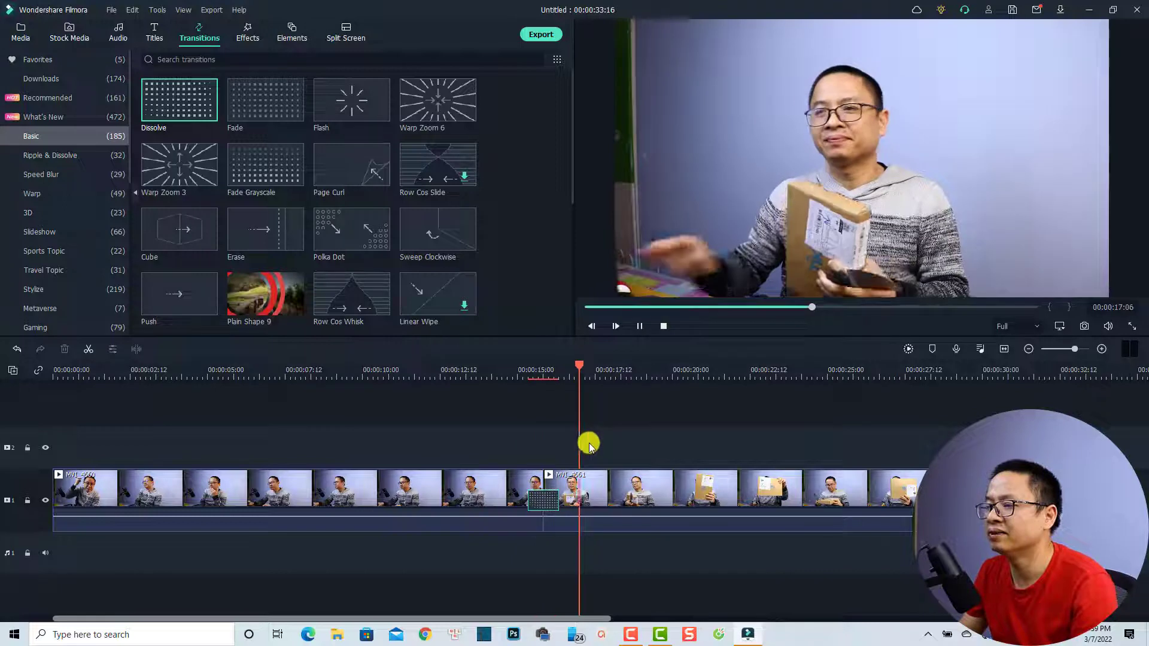
{"action": "key", "text": "space"}
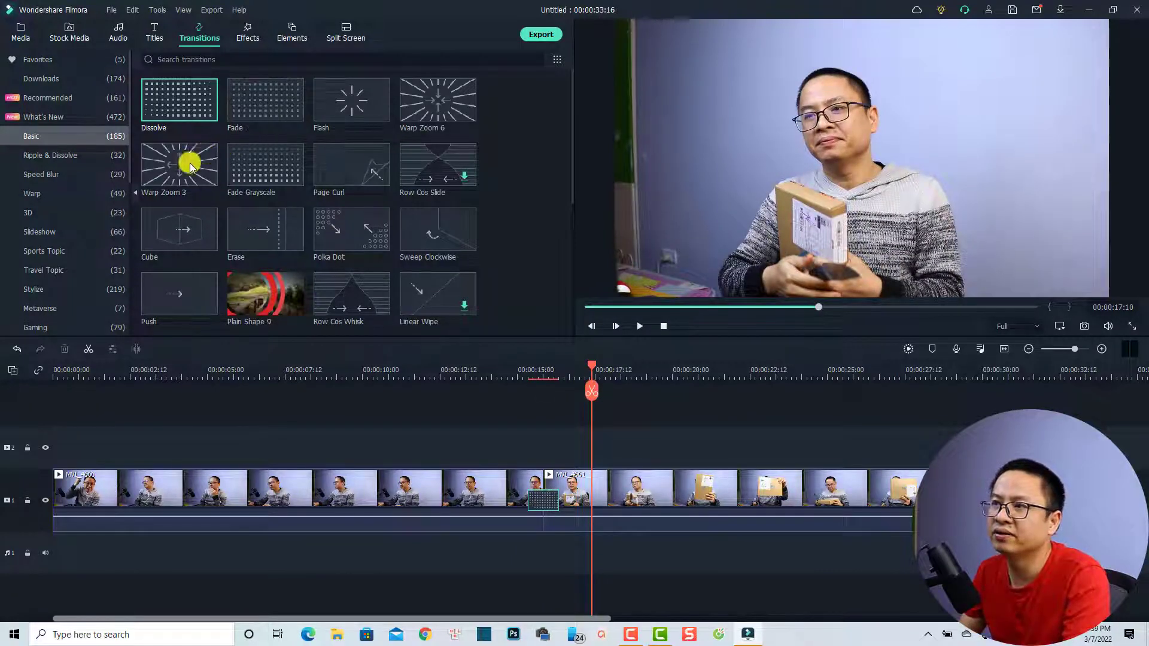
- Replace the Dissolve between MVI_4660 and MVI_4661 with the Warp Zoom 3 transition and play across it from 00:00:14:23
{"action": "mouse_move", "coordinate": [173, 175]}
{"action": "left_click_drag", "start_coordinate": [173, 179], "coordinate": [552, 500]}
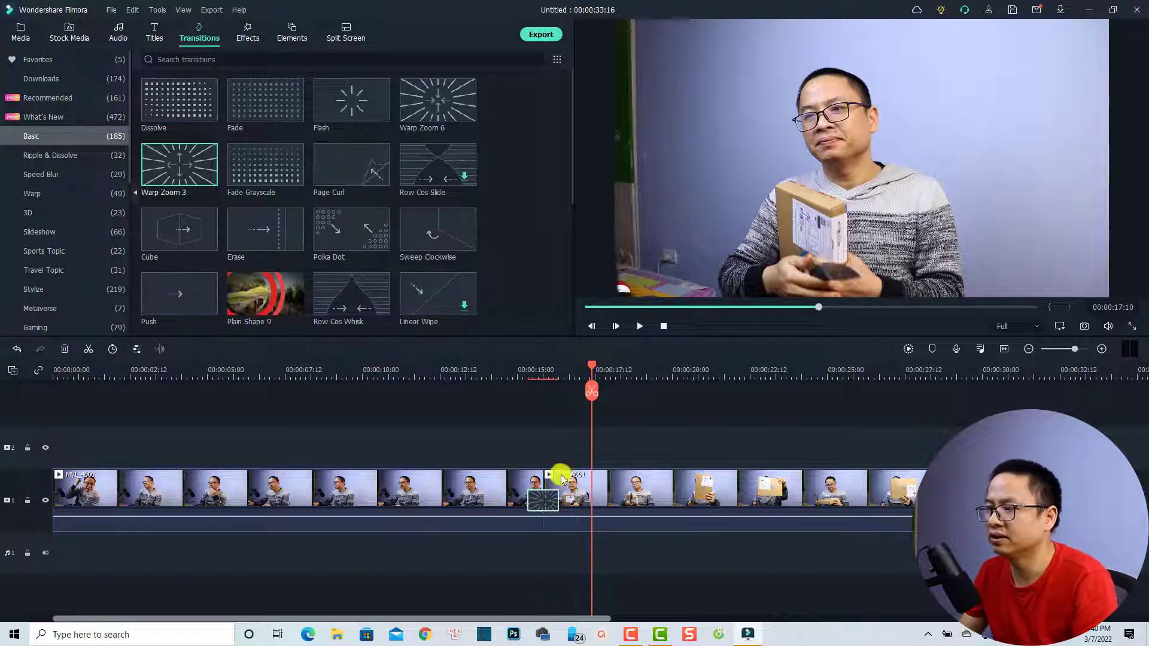
{"action": "left_click", "coordinate": [516, 369]}
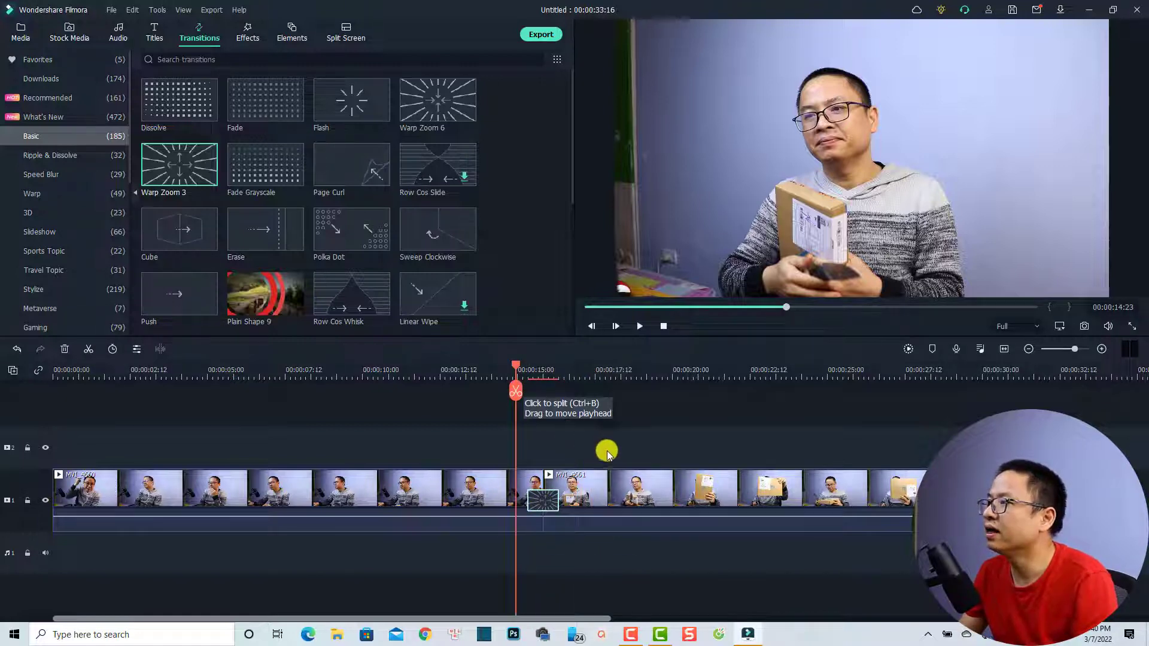
{"action": "key", "text": "space"}
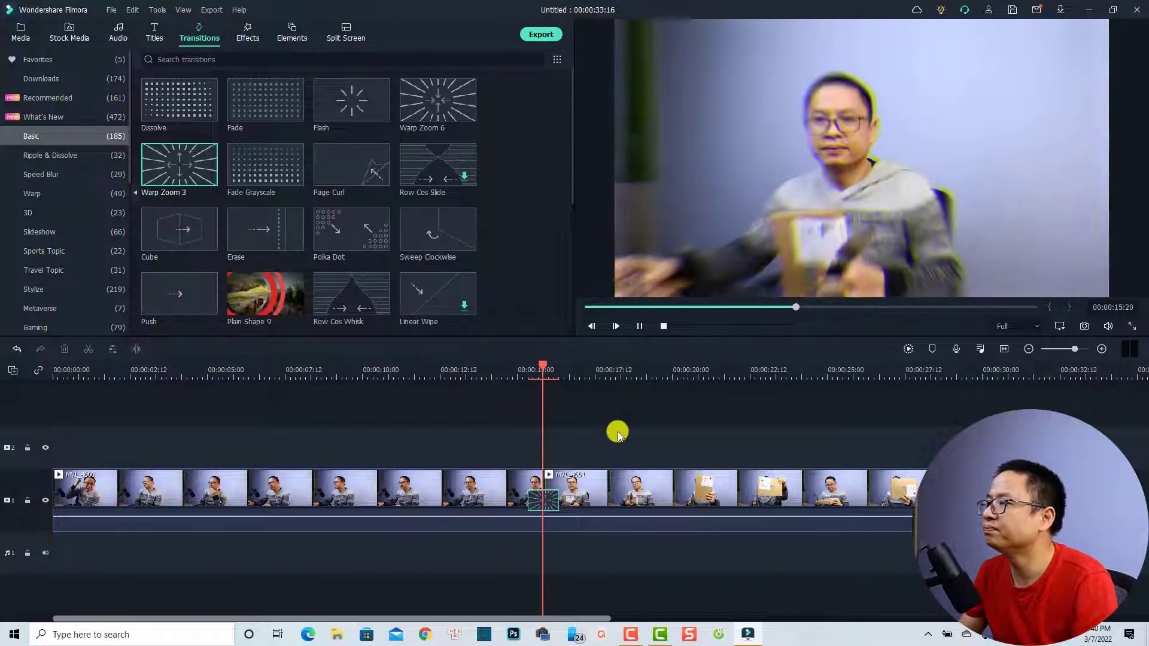
{"action": "key", "text": "space"}
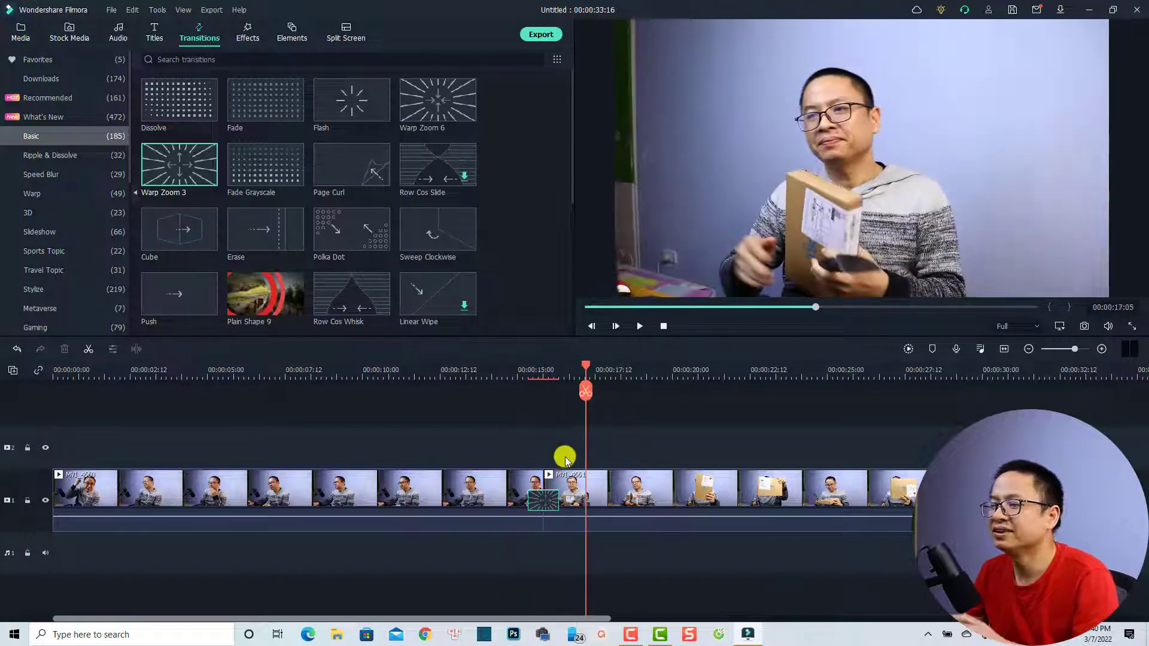
- Set the Warp Zoom 3 transition's duration to 00:00:02:00
{"action": "double_click", "coordinate": [540, 503]}
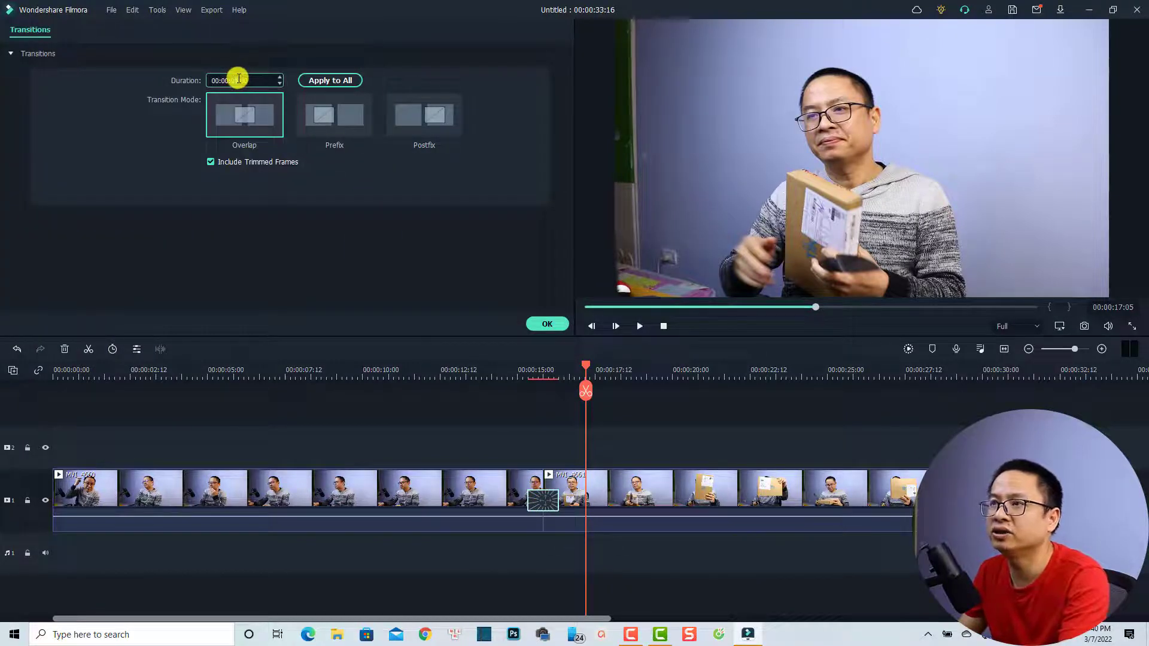
{"action": "type", "text": "2:00"}
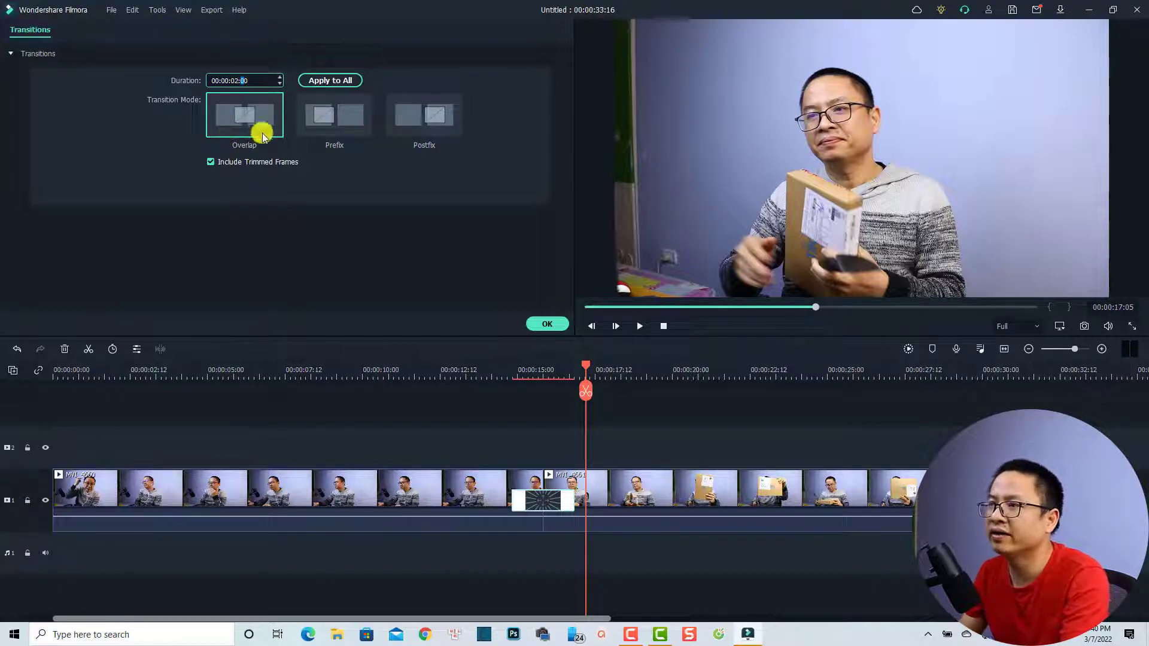
{"action": "left_click", "coordinate": [547, 327]}
- Play the timeline from 00:00:14:01 across the lengthened Warp Zoom 3 transition and stop at 00:00:17:20
{"action": "left_click", "coordinate": [488, 376]}
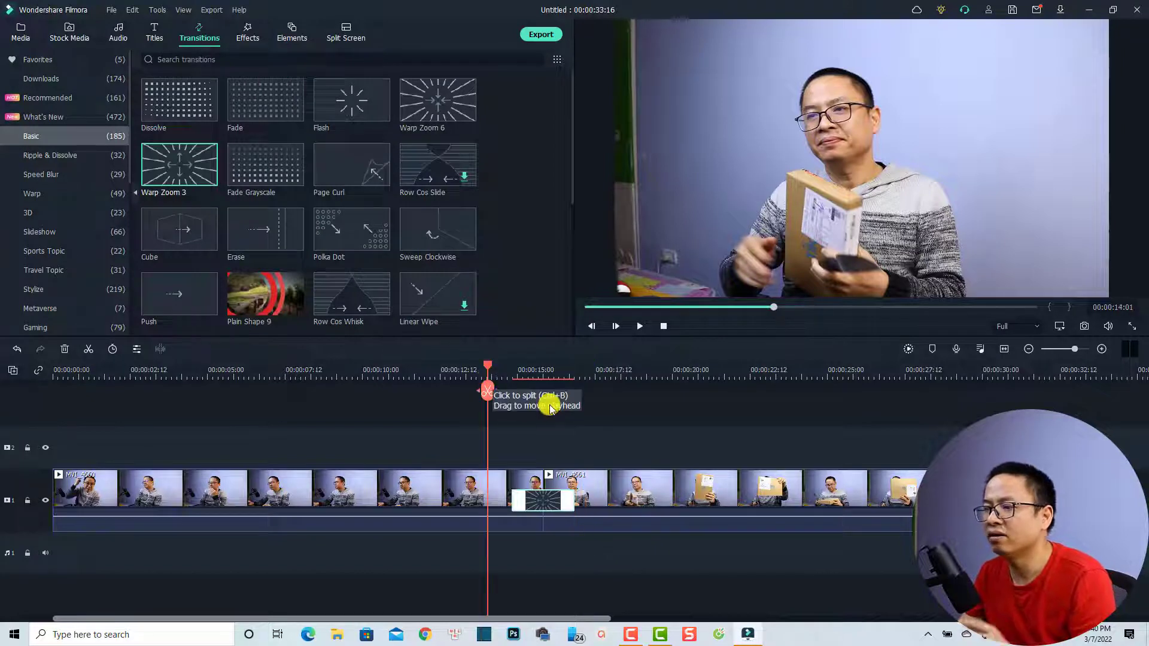
{"action": "left_click", "coordinate": [618, 412]}
{"action": "key", "text": "space"}
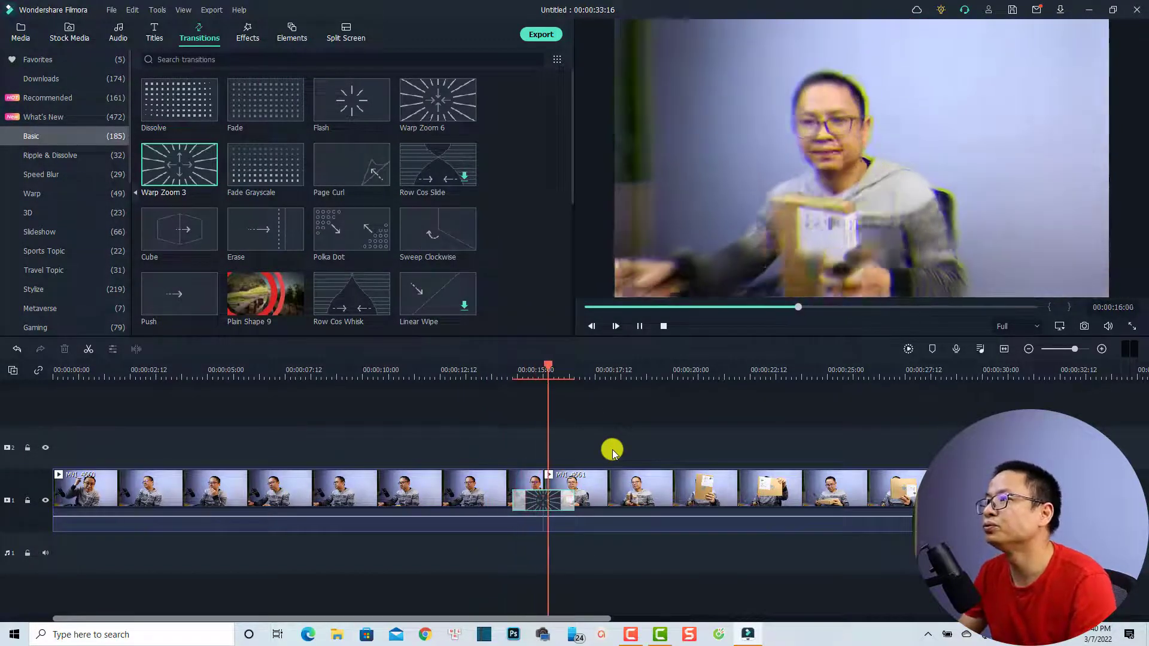
{"action": "key", "text": "space"}
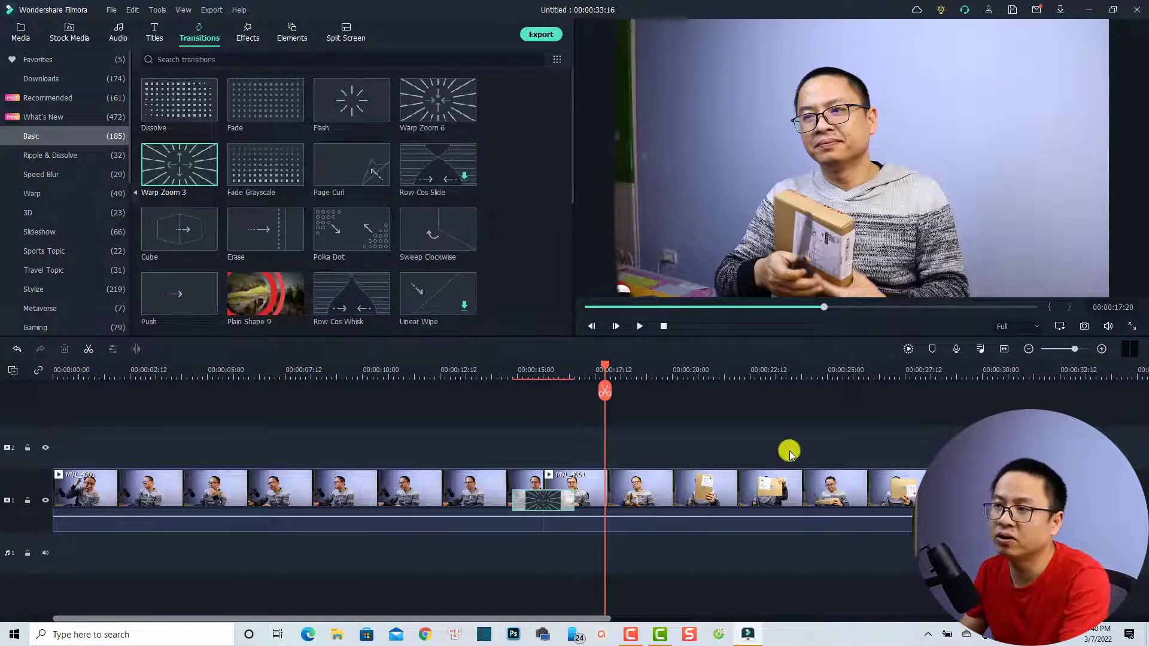
- Add the Plain Shape 9 transition at the start of MVI_4660 and Row Cos Whisk at the end of the last clip
{"action": "mouse_move", "coordinate": [259, 310]}
{"action": "left_click_drag", "start_coordinate": [259, 309], "coordinate": [94, 483]}
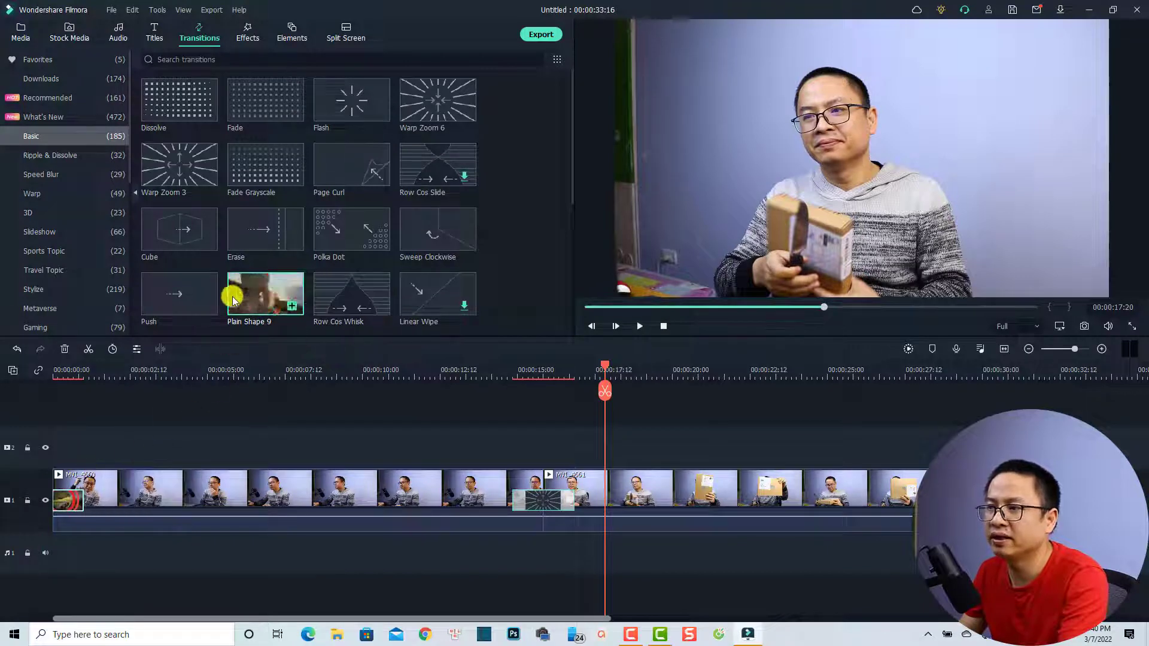
{"action": "left_click_drag", "start_coordinate": [348, 307], "coordinate": [1095, 491]}
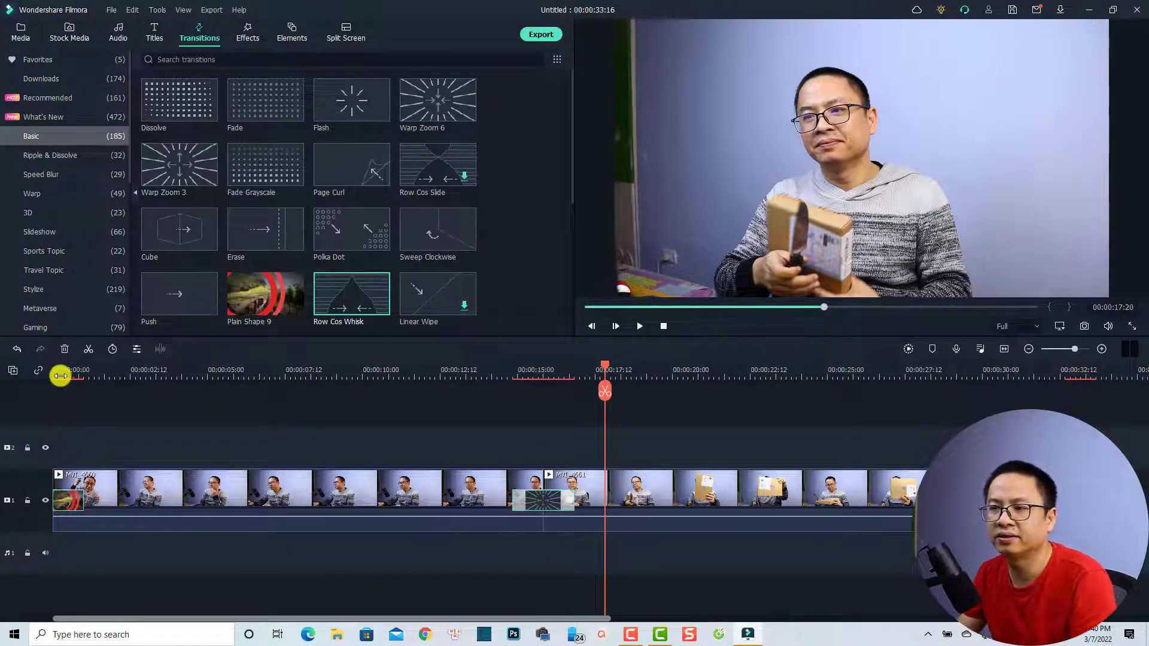
- Play the opening transition from 00:00:00:00 to 00:00:01:16, and the closing transition from 00:00:32:03 to the end
{"action": "mouse_move", "coordinate": [60, 375]}
{"action": "left_mouse_down"}
{"action": "mouse_move", "coordinate": [57, 362]}
{"action": "mouse_move", "coordinate": [46, 366]}
{"action": "left_mouse_up"}
{"action": "key", "text": "space"}
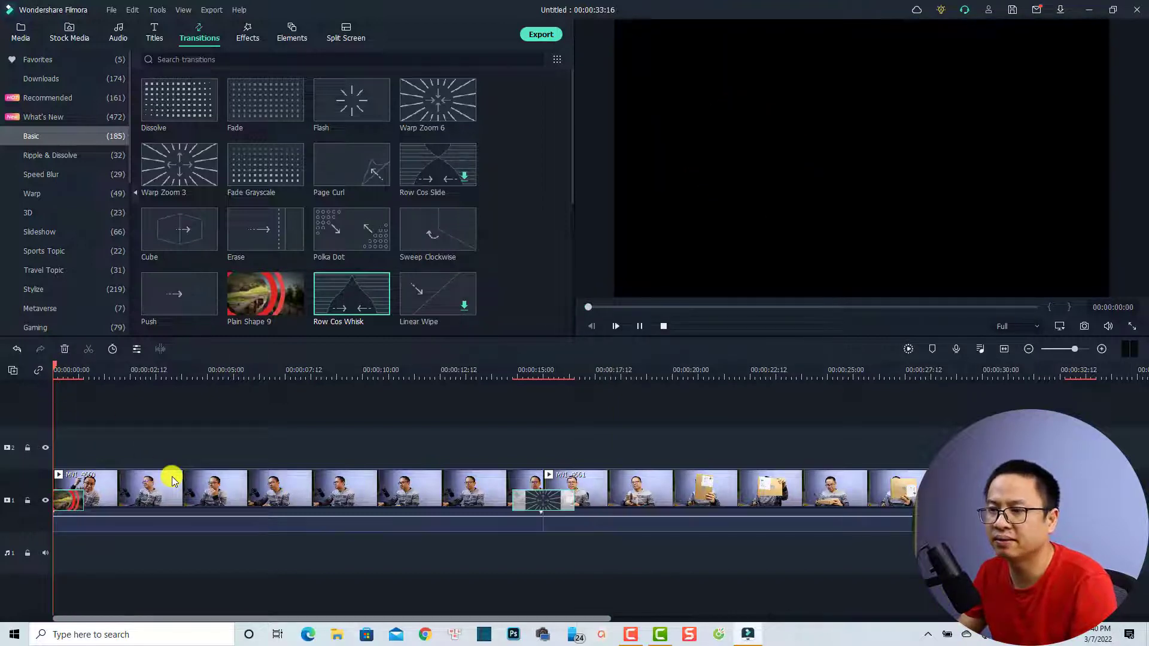
{"action": "key", "text": "space"}
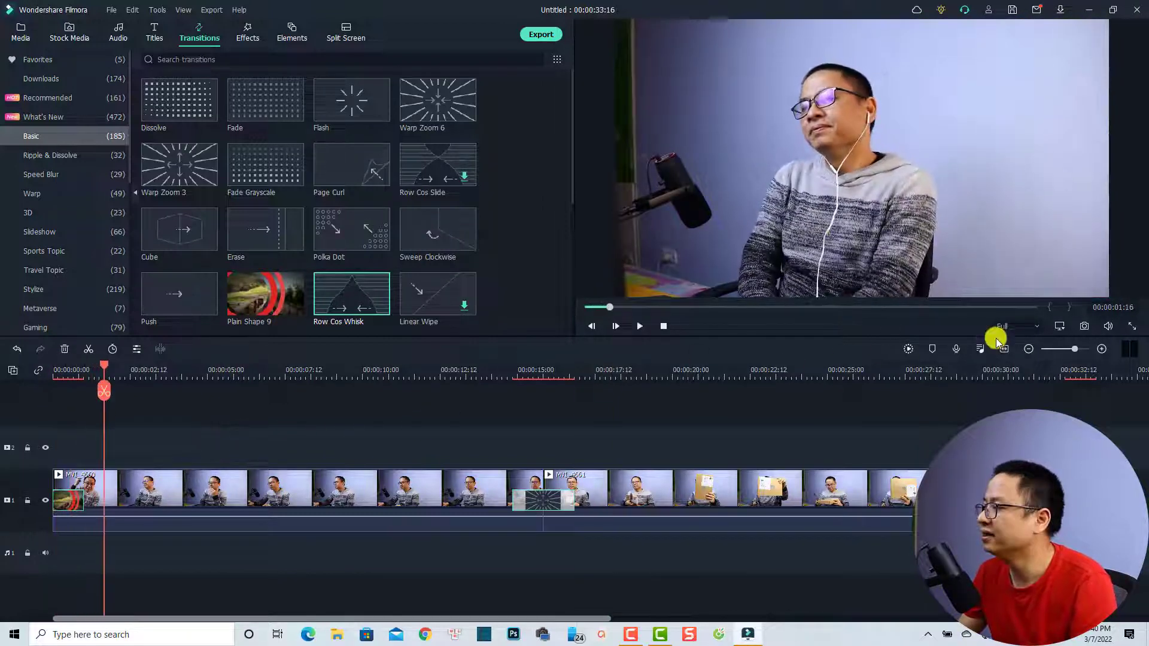
{"action": "left_click", "coordinate": [1047, 372]}
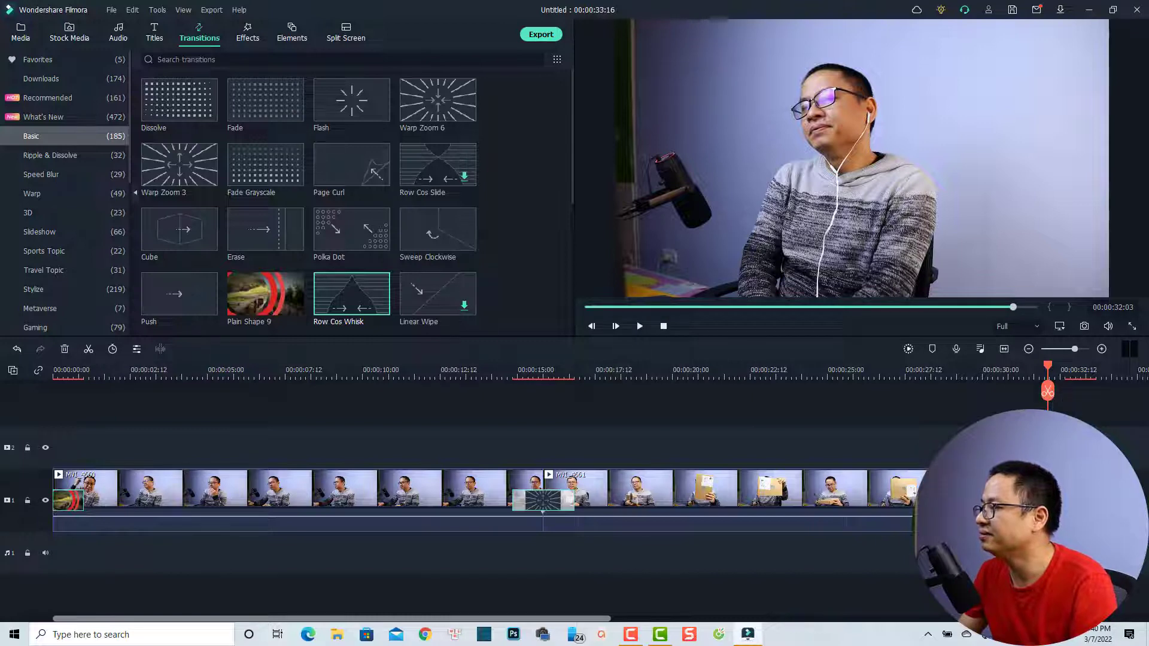
{"action": "key", "text": "space"}
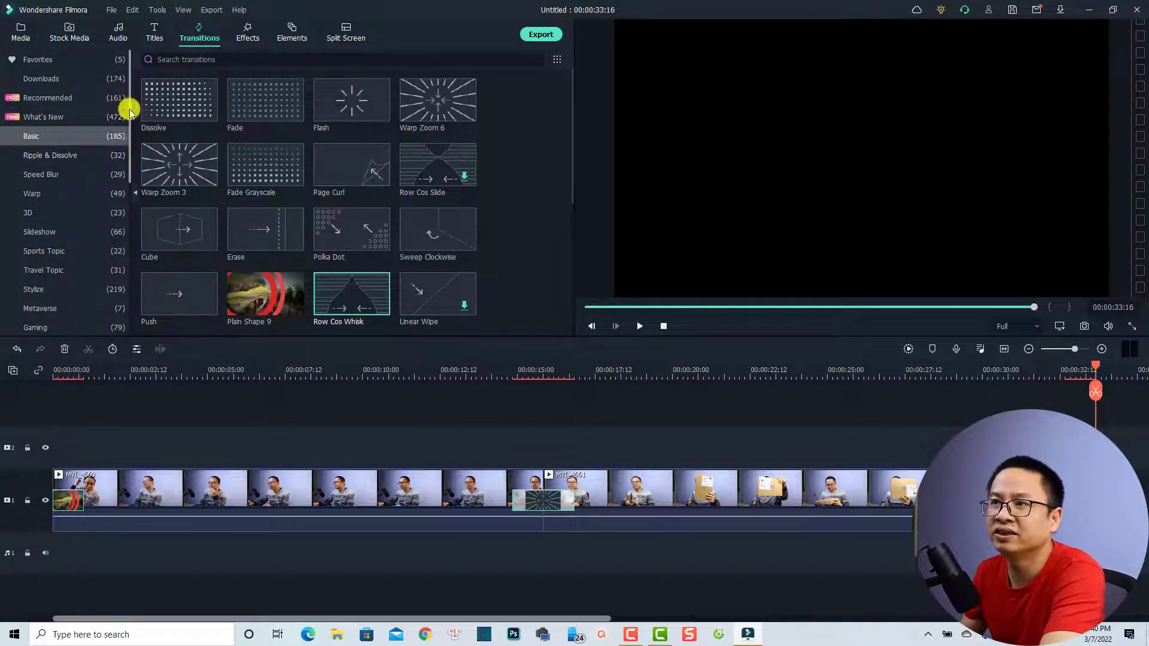
- View the Slideshow category of transitions and switch to the Effects library
{"action": "left_click_drag", "start_coordinate": [129, 110], "coordinate": [119, 146]}
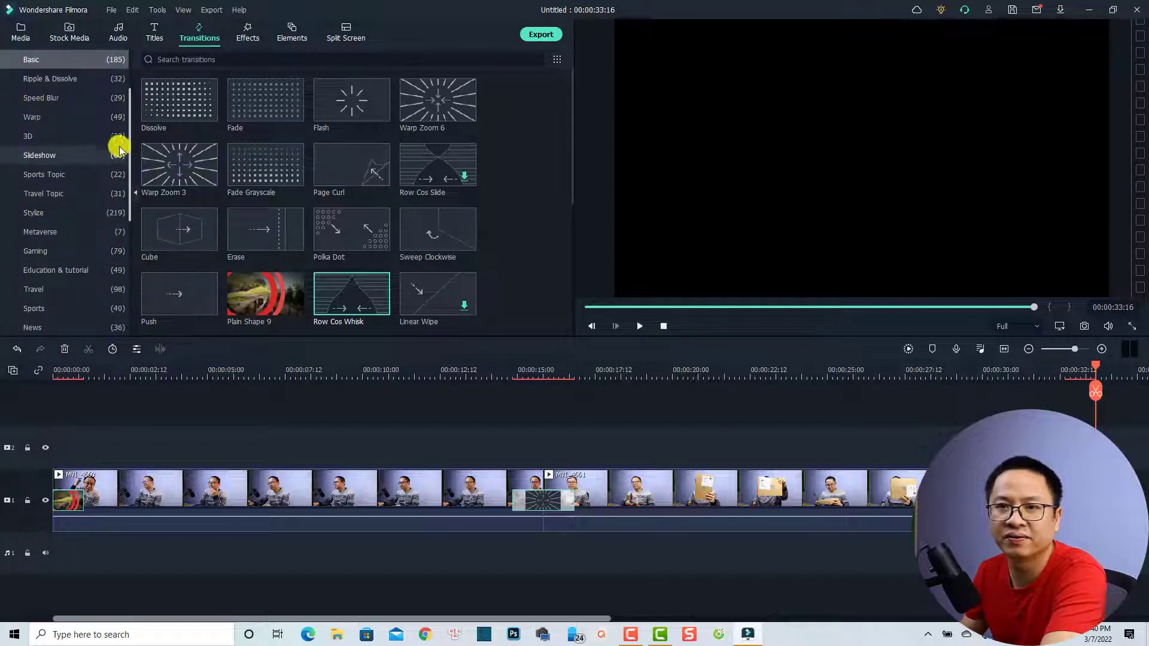
{"action": "left_click", "coordinate": [49, 158]}
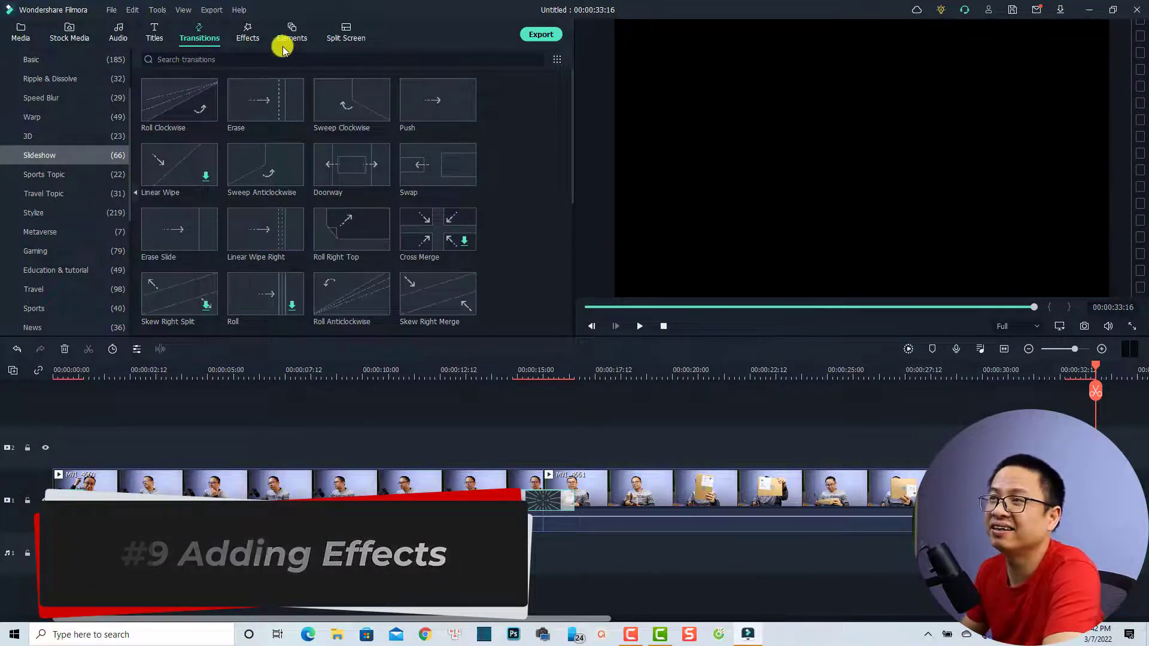
{"action": "left_click", "coordinate": [247, 38]}
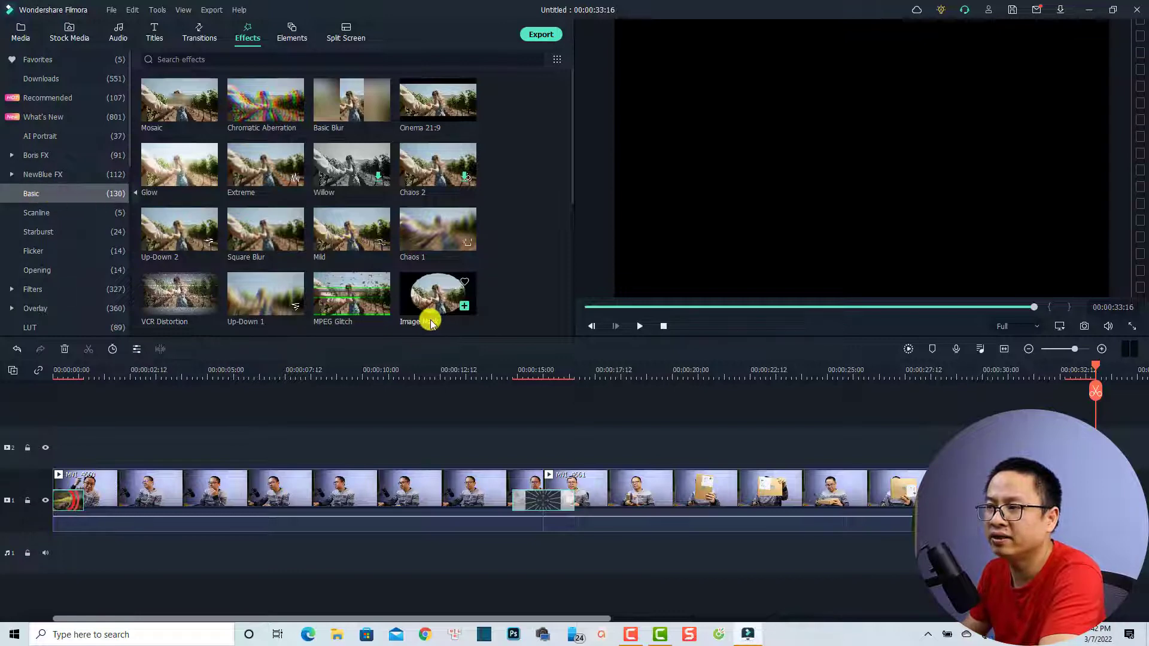
- Place the Image Mask effect on track 2 above MVI_4660 near 00:00:05:00, play it, and delete it
{"action": "left_click", "coordinate": [218, 366]}
{"action": "left_click", "coordinate": [238, 476]}
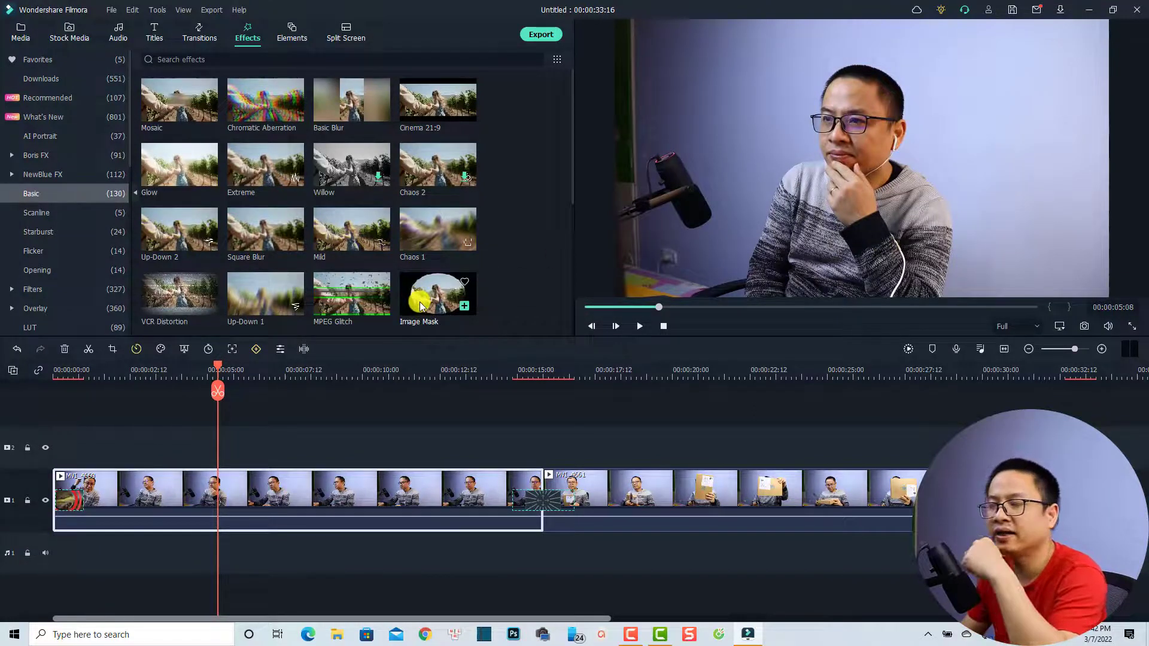
{"action": "left_click_drag", "start_coordinate": [409, 317], "coordinate": [199, 444]}
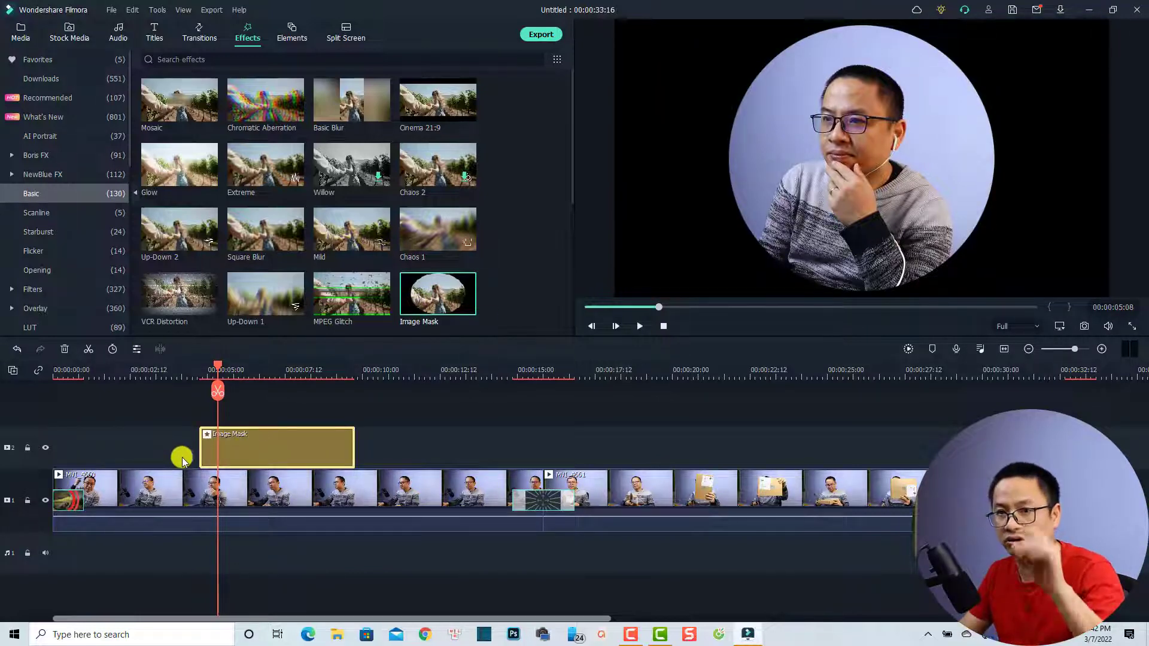
{"action": "key", "text": "space"}
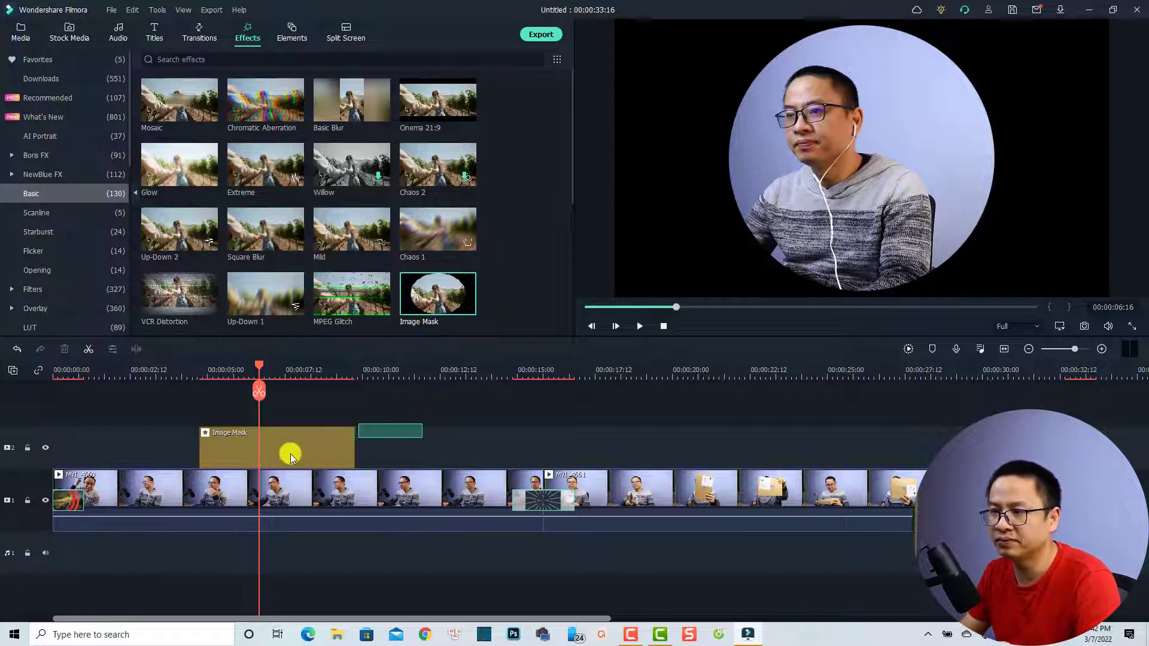
{"action": "key", "text": "Delete"}
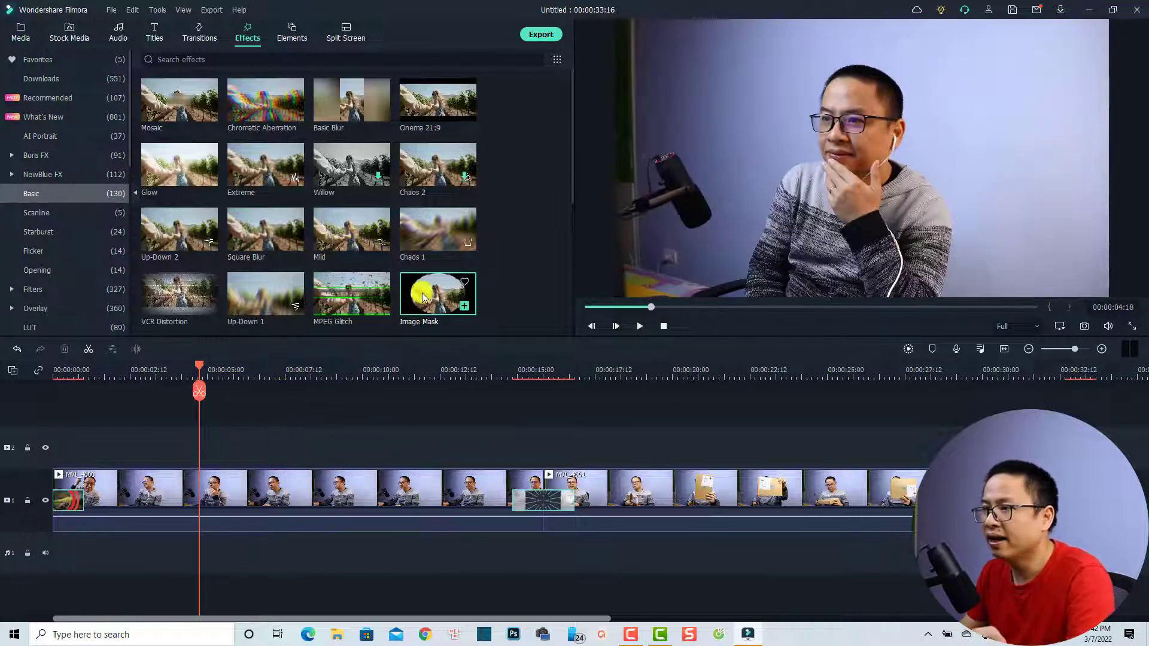
- Apply the Image Mask effect directly to MVI_4660, and add and play the Up-Down 1 effect on track 2 at 00:00:04:18
{"action": "left_click_drag", "start_coordinate": [418, 308], "coordinate": [212, 503]}
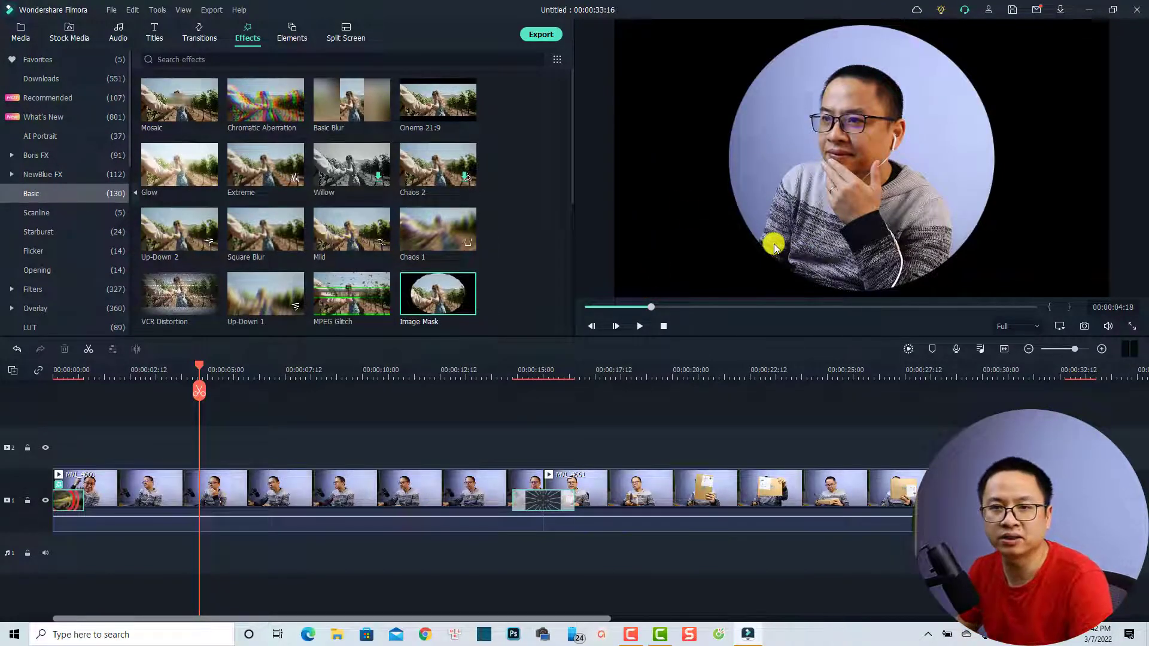
{"action": "left_click", "coordinate": [249, 482]}
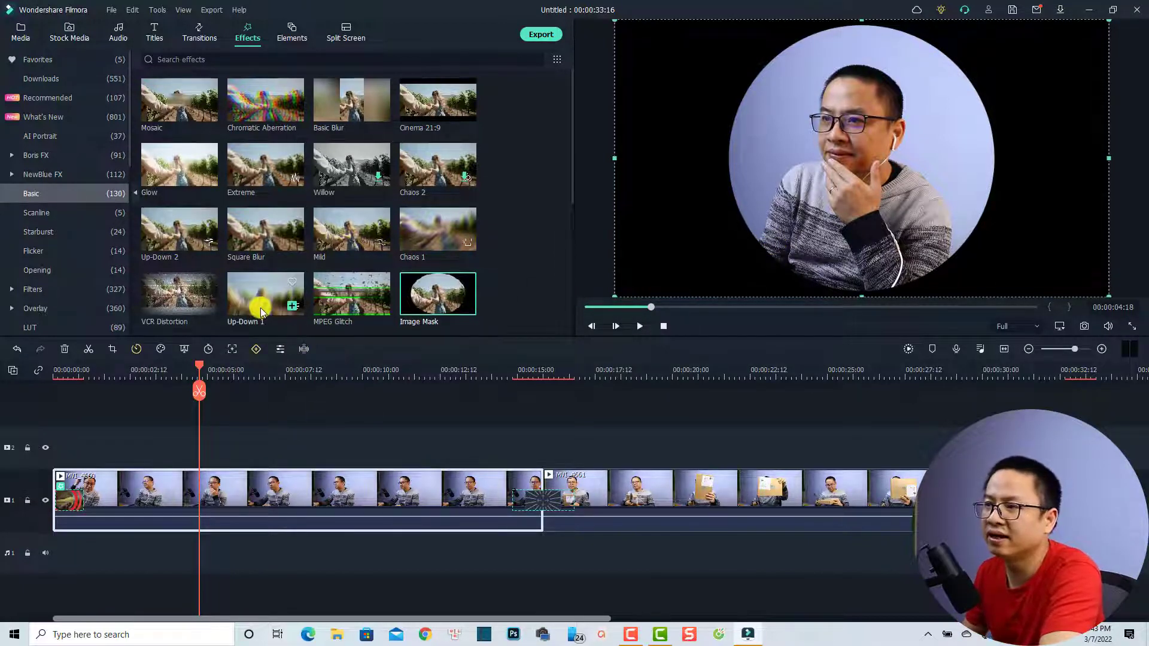
{"action": "left_click_drag", "start_coordinate": [261, 311], "coordinate": [197, 458]}
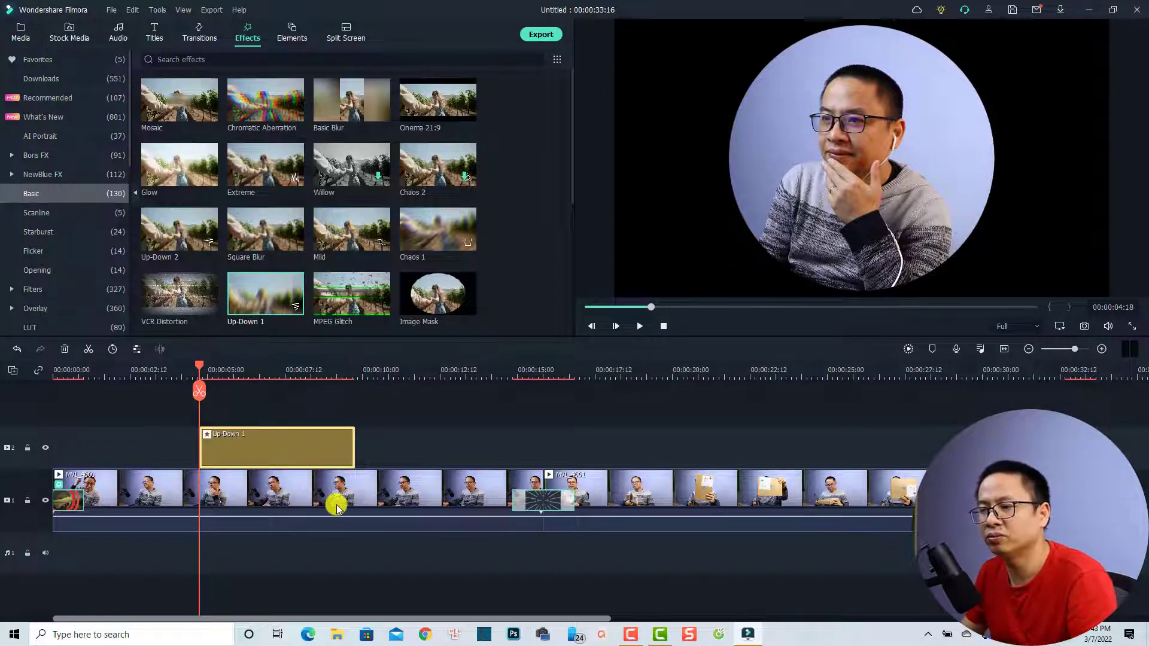
{"action": "key", "text": "space"}
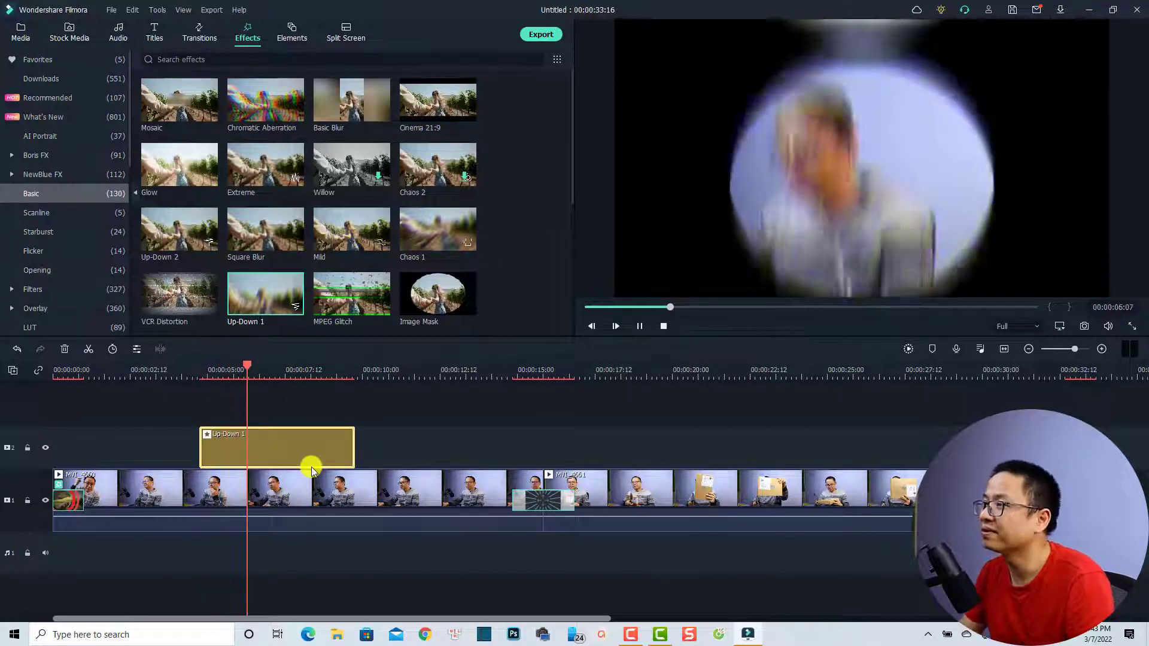
- Set the Up-Down 1 effect's Frequency to 327.08, Position X to 0.22 and Position Y to 0.29
{"action": "double_click", "coordinate": [280, 462]}
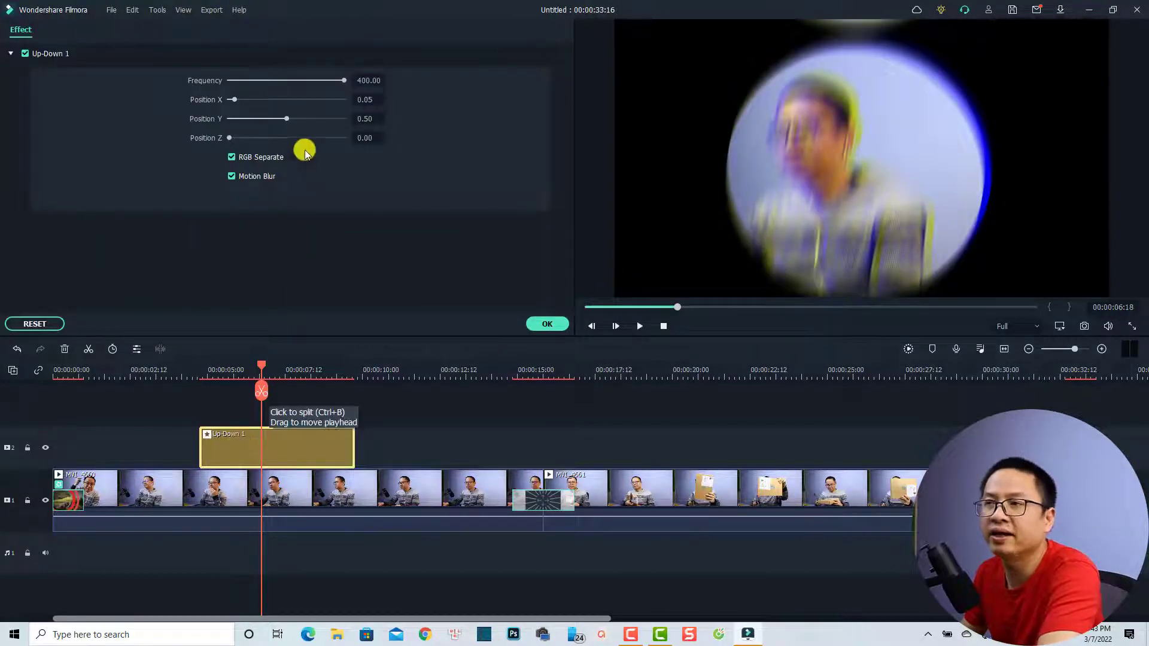
{"action": "left_click", "coordinate": [342, 80]}
{"action": "left_click_drag", "start_coordinate": [289, 82], "coordinate": [323, 89]}
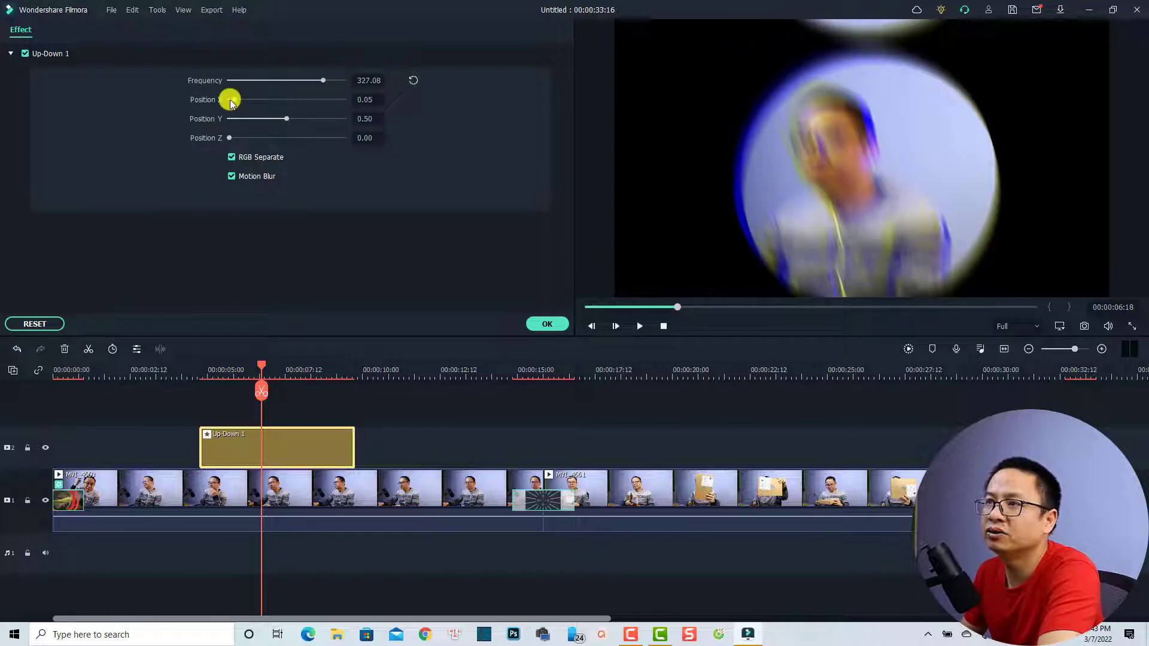
{"action": "left_click_drag", "start_coordinate": [230, 101], "coordinate": [262, 119]}
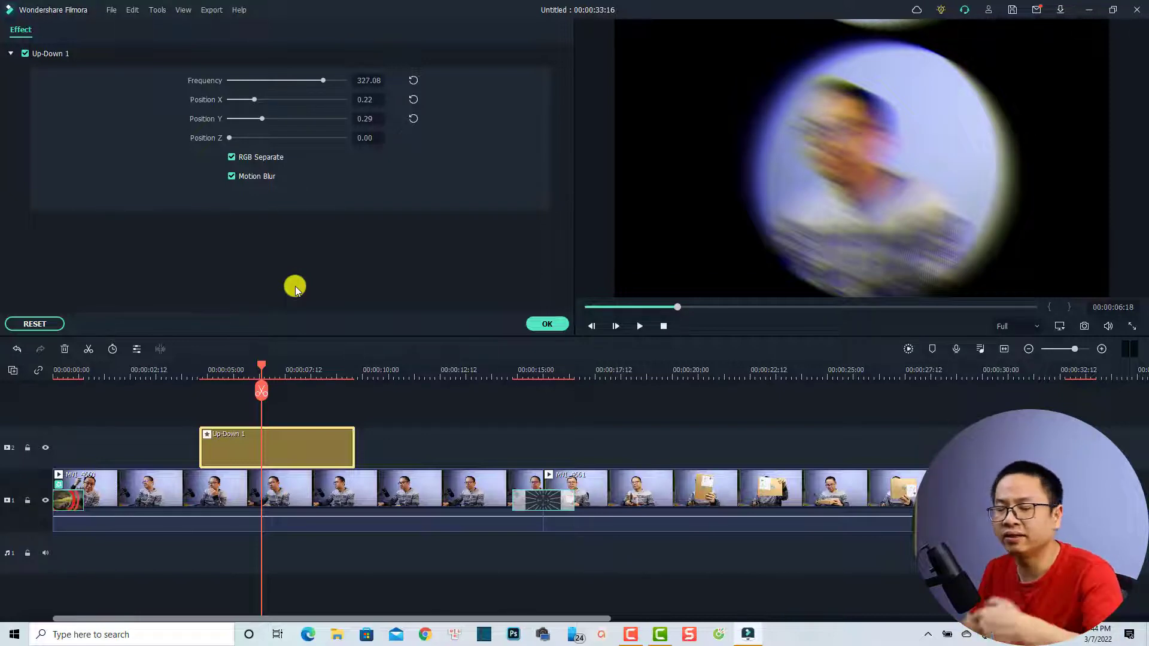
{"action": "left_click", "coordinate": [552, 324]}
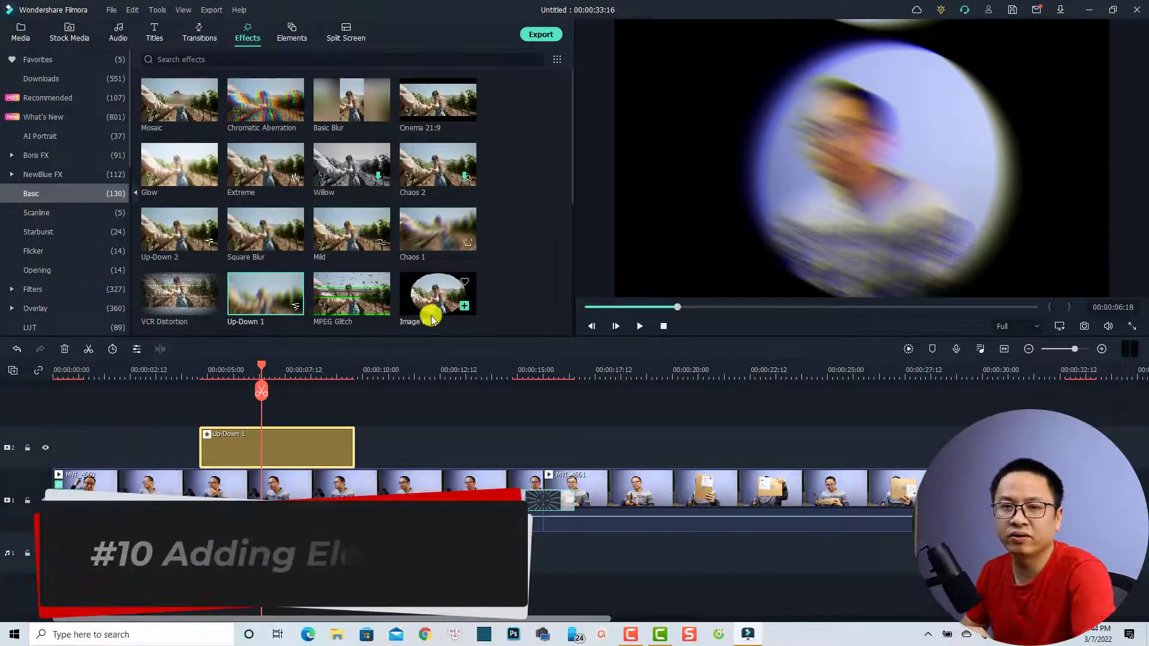
- Preview the Yellow Energy element from the Basic category and place it on track 2 at about the 12-second mark
{"action": "left_click", "coordinate": [285, 38]}
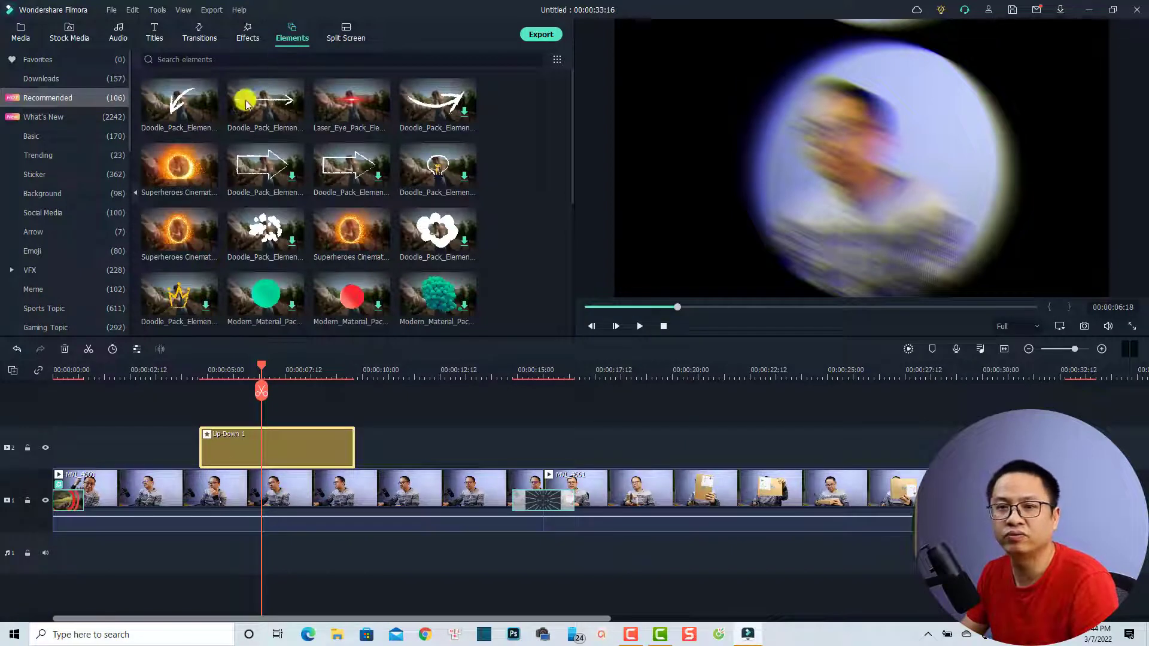
{"action": "left_click", "coordinate": [33, 137]}
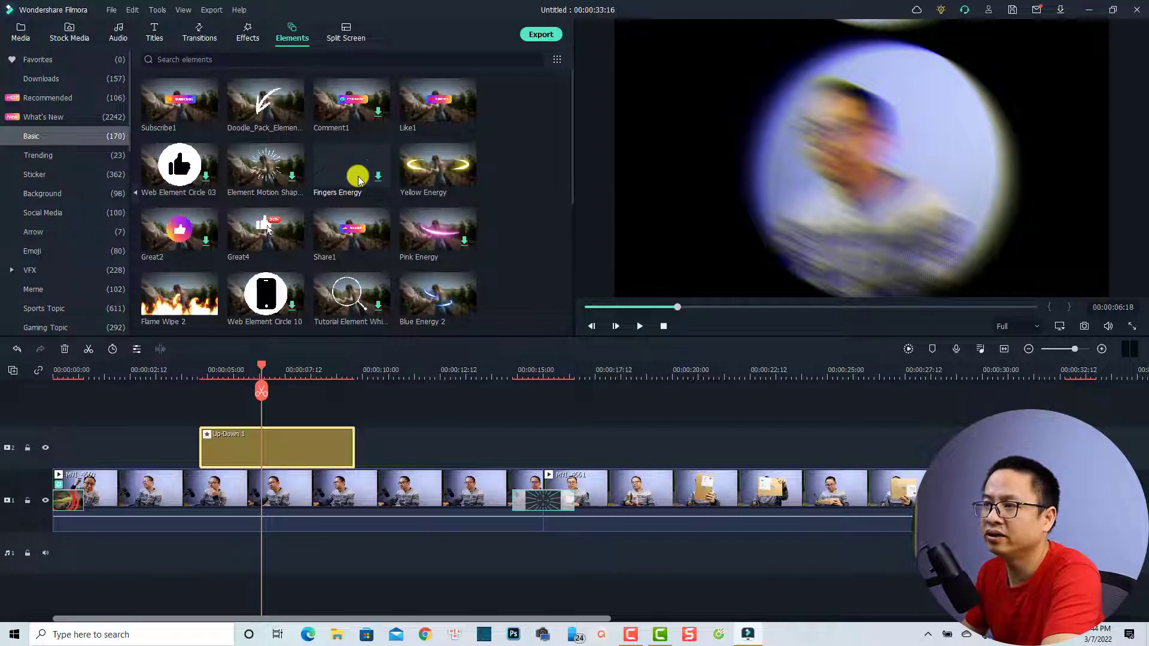
{"action": "left_click", "coordinate": [418, 182]}
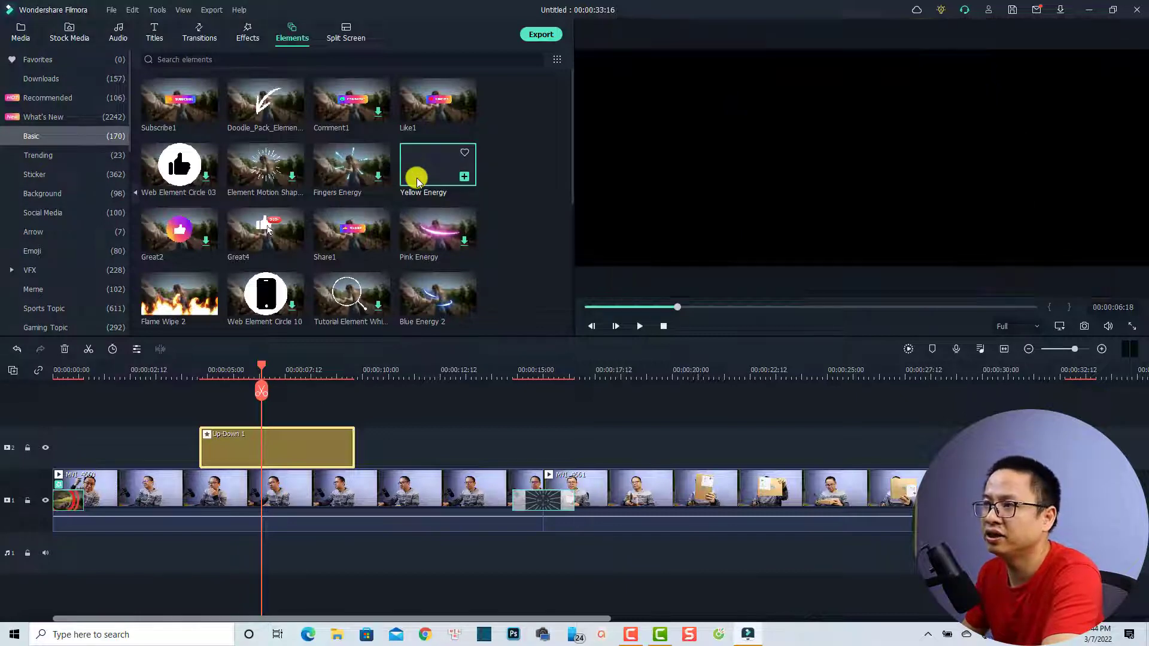
{"action": "left_click_drag", "start_coordinate": [417, 181], "coordinate": [439, 444]}
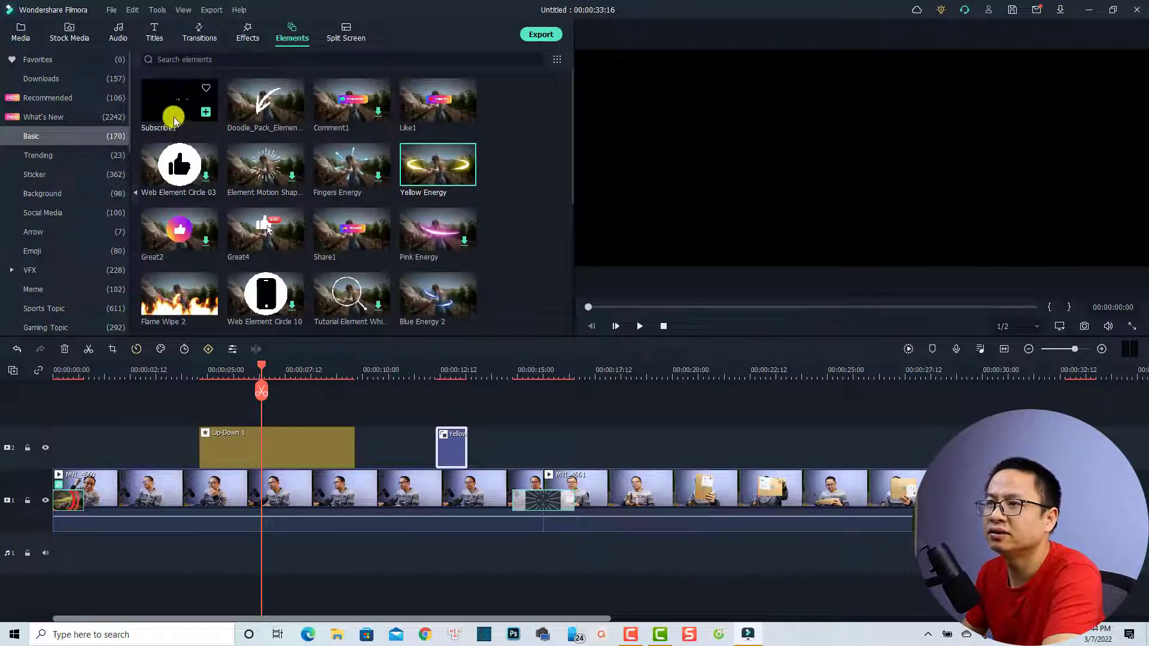
- Place the Subscribe1 element on track 3 above Yellow Energy and play across it, stopping at 00:00:13:19
{"action": "left_click_drag", "start_coordinate": [172, 116], "coordinate": [413, 422]}
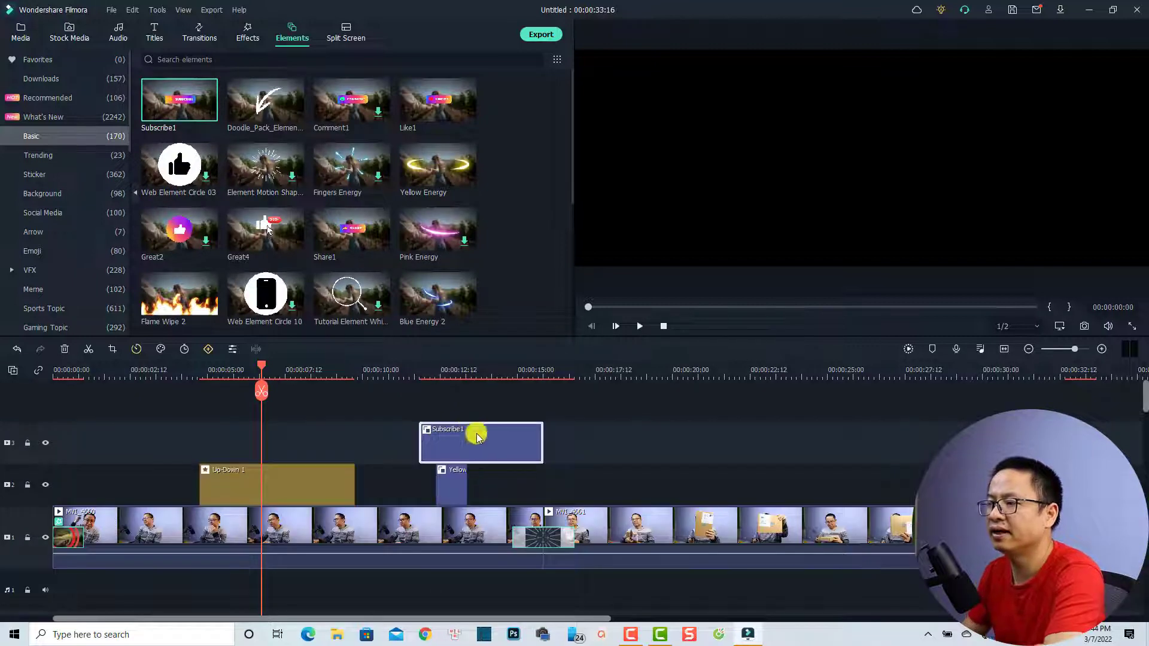
{"action": "left_click", "coordinate": [411, 370]}
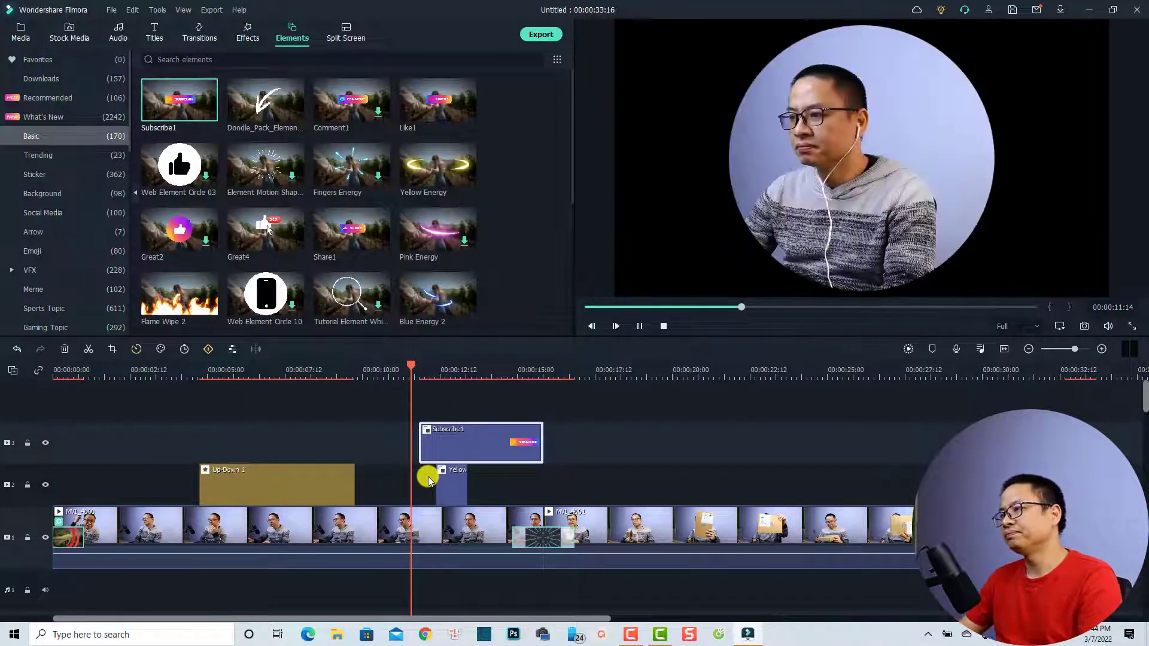
{"action": "key", "text": "space"}
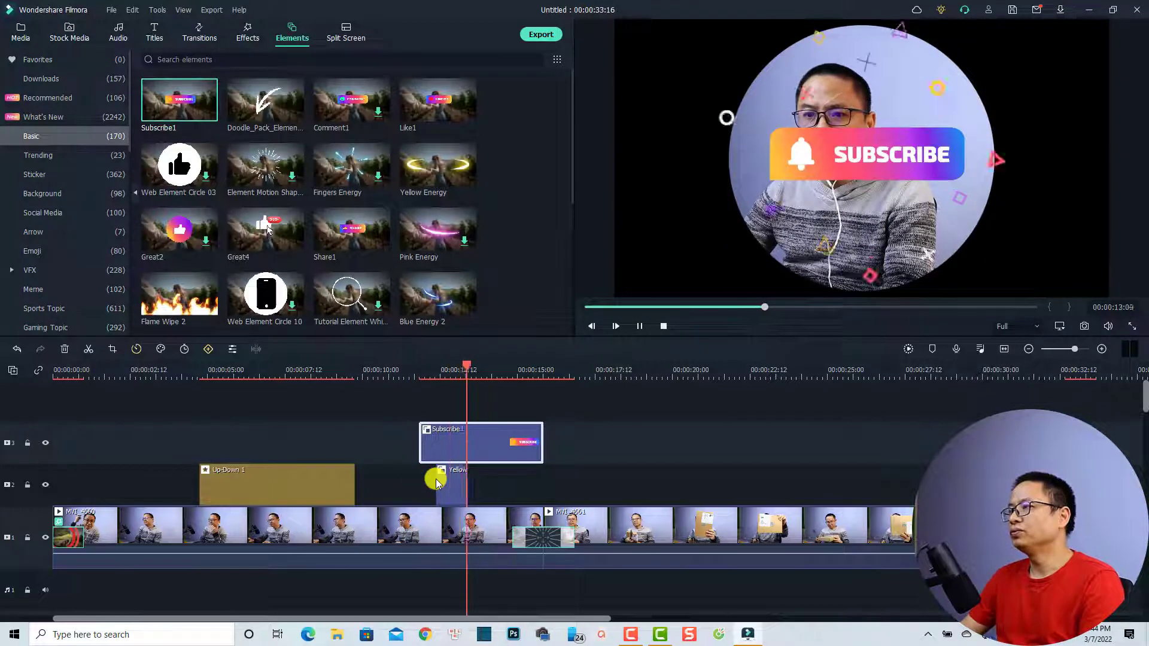
{"action": "left_click", "coordinate": [639, 326]}
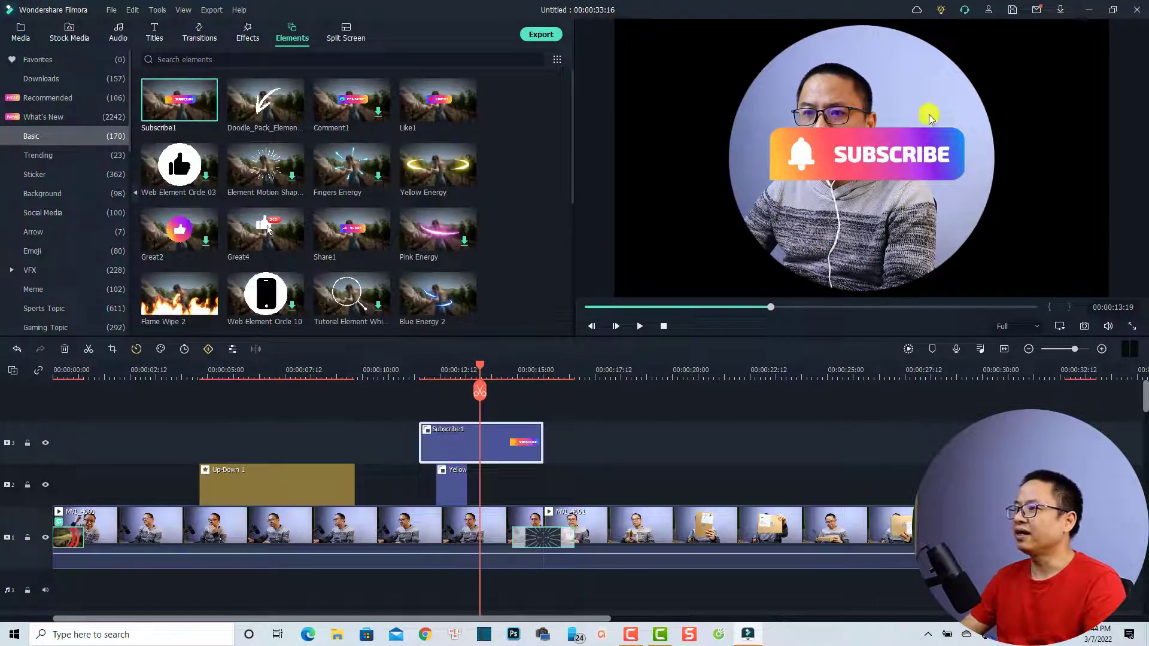
- Scale the Subscribe1 element down to about half size and move it to the lower-left corner of the video frame
{"action": "left_click", "coordinate": [871, 137]}
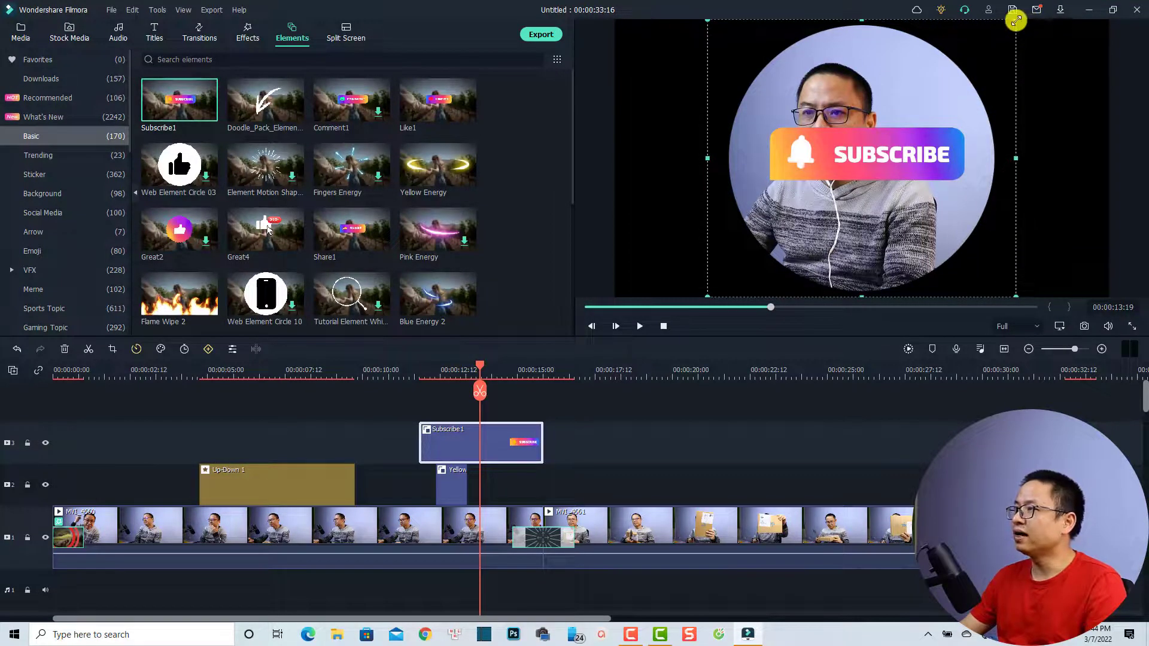
{"action": "left_click_drag", "start_coordinate": [1016, 20], "coordinate": [856, 163]}
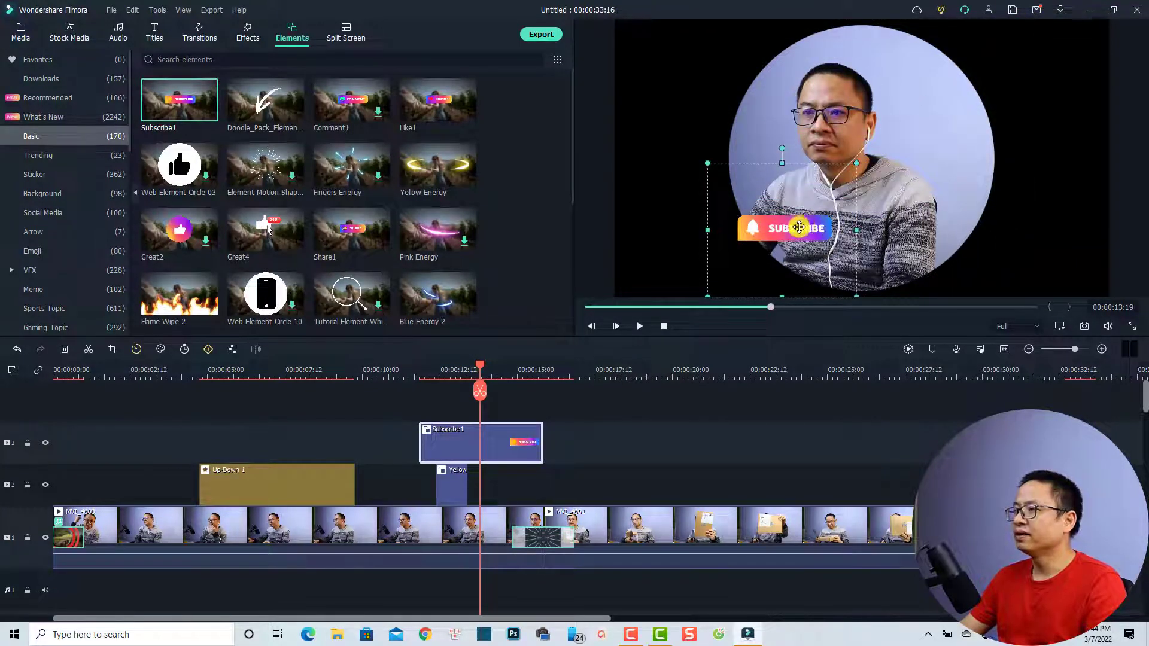
{"action": "left_click_drag", "start_coordinate": [800, 227], "coordinate": [706, 243]}
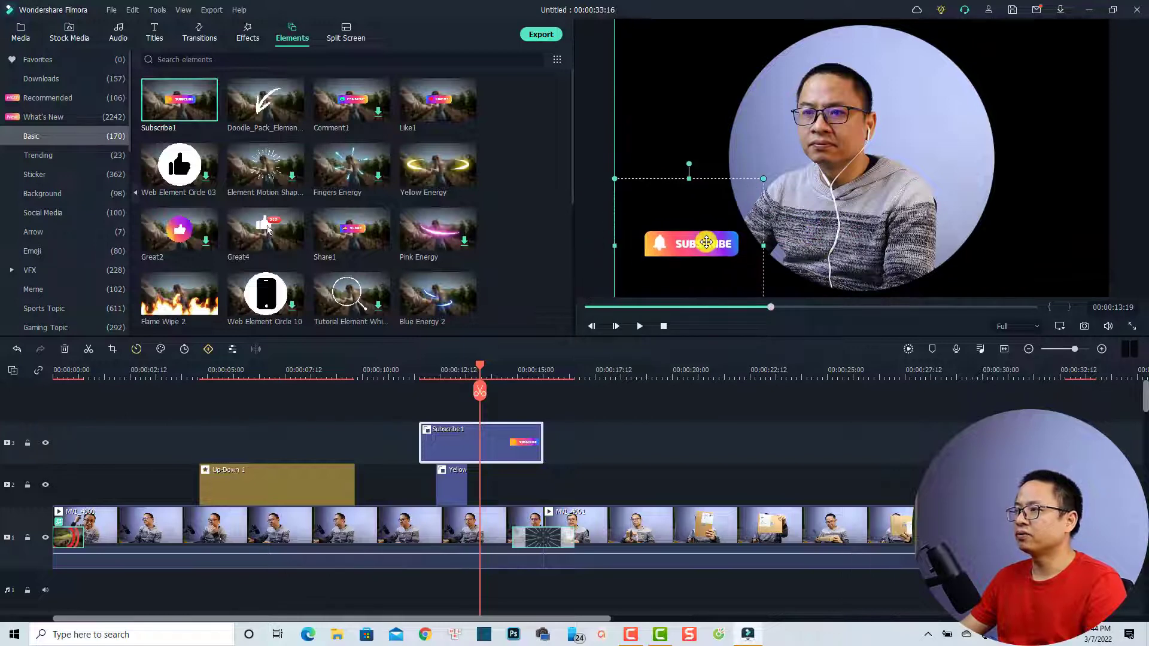
- Play the timeline from just before the Subscribe1 element to check its animation in the video frame
{"action": "left_click", "coordinate": [417, 372]}
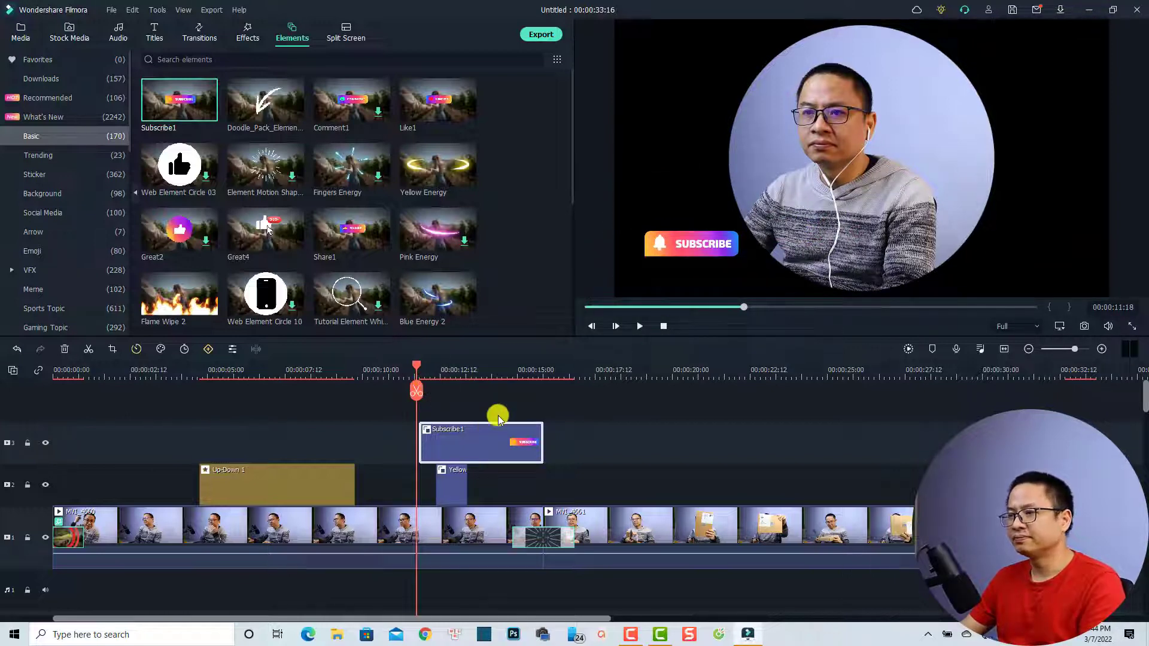
{"action": "key", "text": "space"}
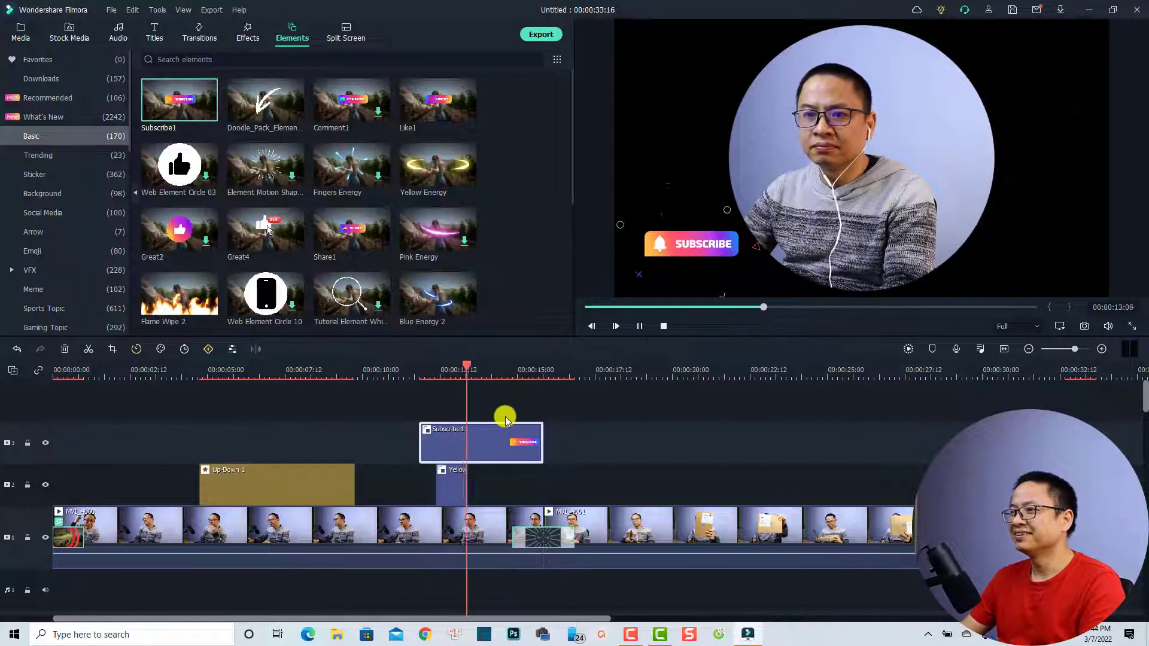
{"action": "key", "text": "space"}
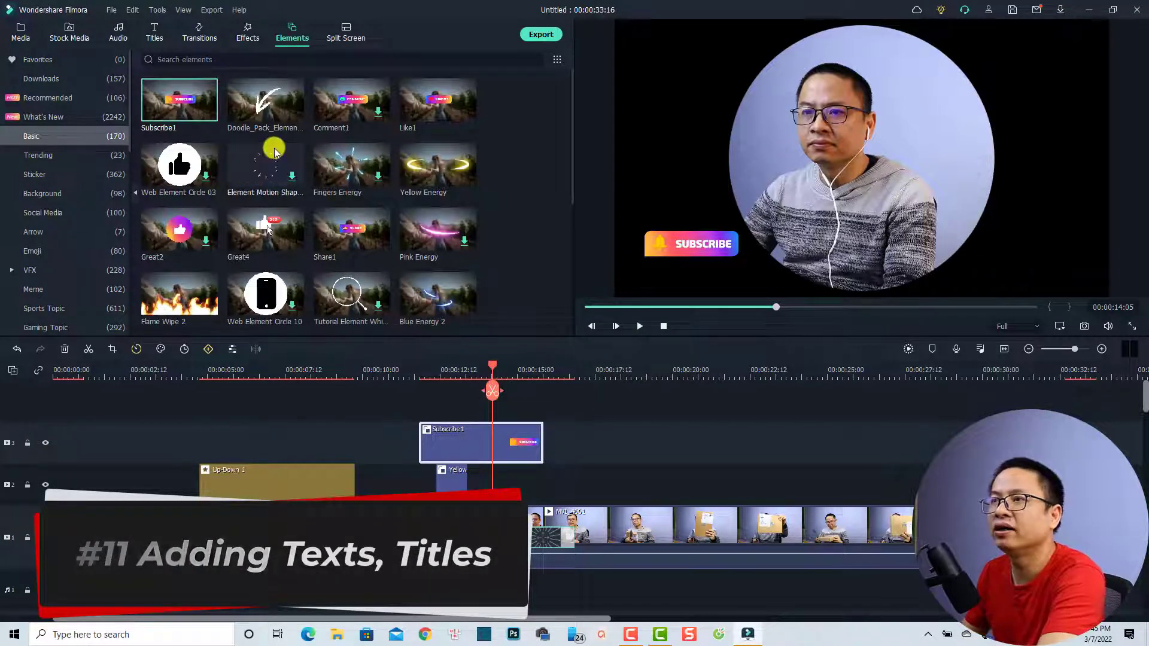
- Show the Titles category of the title library and delete the Up-Down 1, Yellow Energy and Subscribe1 clips from the timeline
{"action": "left_click", "coordinate": [154, 33]}
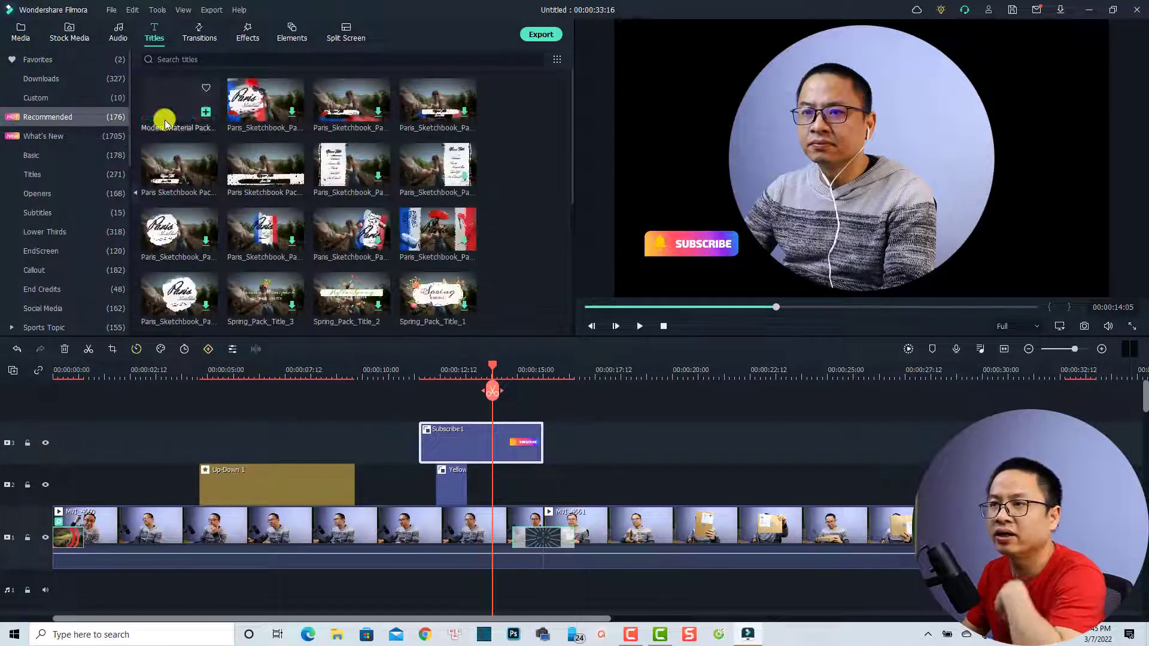
{"action": "left_click", "coordinate": [43, 174]}
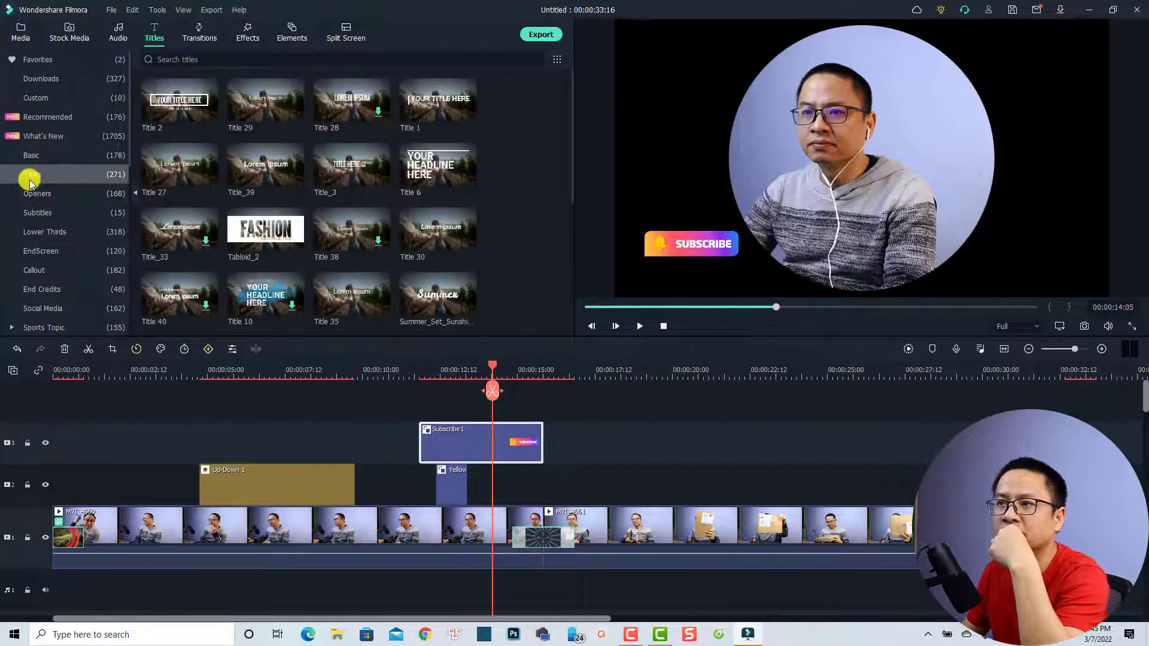
{"action": "left_click", "coordinate": [351, 472]}
{"action": "left_click_drag", "start_coordinate": [623, 413], "coordinate": [255, 482]}
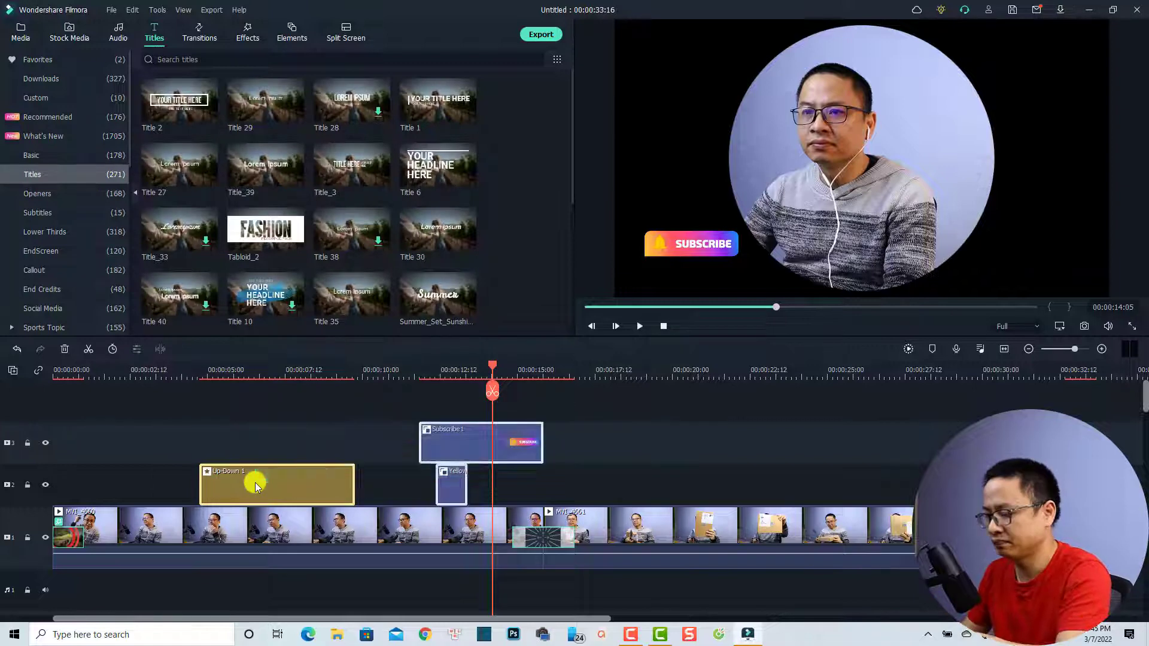
{"action": "key", "text": "Delete"}
- Delete the effects applied to the first video clip on track 1
{"action": "right_click", "coordinate": [216, 534]}
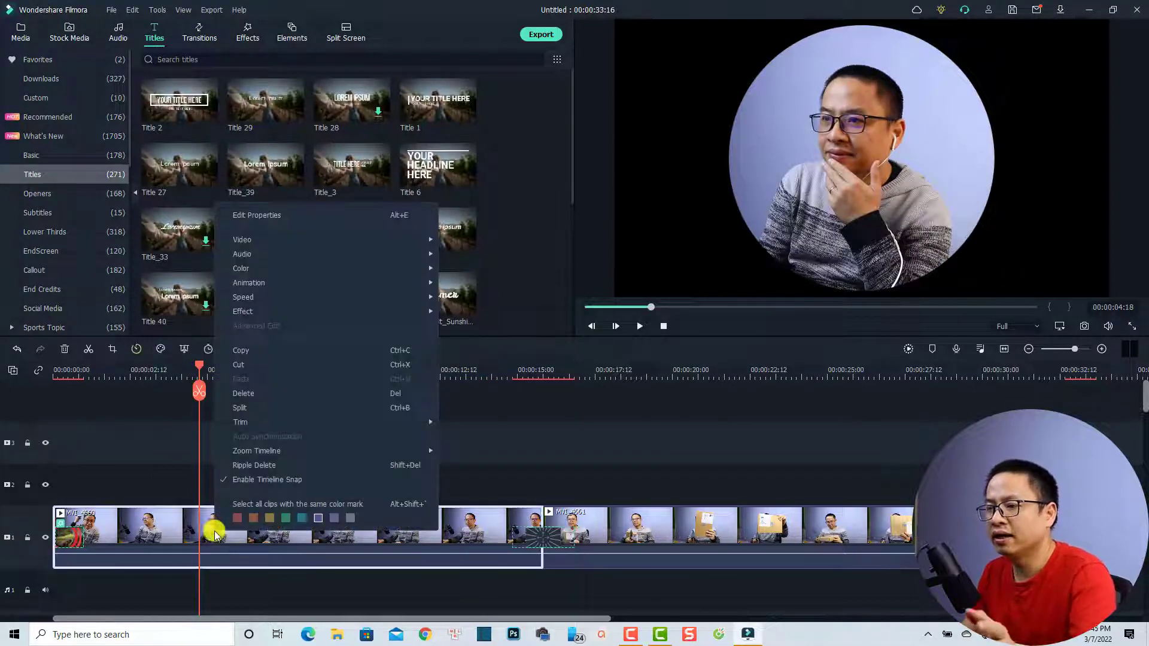
{"action": "mouse_move", "coordinate": [292, 310]}
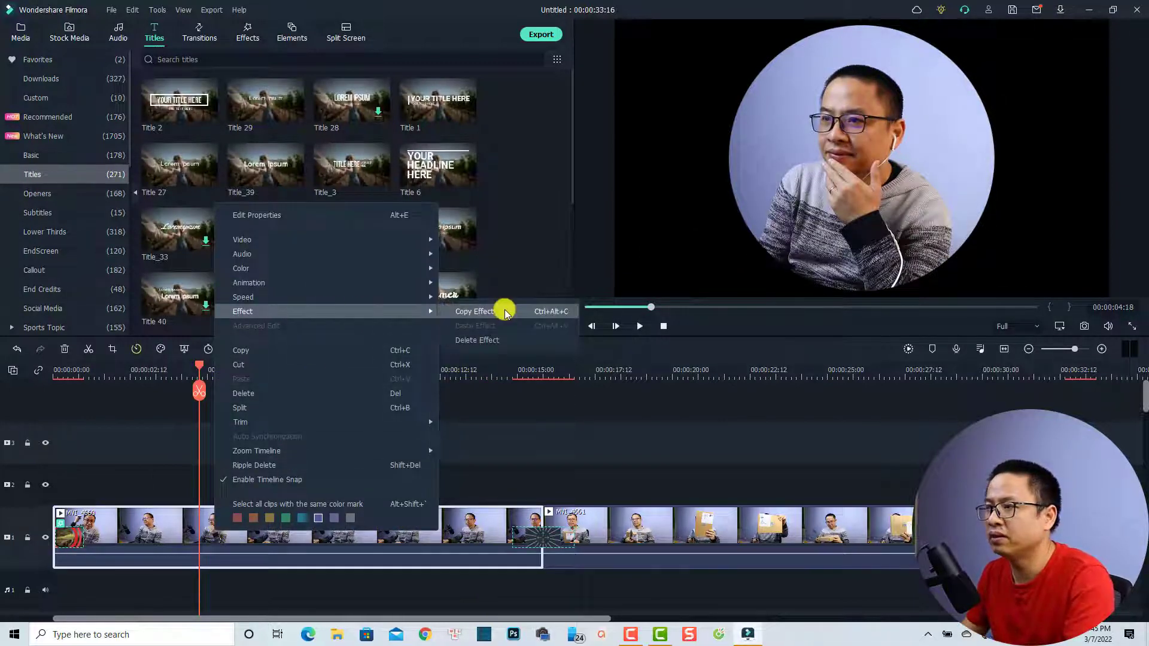
{"action": "left_click", "coordinate": [488, 336]}
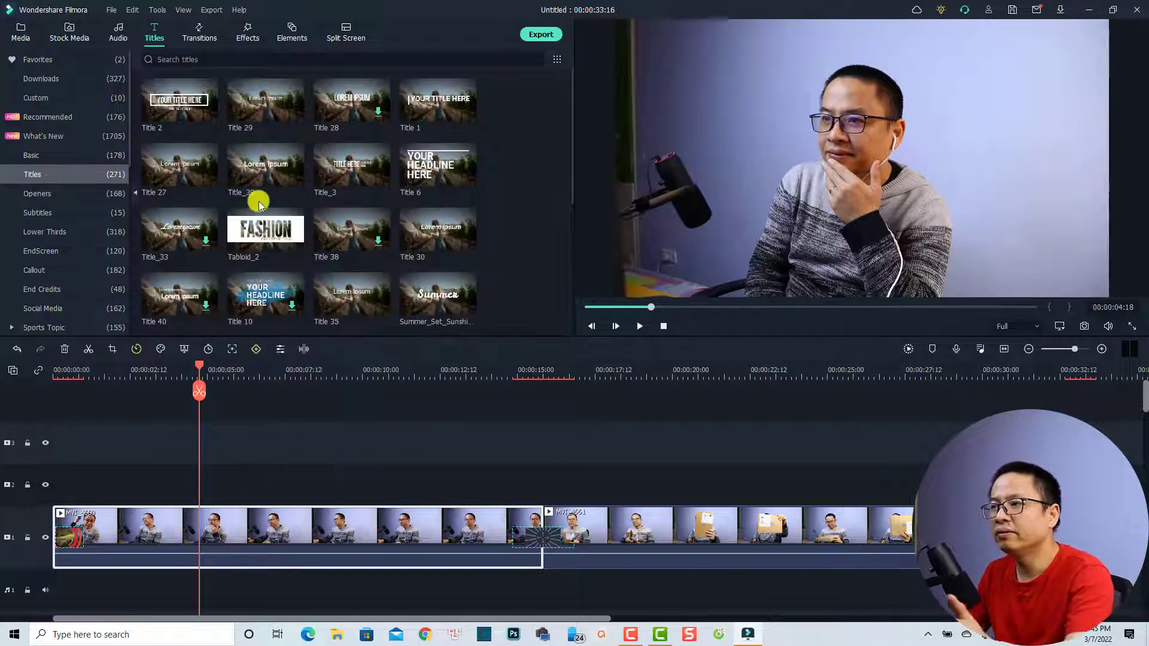
- Place the Title 2 template on track 2 at 00:00:04:18 and play across it, stopping at 00:00:06:18
{"action": "mouse_move", "coordinate": [160, 123]}
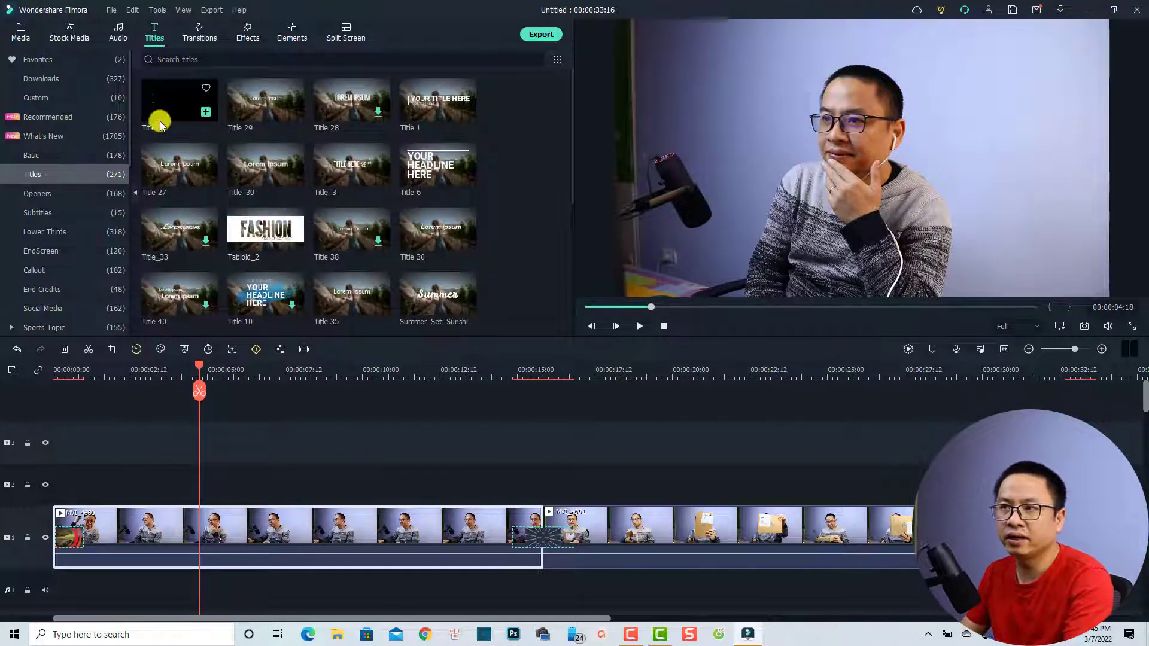
{"action": "left_click_drag", "start_coordinate": [157, 118], "coordinate": [192, 472]}
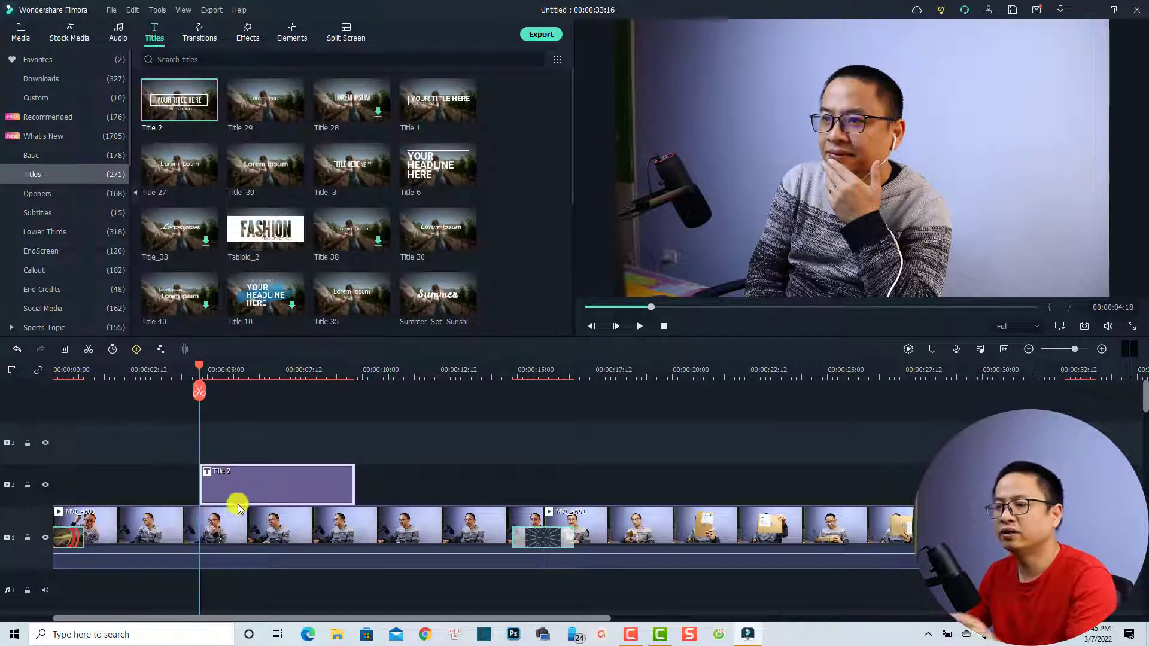
{"action": "left_click", "coordinate": [246, 540]}
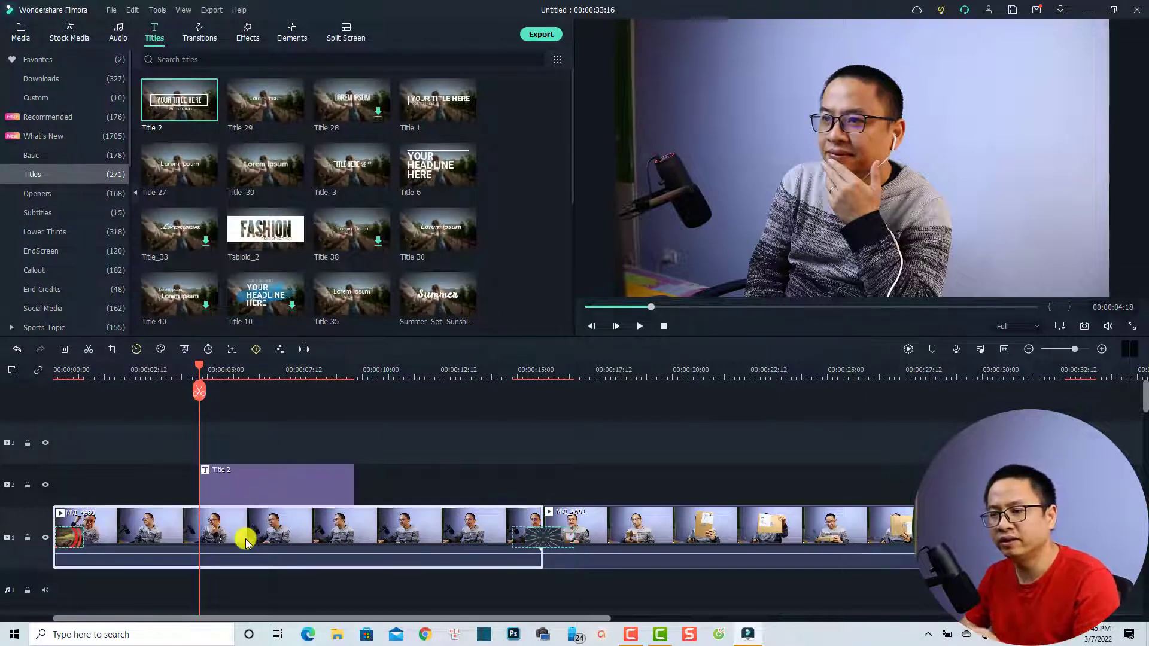
{"action": "left_click", "coordinate": [237, 489]}
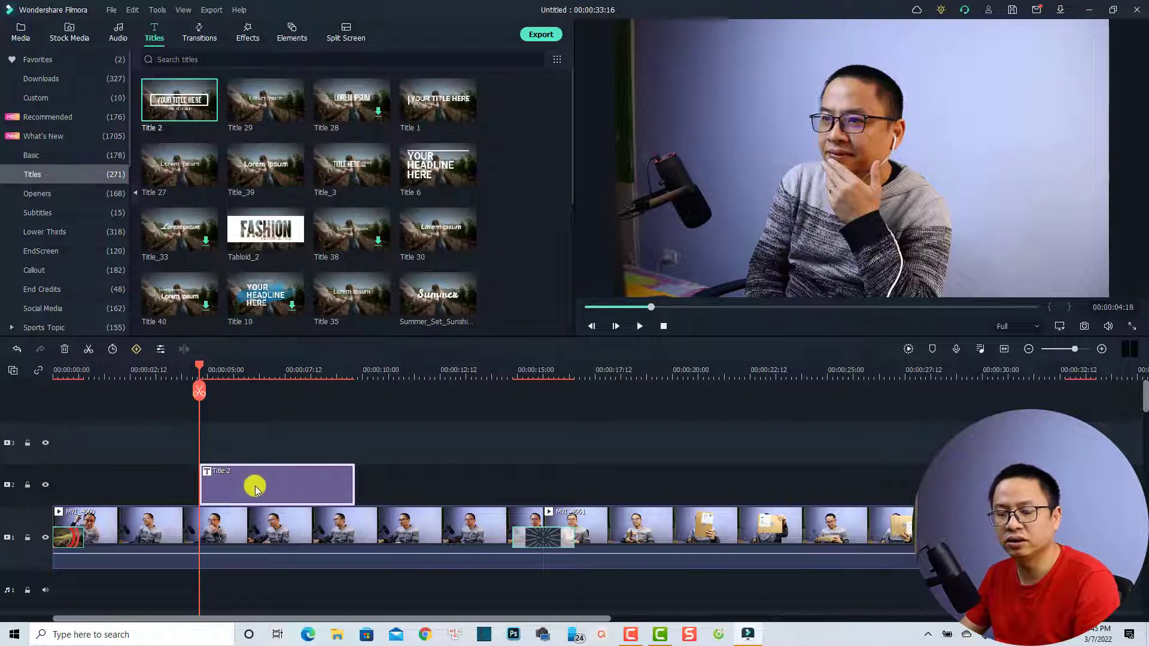
{"action": "key", "text": "space"}
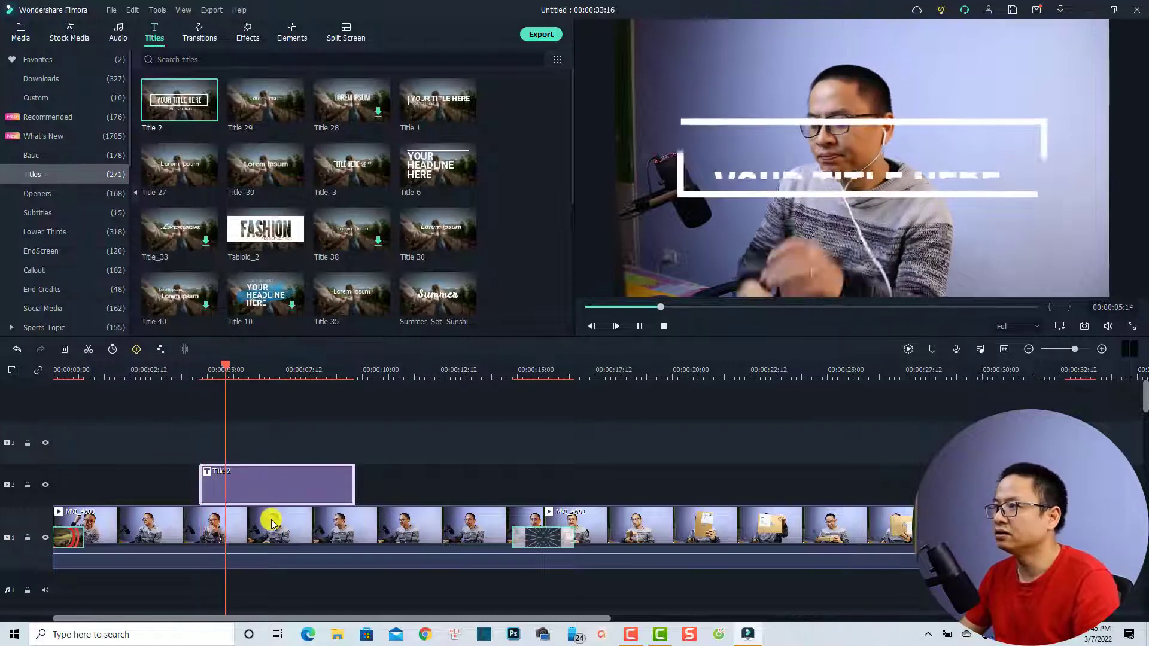
{"action": "key", "text": "space"}
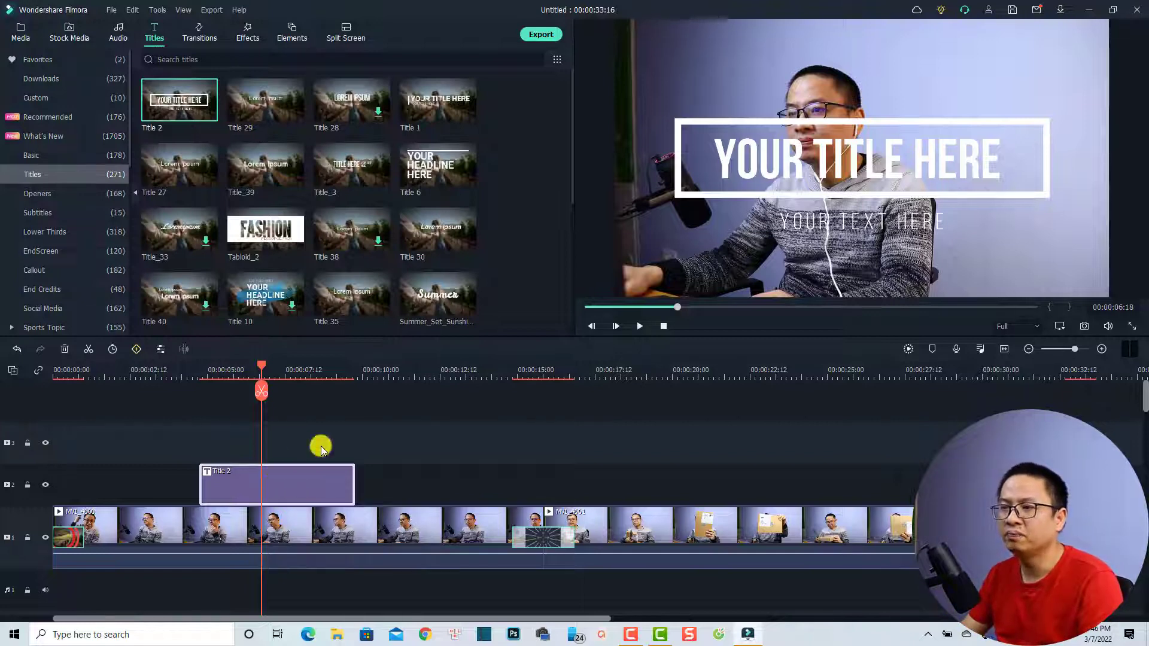
- Open Title 2 for editing and replace its "YOUR TEXT HERE" line with the presenter's full name
{"action": "double_click", "coordinate": [275, 488]}
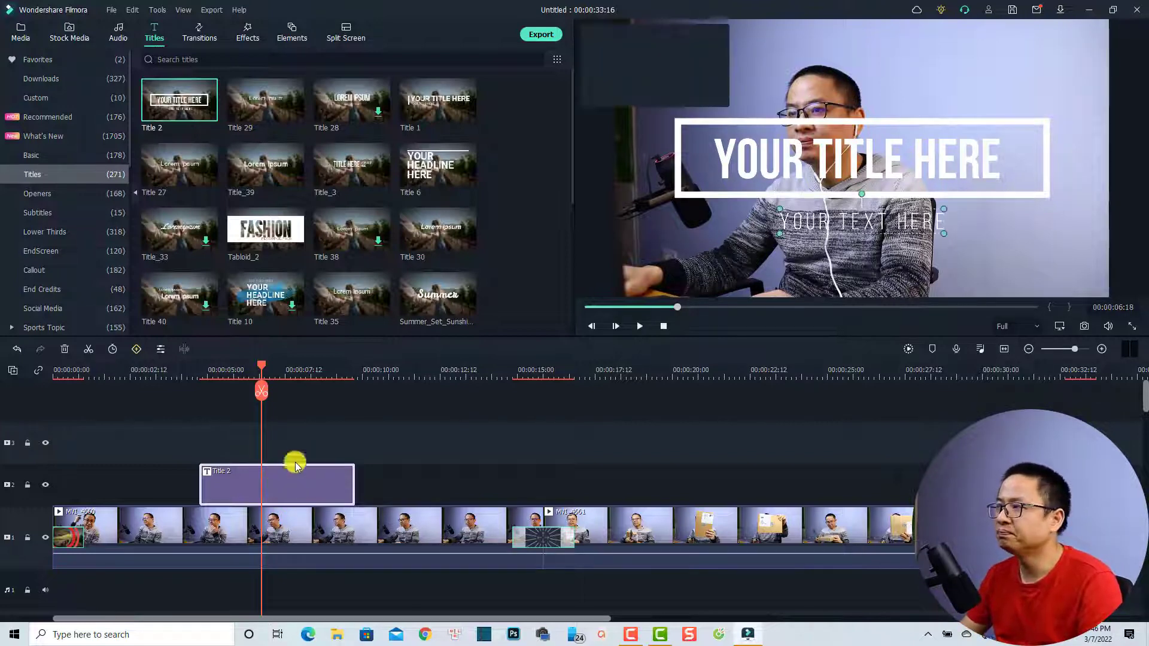
{"action": "left_click", "coordinate": [316, 132]}
{"action": "key", "text": "ctrl+a"}
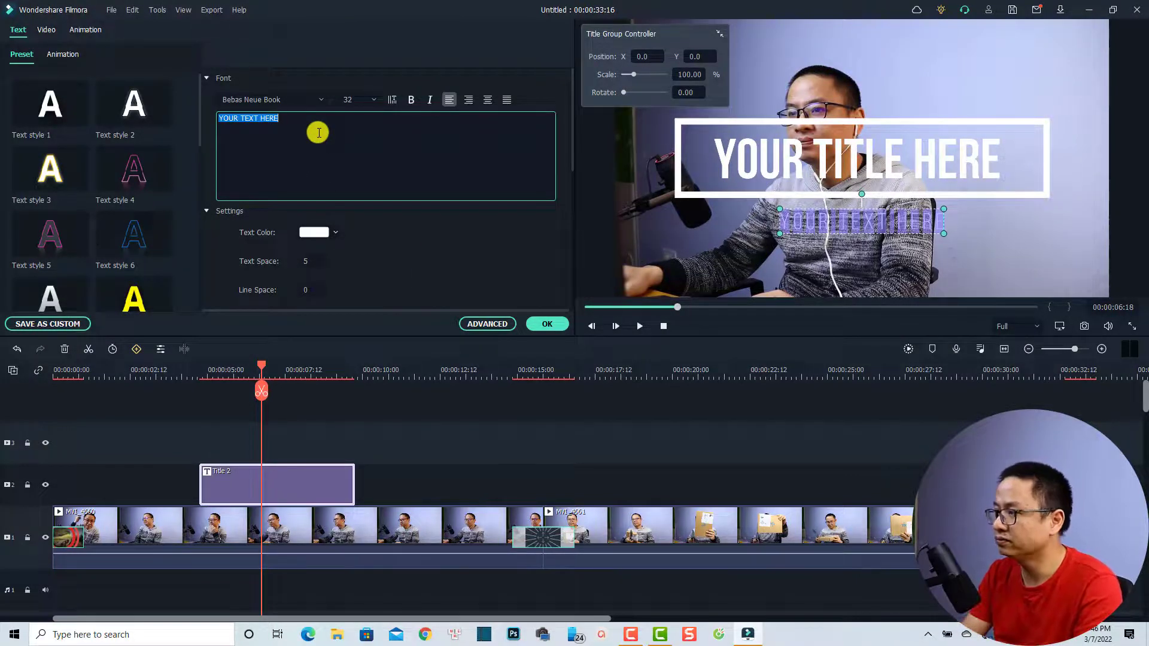
{"action": "key", "text": "BackSpace"}
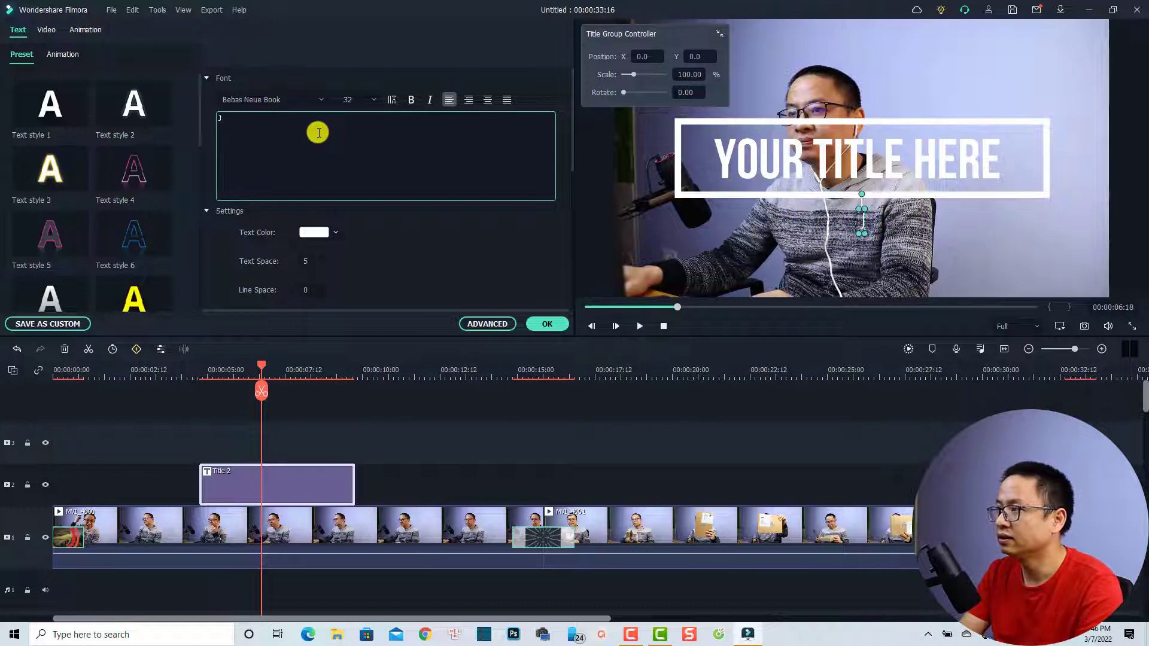
{"action": "type", "text": "Jacky nguyen"}
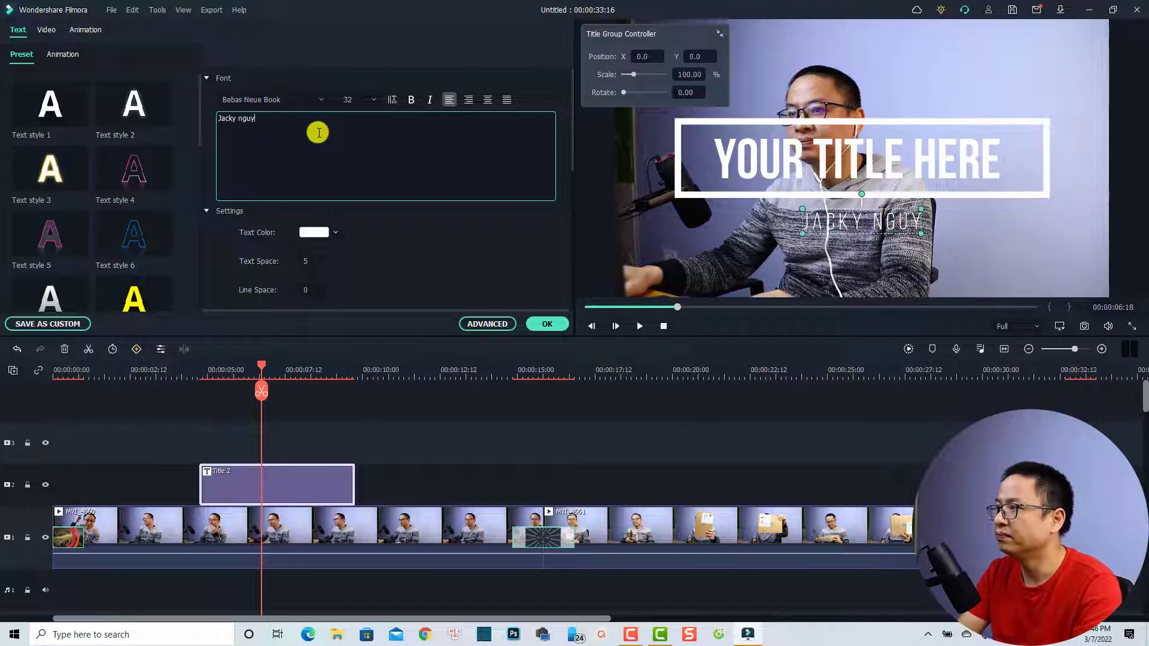
- Replace the "YOUR TITLE HERE" line of Title 2 with "Hello world"
{"action": "left_click", "coordinate": [755, 168]}
{"action": "double_click", "coordinate": [790, 169]}
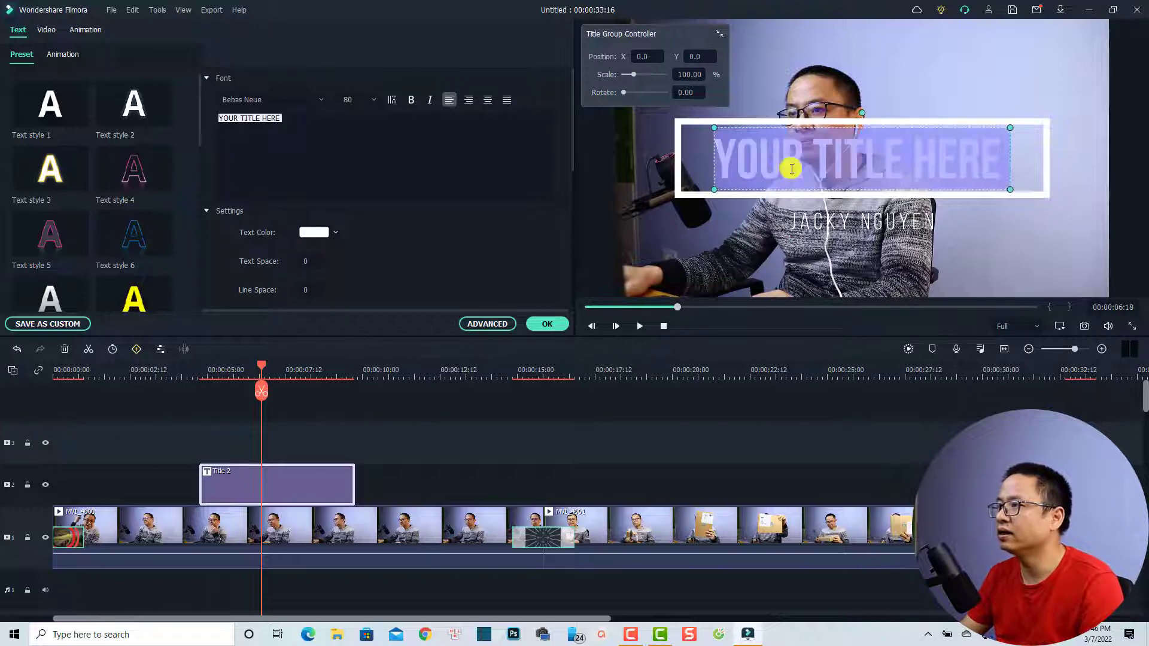
{"action": "type", "text": "Hello"}
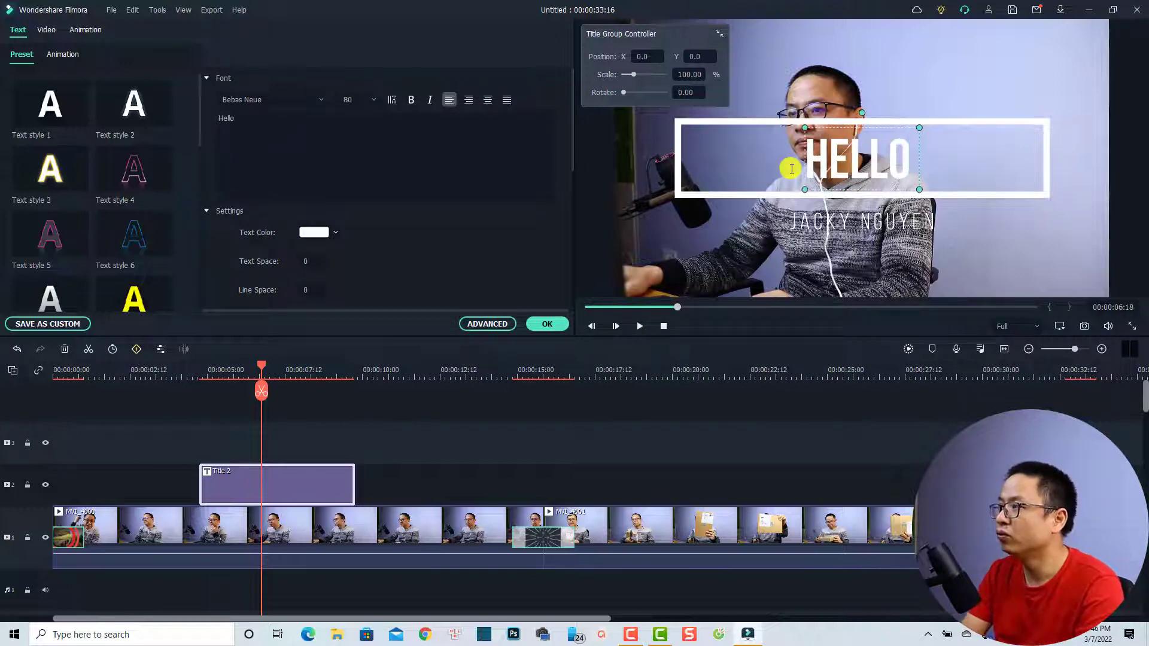
{"action": "type", "text": " worl"}
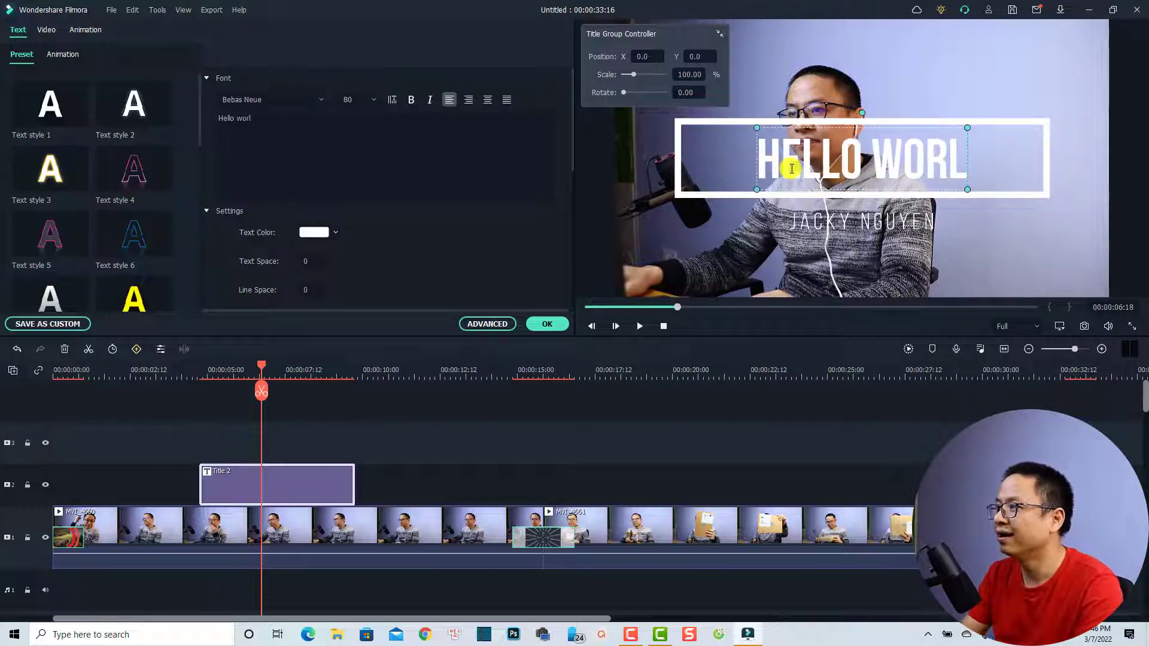
{"action": "type", "text": "d"}
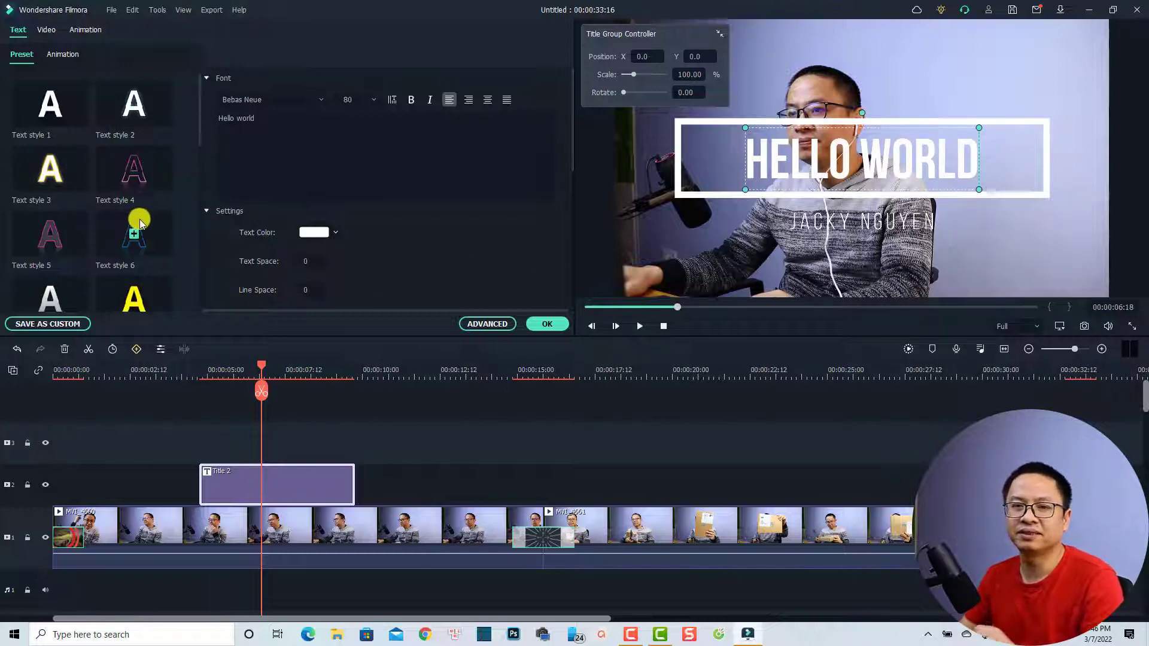
- Try Text style 4 on the Hello world line, replace it with the solid yellow preset style, and set Text Space to 2
{"action": "left_click", "coordinate": [119, 187]}
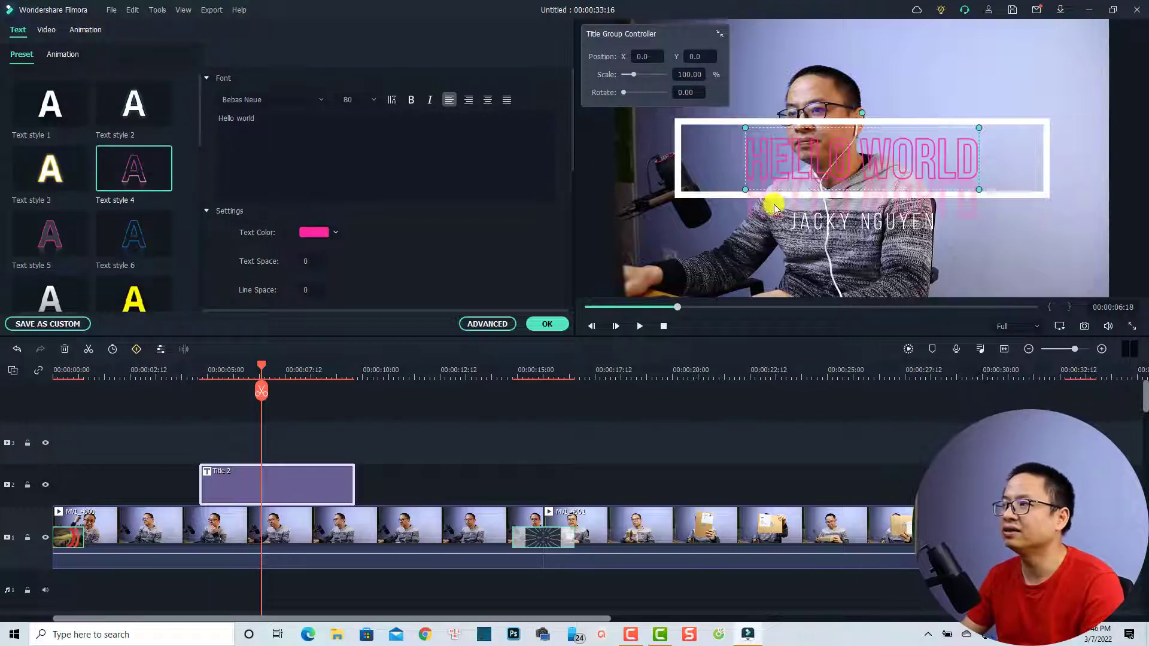
{"action": "left_click", "coordinate": [147, 295]}
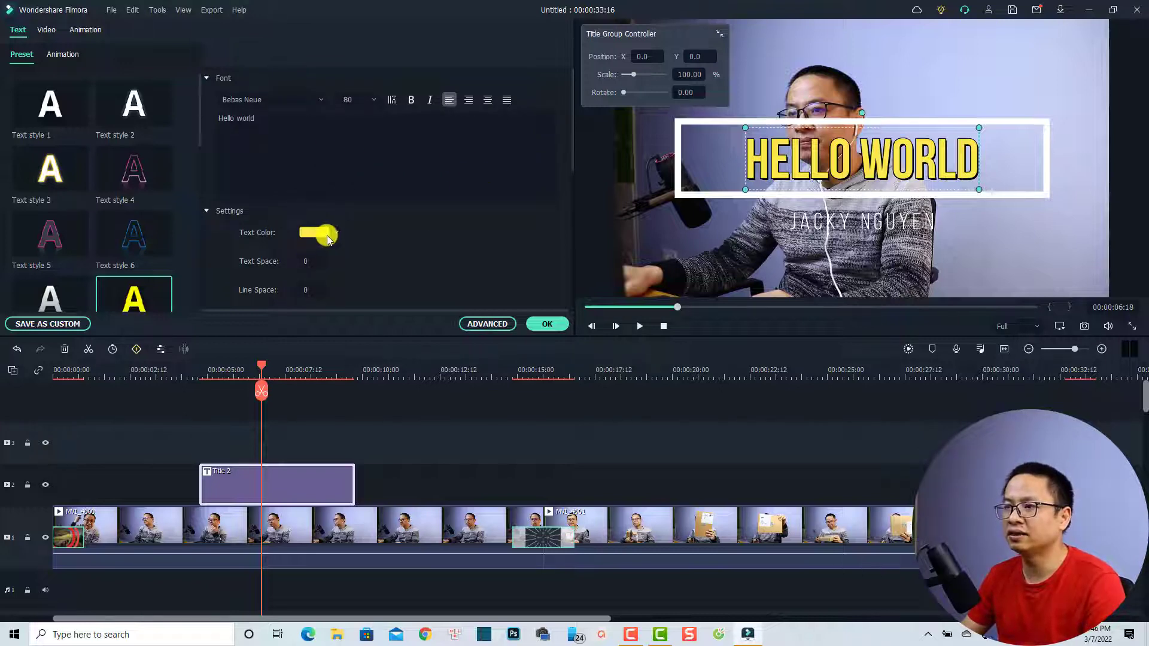
{"action": "left_click_drag", "start_coordinate": [310, 261], "coordinate": [312, 259]}
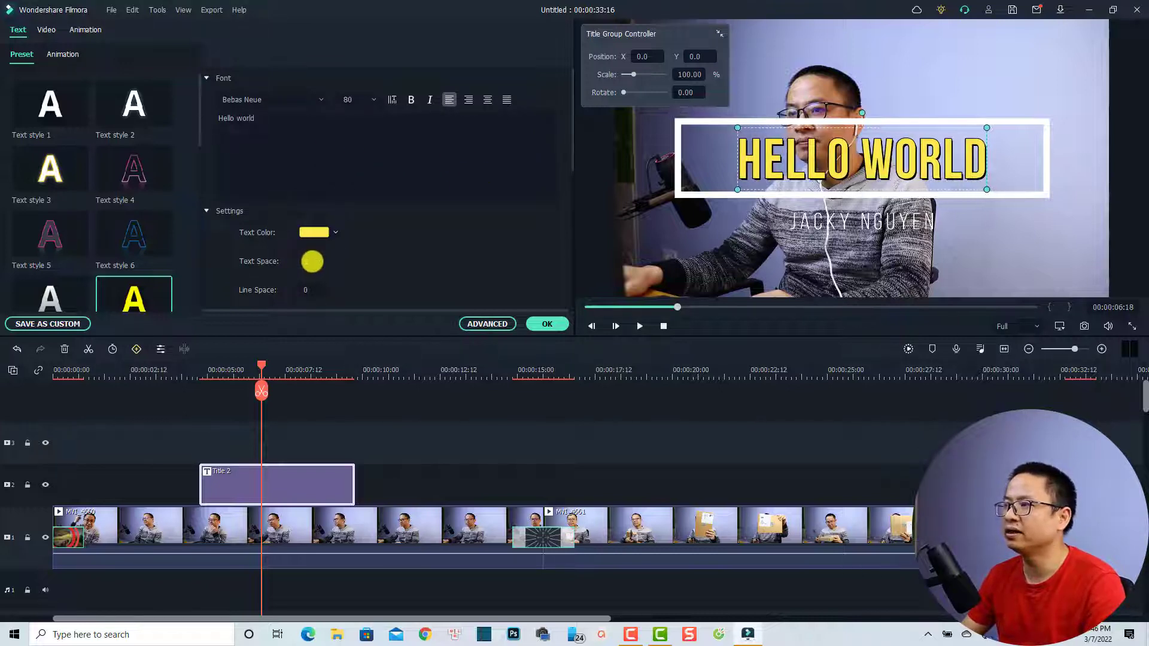
{"action": "left_click_drag", "start_coordinate": [573, 147], "coordinate": [563, 281]}
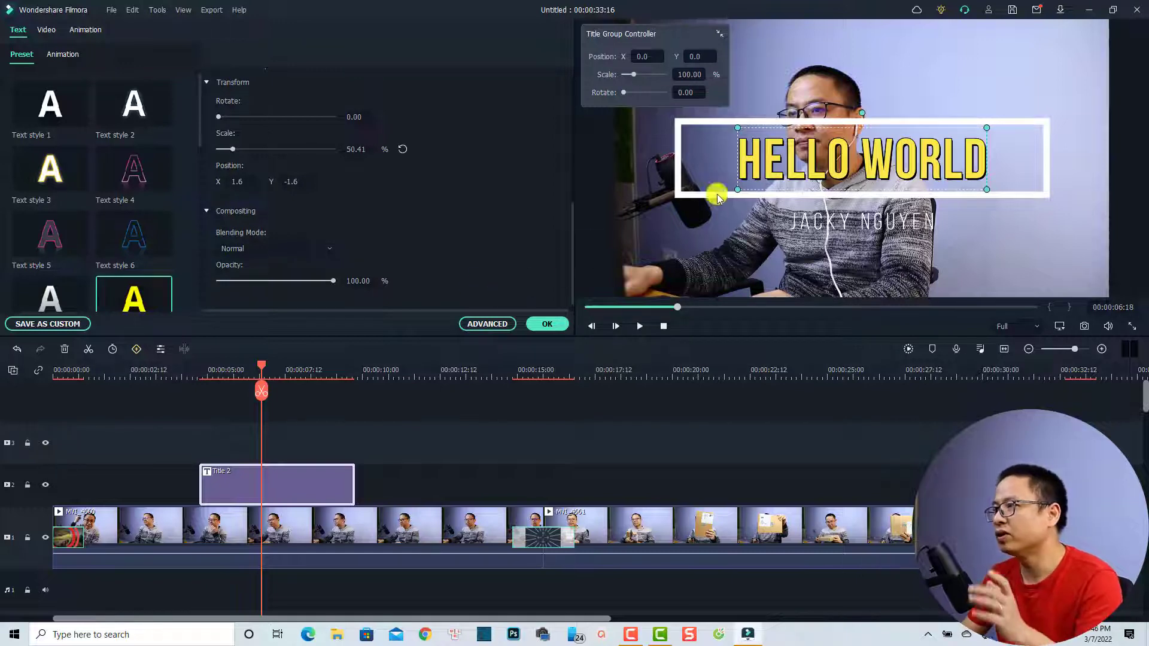
- In the advanced text editor, enable a magenta Text Border on the name line and look through its other customization settings
{"action": "left_click", "coordinate": [477, 326]}
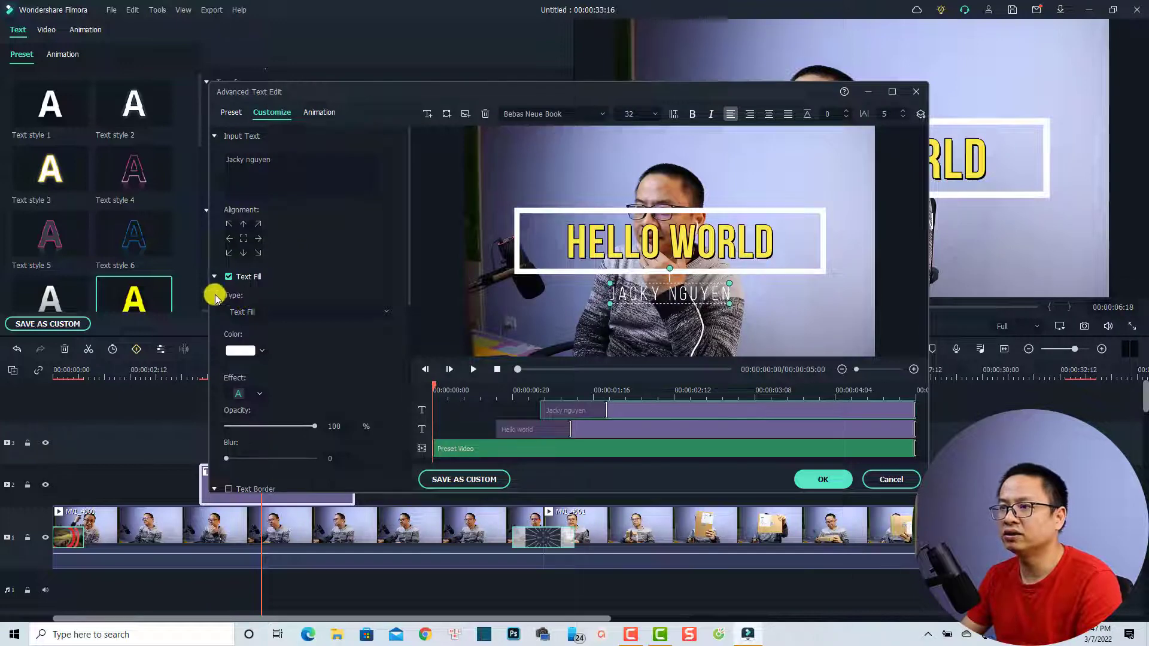
{"action": "left_click_drag", "start_coordinate": [408, 245], "coordinate": [409, 374]}
{"action": "left_click", "coordinate": [228, 255]}
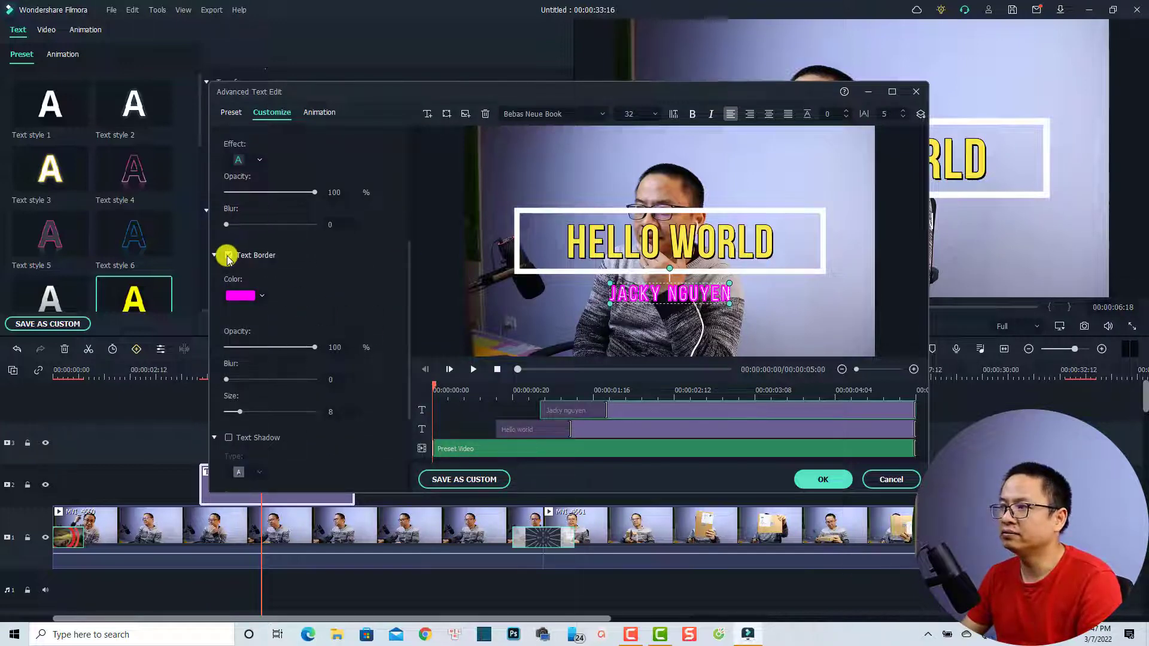
{"action": "left_click_drag", "start_coordinate": [410, 300], "coordinate": [366, 371]}
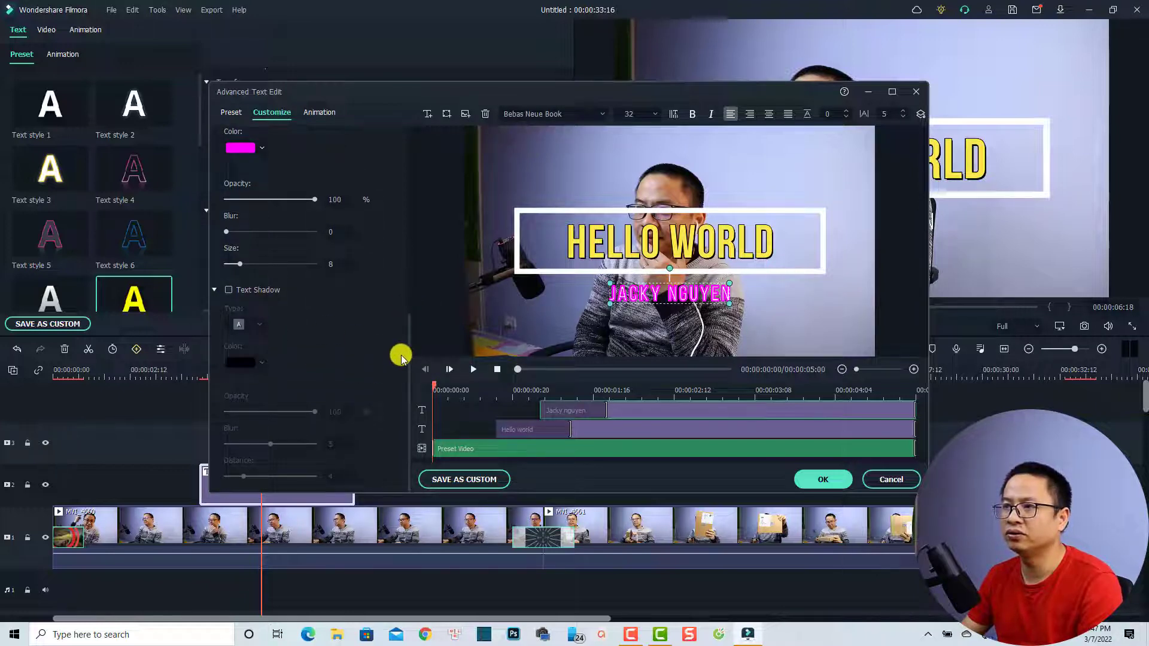
{"action": "left_click_drag", "start_coordinate": [405, 346], "coordinate": [398, 189]}
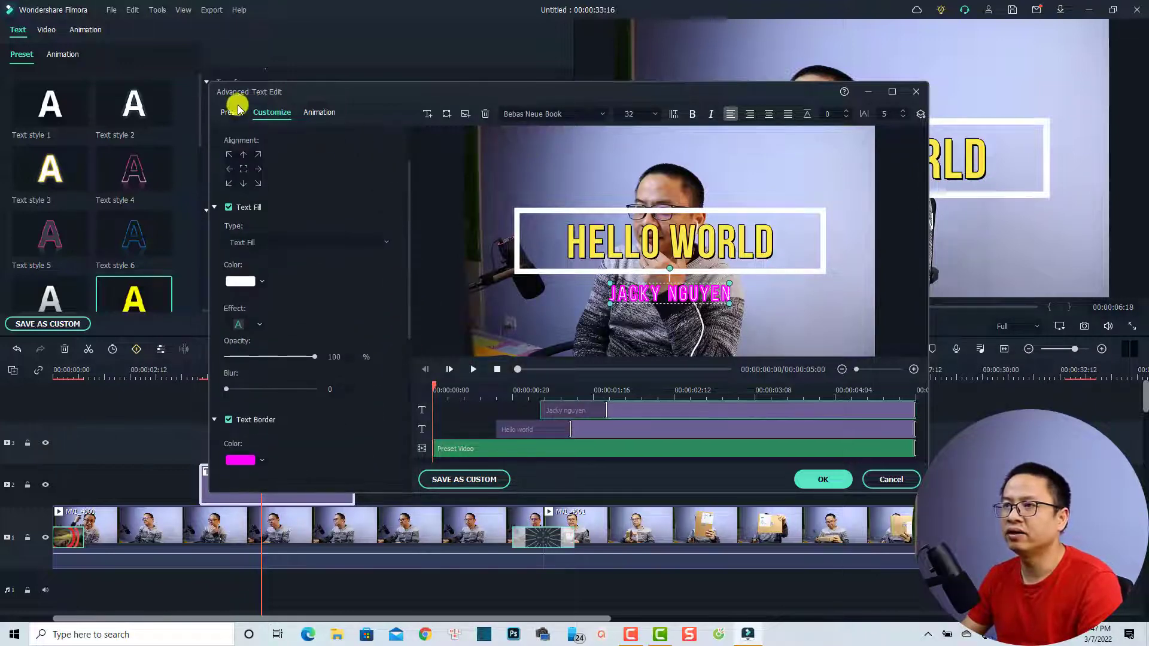
- Apply the Type Writer animation to the name line, shorten both lines' opening animations, and accept the advanced text edits
{"action": "left_click", "coordinate": [235, 113]}
{"action": "left_click", "coordinate": [316, 113]}
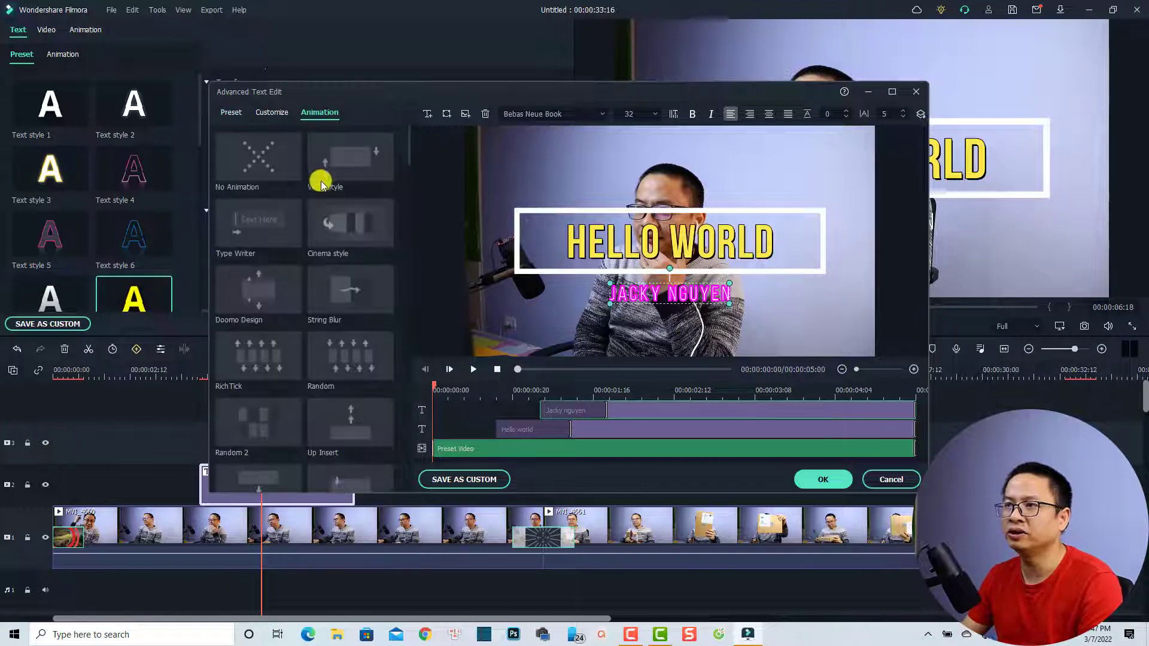
{"action": "double_click", "coordinate": [260, 232]}
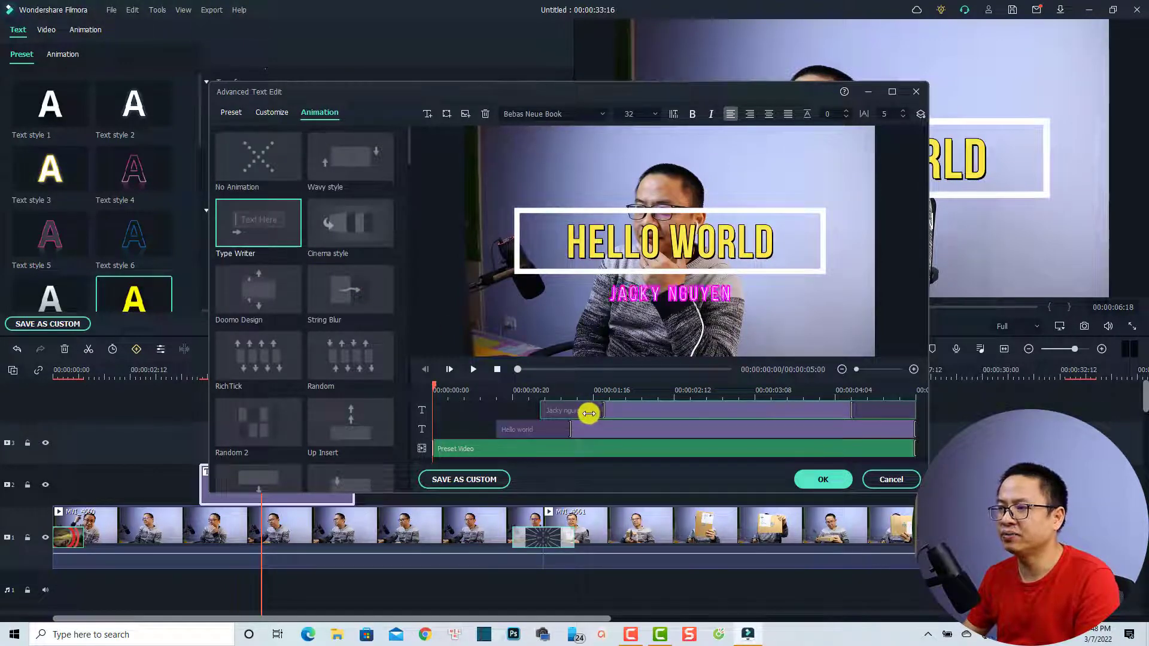
{"action": "left_click", "coordinate": [571, 430]}
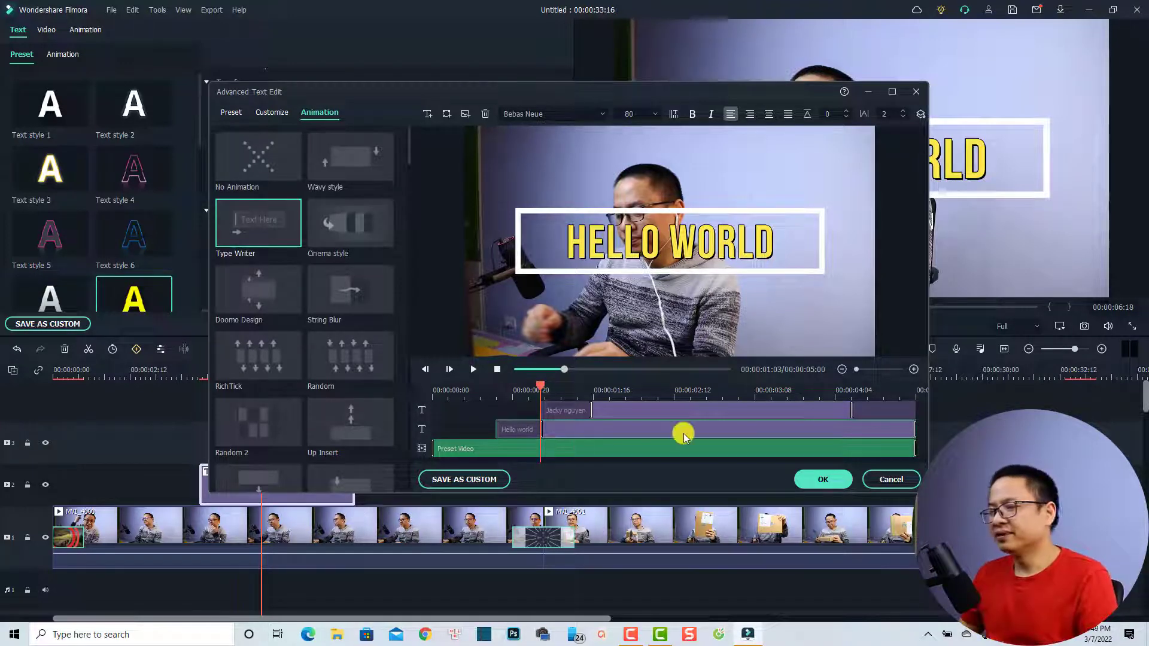
{"action": "left_click", "coordinate": [824, 480]}
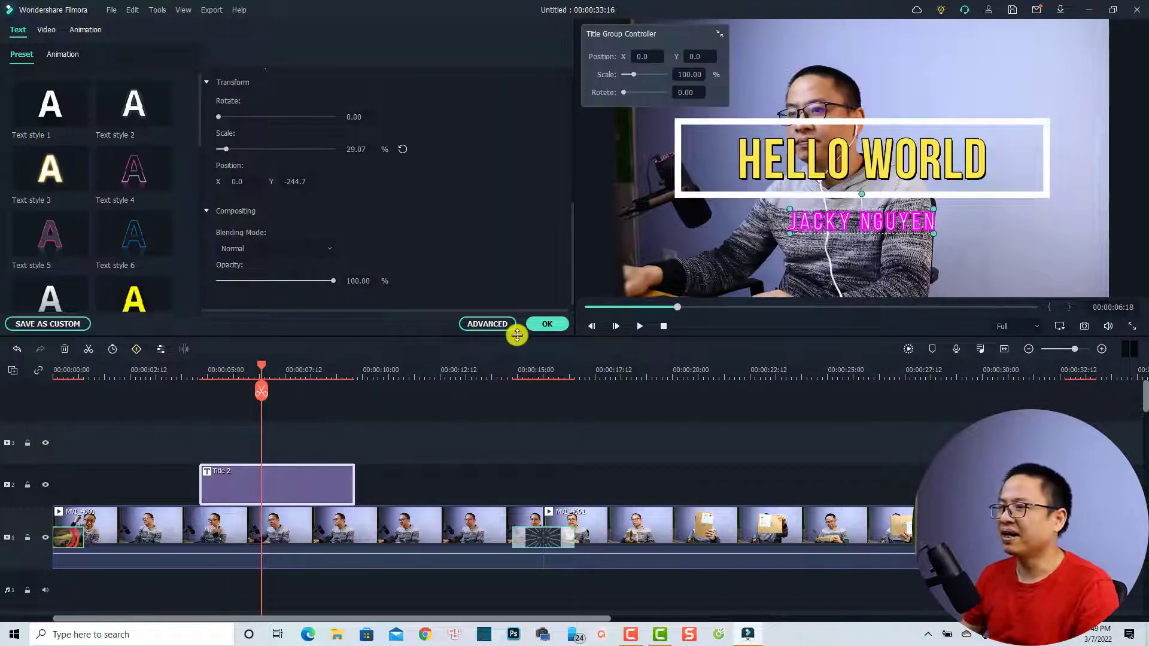
- Accept the title settings and play the timeline from just before Title 2 to preview its animation
{"action": "left_click", "coordinate": [546, 324]}
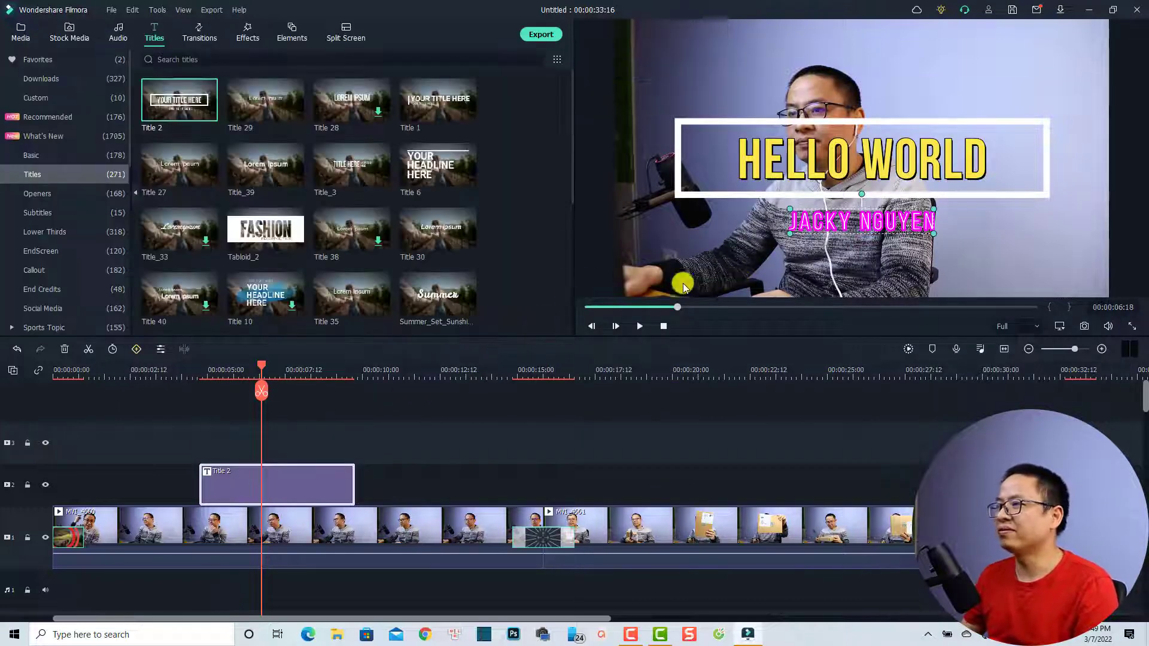
{"action": "left_click", "coordinate": [181, 369]}
{"action": "key", "text": "space"}
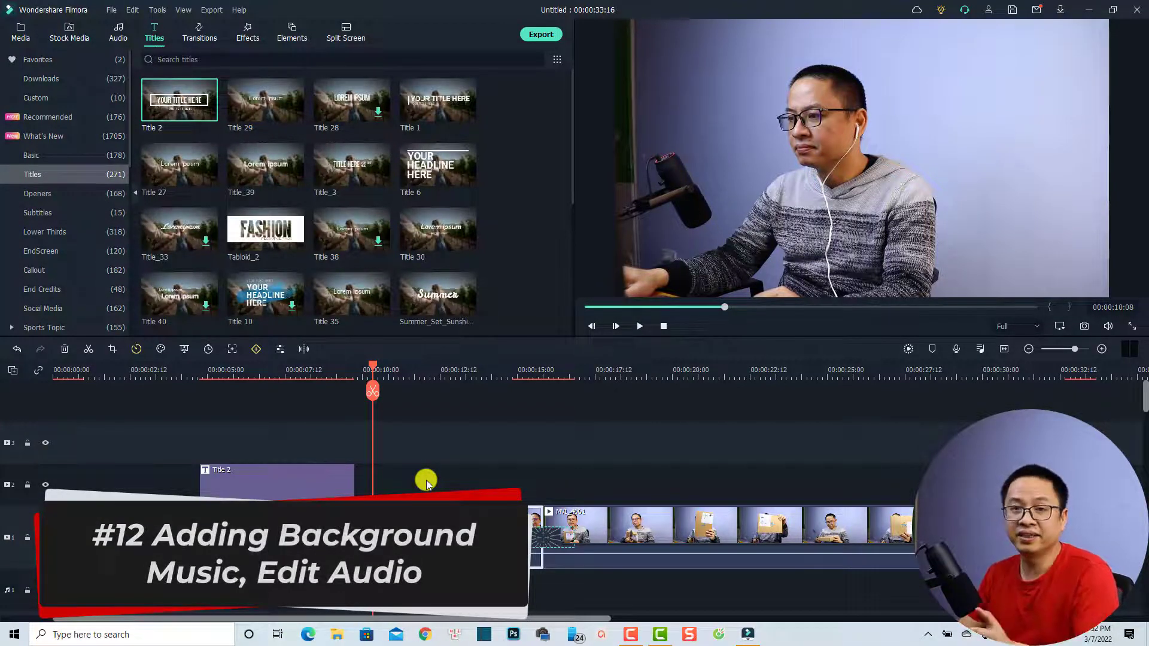
- Run Beat Detection on the Smoke Jacket Blues music file in the project media
{"action": "left_click", "coordinate": [19, 35]}
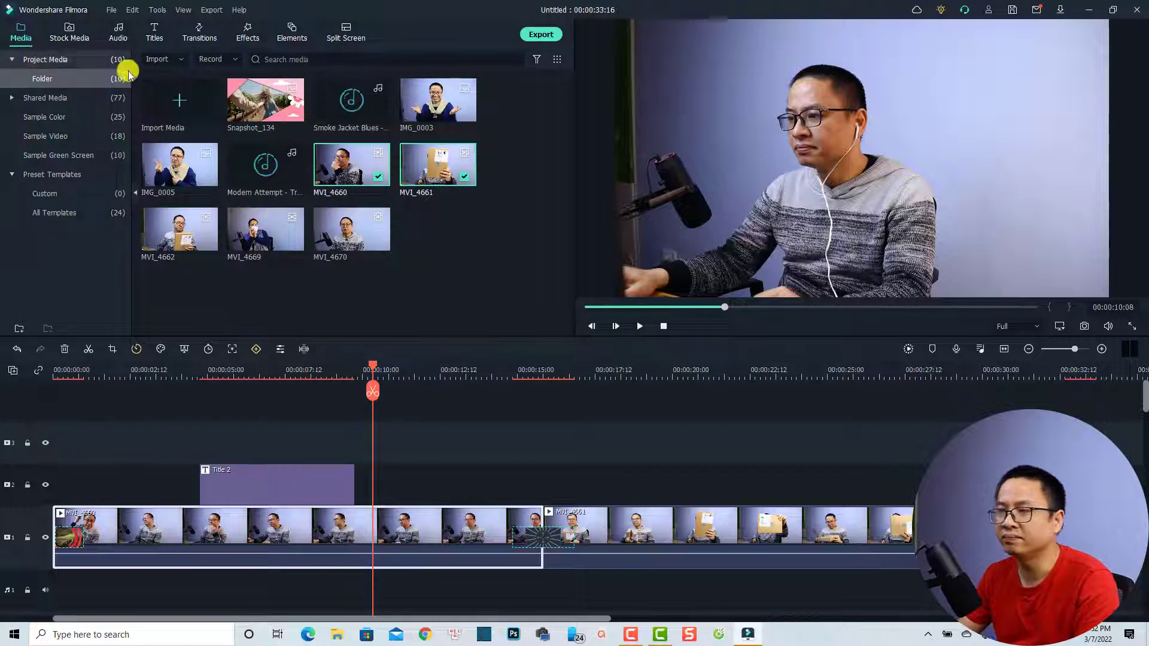
{"action": "right_click", "coordinate": [345, 119]}
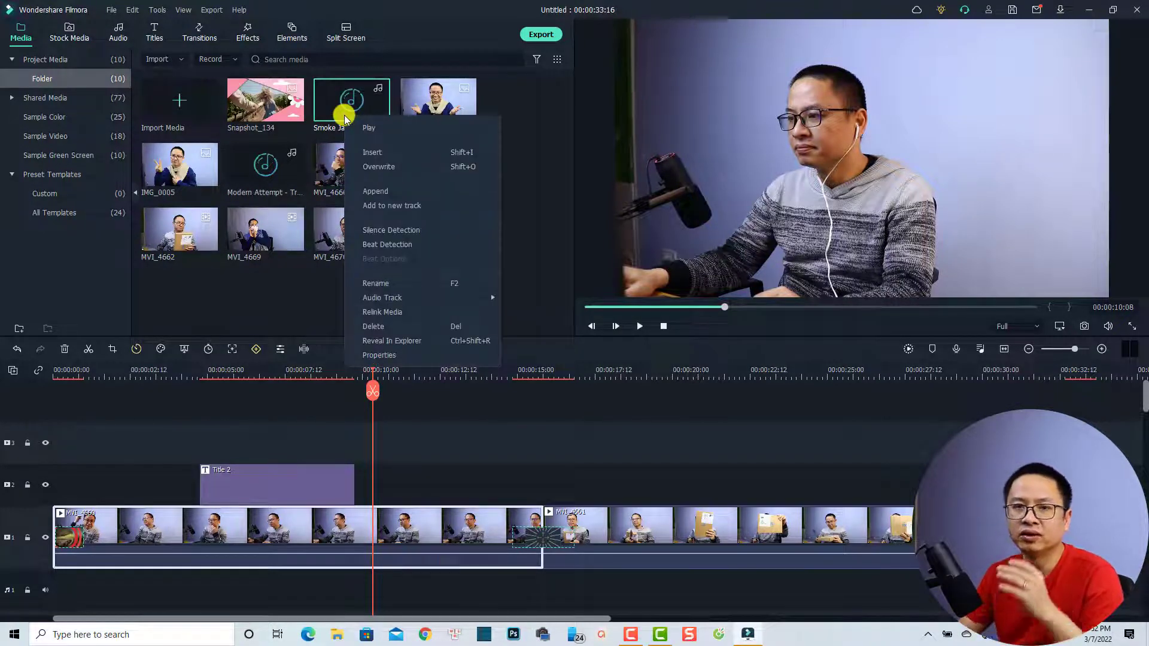
{"action": "left_click", "coordinate": [380, 246]}
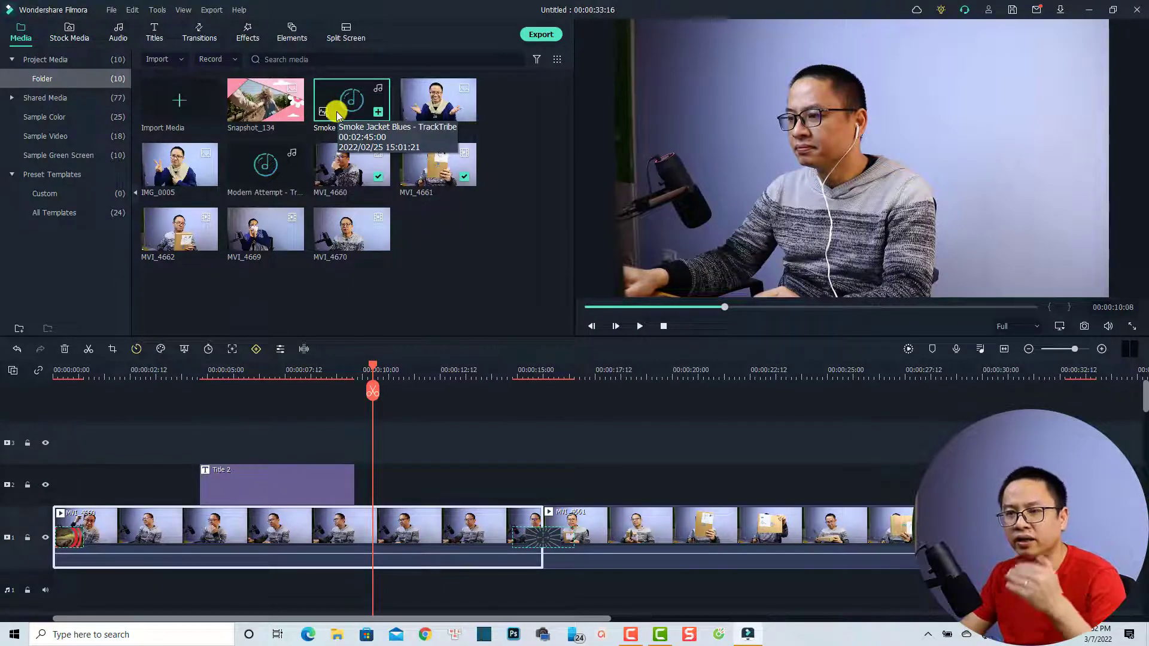
- Add Smoke Jacket Blues to the first audio track and move it to the start of the timeline
{"action": "left_click", "coordinate": [378, 115]}
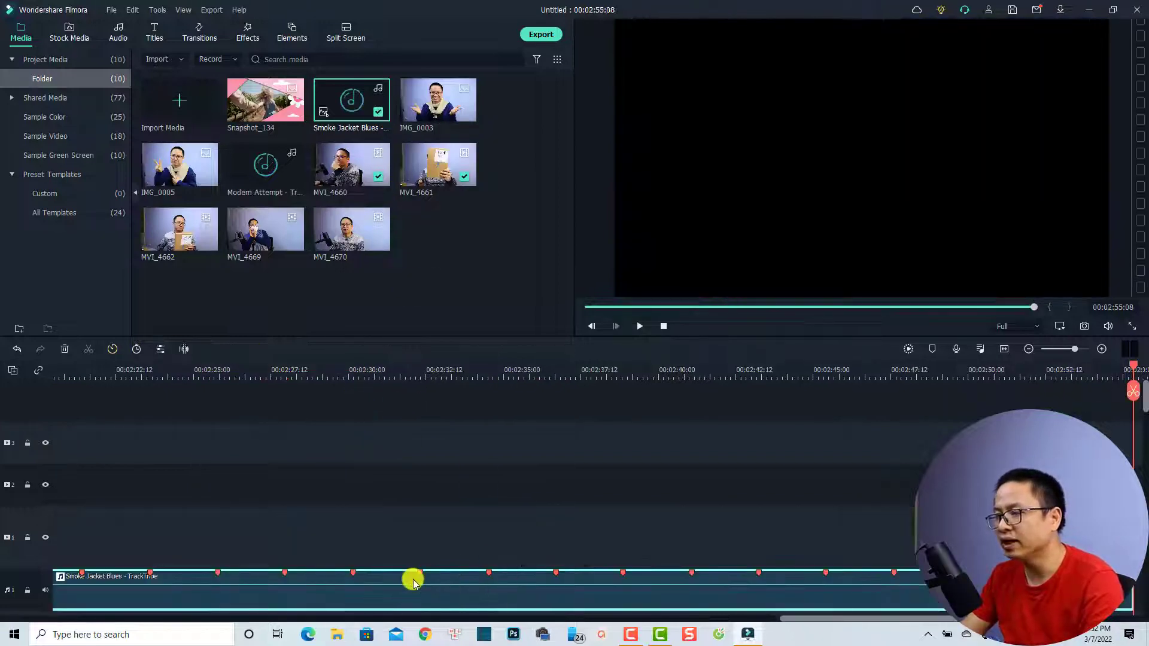
{"action": "left_click", "coordinate": [1005, 348]}
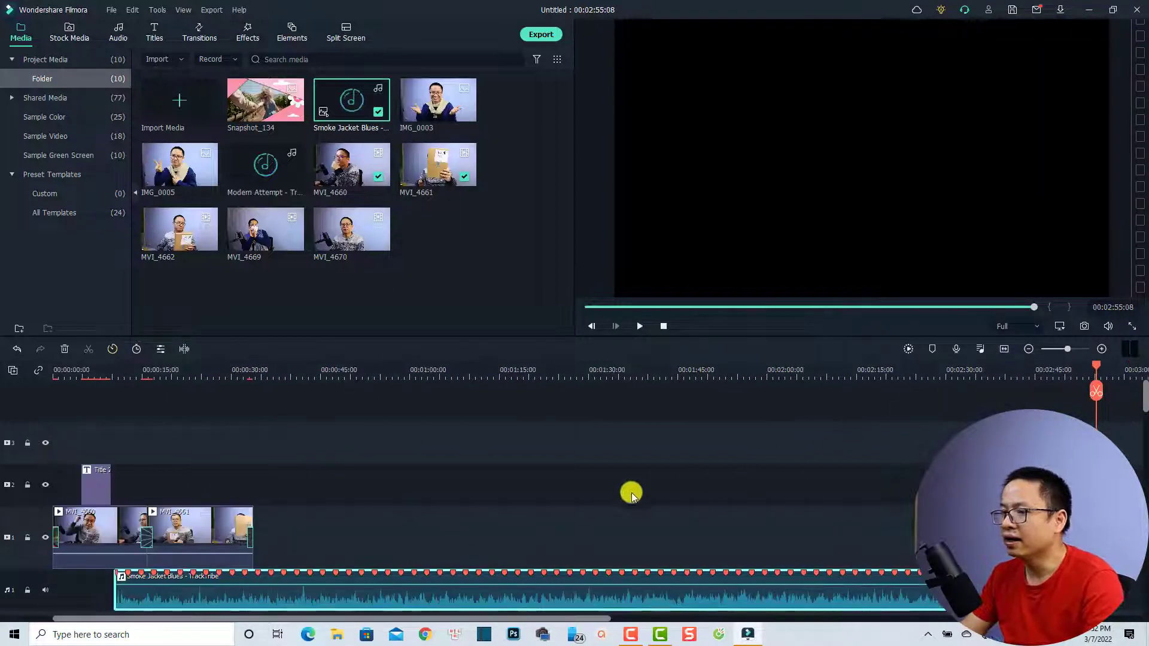
{"action": "left_click_drag", "start_coordinate": [458, 598], "coordinate": [307, 573]}
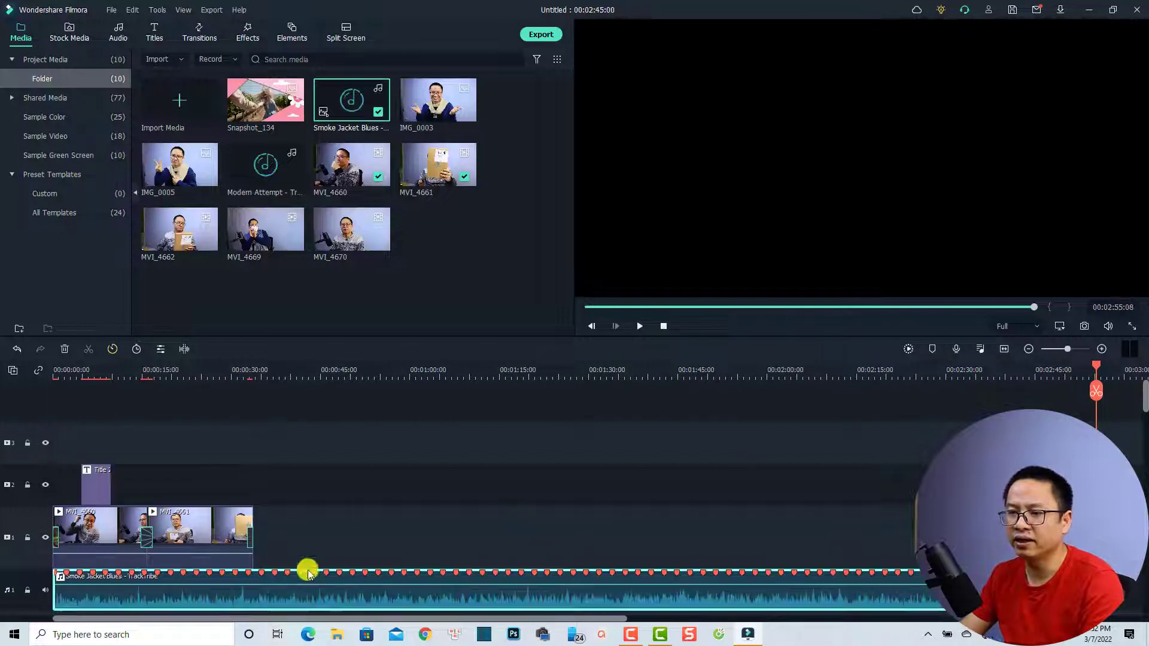
- Play the opening seconds of the timeline to hear the background music with the video
{"action": "left_click", "coordinate": [64, 373]}
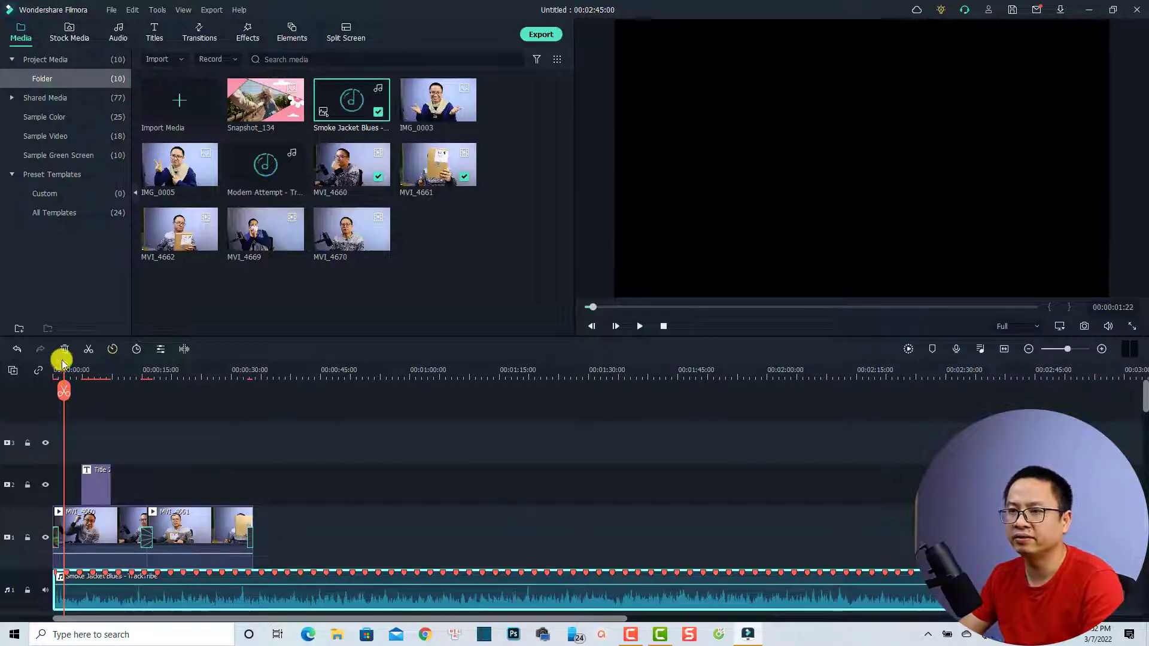
{"action": "left_click_drag", "start_coordinate": [64, 368], "coordinate": [36, 374]}
{"action": "key", "text": "space"}
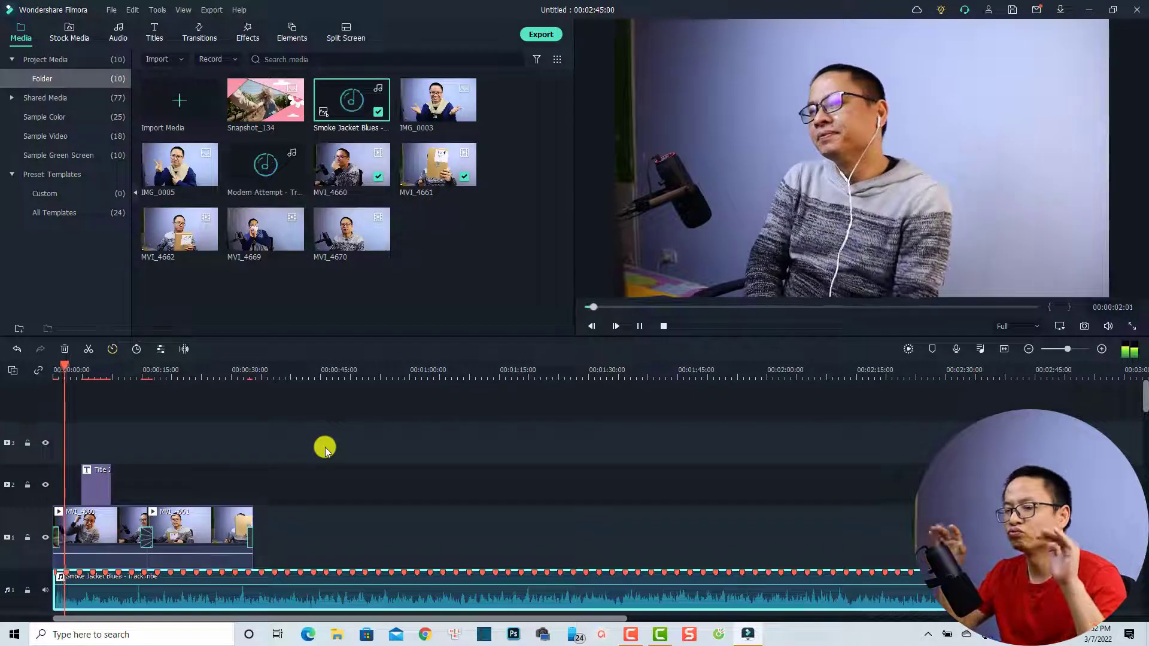
{"action": "key", "text": "space"}
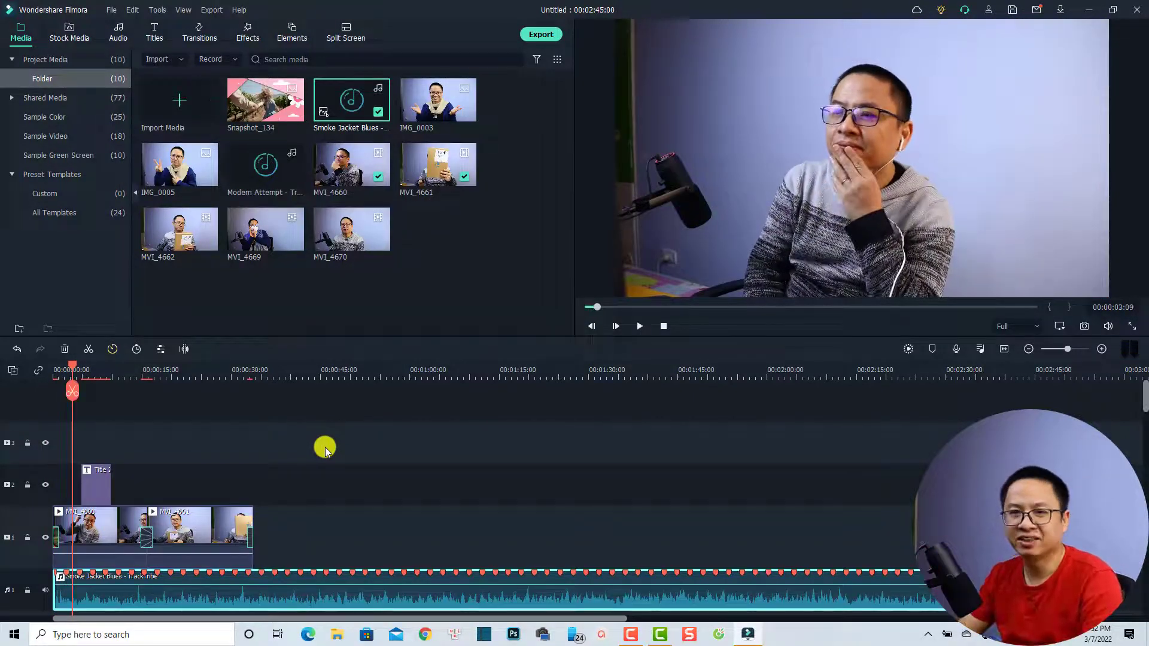
- Trim the end of the Smoke Jacket Blues clip to match the end of the video track
{"action": "left_click", "coordinate": [251, 374]}
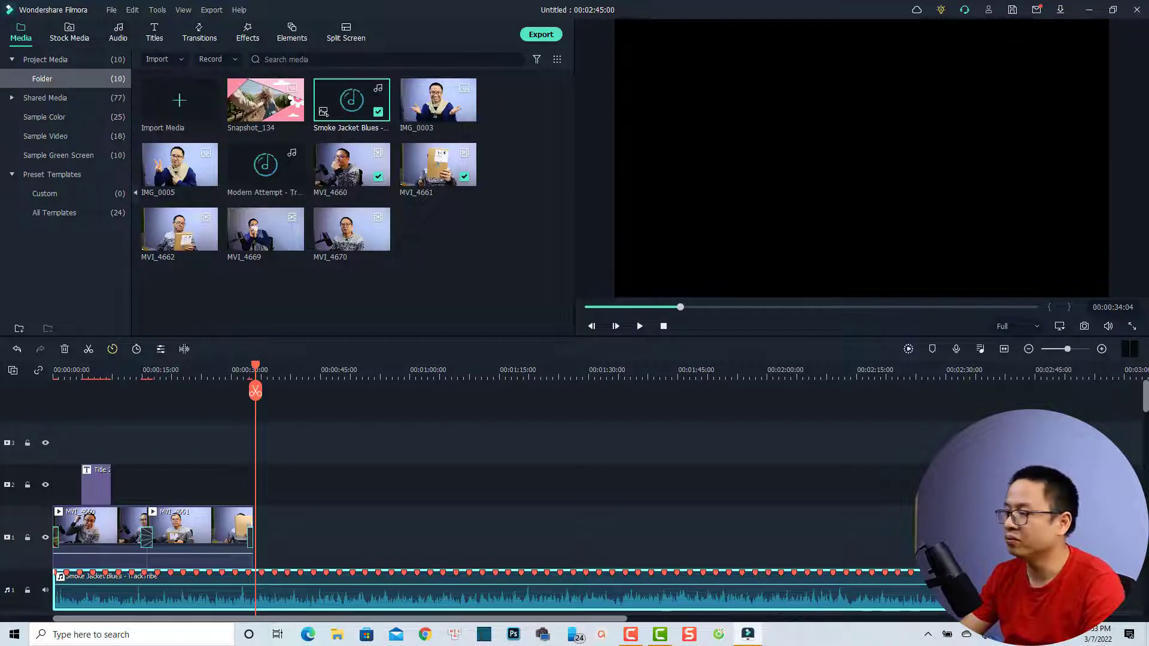
{"action": "left_click_drag", "start_coordinate": [1035, 589], "coordinate": [250, 585]}
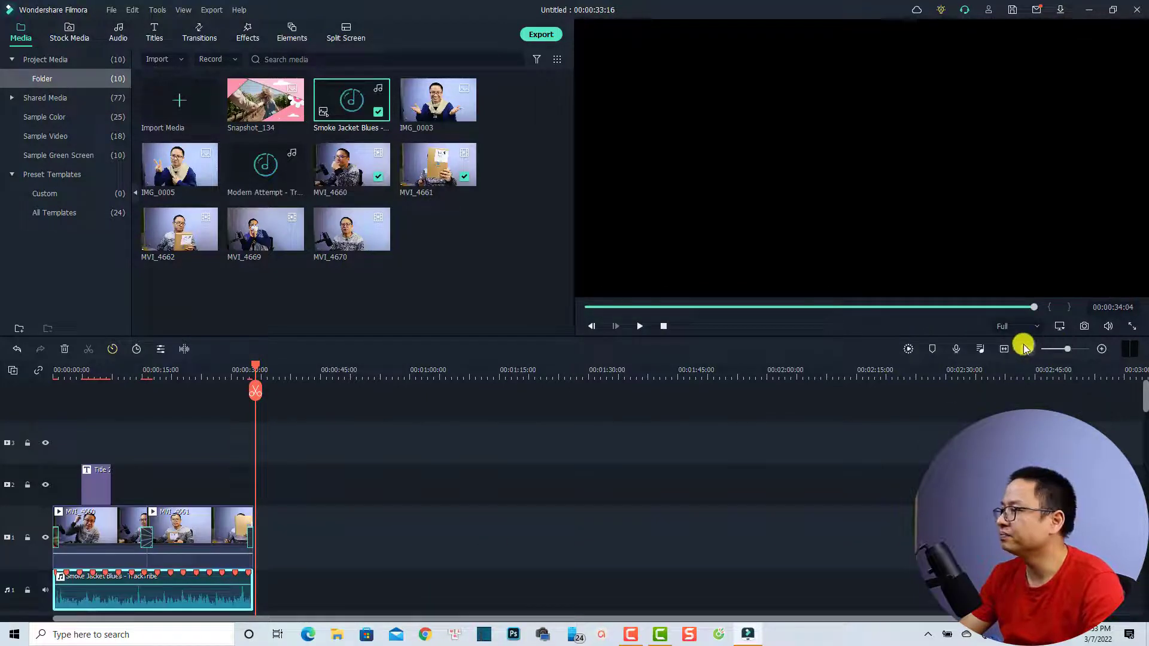
{"action": "left_click", "coordinate": [1005, 348]}
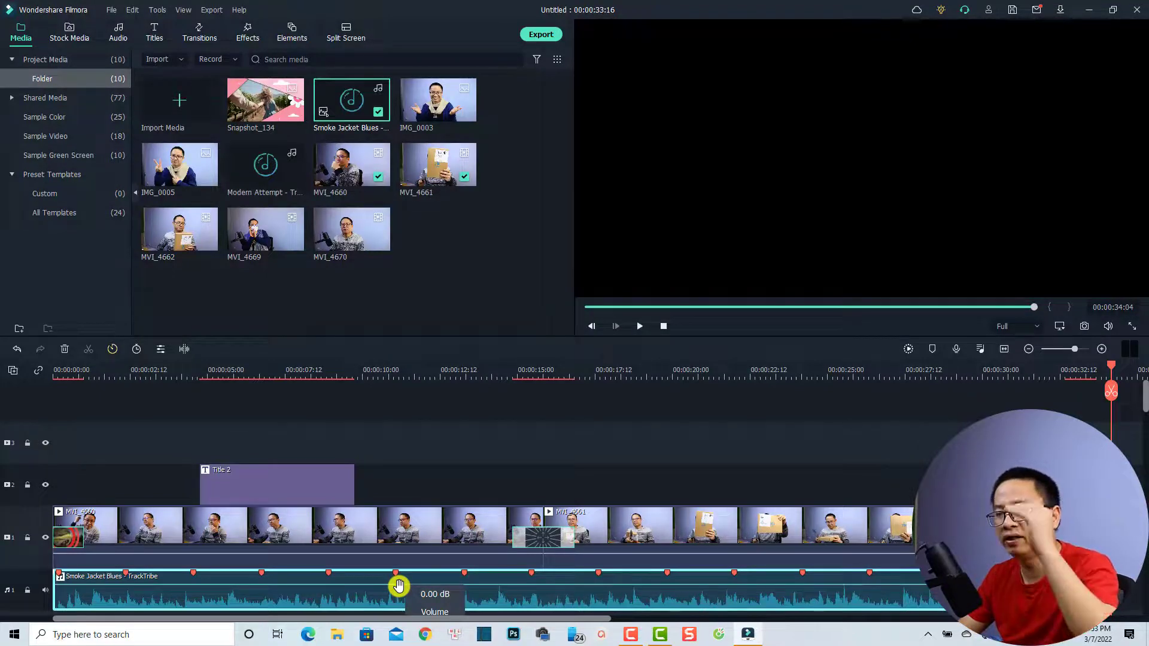
- Lower the volume of the Smoke Jacket Blues clip to -12.00 dB in its audio settings
{"action": "left_click_drag", "start_coordinate": [399, 588], "coordinate": [398, 589]}
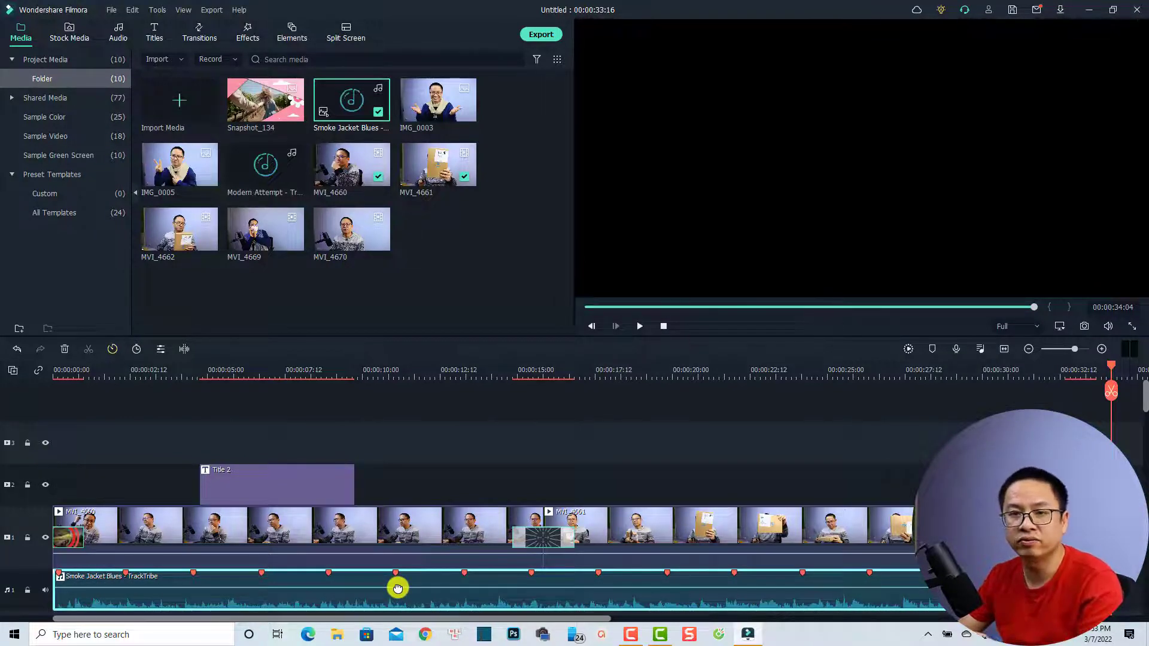
{"action": "double_click", "coordinate": [358, 590]}
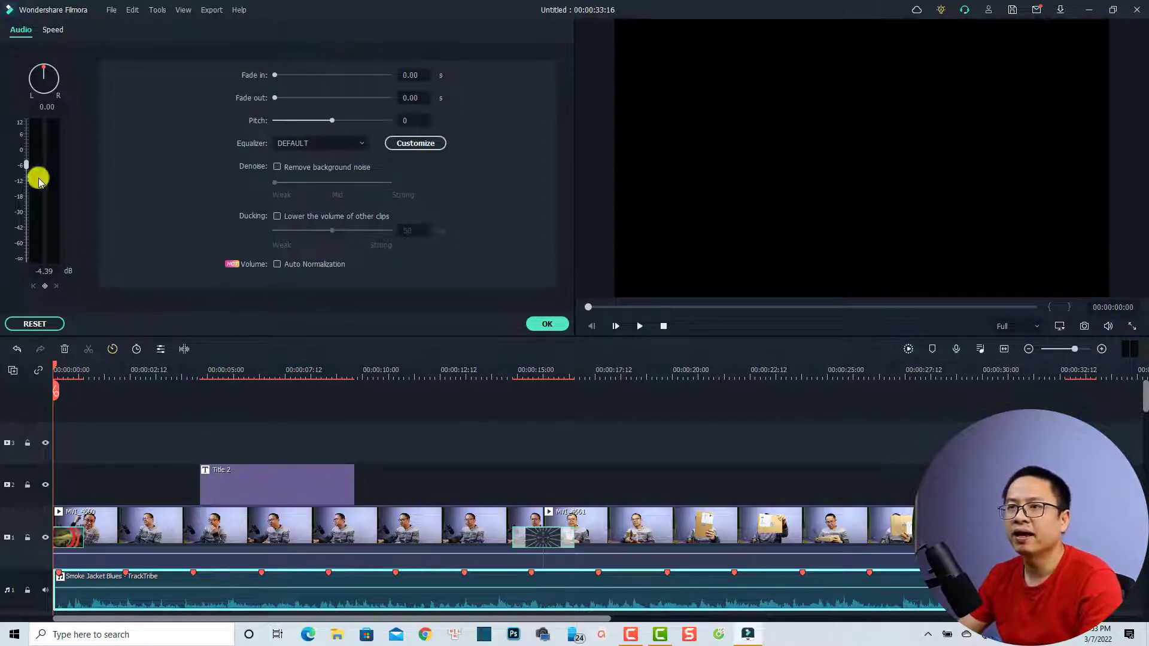
{"action": "mouse_move", "coordinate": [28, 168]}
{"action": "left_mouse_down"}
{"action": "mouse_move", "coordinate": [27, 144]}
{"action": "mouse_move", "coordinate": [28, 186]}
{"action": "left_mouse_up"}
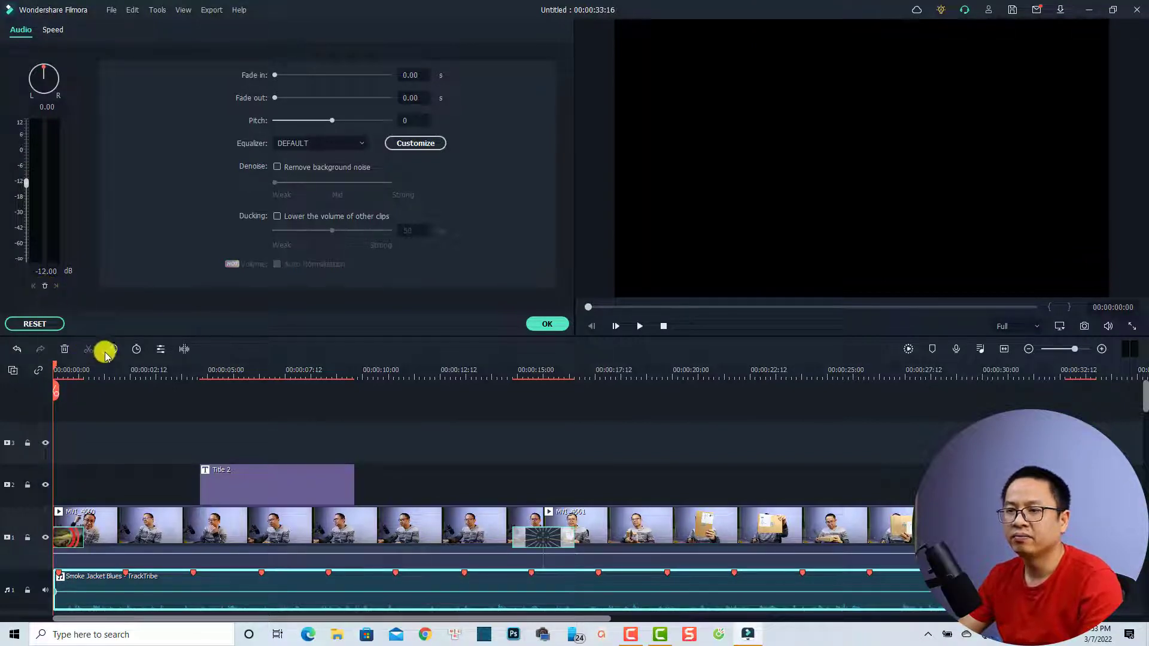
- Add volume keyframes to the music clip at 00:00:02:23 and 00:00:06:02
{"action": "left_click", "coordinate": [143, 373]}
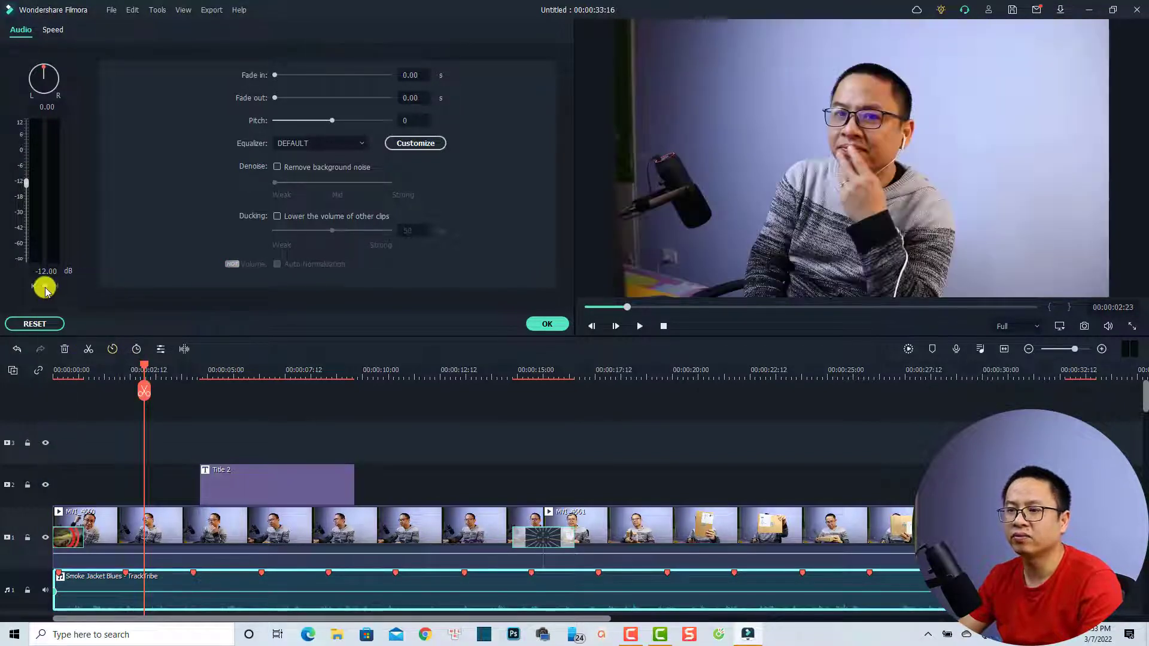
{"action": "left_click", "coordinate": [239, 372]}
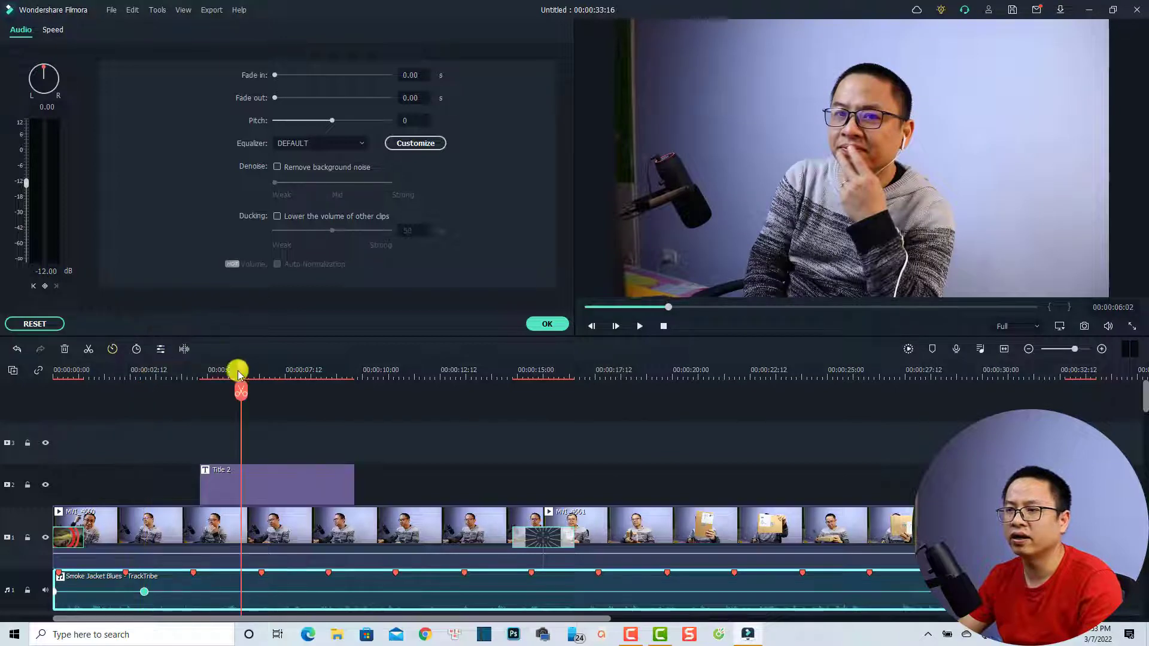
{"action": "left_click", "coordinate": [48, 286]}
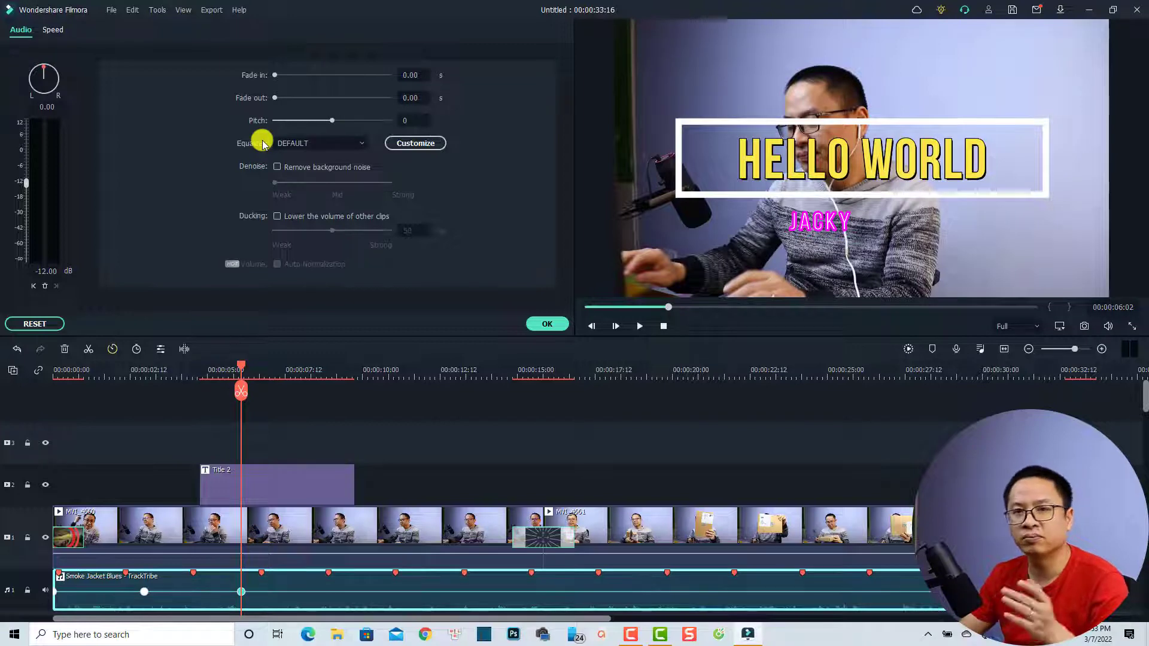
- Give the music clip an 8.24 s fade-in, a 5.09 s fade-out and a pitch of 2, and enable background noise removal
{"action": "left_click_drag", "start_coordinate": [275, 74], "coordinate": [293, 96]}
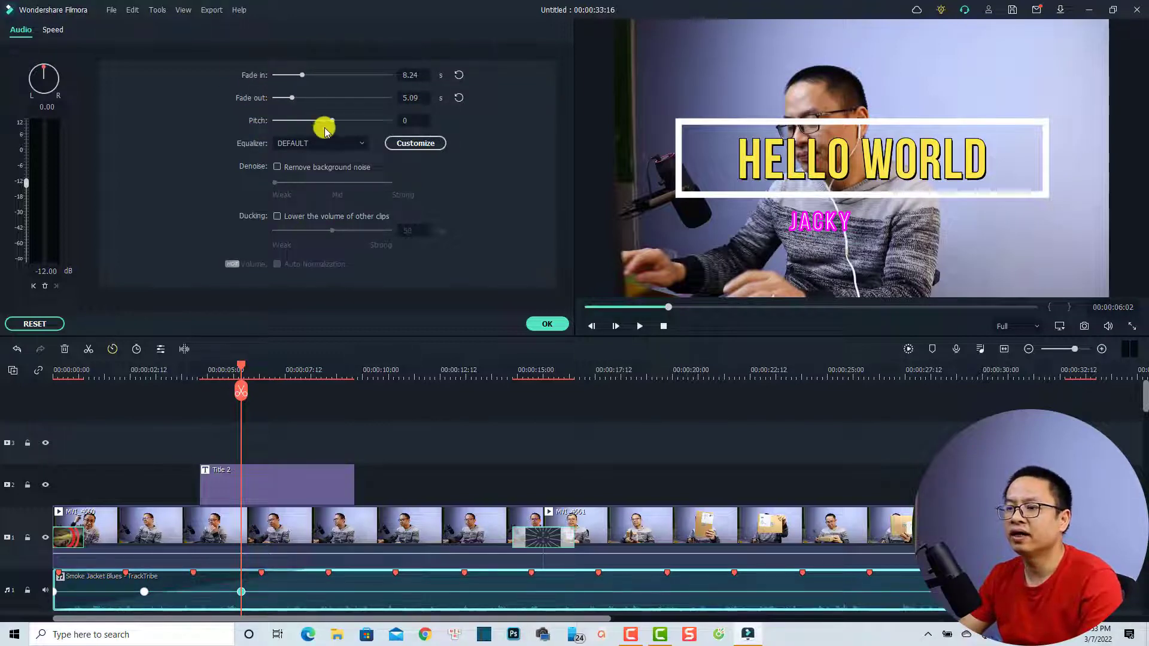
{"action": "left_click", "coordinate": [328, 121]}
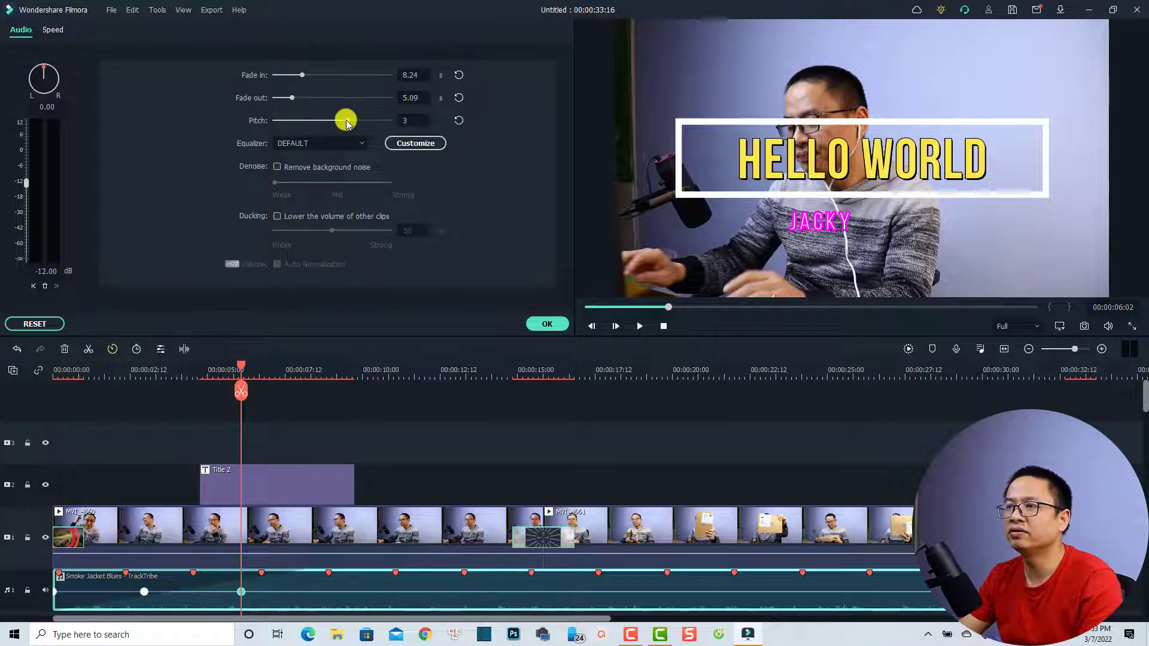
{"action": "left_click_drag", "start_coordinate": [348, 122], "coordinate": [339, 127]}
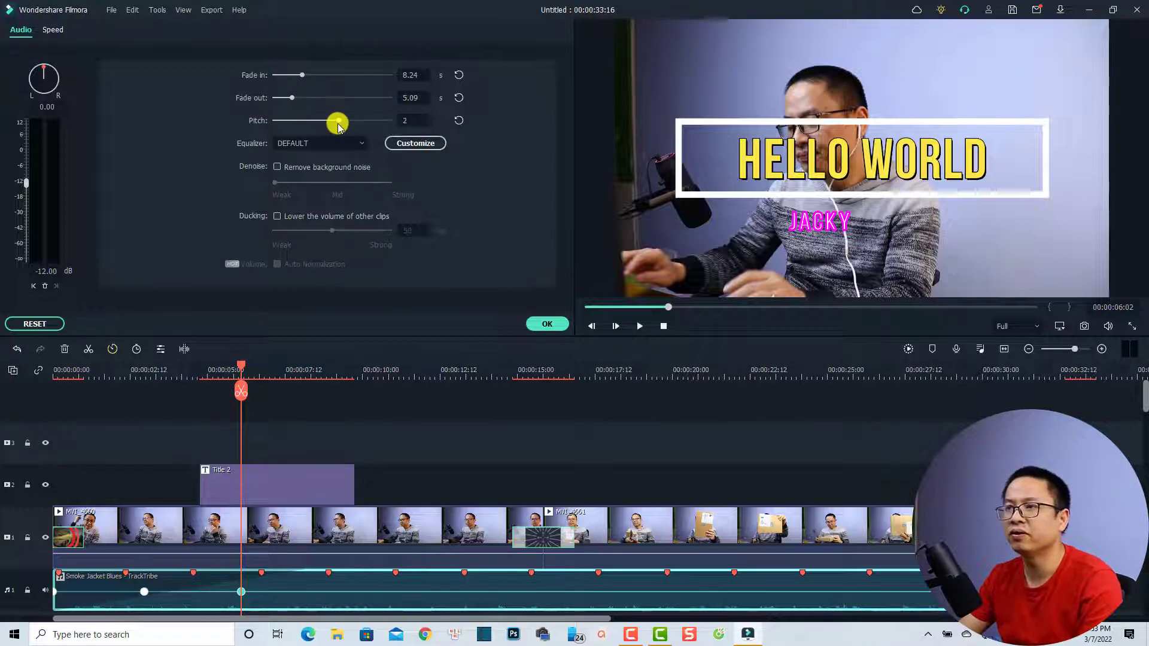
{"action": "left_click", "coordinate": [276, 168]}
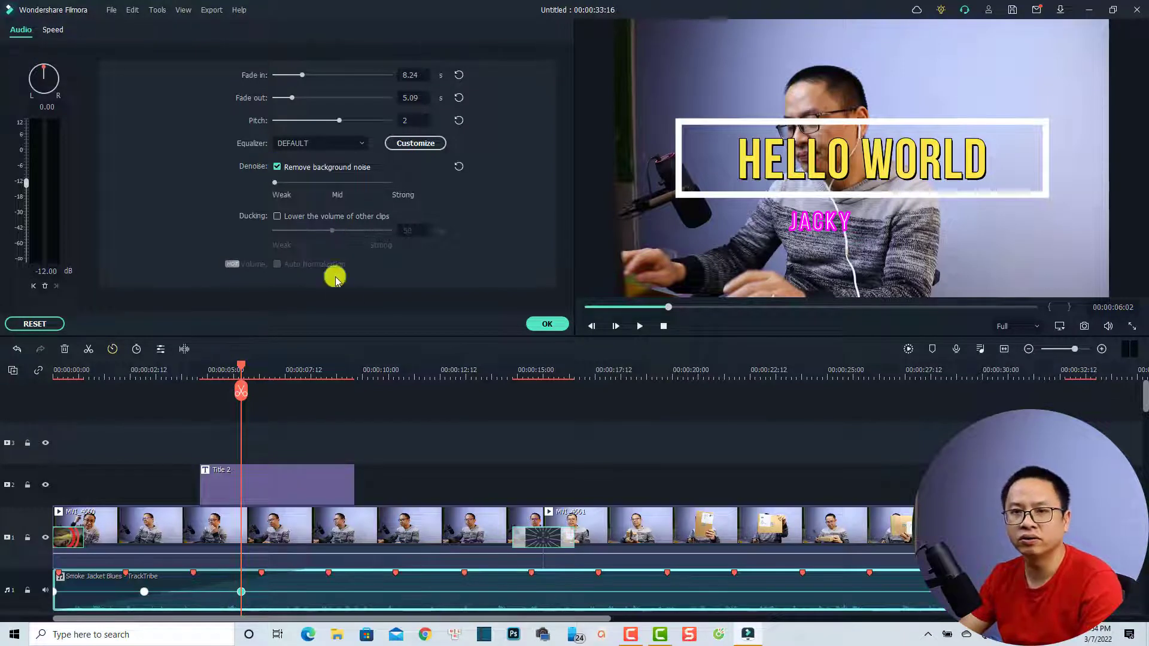
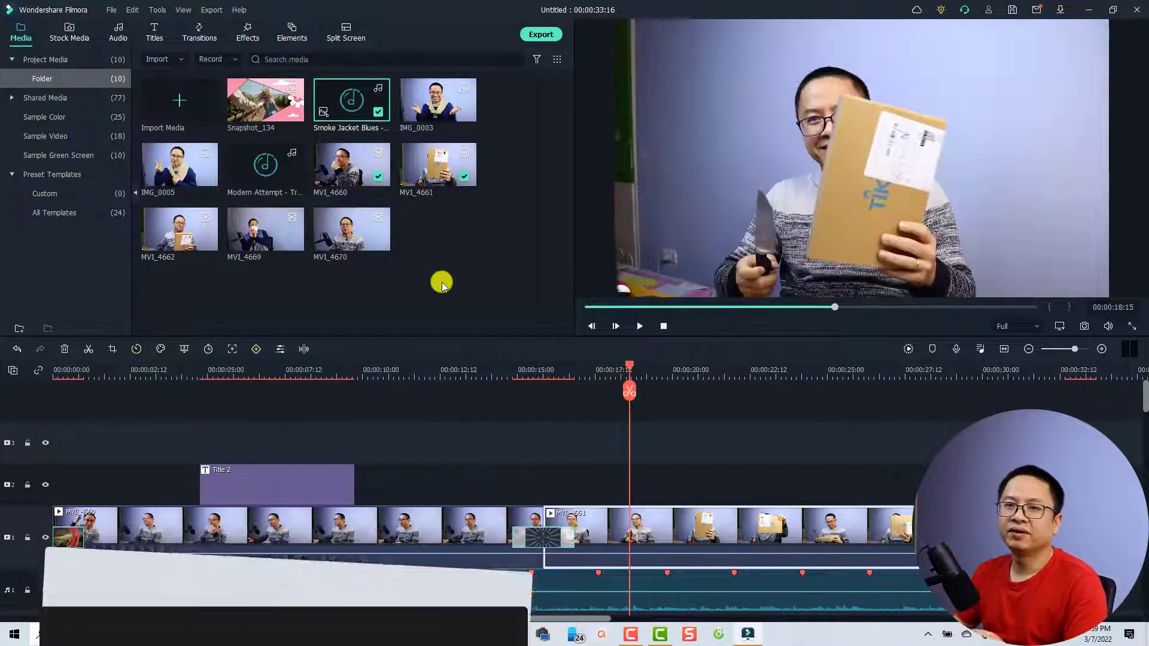
- Search the Pixabay stock videos for "green screen"
{"action": "left_click", "coordinate": [66, 42]}
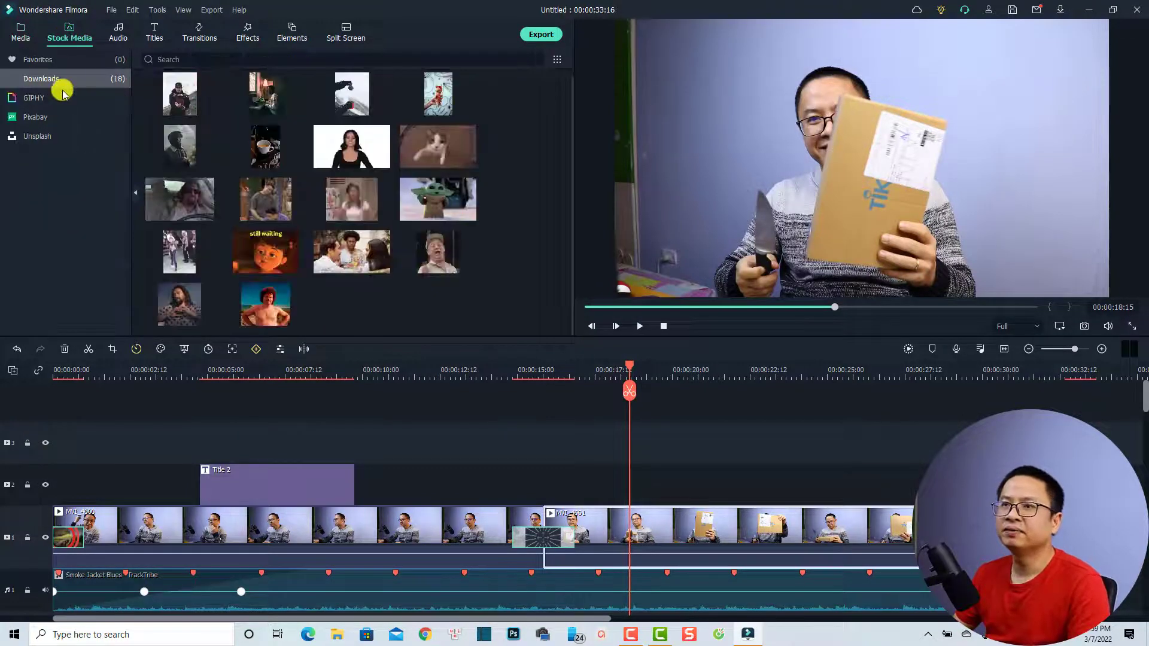
{"action": "left_click", "coordinate": [36, 116]}
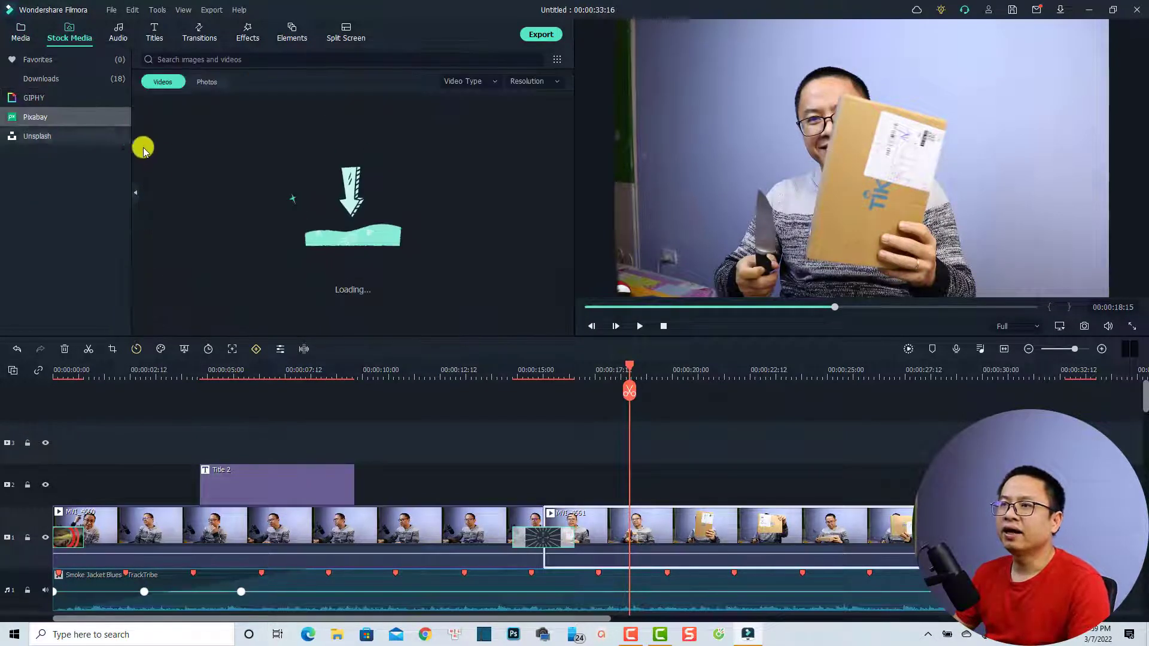
{"action": "left_click", "coordinate": [211, 60]}
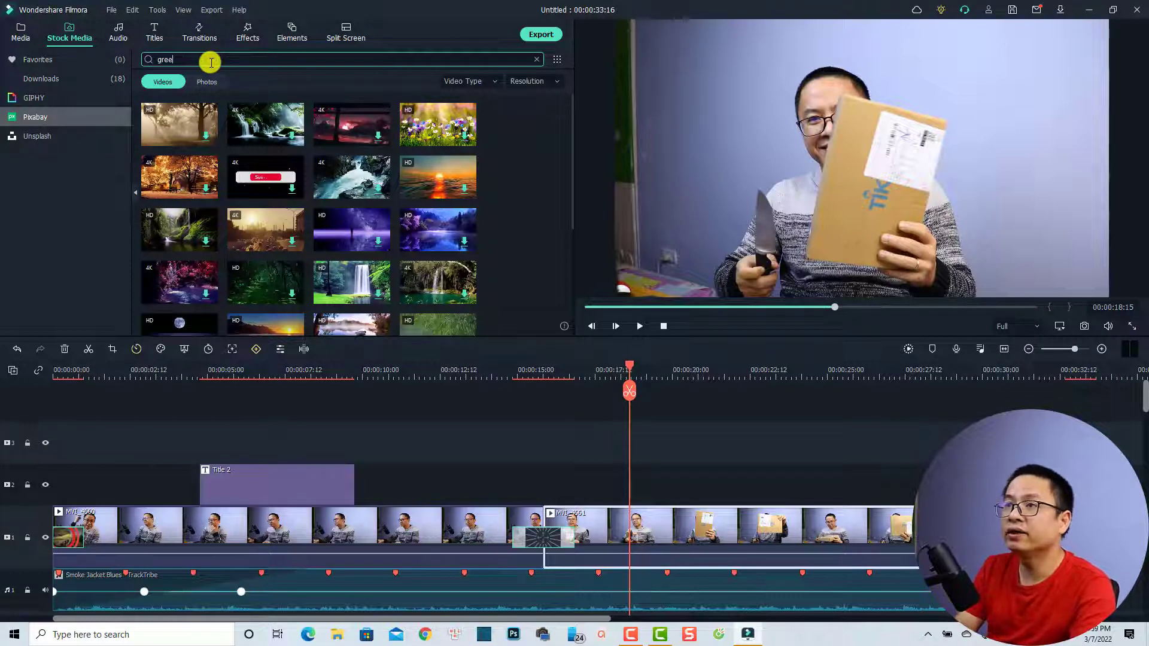
{"action": "key", "text": "Return"}
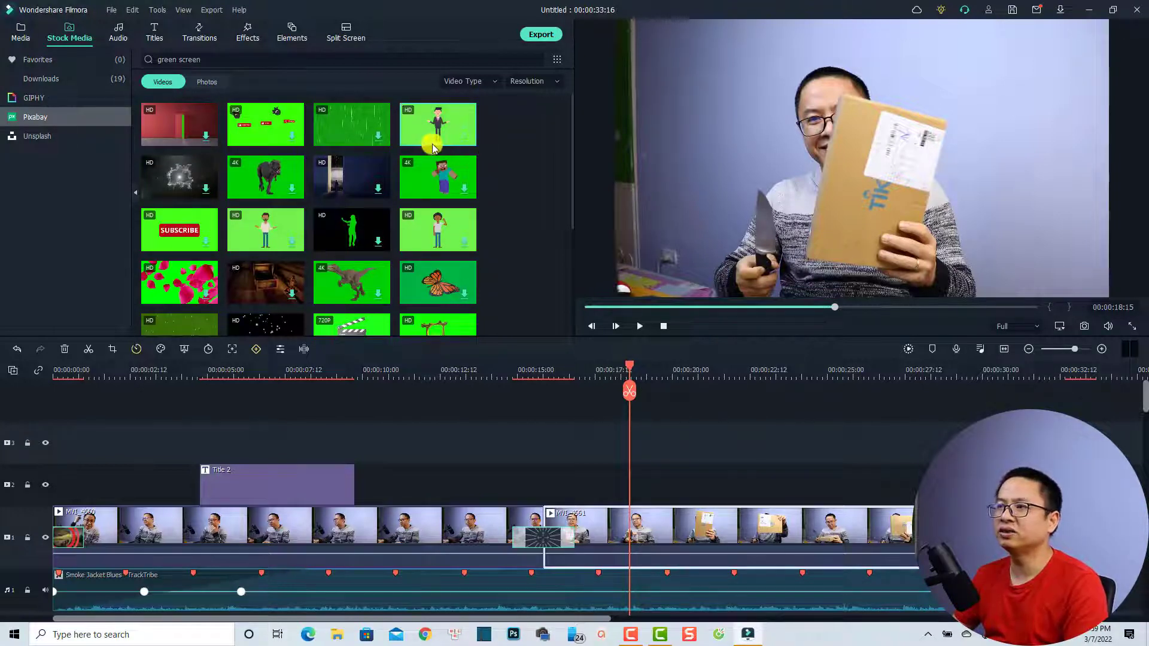
- Place the green-screen clip of the cartoon man in a suit on track 2 at 00:00:18:15, keeping the 1920 x 1080 24fps project settings
{"action": "left_click_drag", "start_coordinate": [441, 146], "coordinate": [627, 470]}
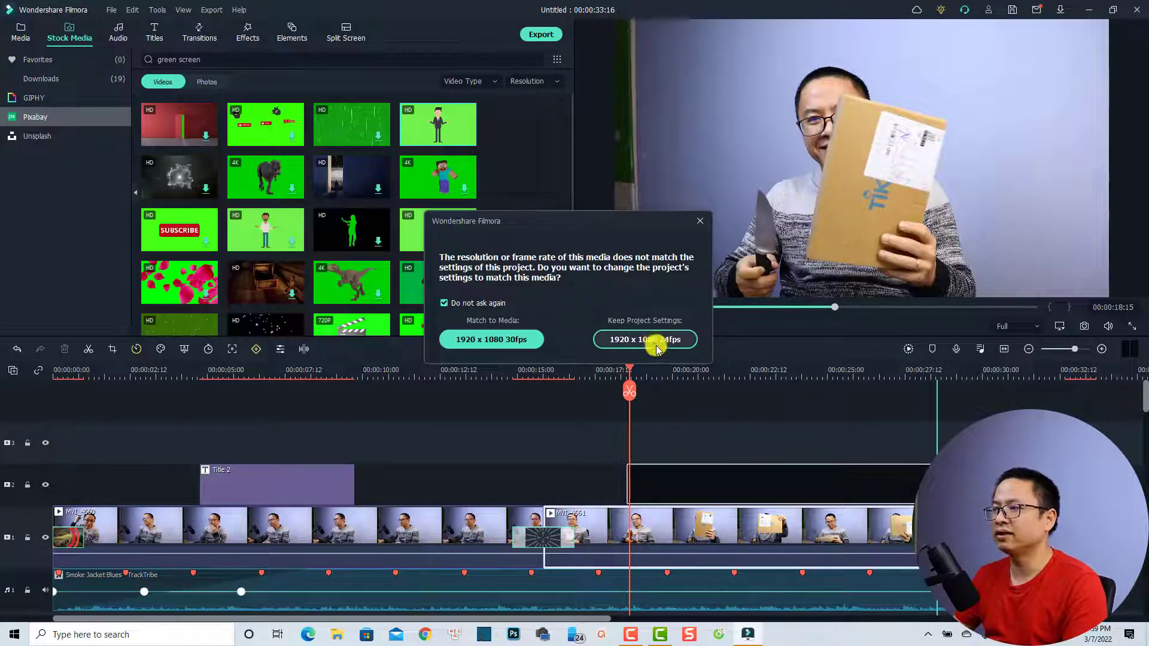
{"action": "left_click", "coordinate": [654, 343]}
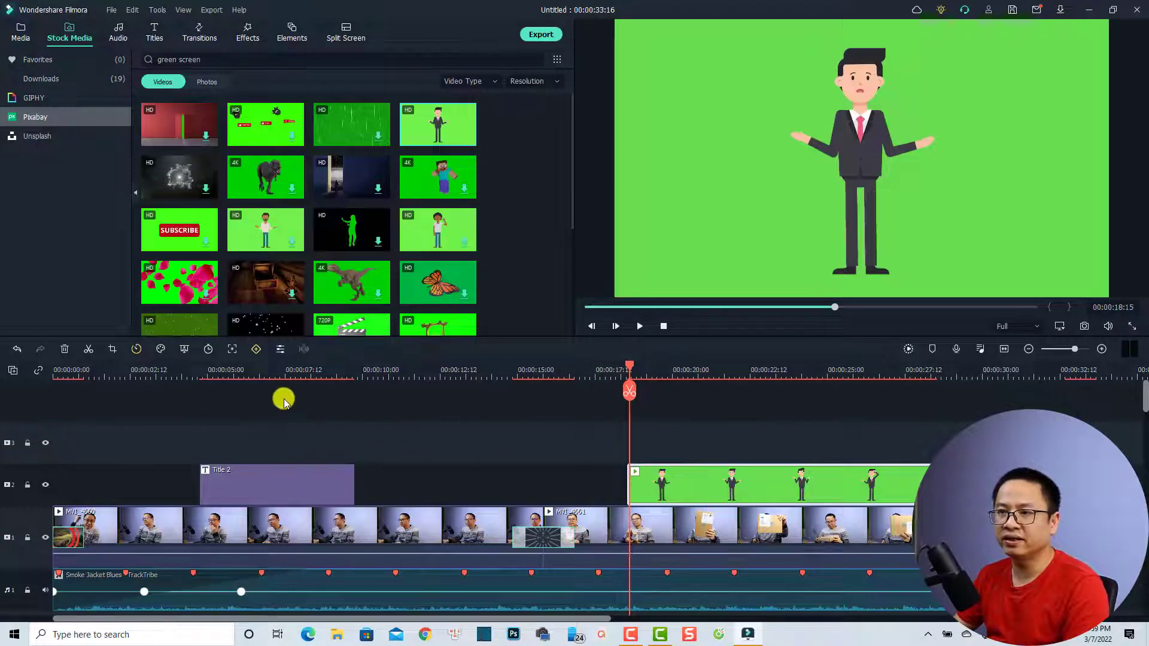
- Apply Chroma Key to the cartoon man clip, sample its green background as the key color, and play back the composite
{"action": "left_click", "coordinate": [185, 350]}
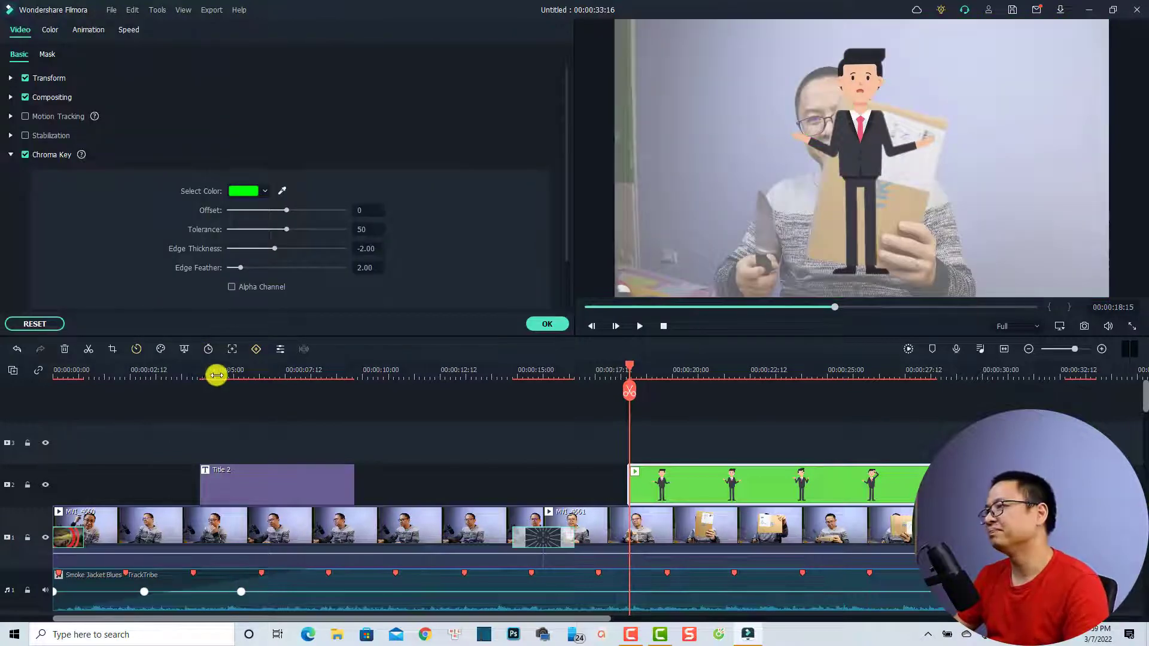
{"action": "left_click", "coordinate": [282, 191]}
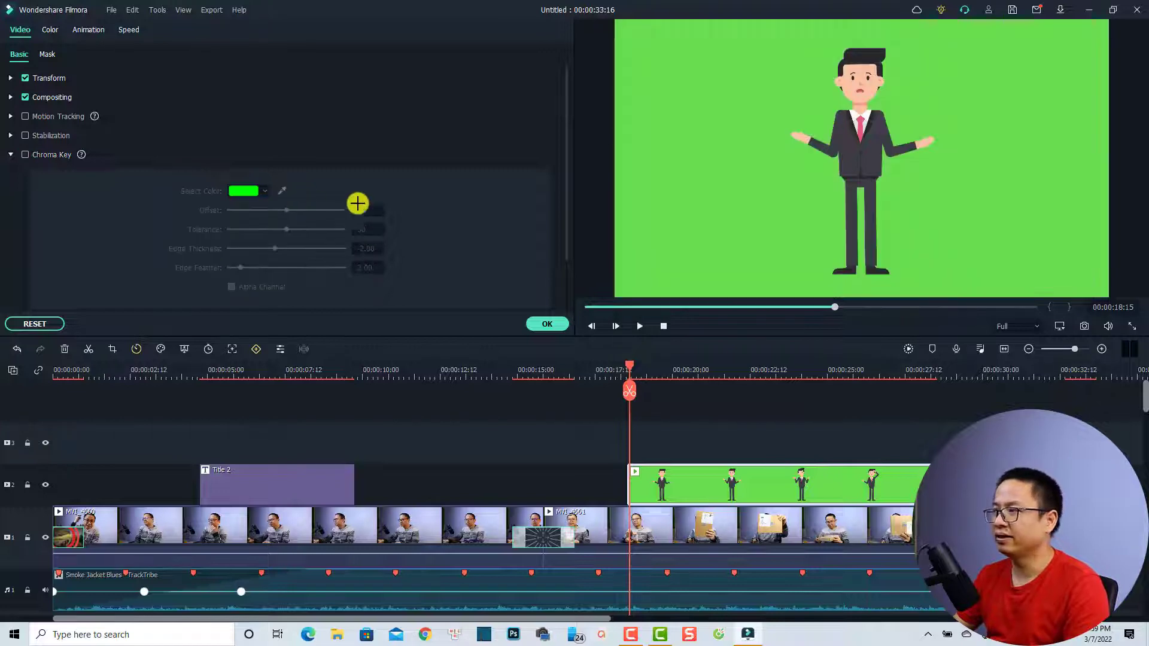
{"action": "left_click", "coordinate": [830, 178]}
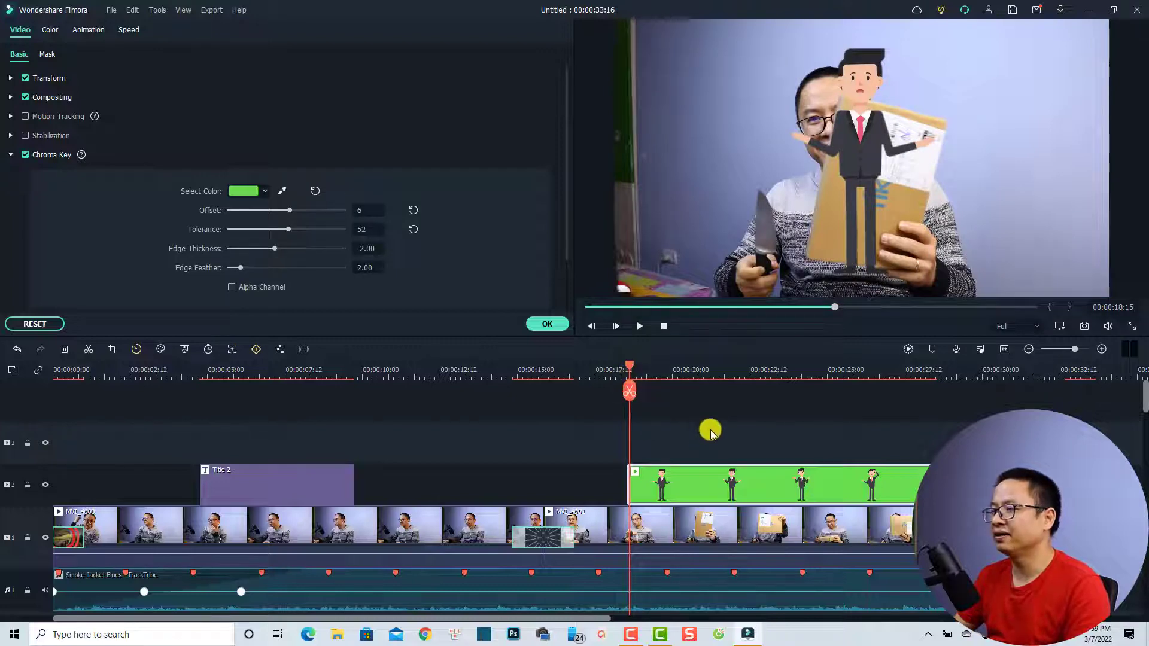
{"action": "key", "text": "space"}
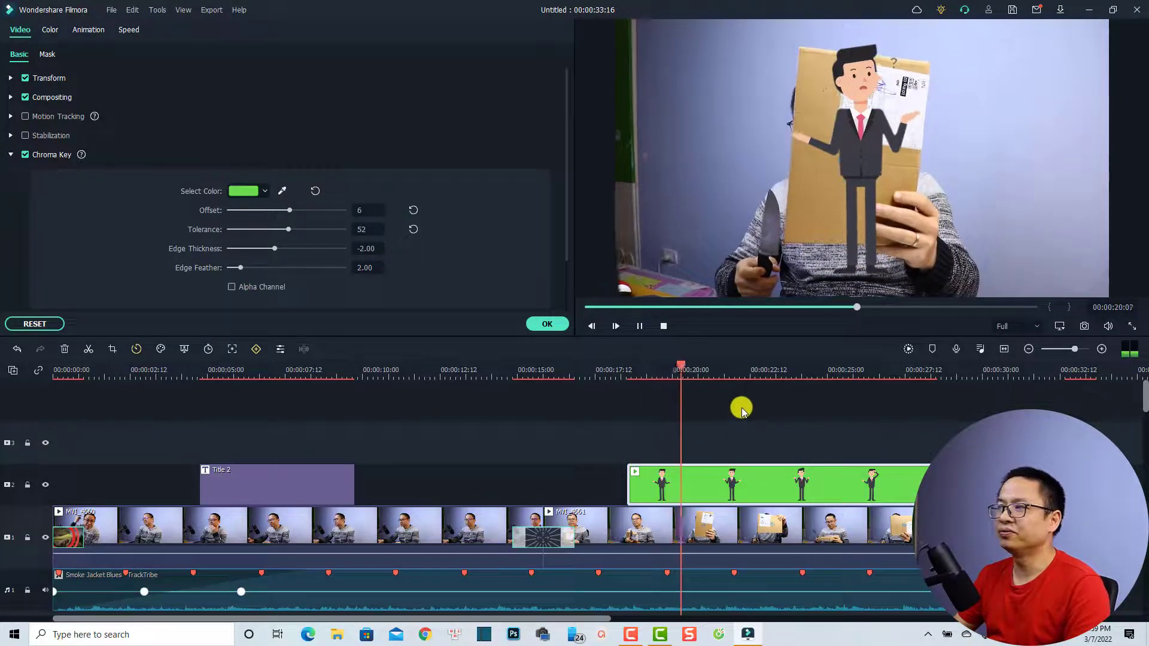
- Refine the cartoon man clip's Chroma Key to offset 36, tolerance 59 and edge feather 3.02
{"action": "key", "text": "space"}
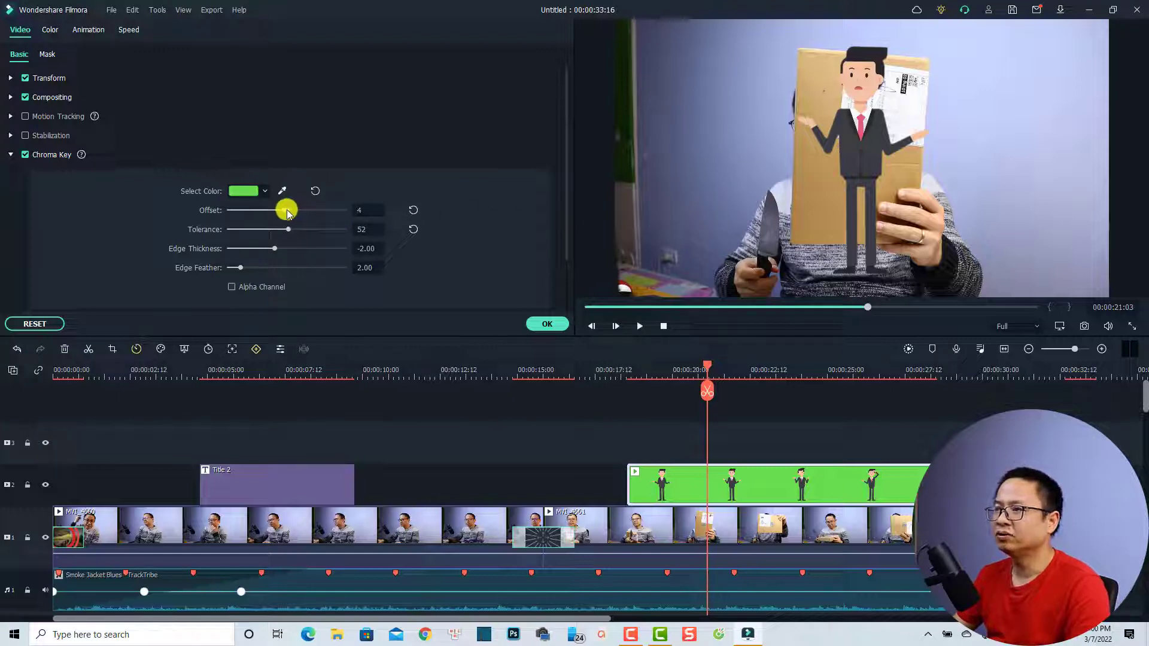
{"action": "left_click_drag", "start_coordinate": [286, 212], "coordinate": [306, 212]}
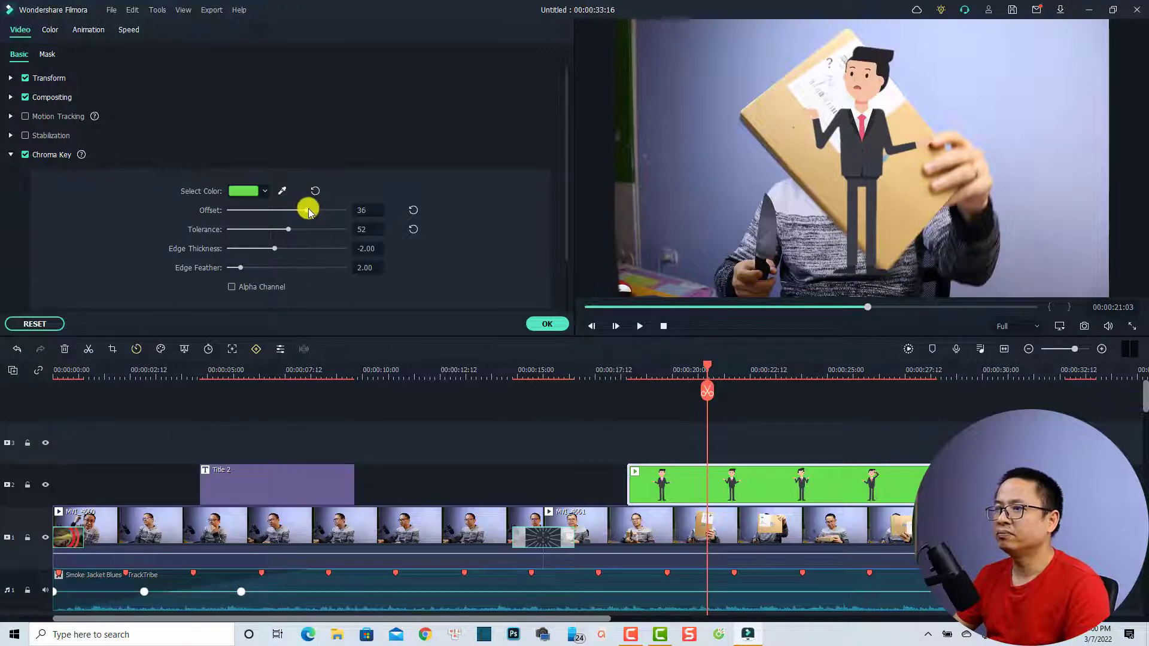
{"action": "scroll", "coordinate": [296, 232], "scroll_direction": "down", "scroll_amount": 1}
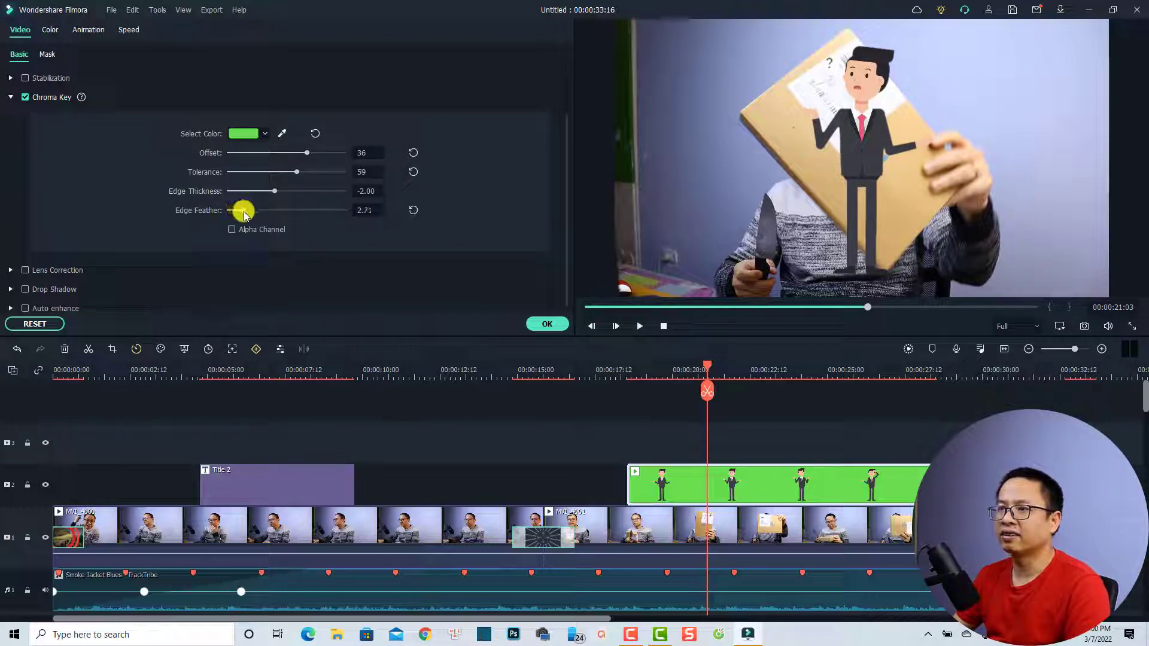
- Shrink the cartoon man to just under half size in the lower-left corner of the video frame and play back the composite
{"action": "left_click_drag", "start_coordinate": [1108, 20], "coordinate": [845, 173]}
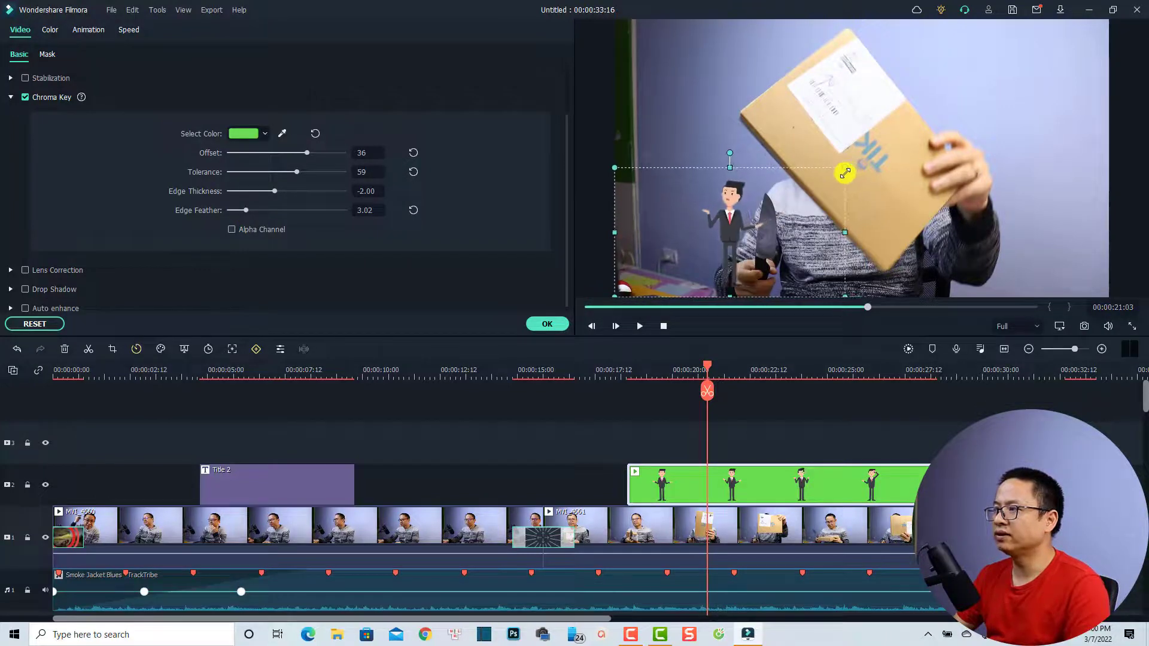
{"action": "left_click", "coordinate": [620, 369]}
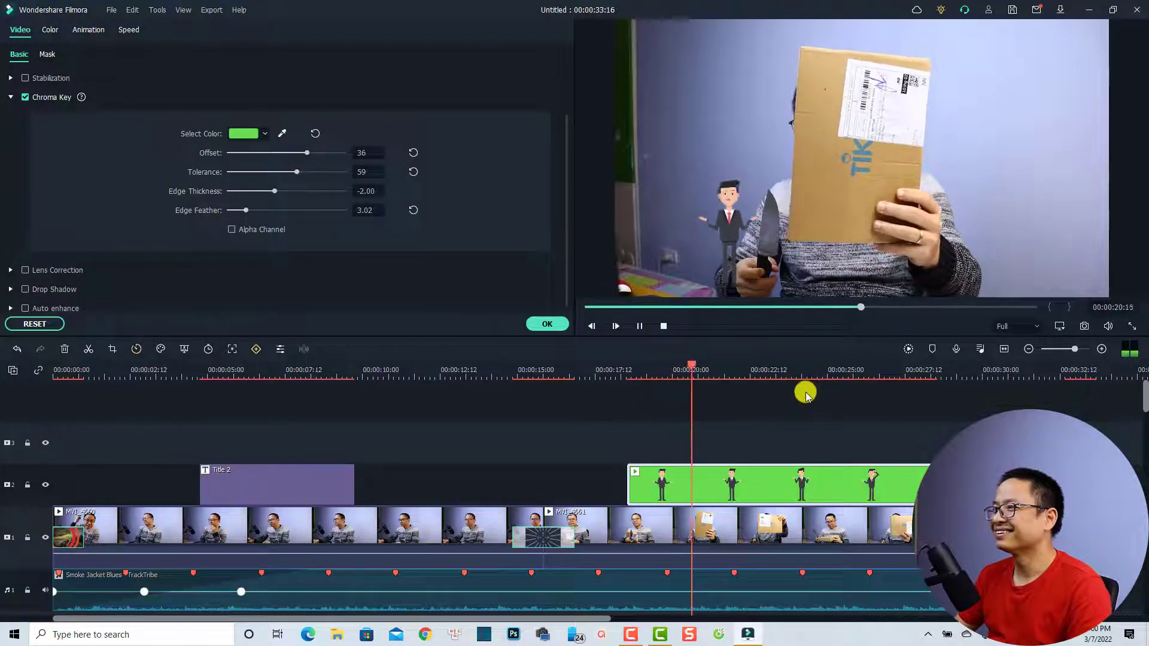
{"action": "key", "text": "space"}
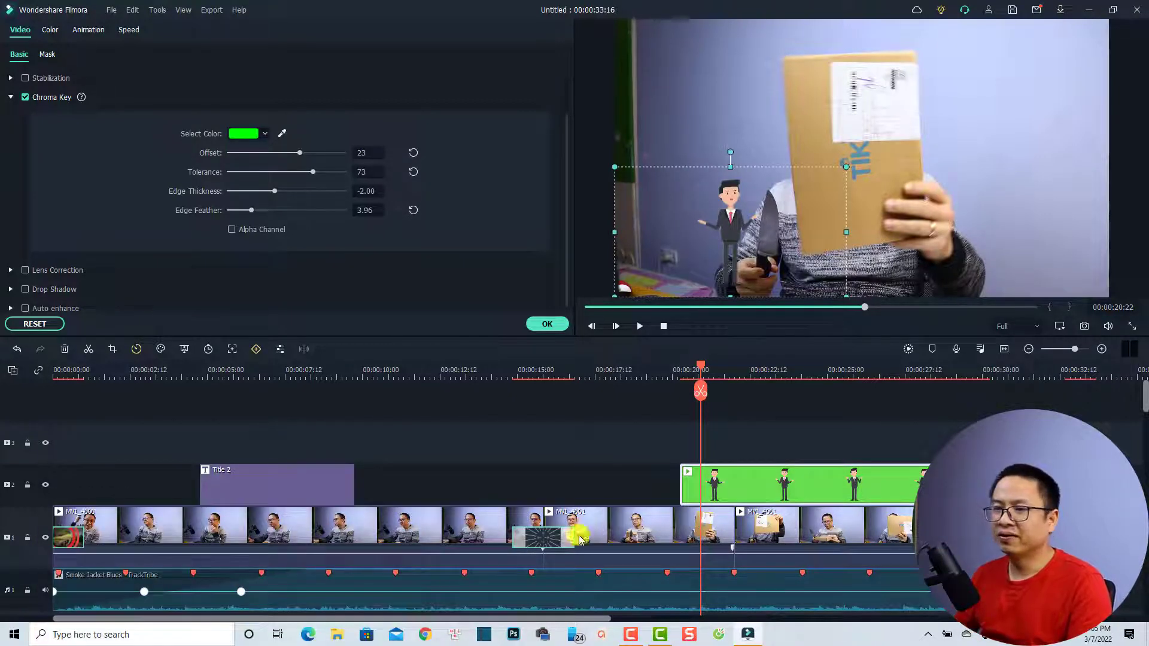
- Preview the opening of the first video clip on track 1 and split the clip at 00:00:01:06
{"action": "left_click", "coordinate": [88, 371]}
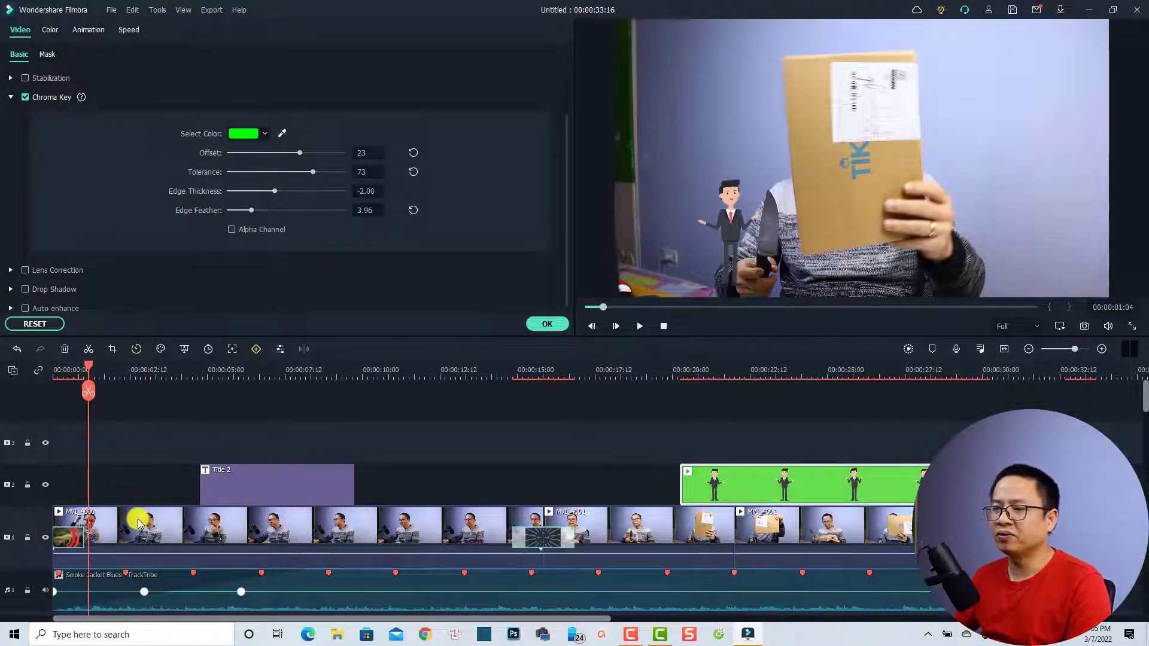
{"action": "left_click", "coordinate": [138, 524]}
{"action": "key", "text": "space"}
{"action": "key", "text": "space"}
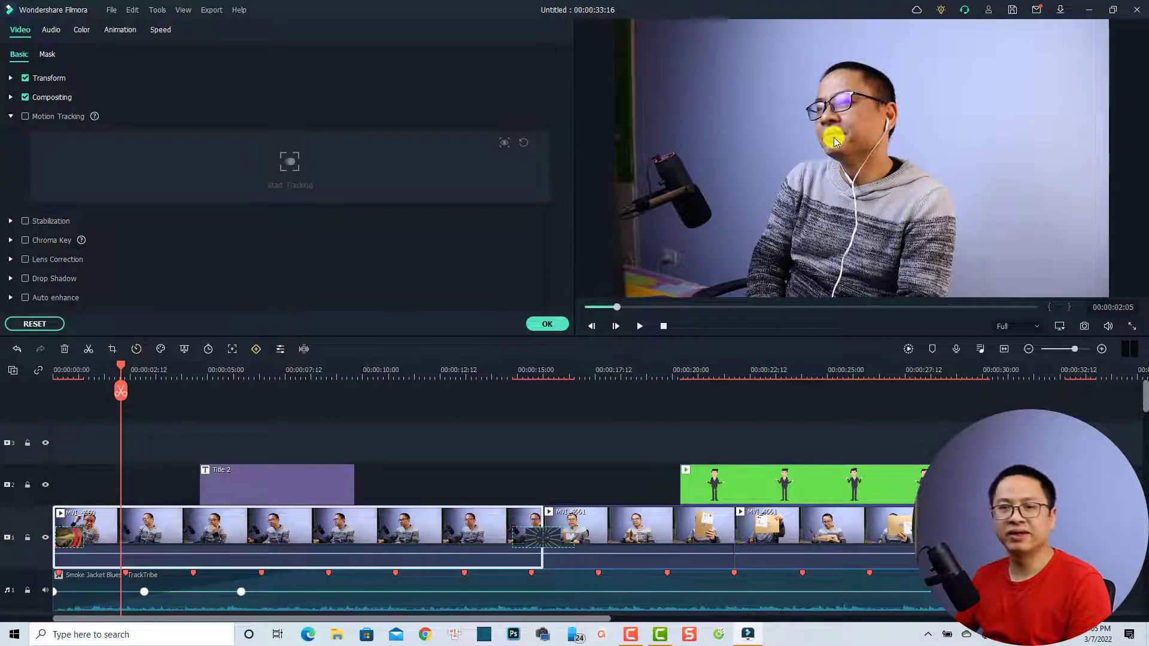
{"action": "left_click", "coordinate": [90, 376]}
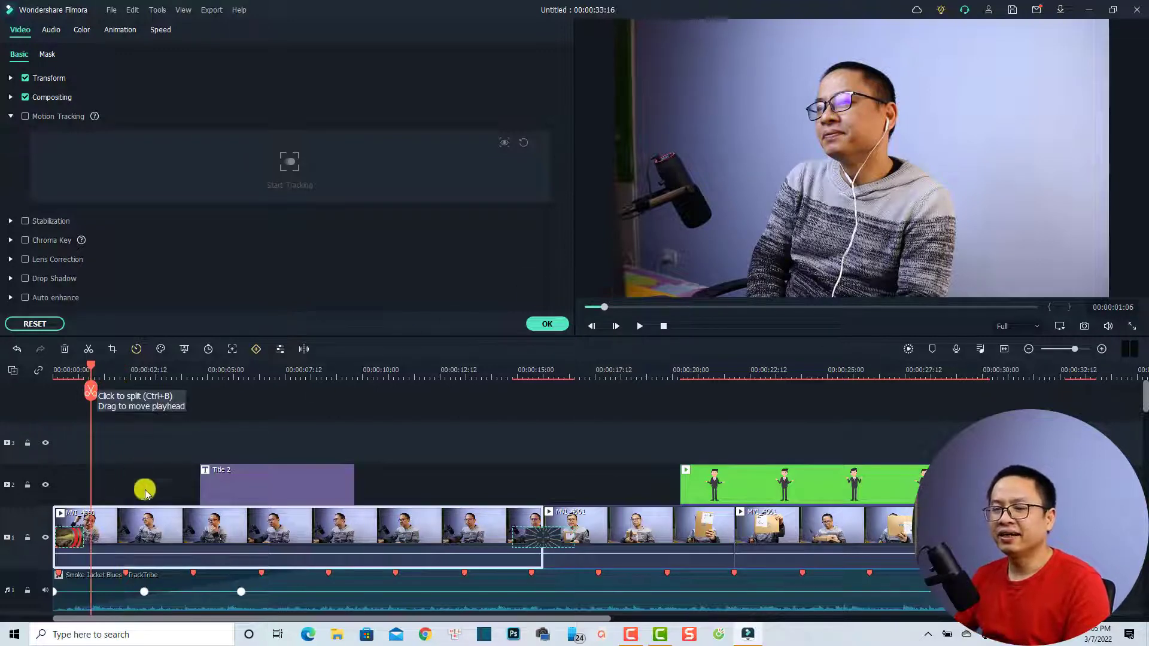
{"action": "left_click", "coordinate": [90, 391]}
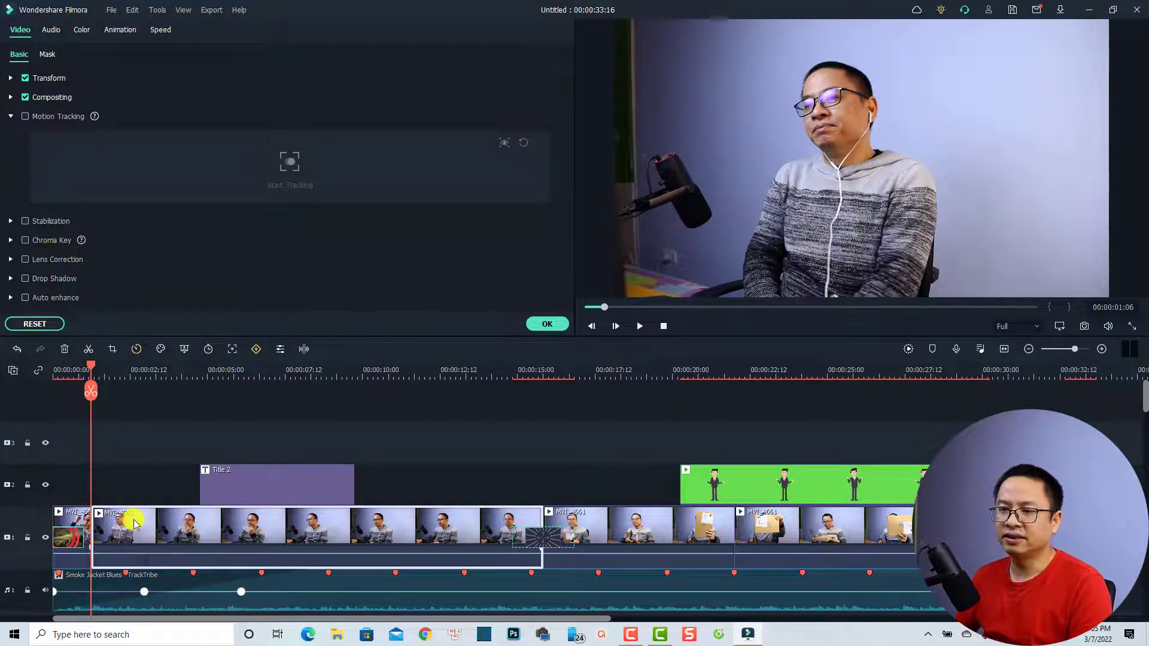
- Enable Motion Tracking on the clip after the split, fit the tracking box around the man's face, and run the tracking
{"action": "left_click", "coordinate": [230, 352]}
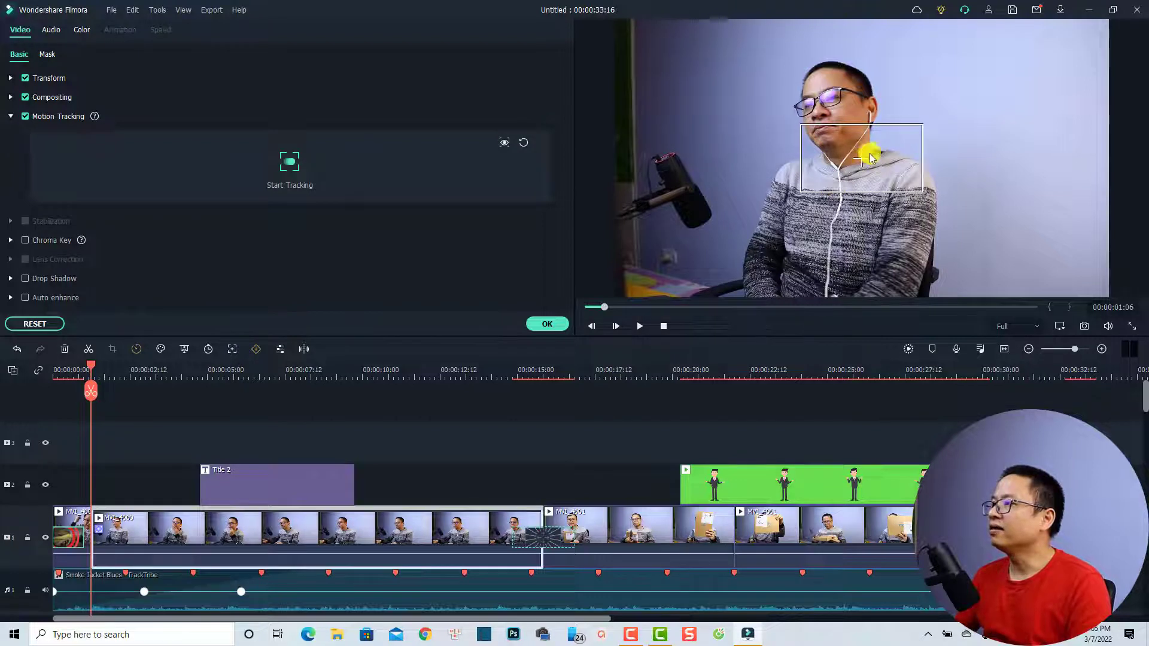
{"action": "left_click_drag", "start_coordinate": [864, 160], "coordinate": [861, 112]}
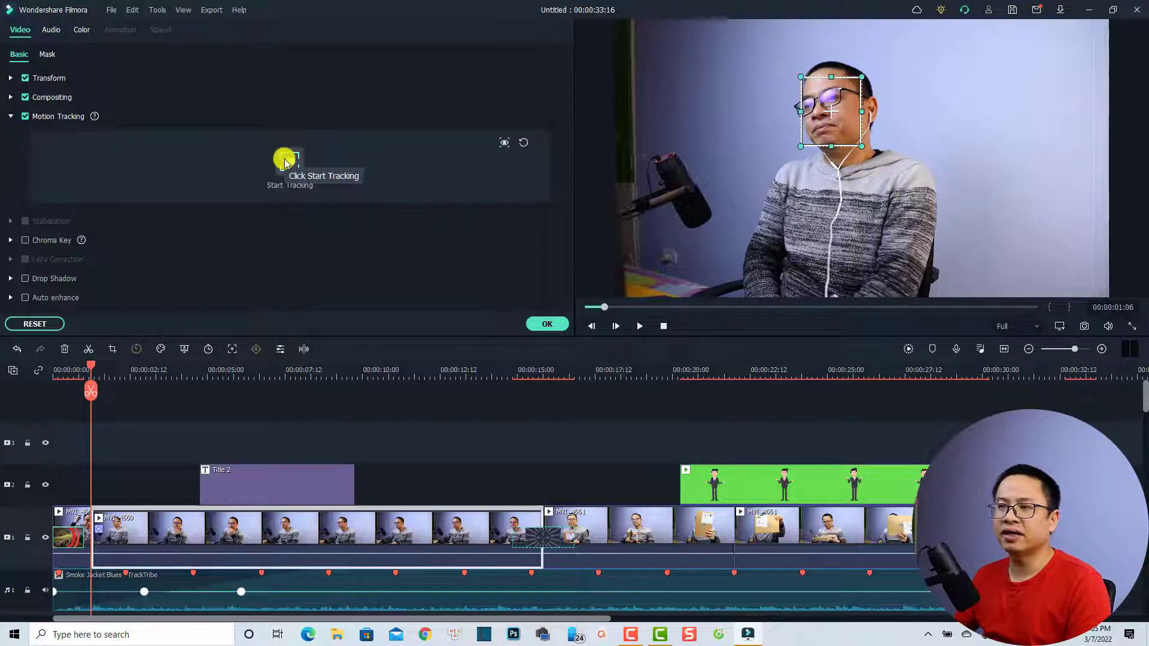
{"action": "left_click", "coordinate": [285, 162]}
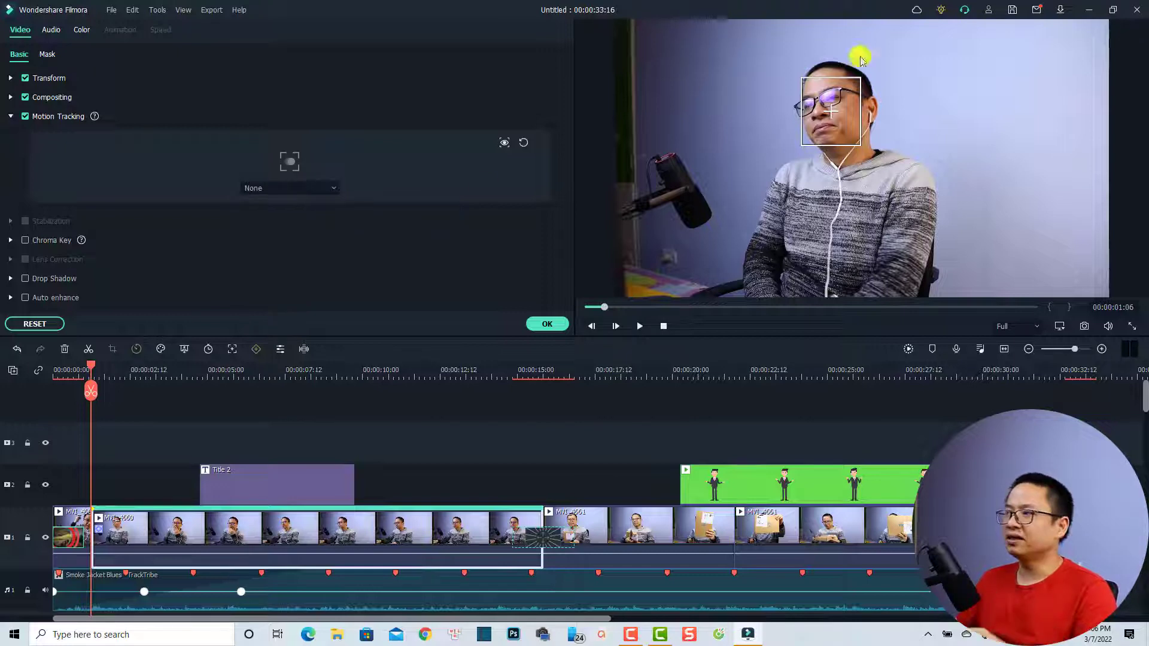
{"action": "left_click", "coordinate": [544, 324]}
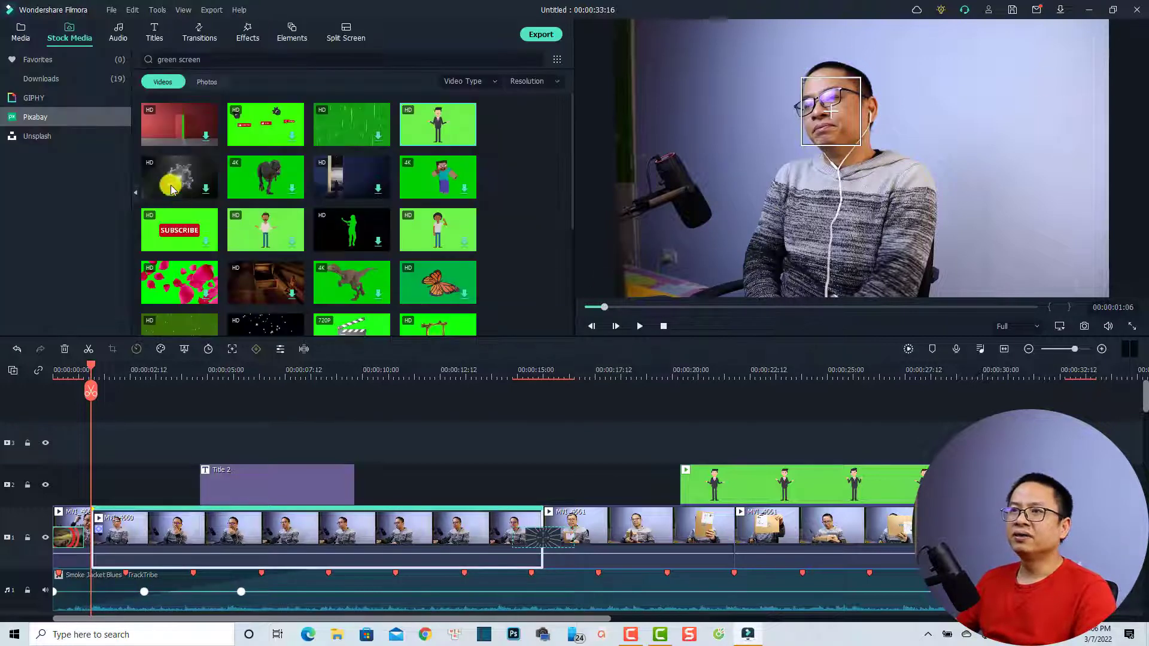
- Search the titles for "default" and place Default Title on track 3 at 00:00:01:06
{"action": "left_click", "coordinate": [155, 35]}
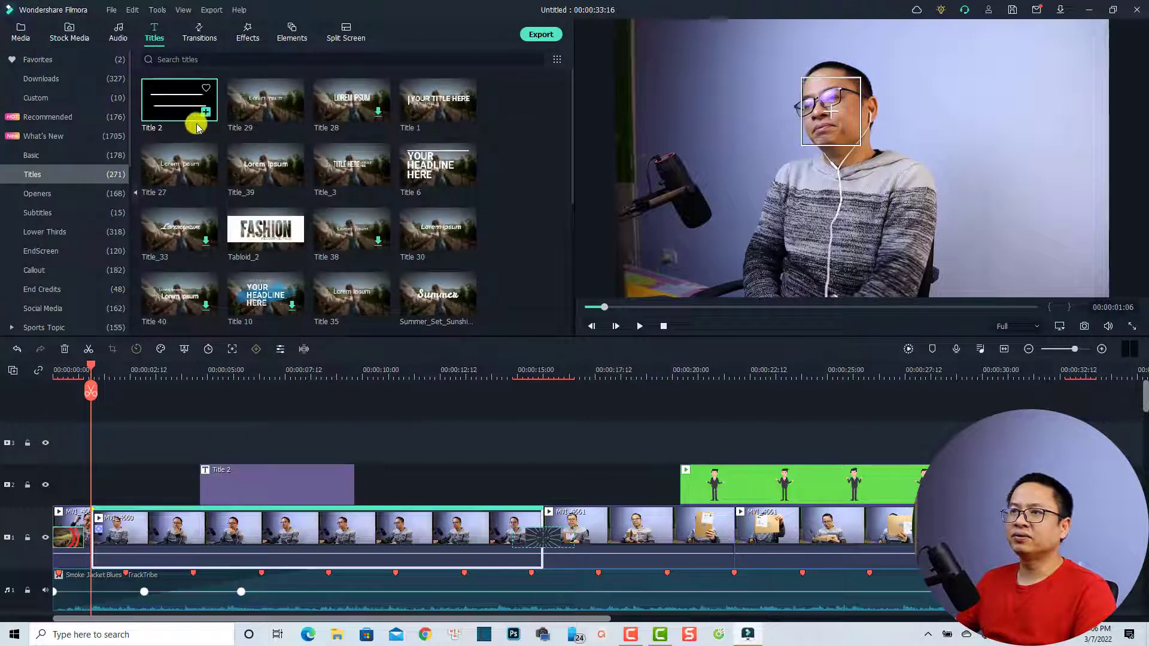
{"action": "left_click", "coordinate": [66, 153]}
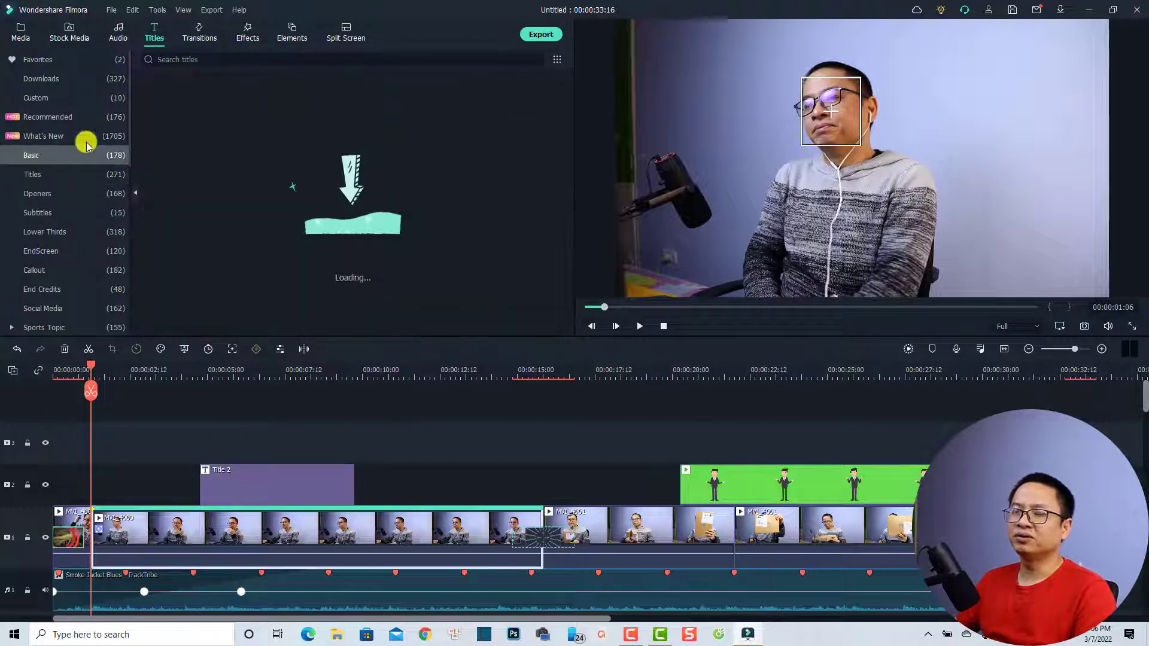
{"action": "left_click", "coordinate": [225, 63]}
{"action": "type", "text": "d"}
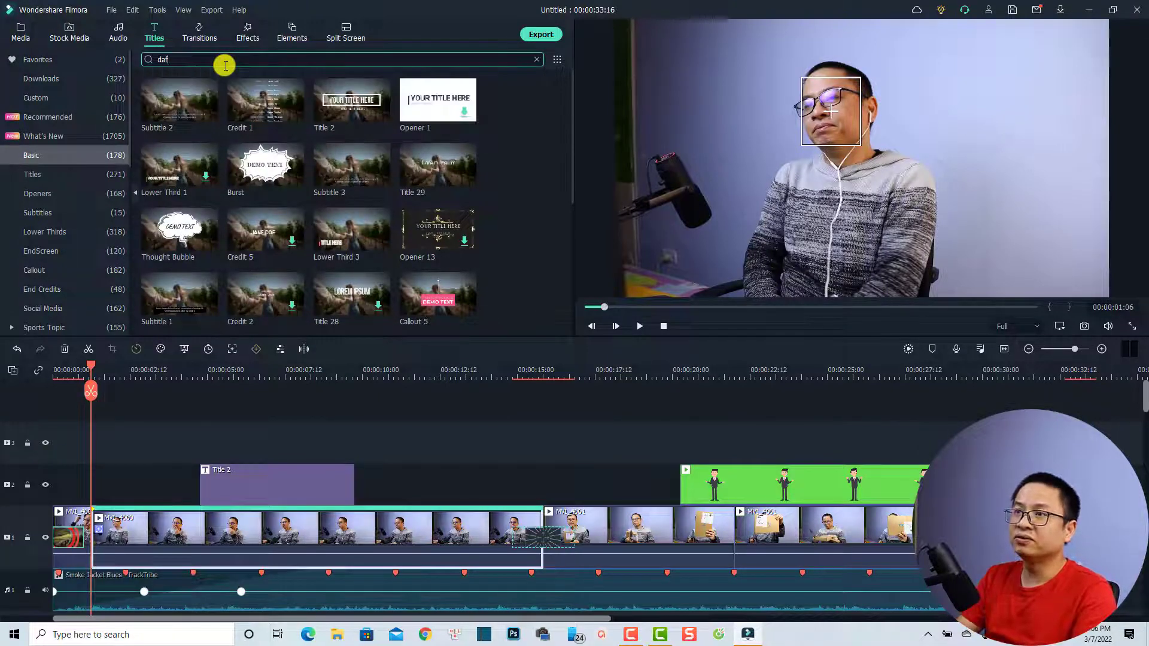
{"action": "type", "text": "efault"}
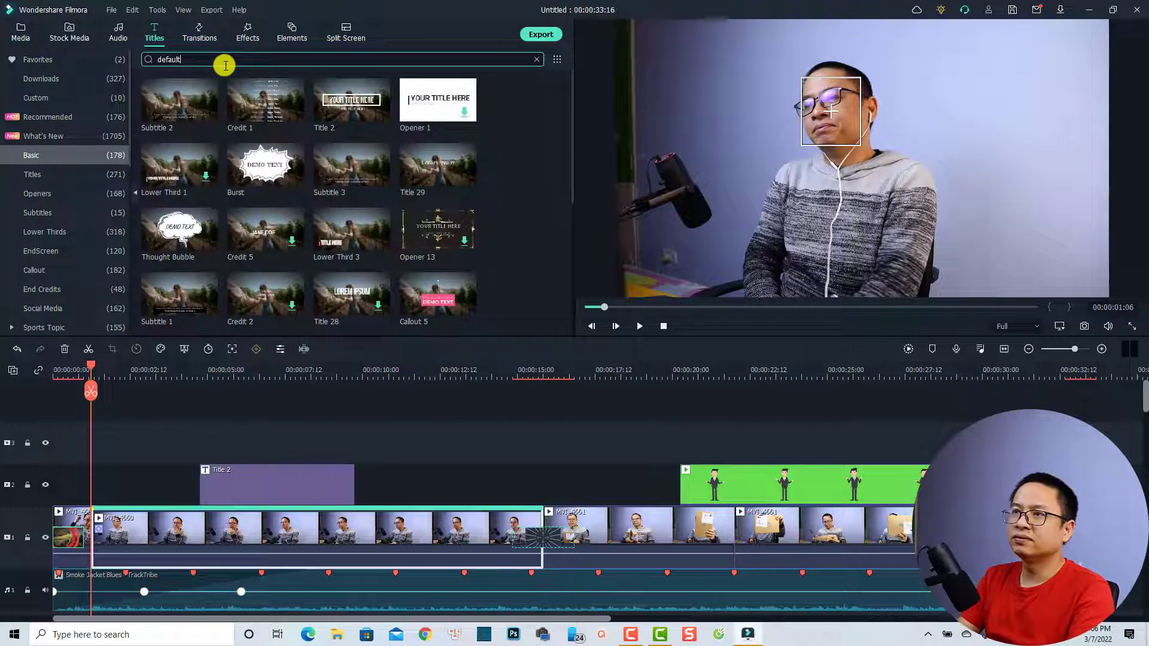
{"action": "key", "text": "Return"}
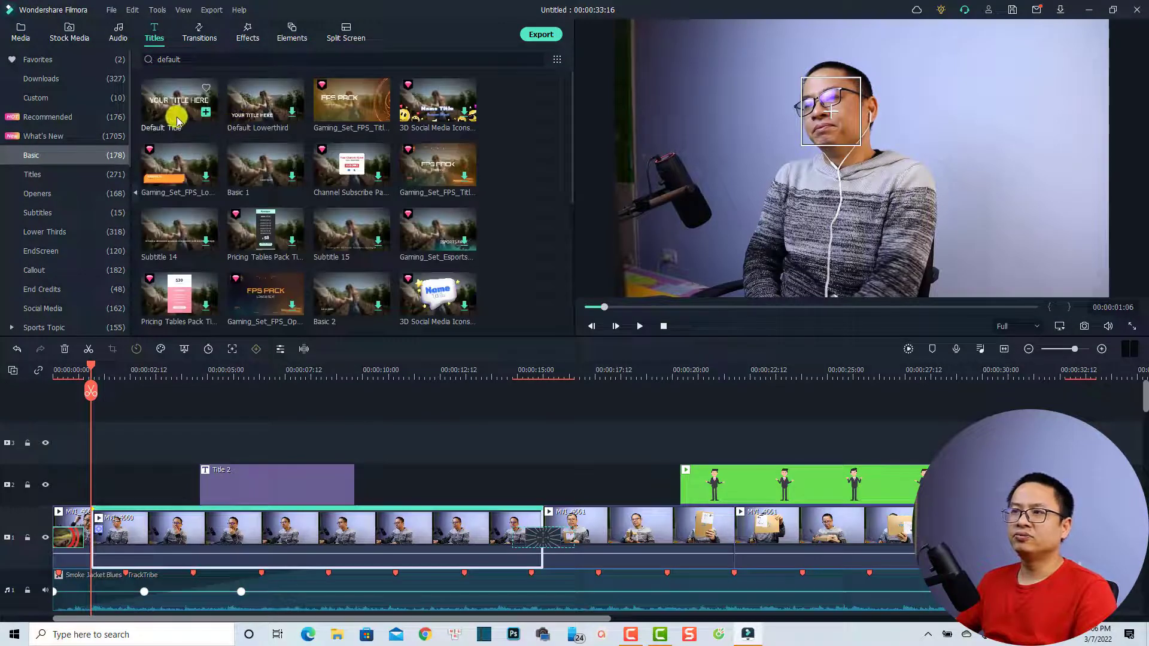
{"action": "left_click_drag", "start_coordinate": [174, 115], "coordinate": [92, 441]}
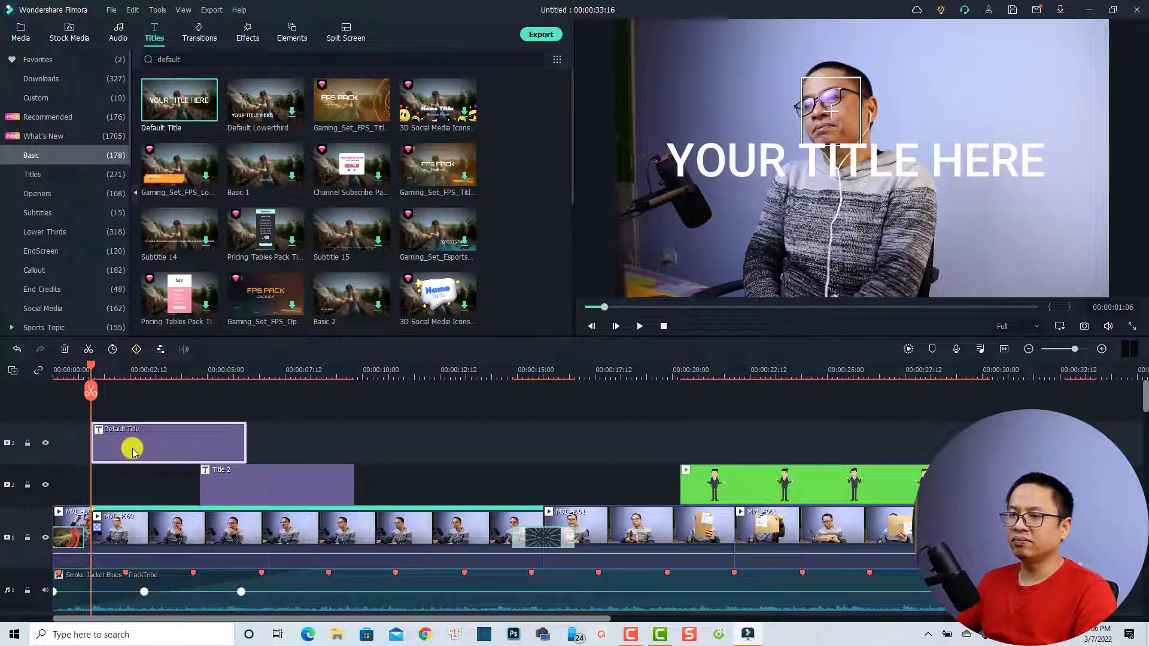
- Replace the Default Title's placeholder text with the man's first name and apply the change
{"action": "left_click", "coordinate": [779, 158]}
{"action": "double_click", "coordinate": [782, 159]}
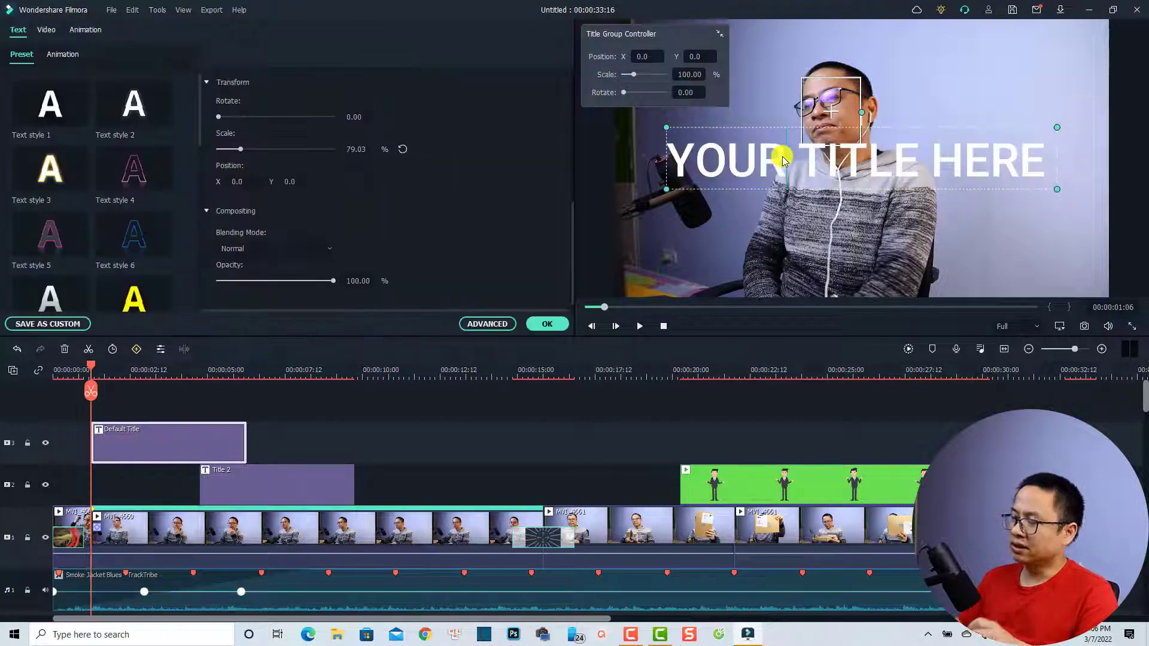
{"action": "key", "text": "ctrl+a"}
{"action": "type", "text": "Jacky"}
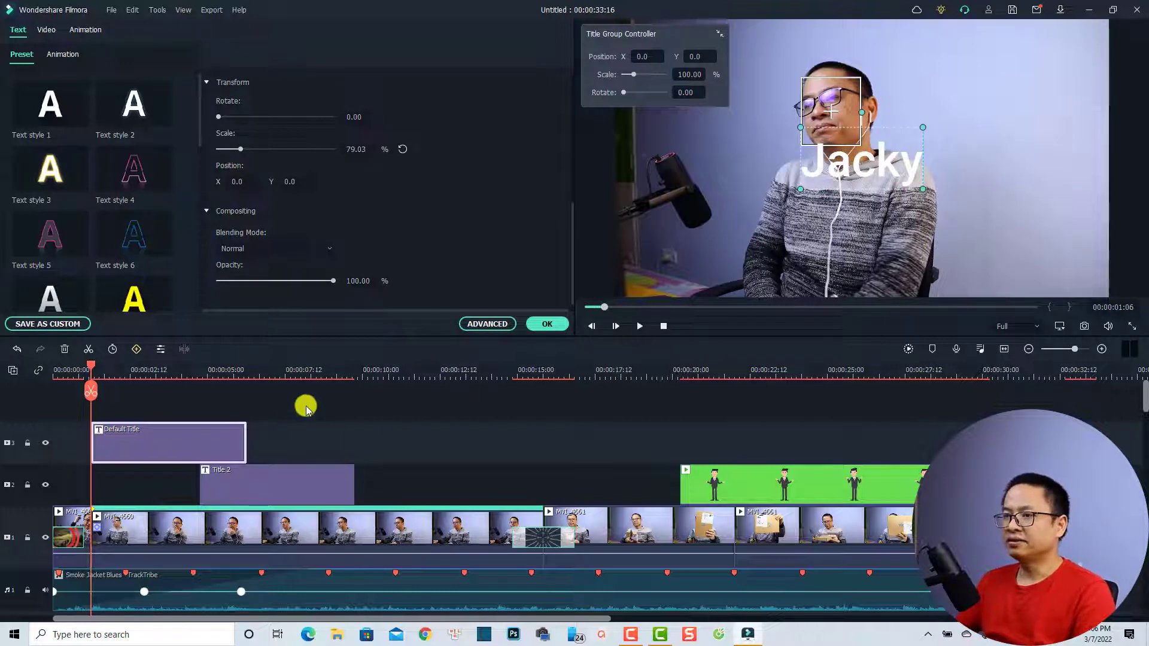
{"action": "left_click", "coordinate": [544, 323]}
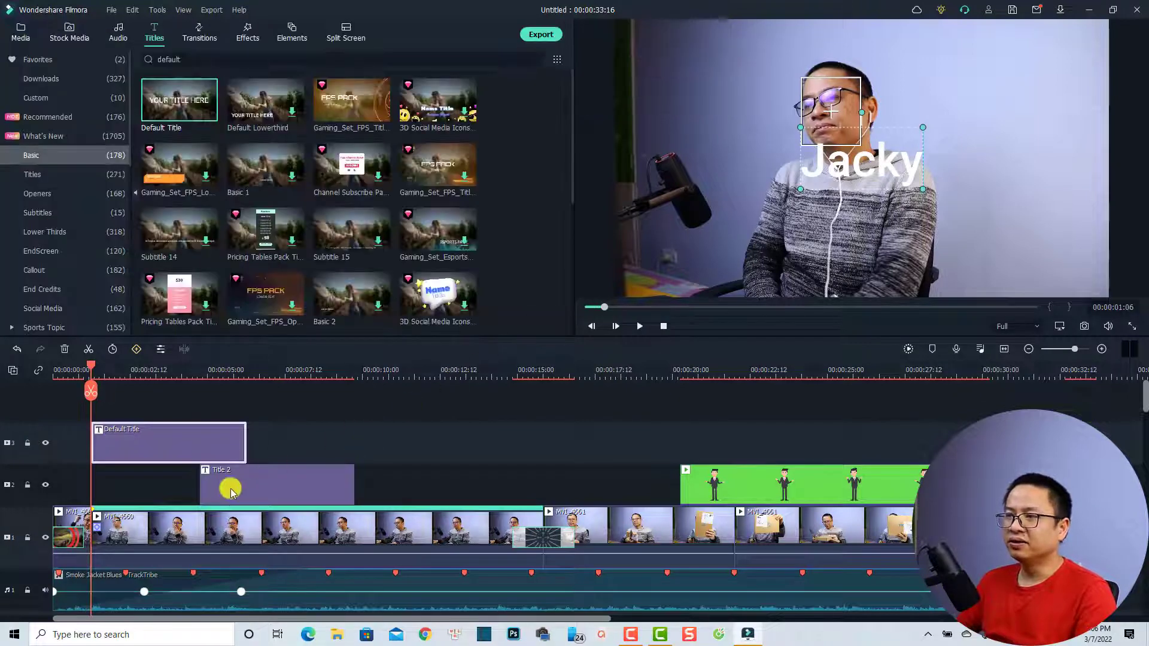
- Link Default Title to the motion tracking of the split clip on track 1
{"action": "left_click", "coordinate": [127, 536]}
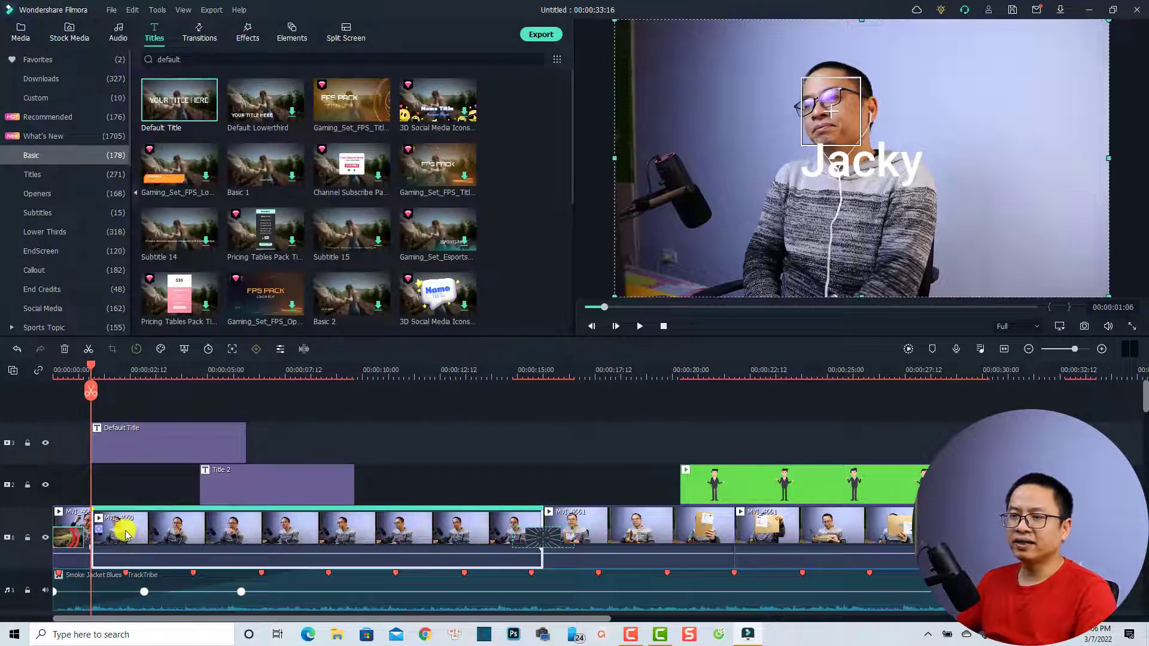
{"action": "double_click", "coordinate": [126, 534]}
{"action": "left_click", "coordinate": [329, 189]}
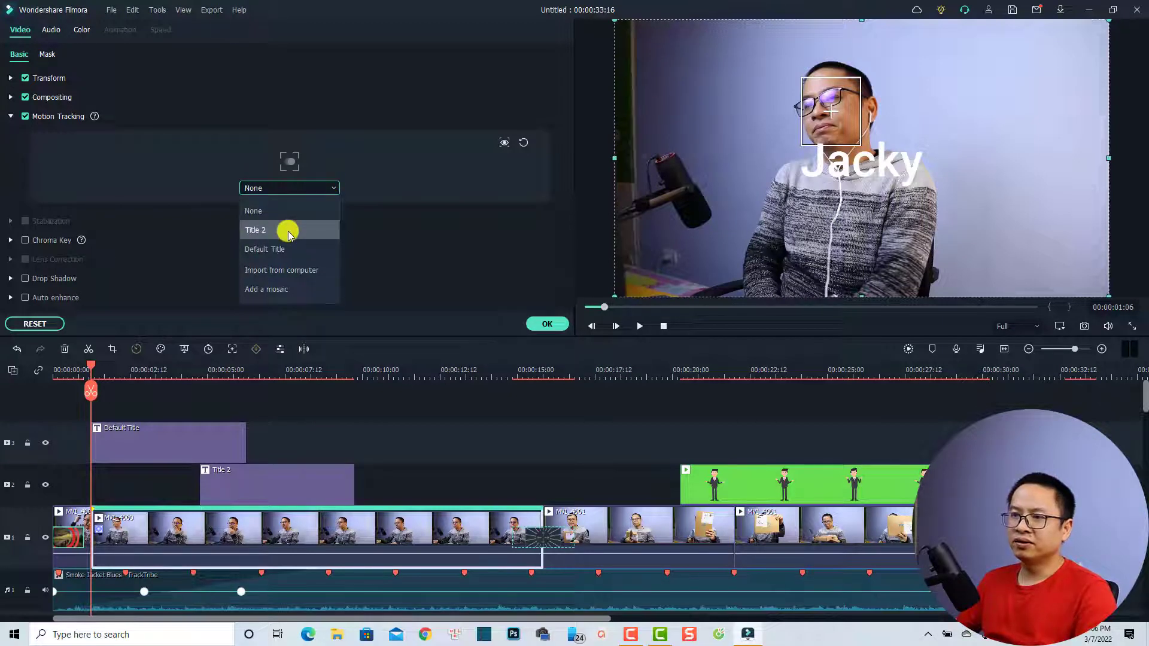
{"action": "left_click", "coordinate": [259, 250]}
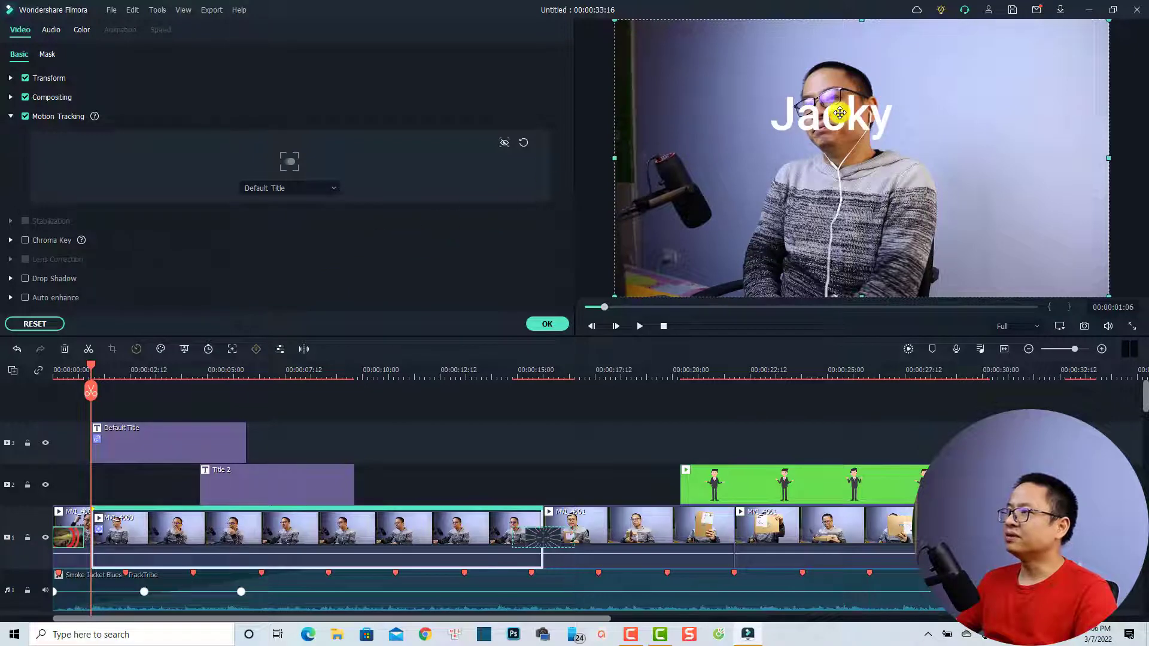
- Move the tracked name title beside the man's head at position X 453.3, Y 125.4, and play back the tracking from the start
{"action": "left_click", "coordinate": [837, 117]}
{"action": "left_click_drag", "start_coordinate": [890, 98], "coordinate": [953, 86]}
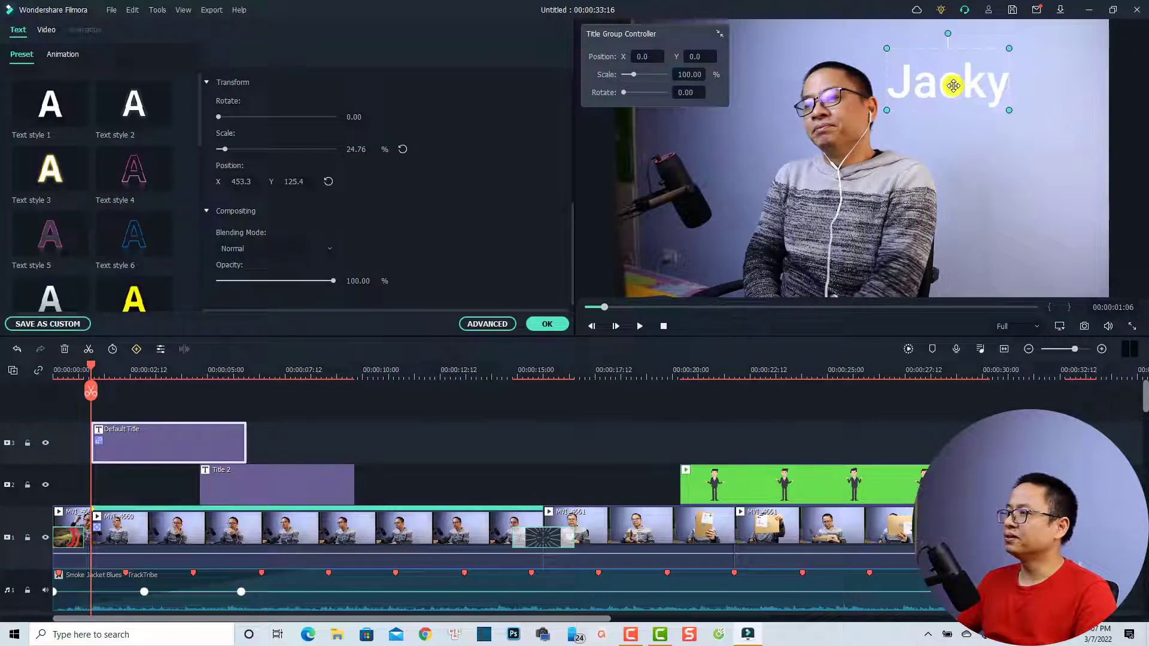
{"action": "left_click", "coordinate": [546, 325]}
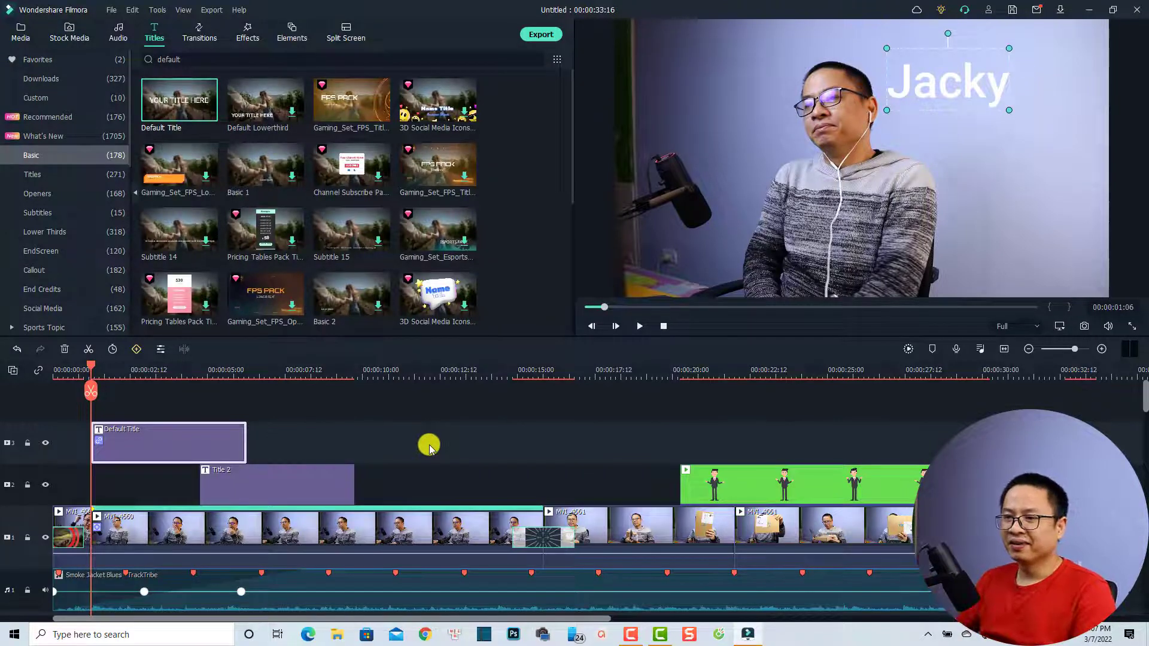
{"action": "left_click", "coordinate": [67, 376]}
{"action": "key", "text": "space"}
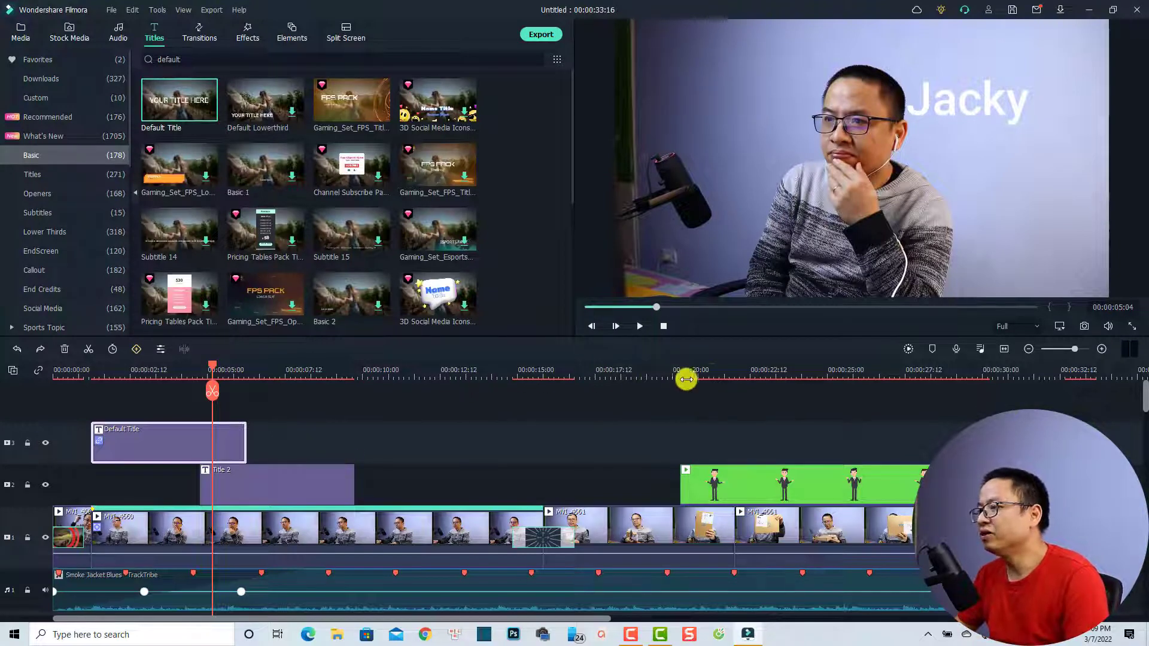
- Add a keyframe to the cartoon man clip at 00:00:21:07 with scale 39.35% and position X -582.3, Y -327.3
{"action": "left_click", "coordinate": [712, 375]}
{"action": "left_click", "coordinate": [752, 478]}
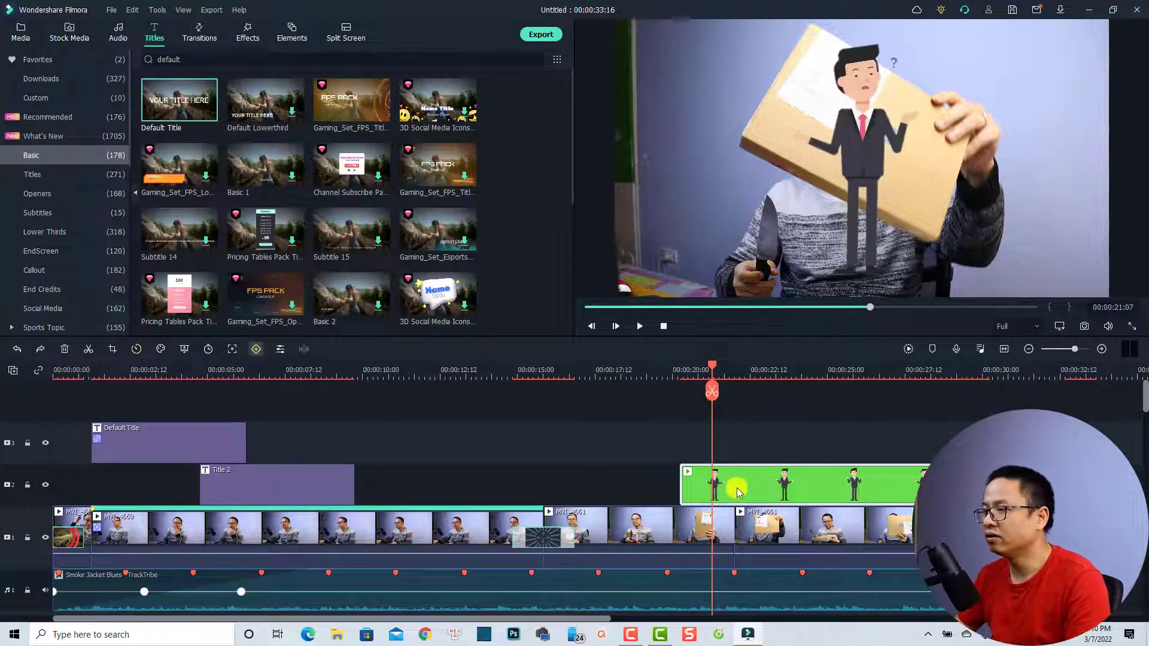
{"action": "double_click", "coordinate": [714, 488]}
{"action": "left_click", "coordinate": [852, 200]}
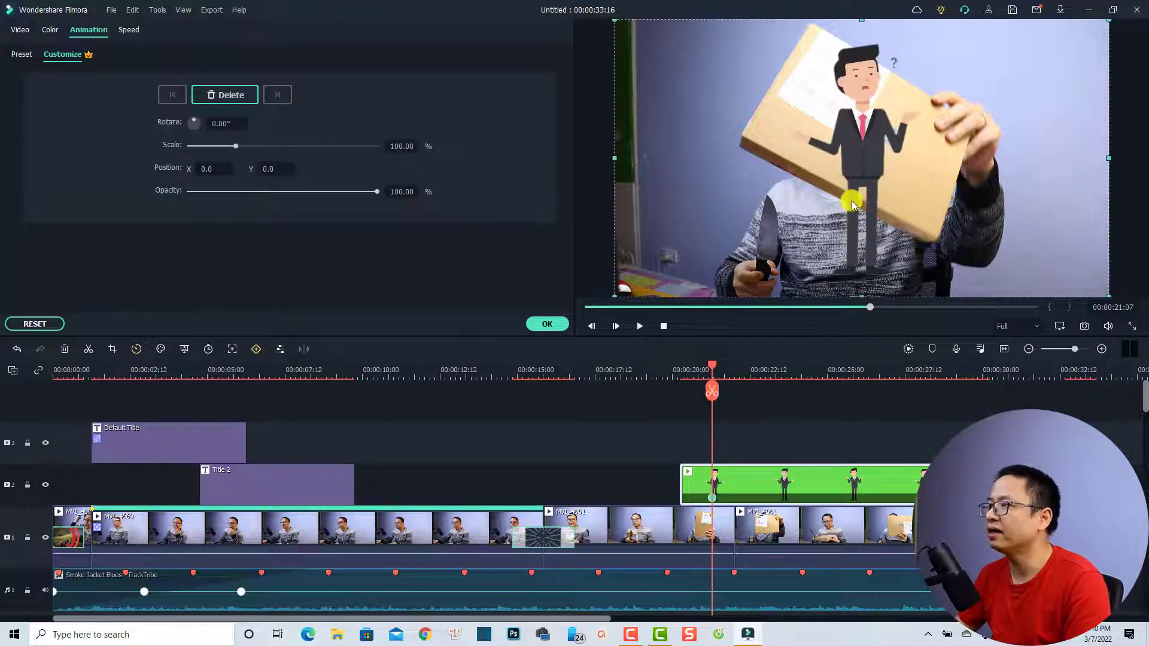
{"action": "left_click_drag", "start_coordinate": [1109, 20], "coordinate": [805, 192]}
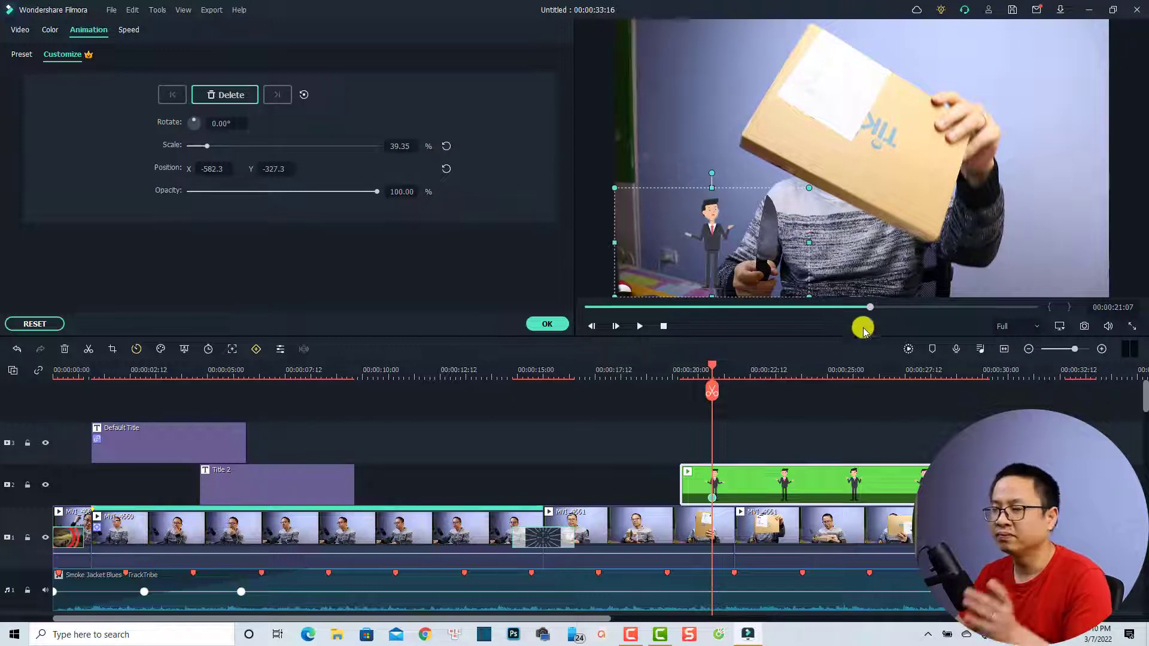
- Add a second keyframe at 00:00:27:13 with the cartoon man moved horizontally to the frame's lower-right corner, and play back the animation
{"action": "left_click_drag", "start_coordinate": [742, 373], "coordinate": [906, 377]}
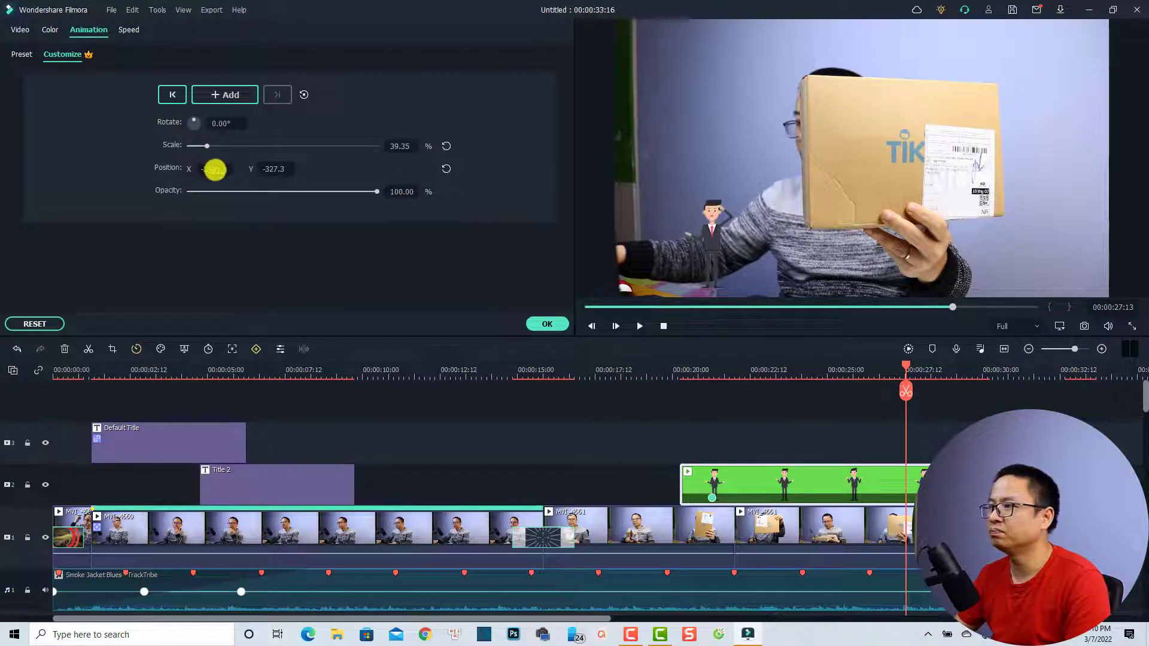
{"action": "left_click_drag", "start_coordinate": [214, 169], "coordinate": [216, 170]}
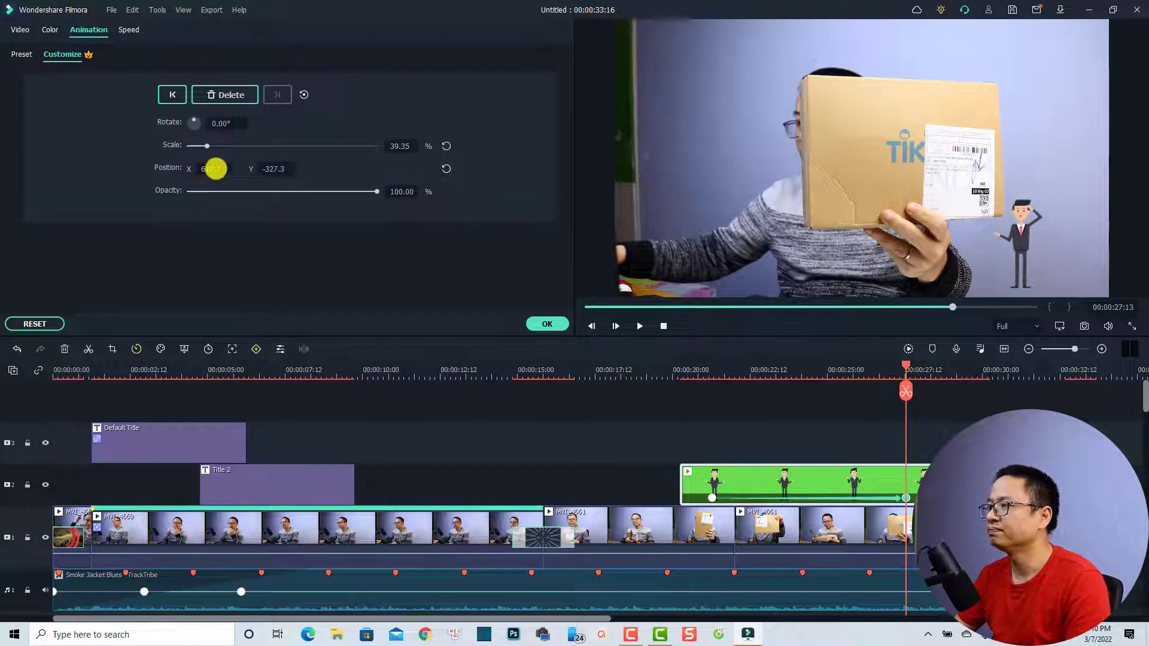
{"action": "left_click", "coordinate": [692, 373]}
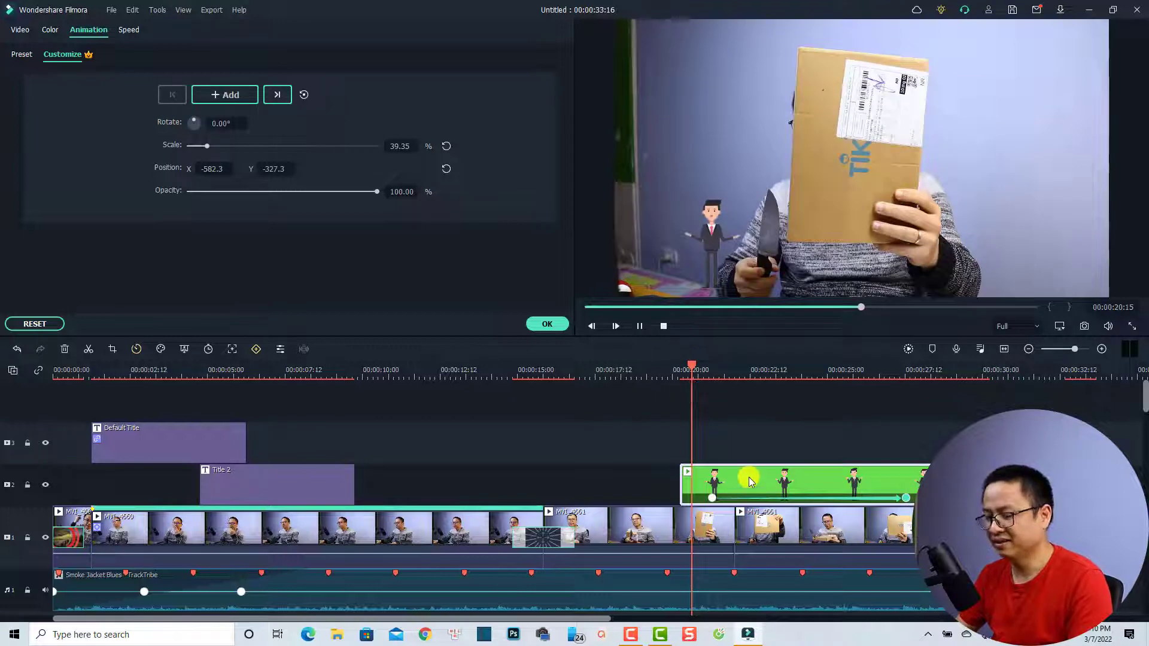
- Move the cartoon man's second keyframe earlier to about 00:00:25:00 to speed up the movement, play it back and apply the animation
{"action": "key", "text": "space"}
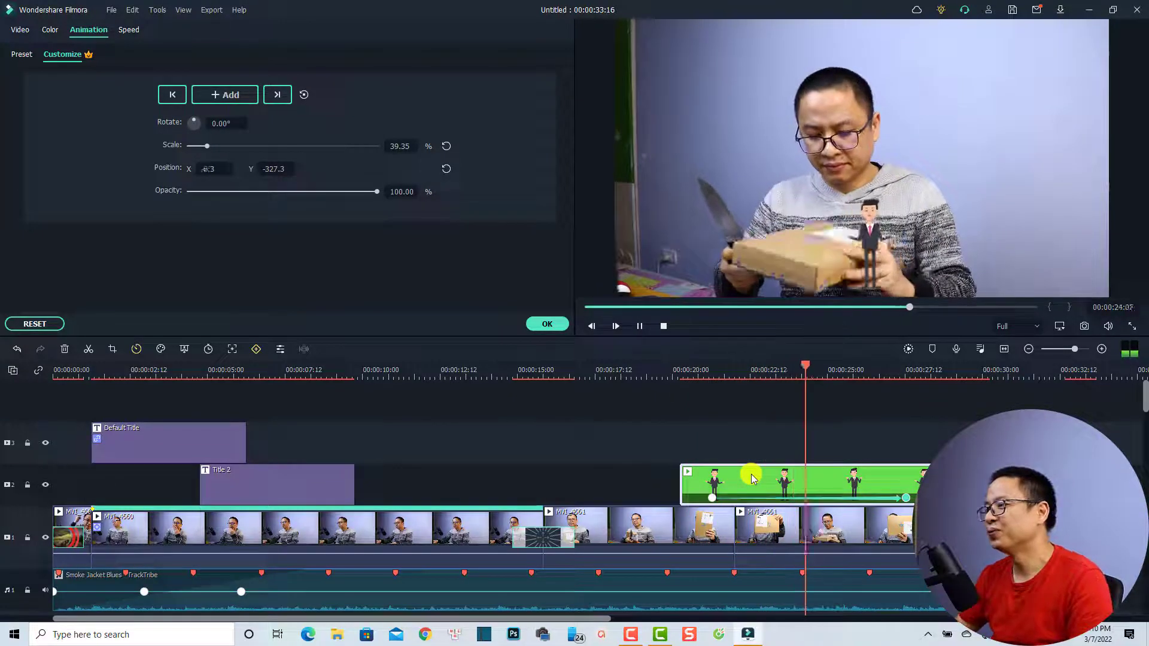
{"action": "key", "text": "space"}
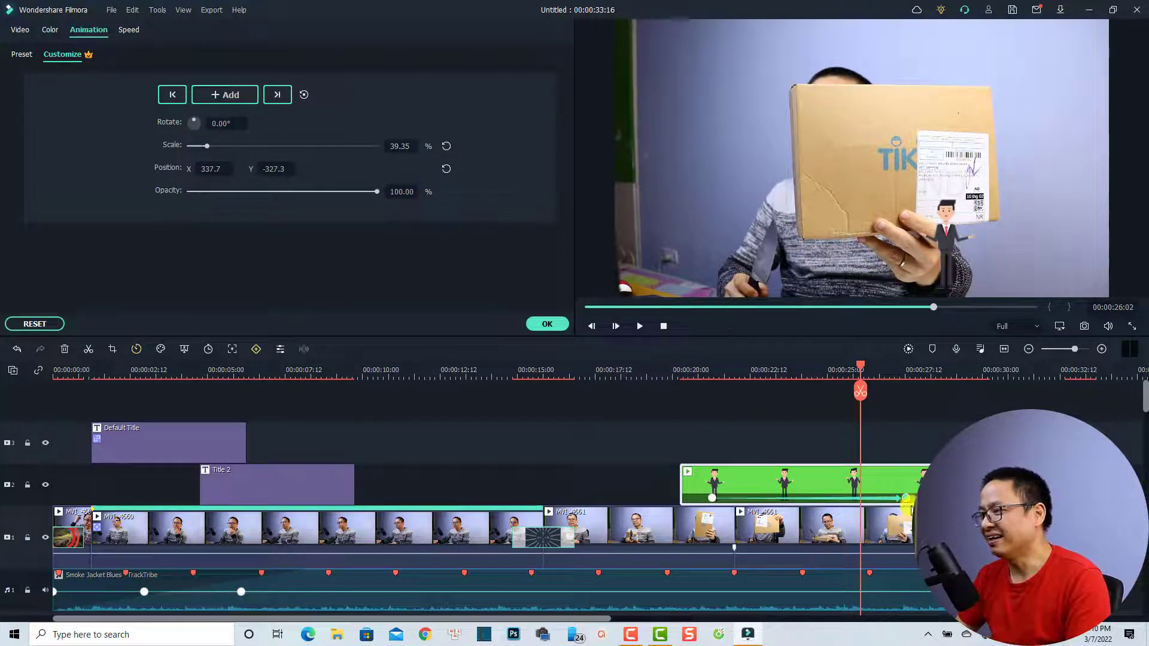
{"action": "left_click_drag", "start_coordinate": [906, 499], "coordinate": [789, 498]}
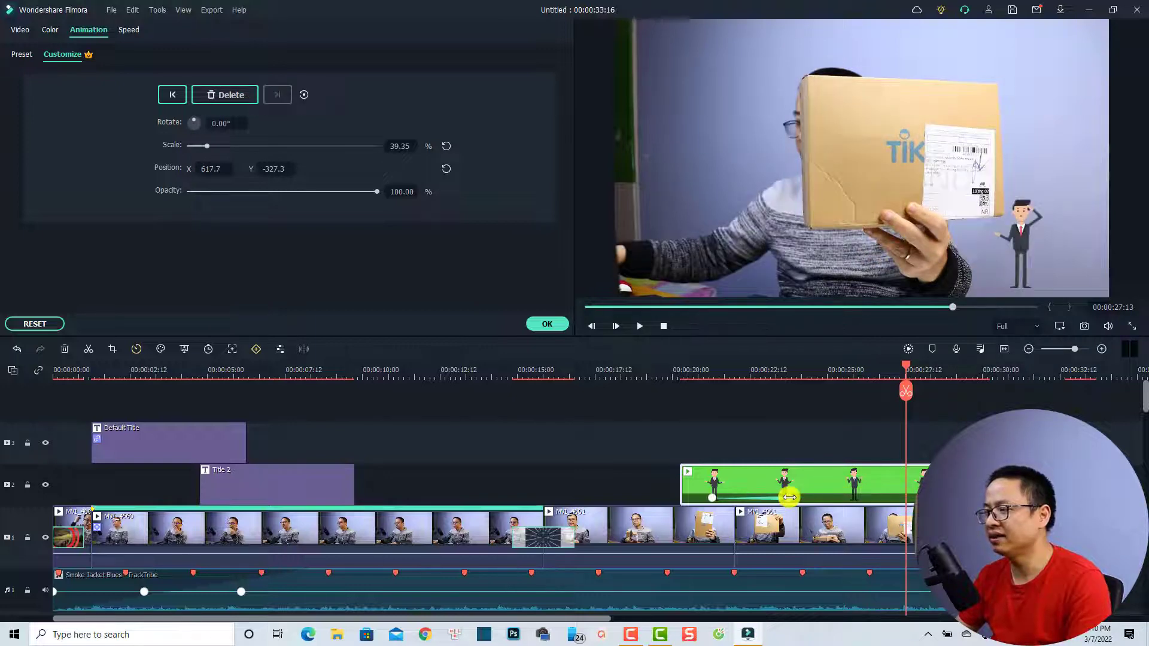
{"action": "left_click", "coordinate": [695, 377]}
{"action": "key", "text": "space"}
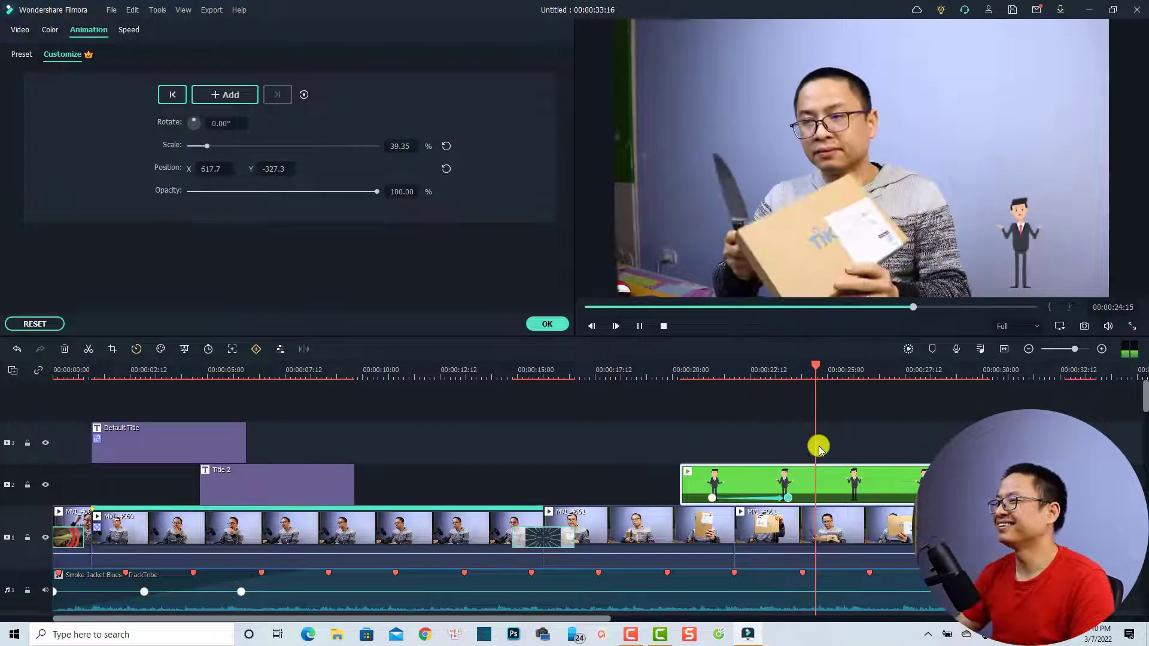
{"action": "key", "text": "space"}
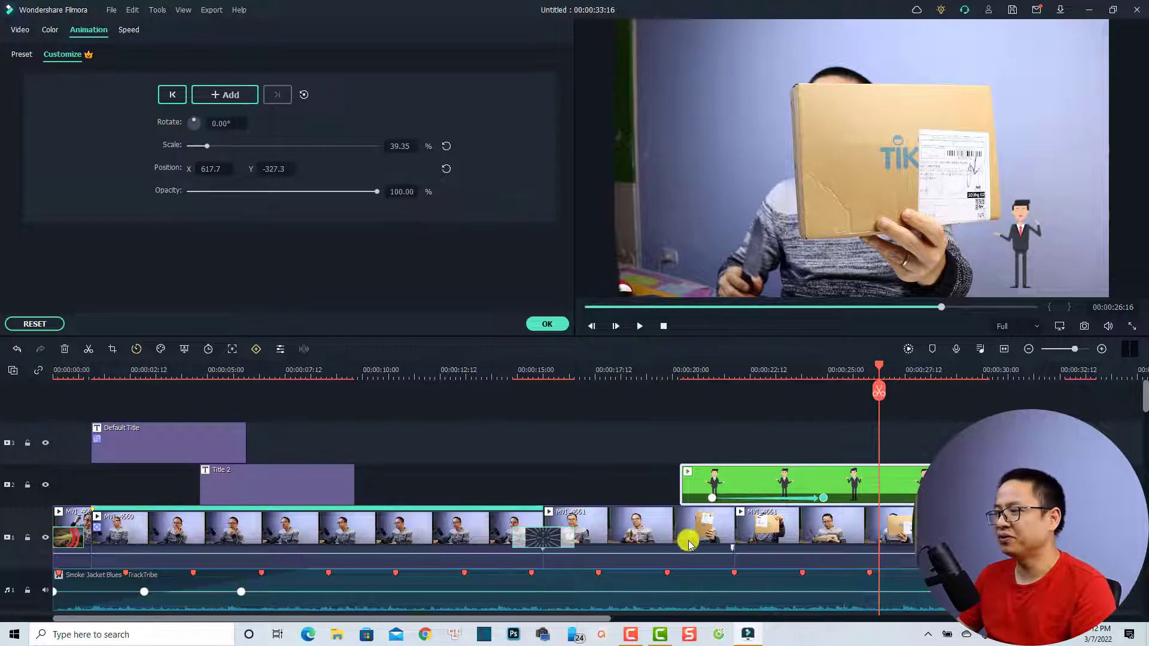
{"action": "left_click", "coordinate": [547, 324]}
- Place the IMG_0005 photo on track 3 at about 00:00:11:17, after Title 2, and play it back
{"action": "left_click", "coordinate": [20, 30]}
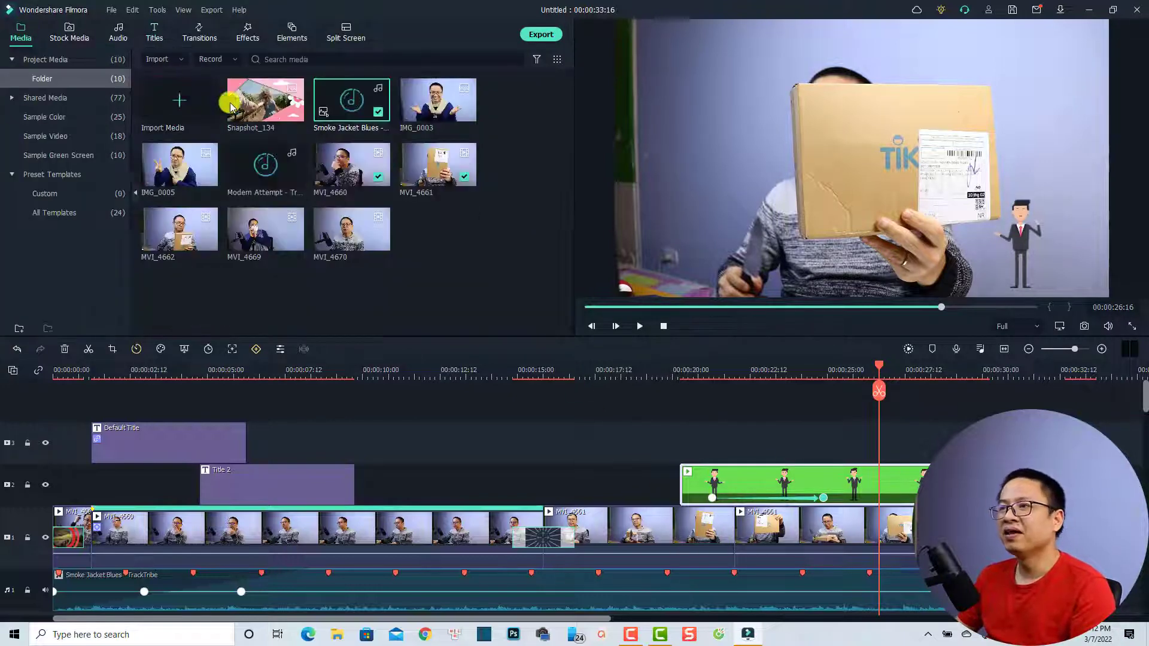
{"action": "left_click_drag", "start_coordinate": [178, 174], "coordinate": [419, 431]}
{"action": "left_click", "coordinate": [416, 370]}
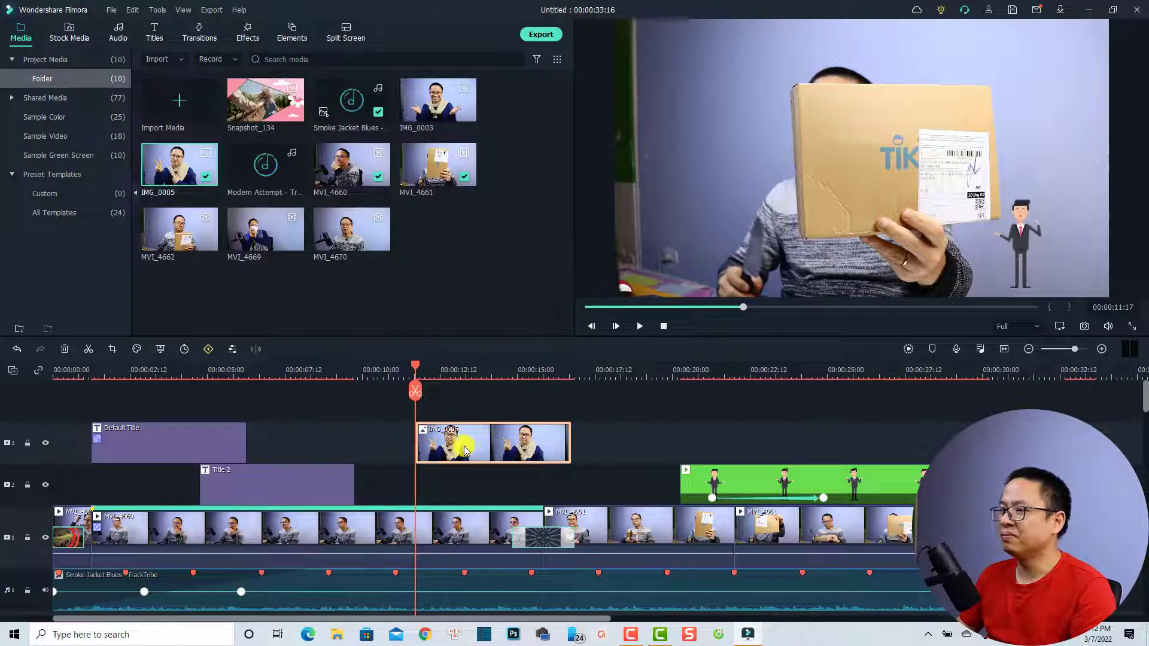
{"action": "key", "text": "space"}
{"action": "left_click", "coordinate": [469, 403]}
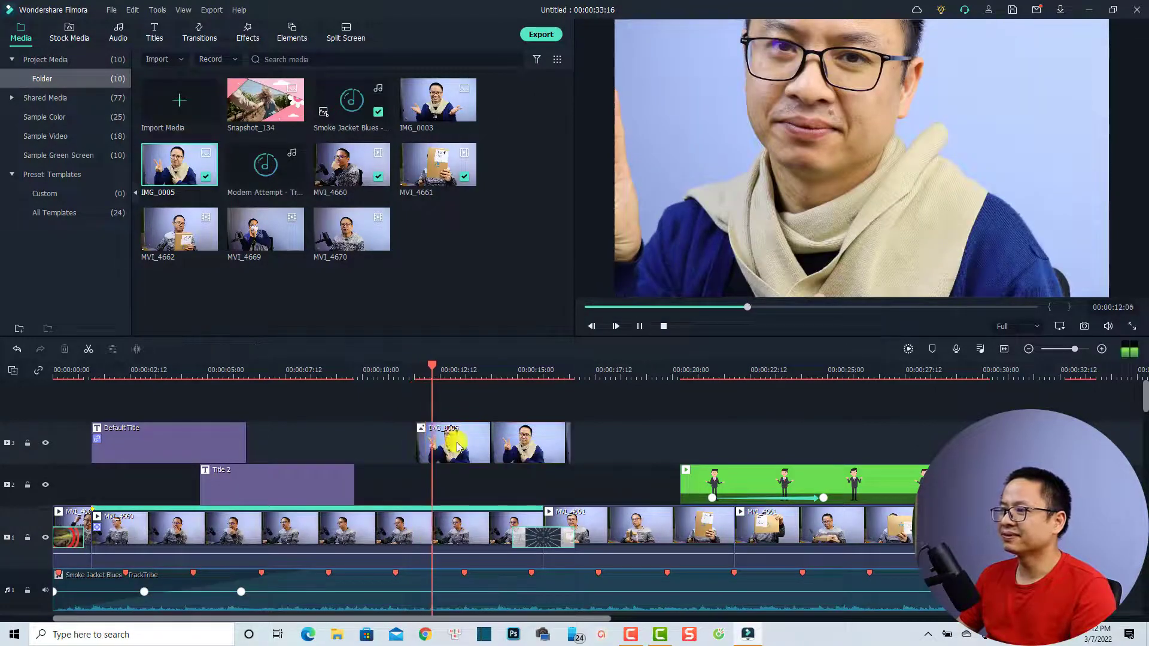
{"action": "key", "text": "space"}
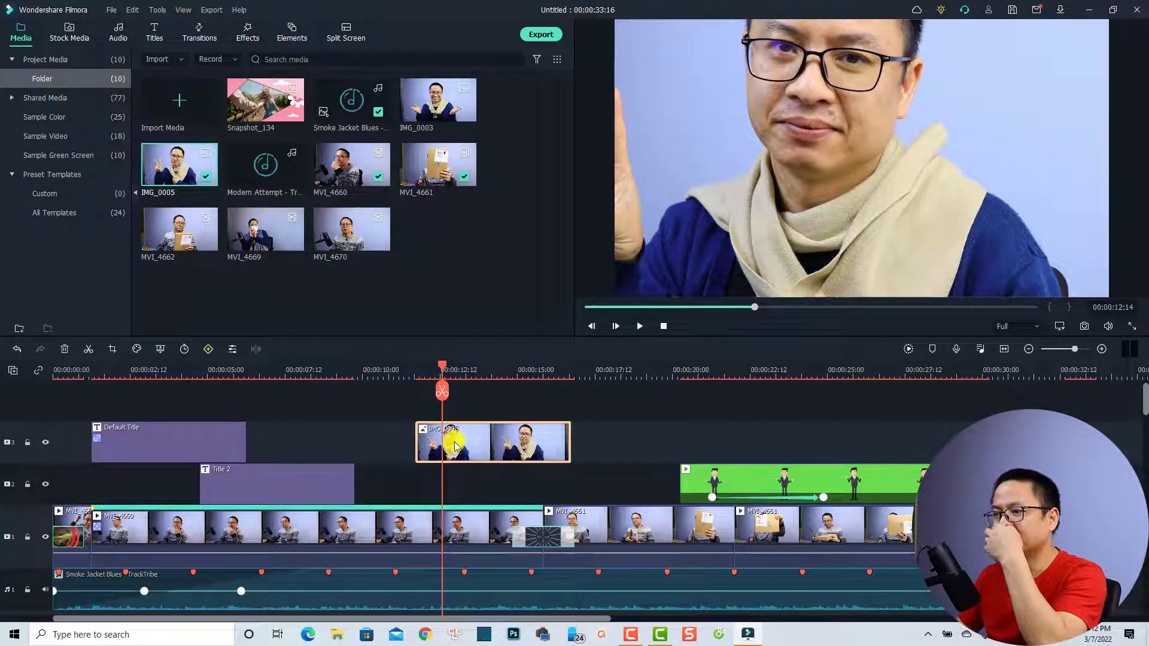
- Apply Crop to Fit to the IMG_0005 photo on track 3
{"action": "right_click", "coordinate": [455, 446]}
{"action": "mouse_move", "coordinate": [629, 150]}
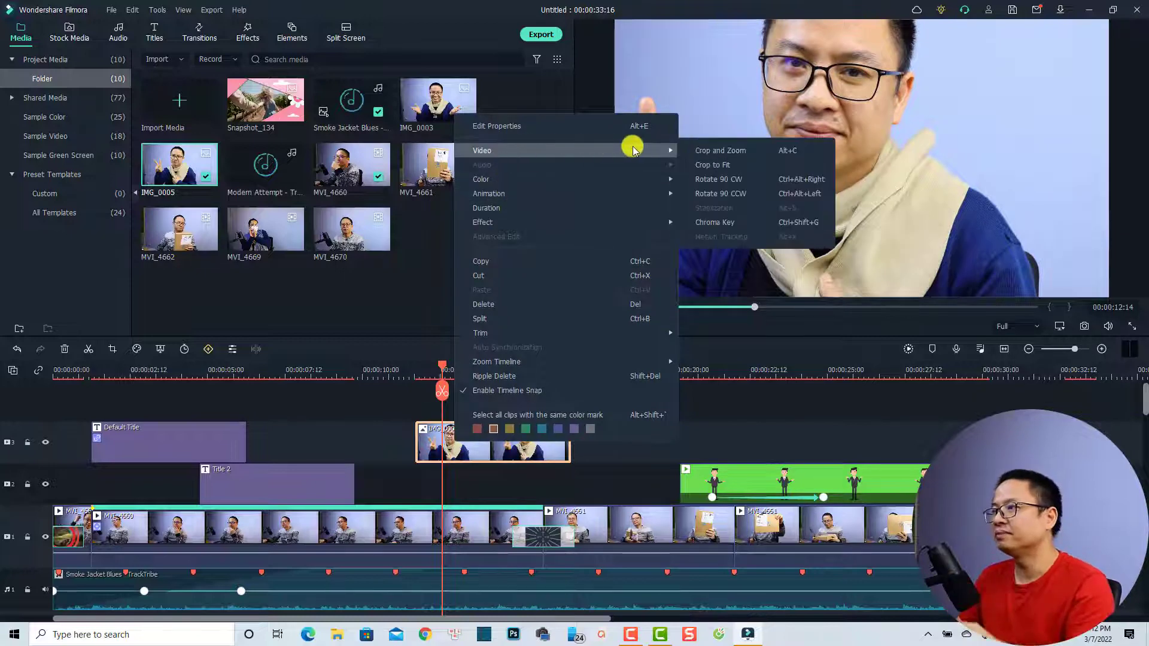
{"action": "left_click", "coordinate": [698, 167]}
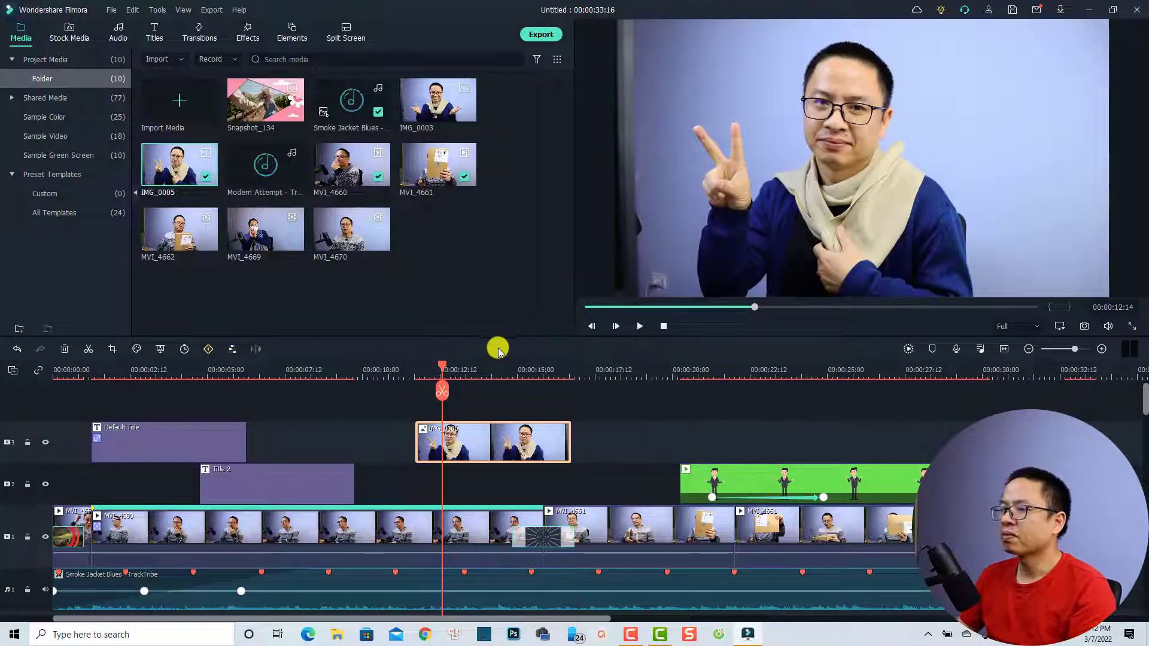
- Keyframe the photo from 100% scale at 00:00:11:18 to 203.82%, position X 25.6, Y -369.3 at 00:00:13:18, and play back the zoom
{"action": "left_click_drag", "start_coordinate": [443, 367], "coordinate": [418, 374]}
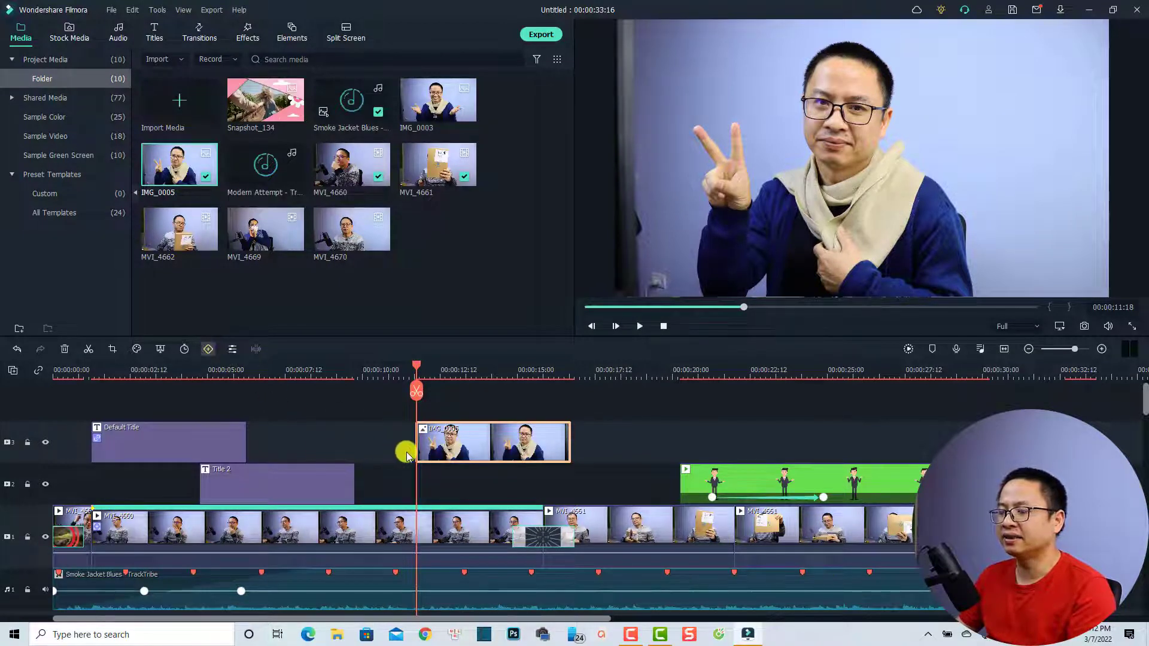
{"action": "left_click", "coordinate": [203, 350]}
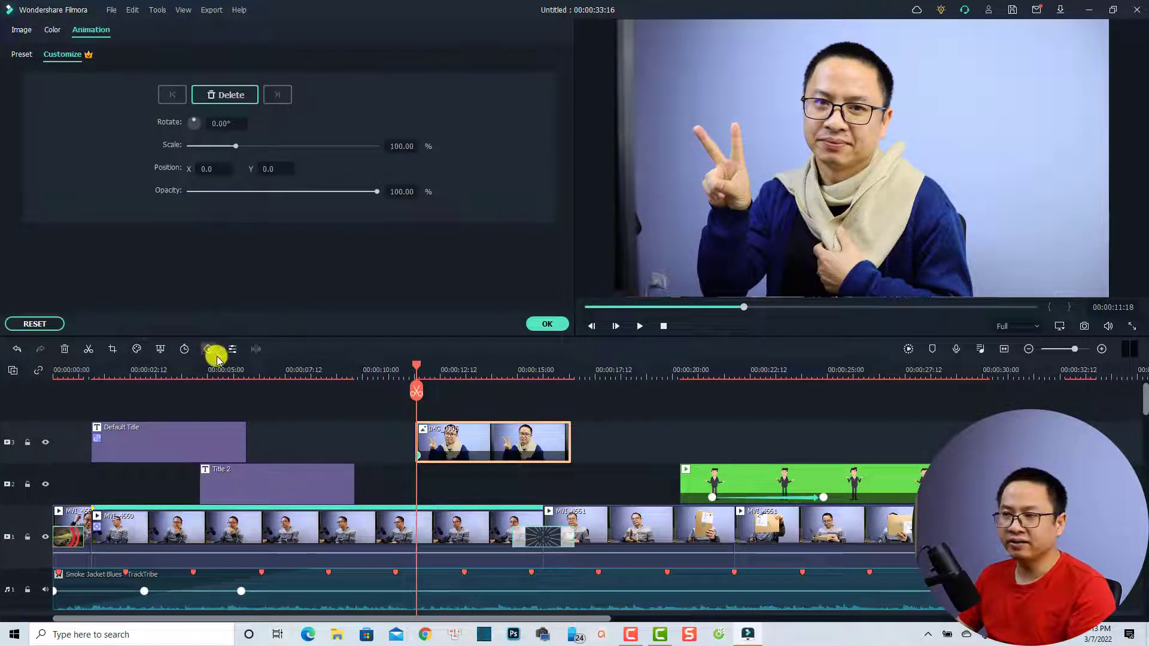
{"action": "left_click_drag", "start_coordinate": [417, 366], "coordinate": [478, 367]}
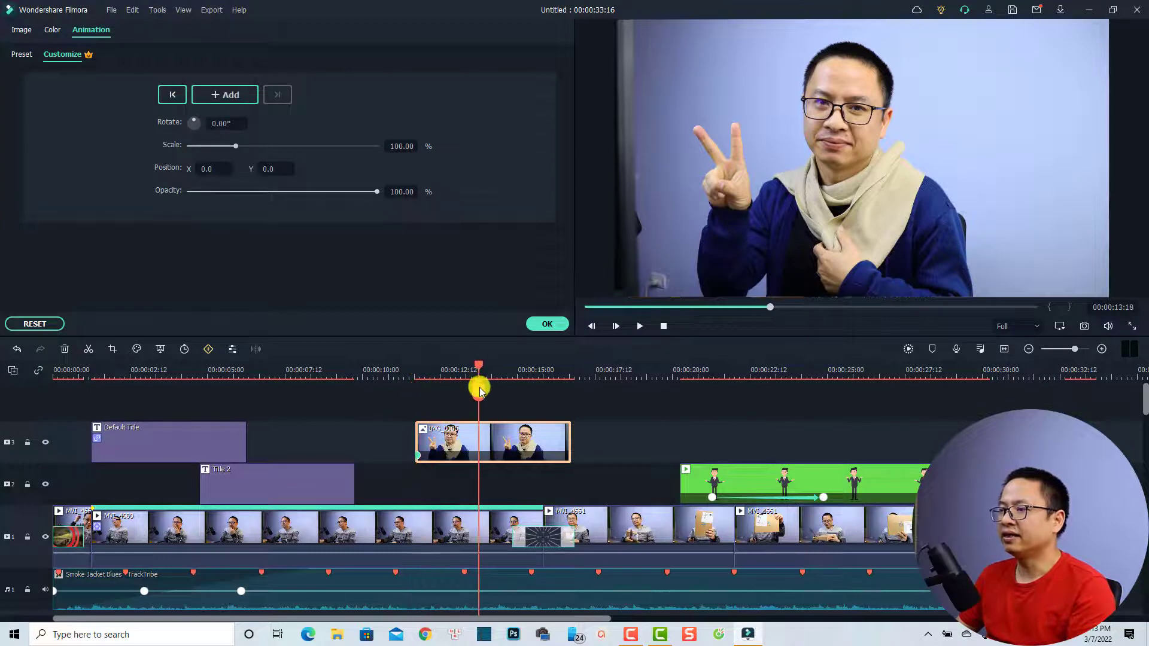
{"action": "left_click_drag", "start_coordinate": [236, 150], "coordinate": [286, 150]}
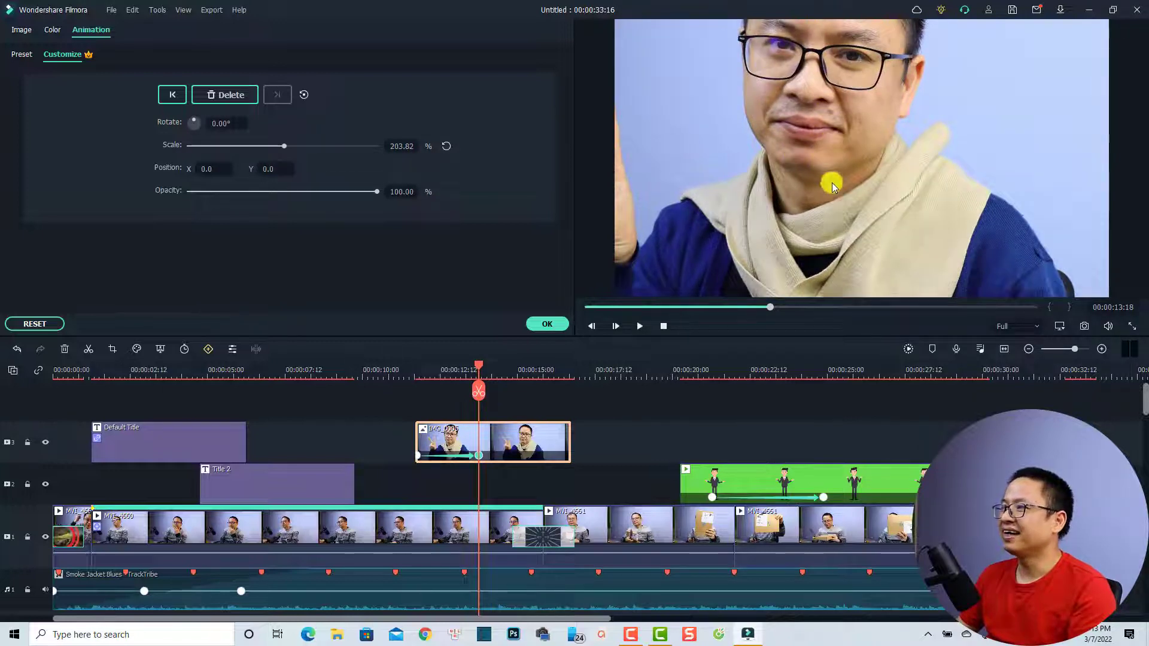
{"action": "left_click_drag", "start_coordinate": [836, 199], "coordinate": [833, 185]}
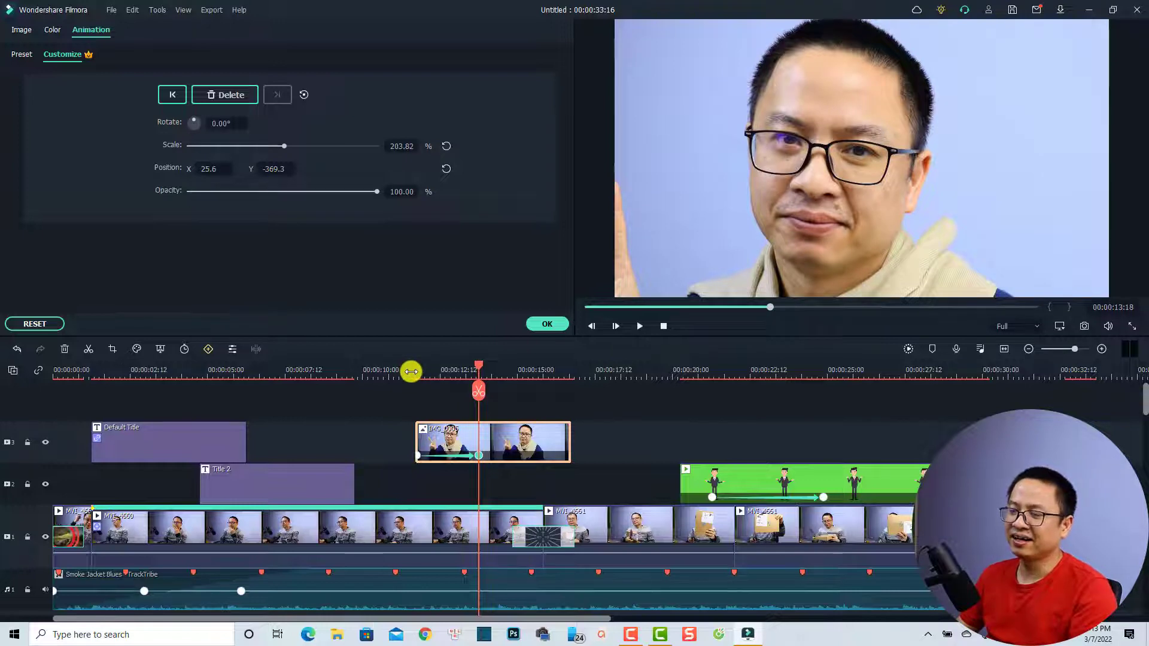
{"action": "left_click", "coordinate": [410, 408]}
{"action": "key", "text": "space"}
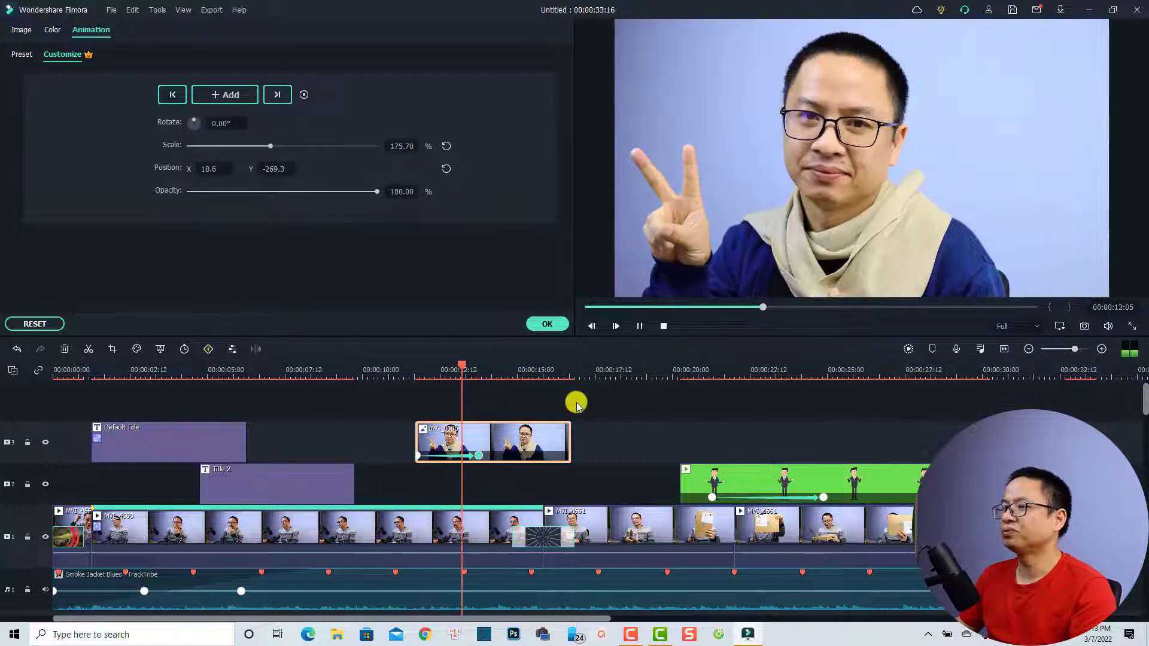
{"action": "key", "text": "space"}
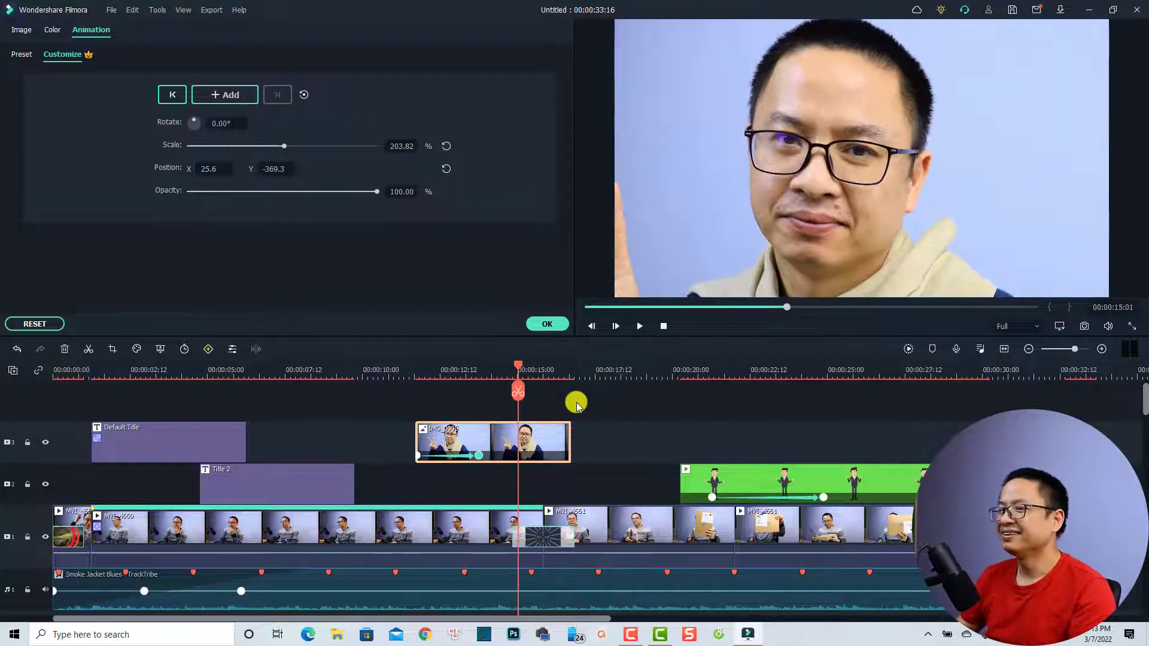
{"action": "left_click", "coordinate": [675, 417]}
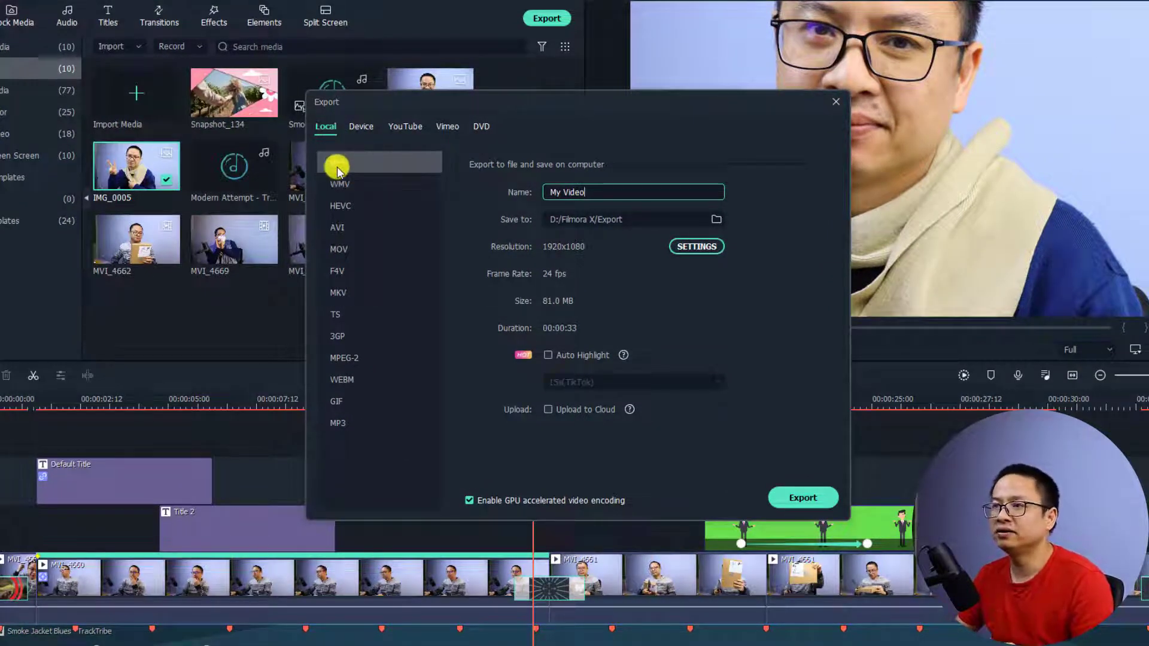
- Review the export options for the local MP3, GIF and MP4 formats and for the Device, YouTube and DVD targets
{"action": "left_click", "coordinate": [335, 425]}
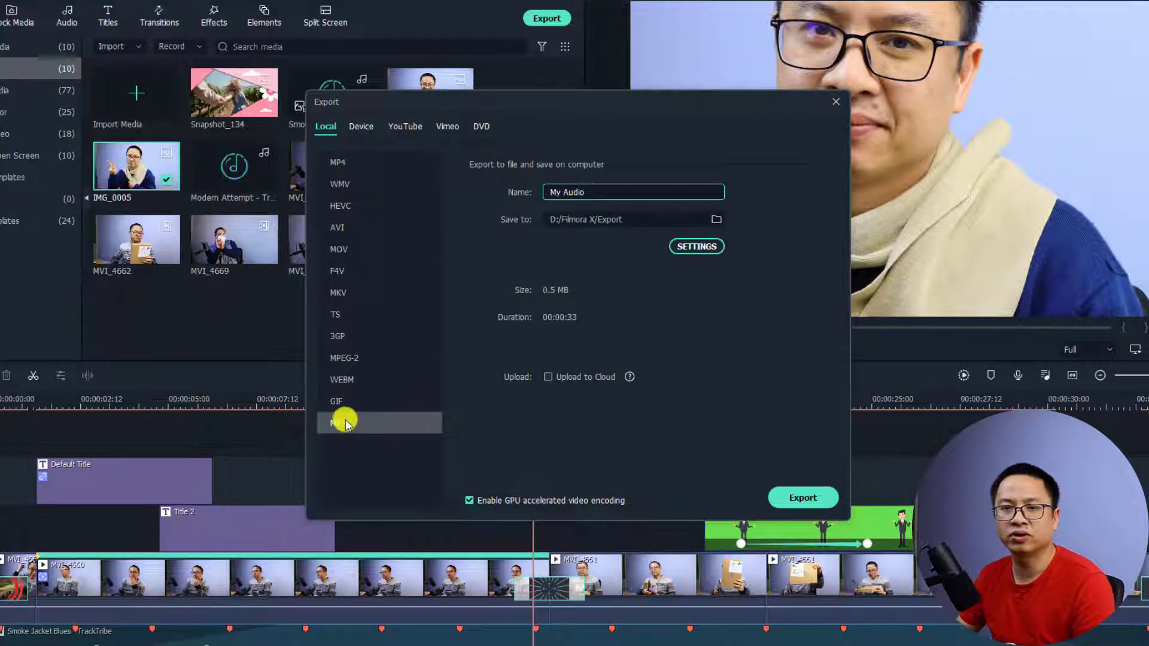
{"action": "left_click", "coordinate": [332, 405]}
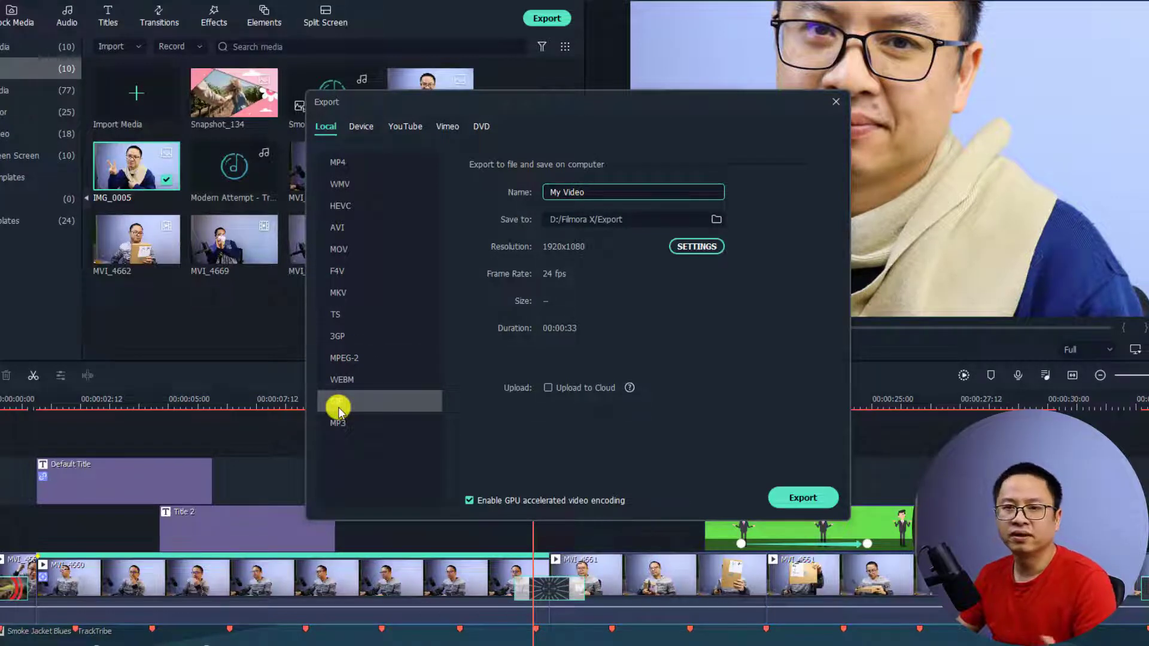
{"action": "left_click", "coordinate": [338, 165]}
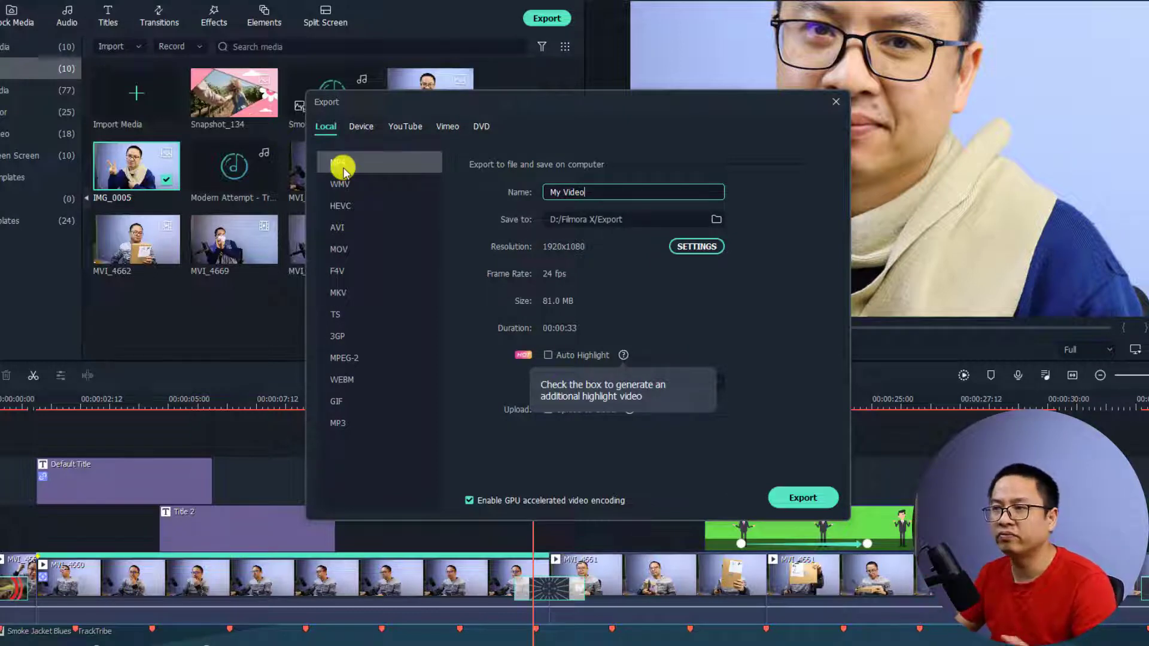
{"action": "left_click", "coordinate": [358, 128]}
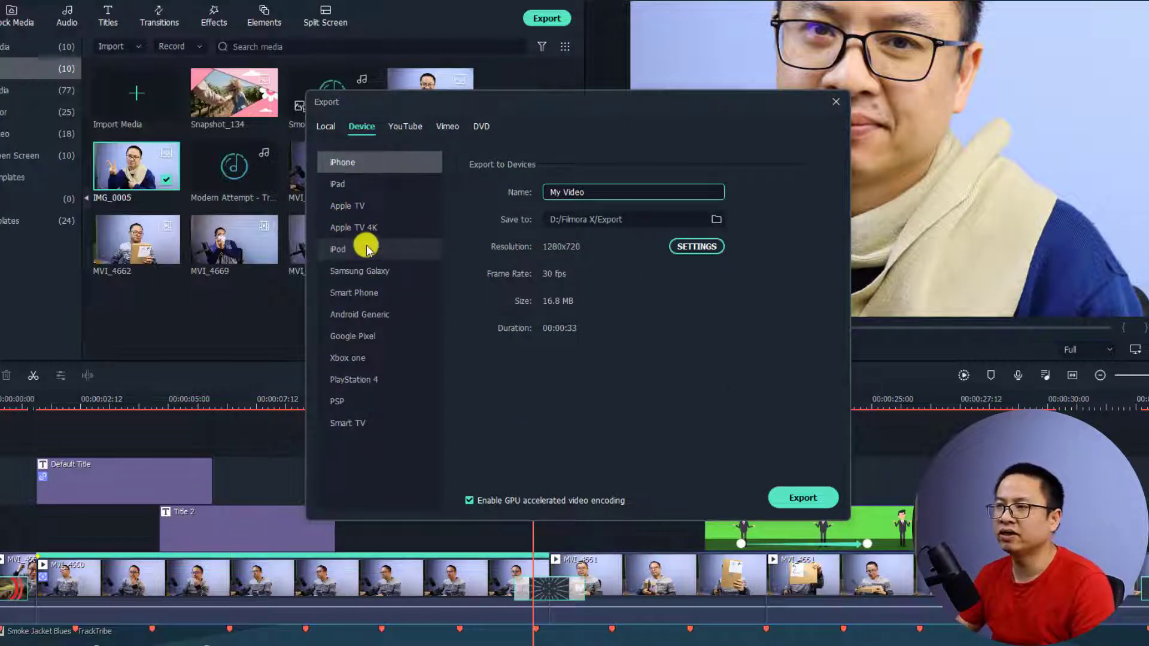
{"action": "left_click", "coordinate": [405, 129]}
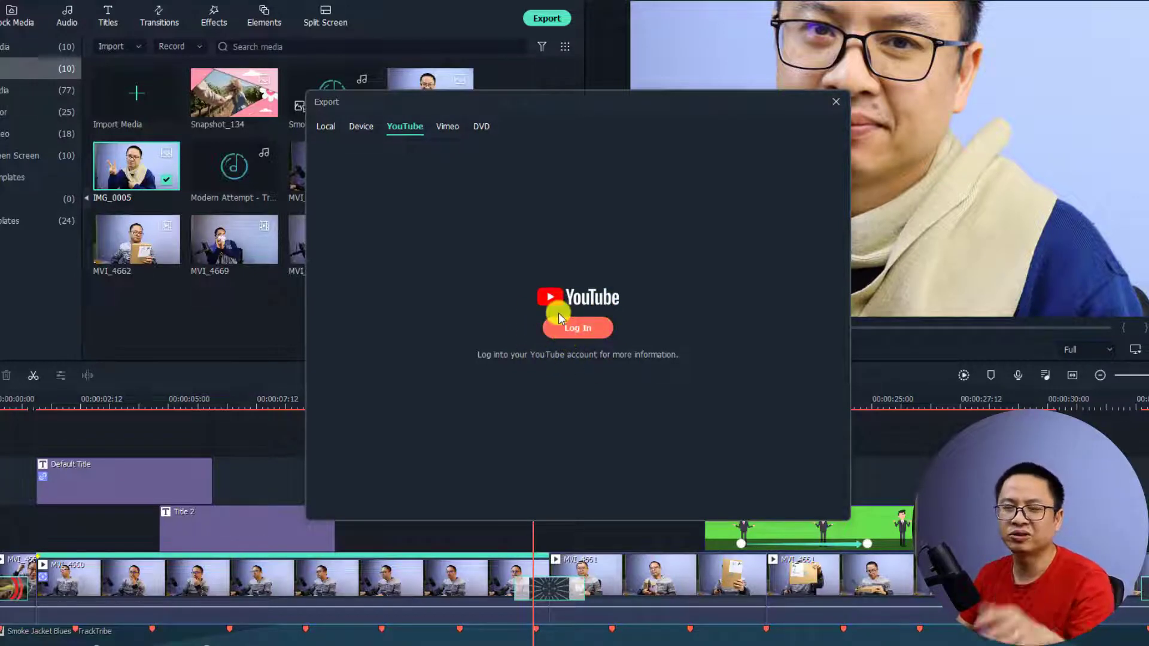
{"action": "left_click", "coordinate": [326, 126]}
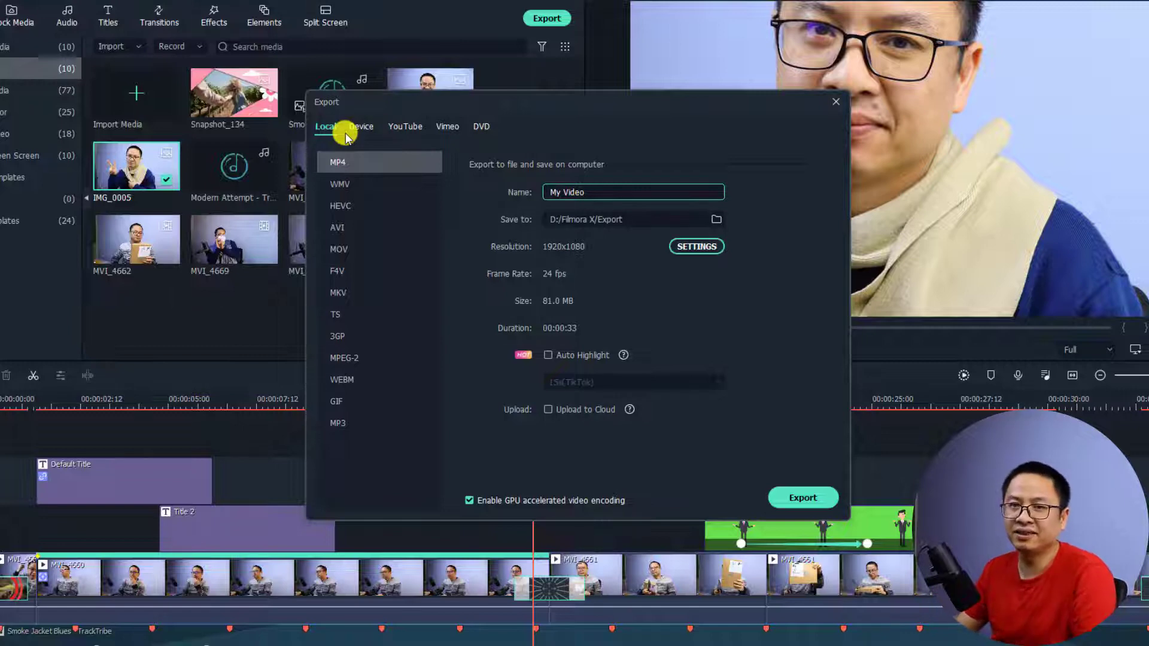
{"action": "left_click", "coordinate": [483, 129]}
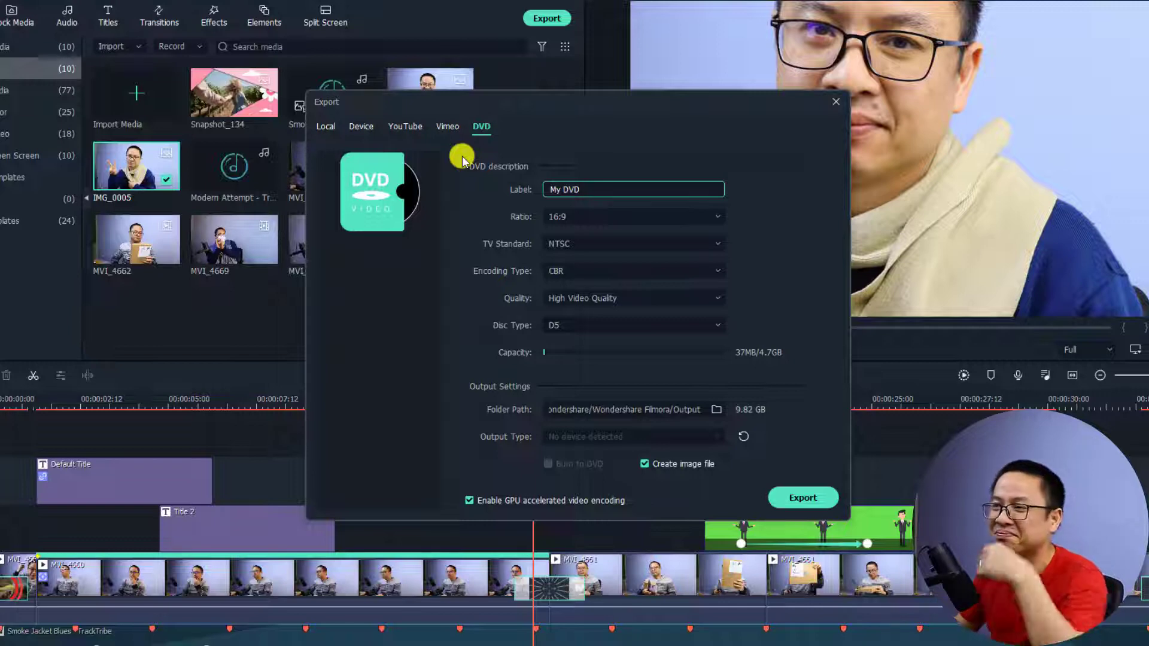
{"action": "left_click", "coordinate": [327, 128]}
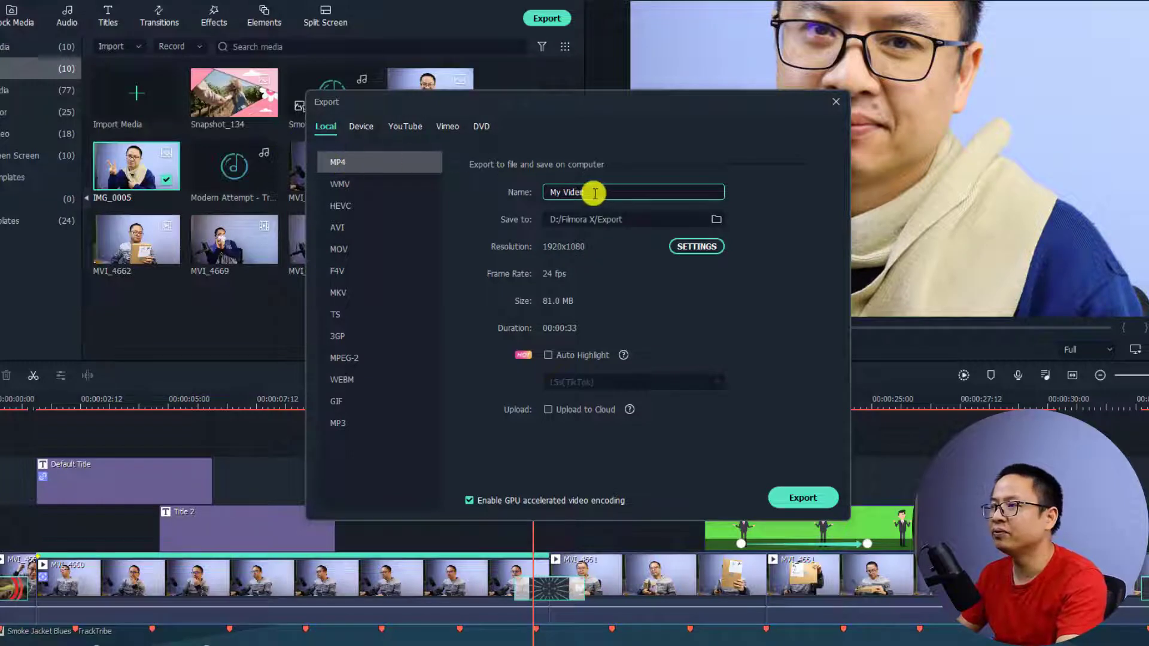
- Replace the MP4 export's file name with the presenter's name and check the save folder without changing it
{"action": "left_click_drag", "start_coordinate": [593, 191], "coordinate": [534, 191]}
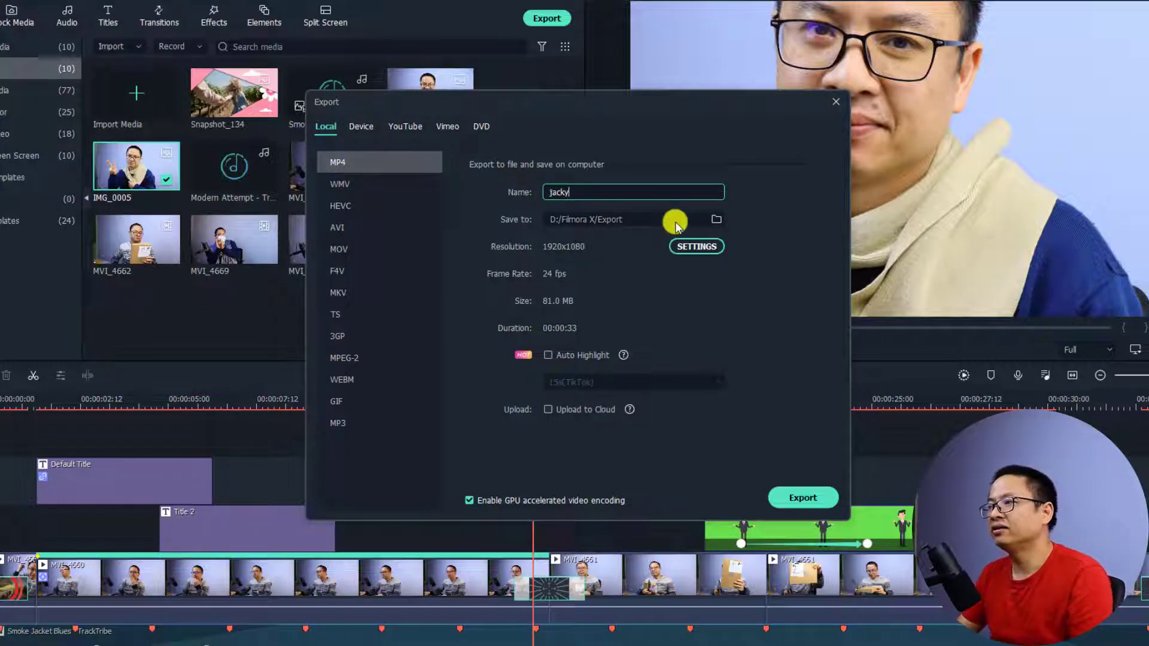
{"action": "left_click", "coordinate": [713, 222]}
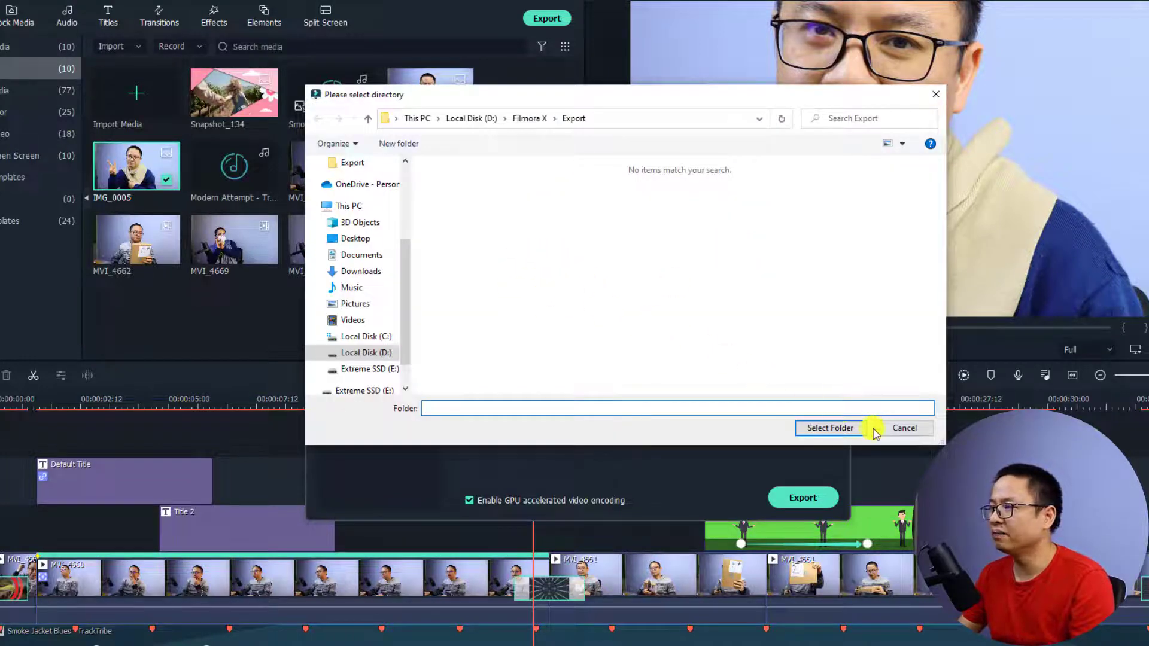
{"action": "left_click", "coordinate": [899, 429]}
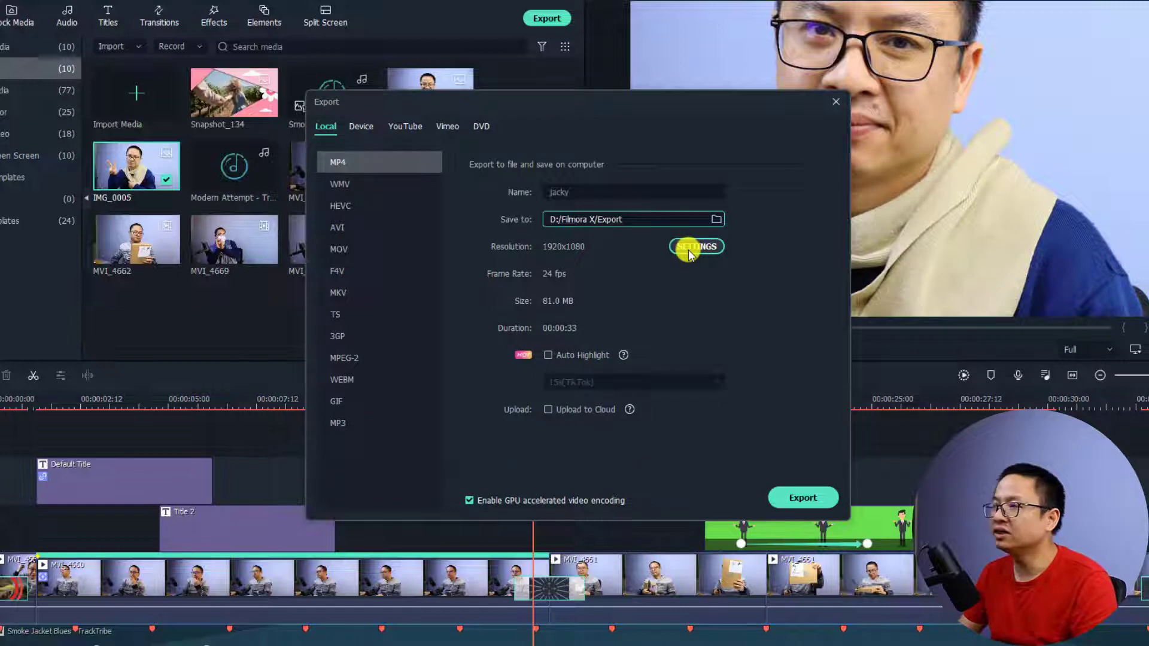
- Set the export's video bit rate to 20000 kbps and start the MP4 export
{"action": "left_click", "coordinate": [690, 250]}
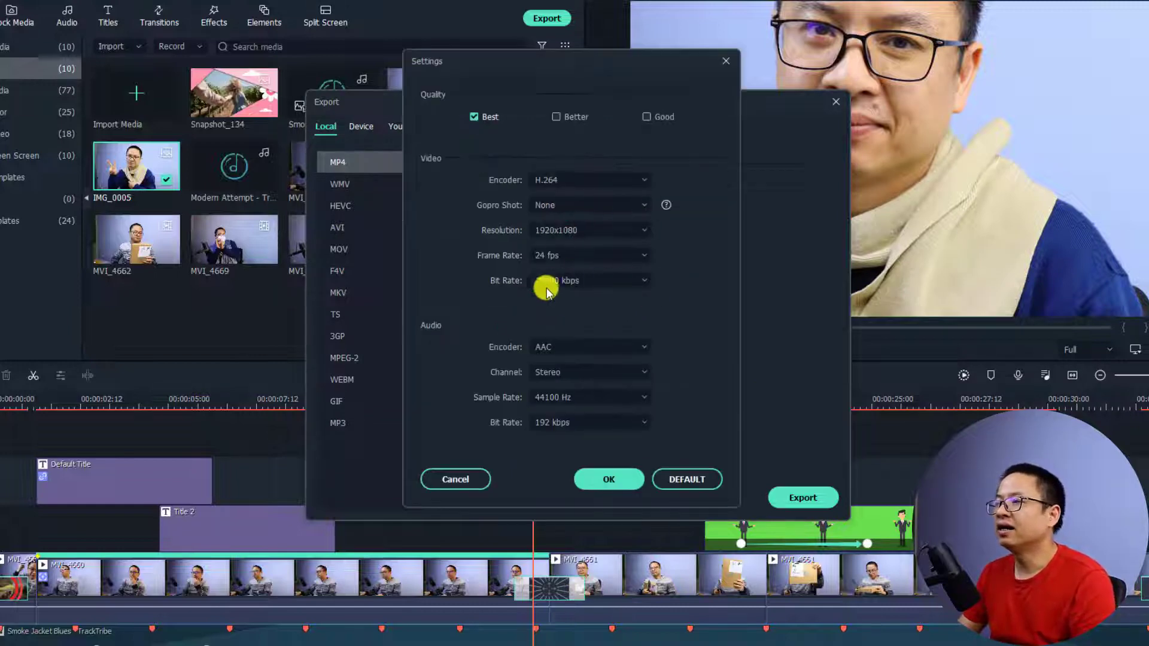
{"action": "left_click", "coordinate": [575, 281]}
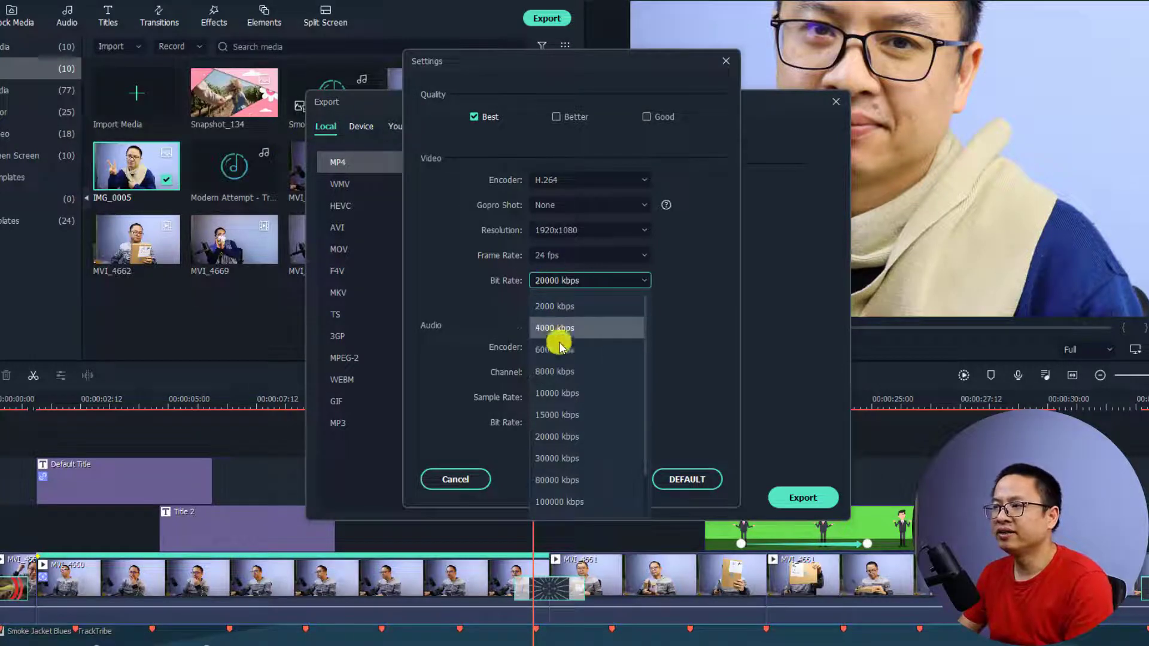
{"action": "left_click", "coordinate": [555, 441]}
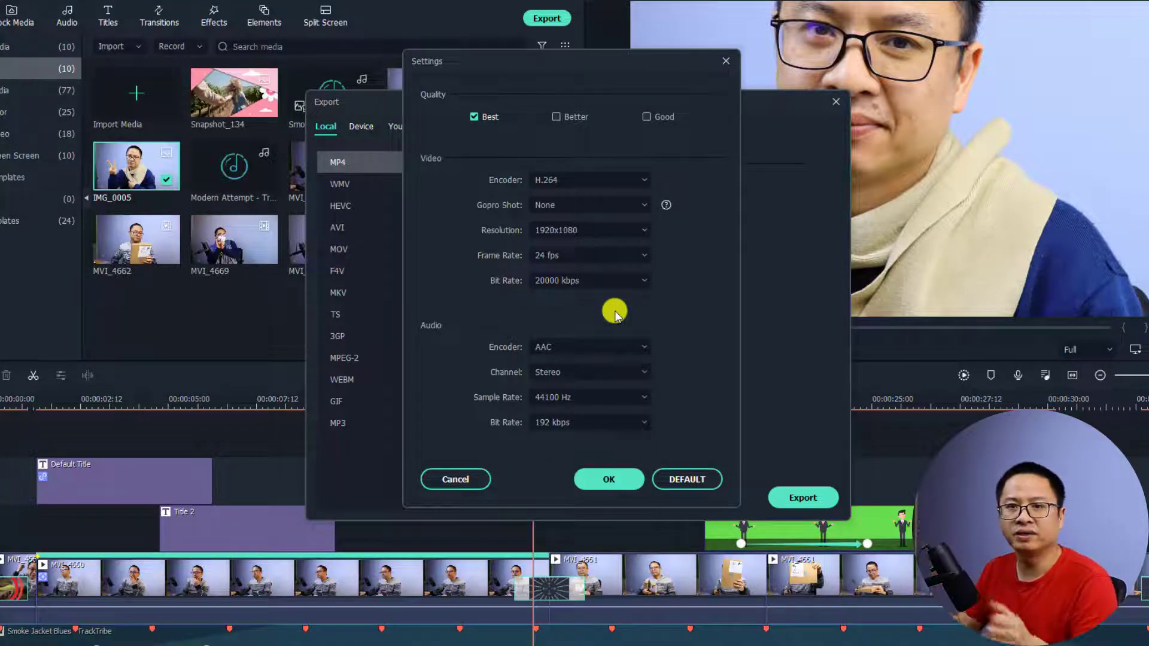
{"action": "left_click", "coordinate": [608, 478]}
{"action": "left_click", "coordinate": [802, 497]}
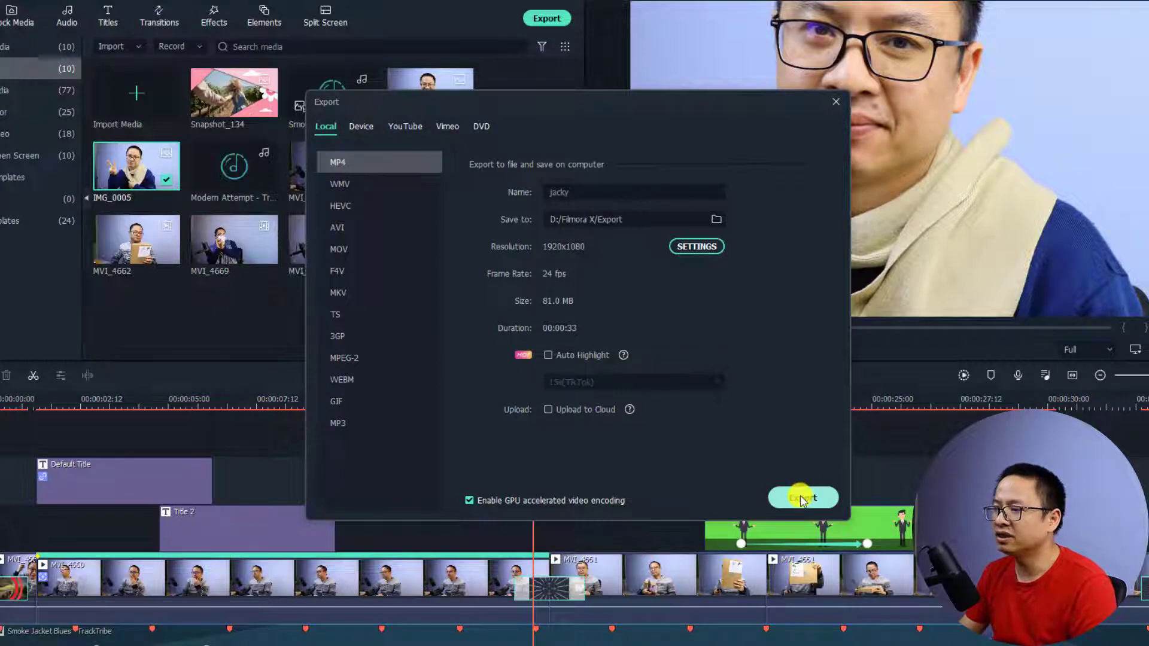